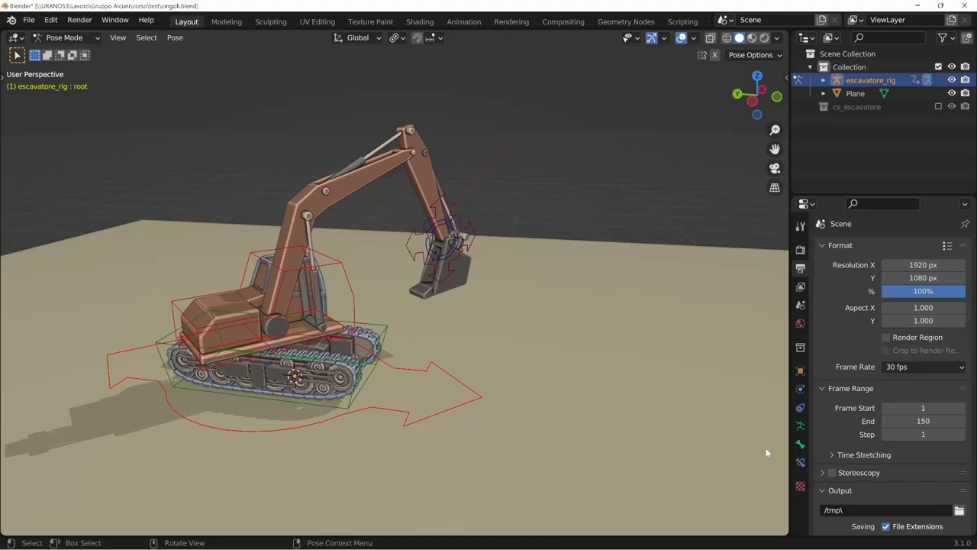
Slide the rig's root bone along the Y axis.
middle_drag(767, 453, 494, 408)
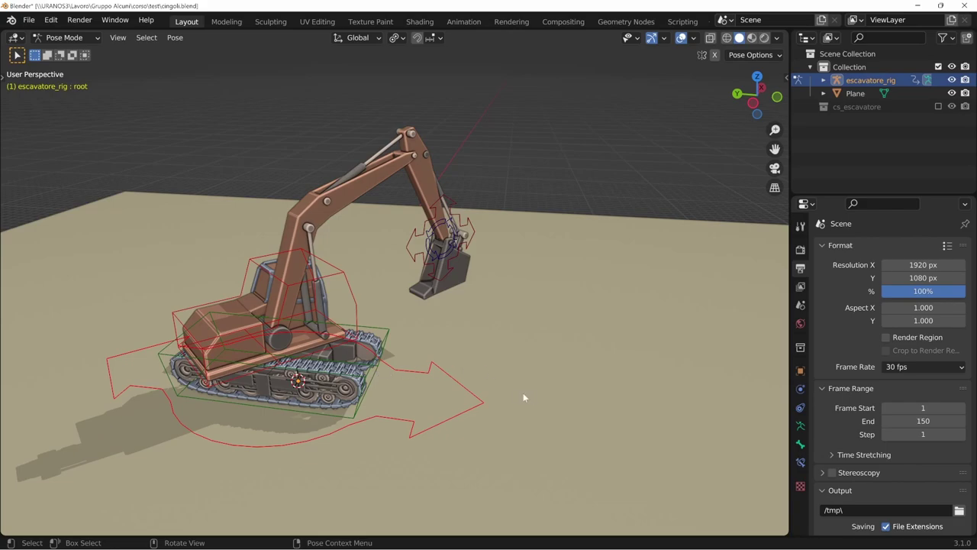
middle_drag(523, 393, 461, 419)
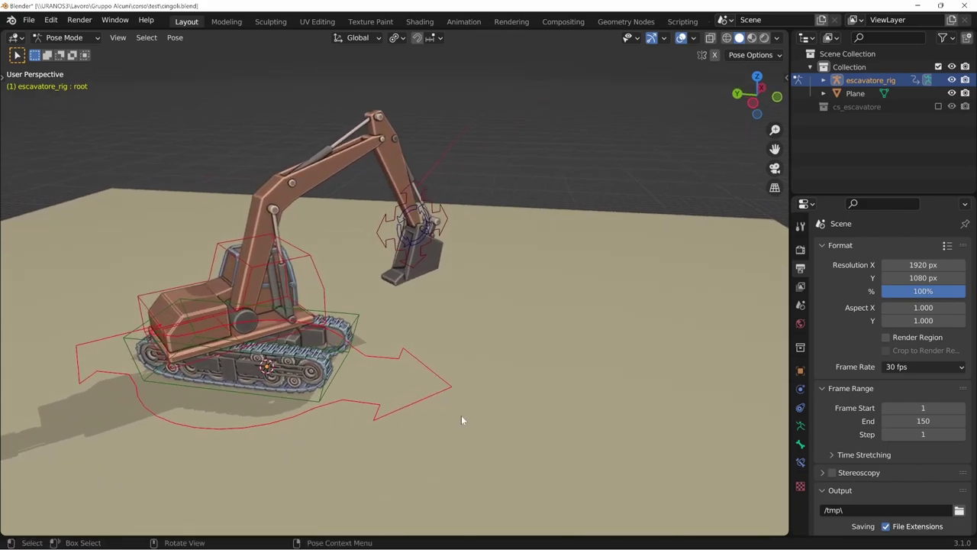
key(g)
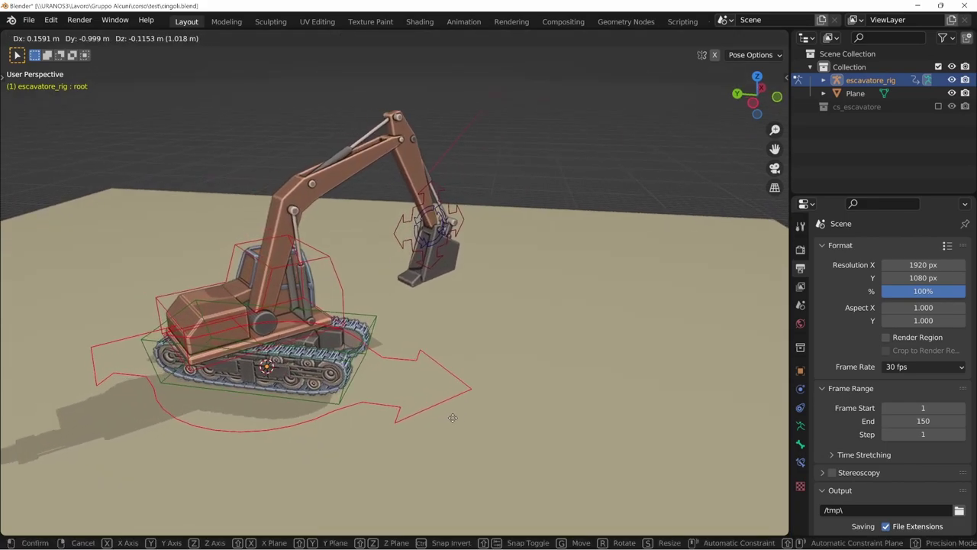
key(y)
click(529, 458)
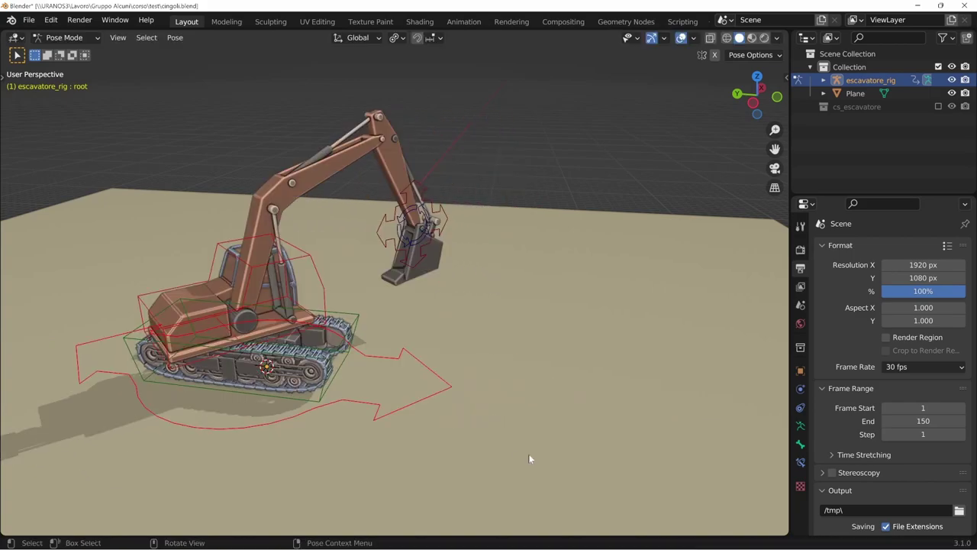
Rotate the cabina bone to swing the cabin on top of the tracks.
middle_drag(396, 391, 320, 380)
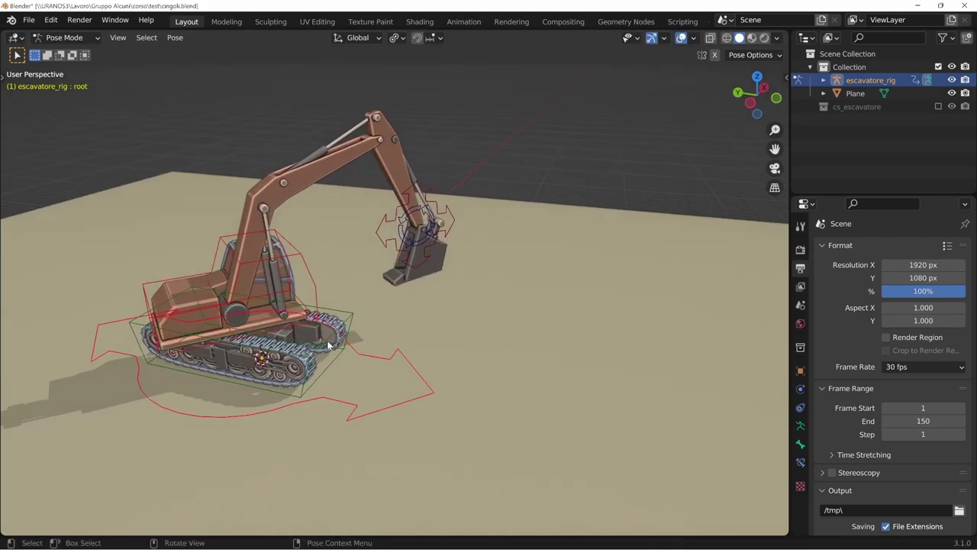
click(328, 345)
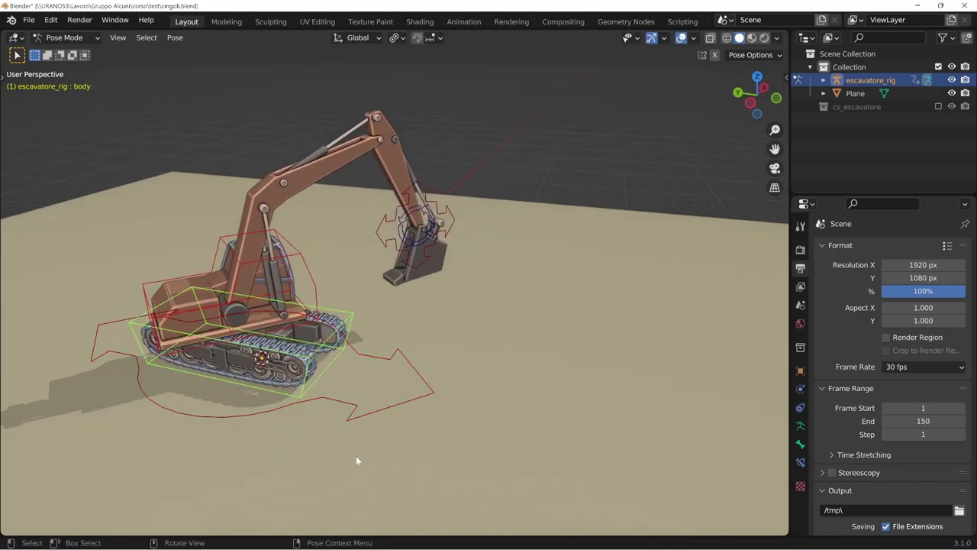
click(306, 271)
mouse_move(354, 447)
middle_down()
mouse_move(397, 406)
mouse_move(370, 423)
middle_up()
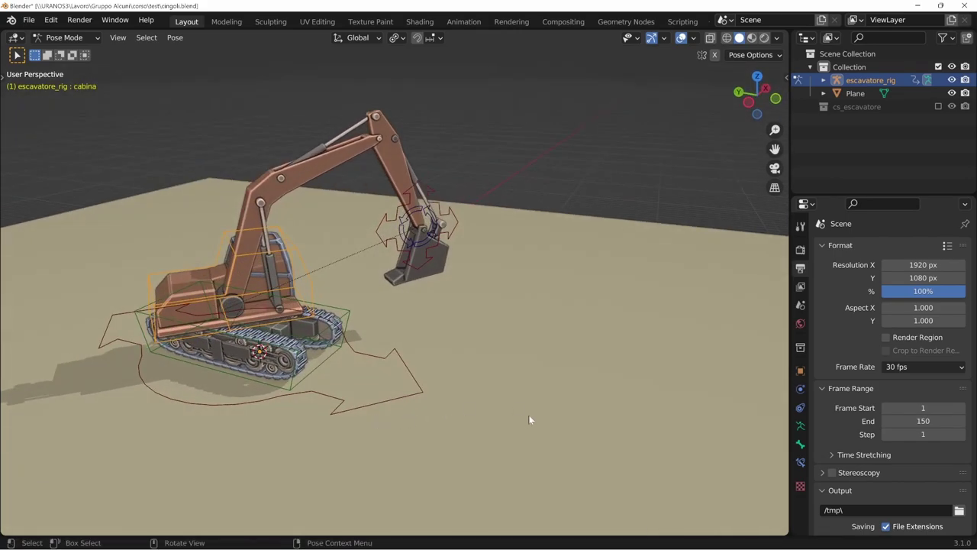
key(r)
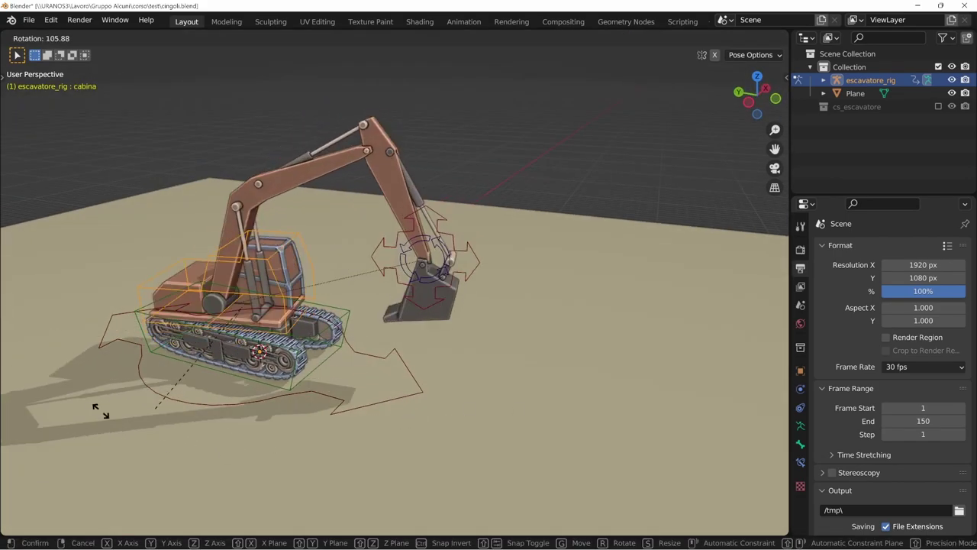
click(394, 288)
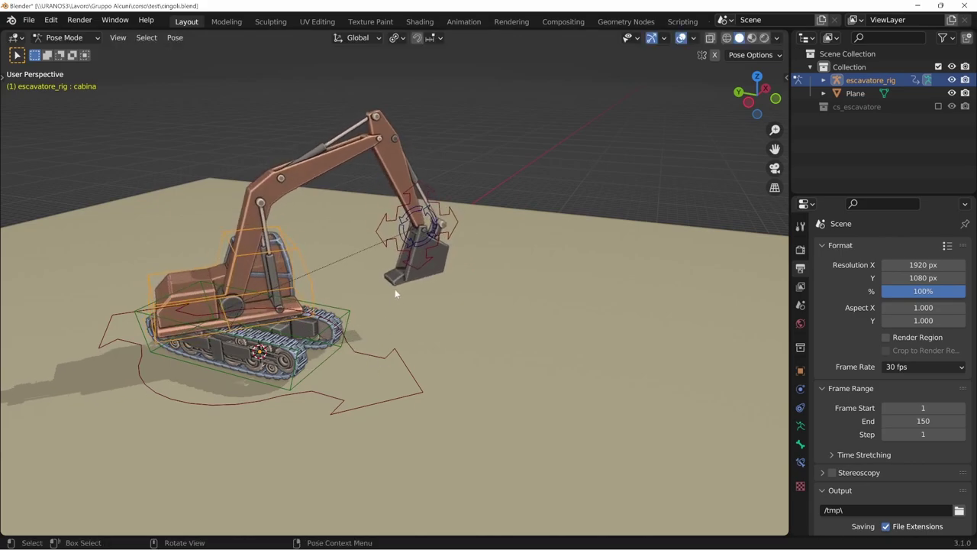
Select the ik_benna bucket control and start moving it.
click(442, 214)
middle_drag(442, 213, 447, 171)
key(g)
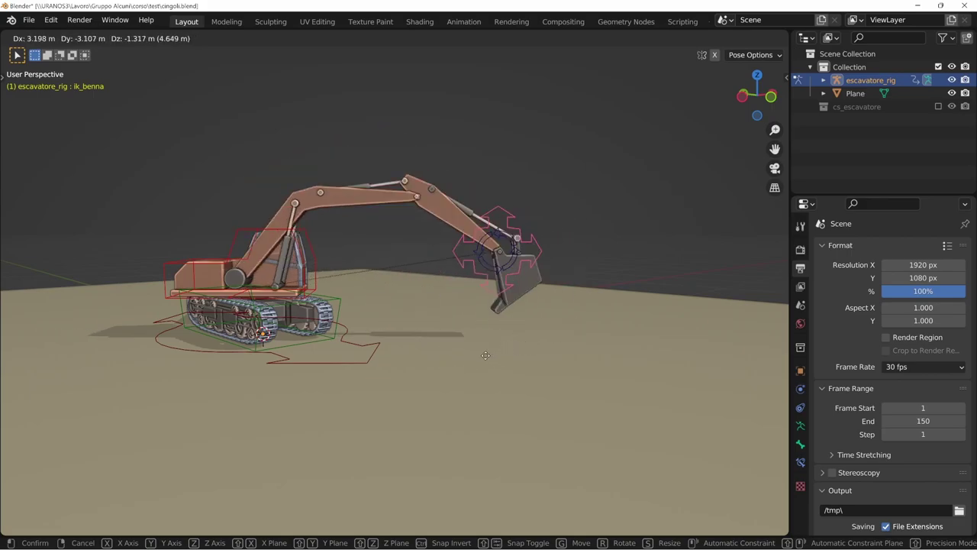
Place the ik_benna control and rotate the benna bucket bone to tilt it.
click(519, 318)
click(505, 278)
middle_drag(506, 278, 513, 359)
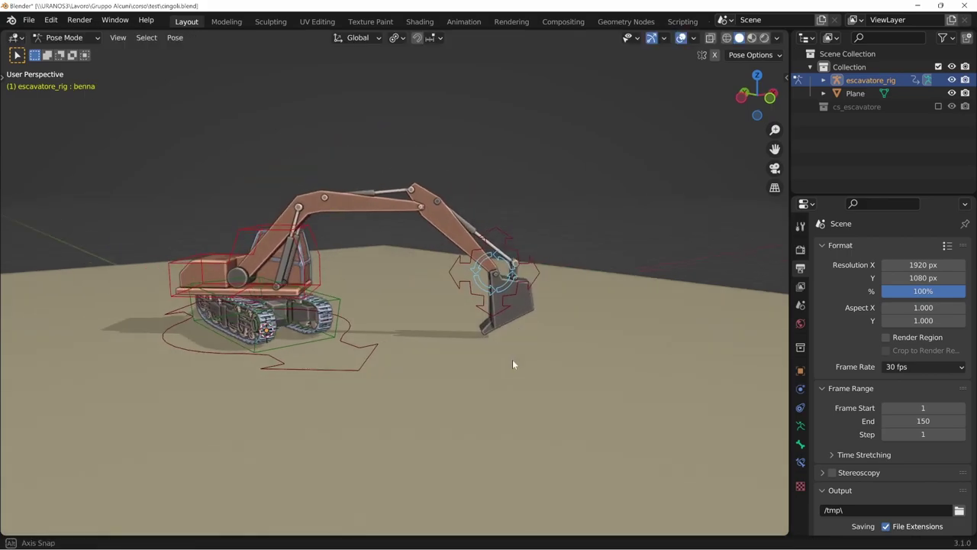
key(r)
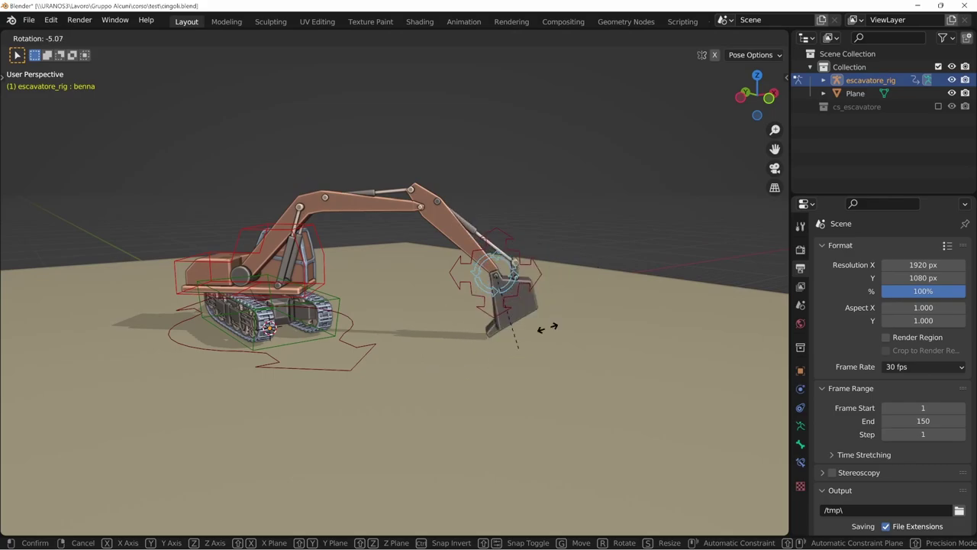
click(523, 352)
Move the root bone to shift the whole excavator rig to a new spot.
click(424, 400)
mouse_move(424, 400)
middle_down()
mouse_move(466, 388)
mouse_move(456, 397)
middle_up()
key(g)
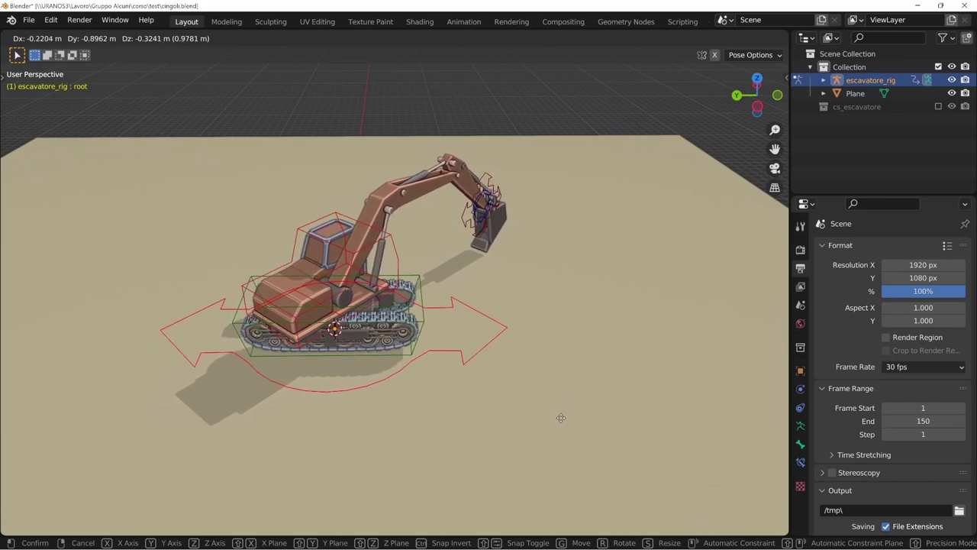
click(568, 417)
middle_drag(568, 417, 575, 455)
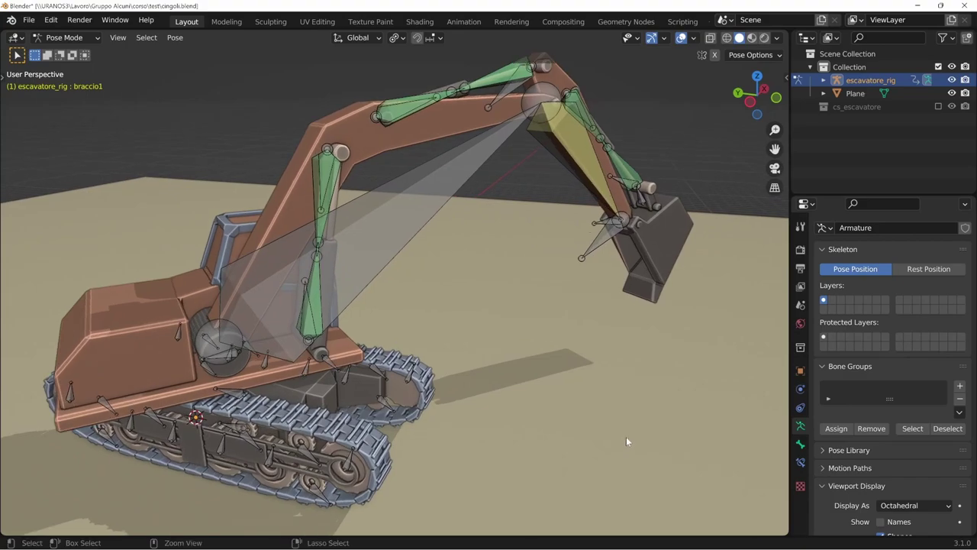
Reposition the root bone twice, moving the rig across the ground plane.
mouse_move(626, 441)
middle_down()
mouse_move(585, 443)
mouse_move(623, 432)
mouse_move(619, 449)
mouse_move(549, 473)
mouse_move(558, 447)
mouse_move(524, 436)
mouse_move(690, 364)
mouse_move(603, 393)
mouse_move(641, 390)
middle_up()
scroll(641, 389, up, 2)
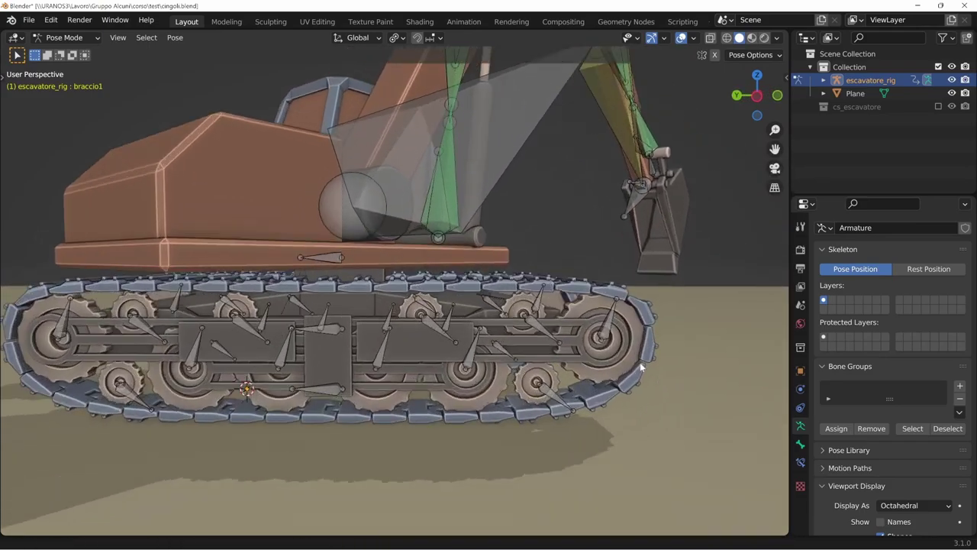
scroll(640, 361, up, 2)
scroll(649, 359, up, 2)
scroll(658, 353, up, 1)
mouse_move(659, 353)
middle_down()
mouse_move(617, 319)
mouse_move(538, 352)
mouse_move(500, 396)
mouse_move(563, 320)
mouse_move(295, 326)
mouse_move(295, 344)
mouse_move(488, 391)
mouse_move(480, 410)
mouse_move(442, 419)
middle_up()
scroll(608, 332, down, 2)
click(295, 326)
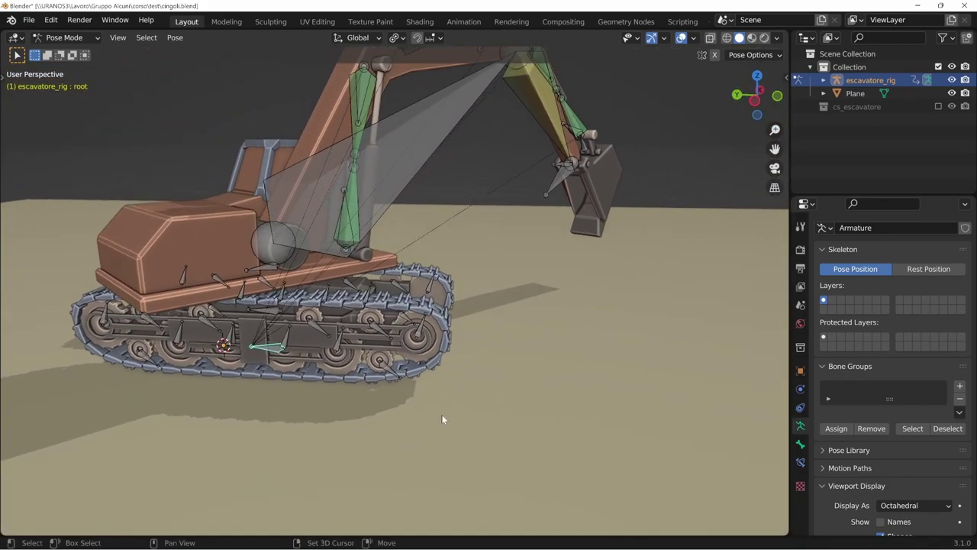
key(g)
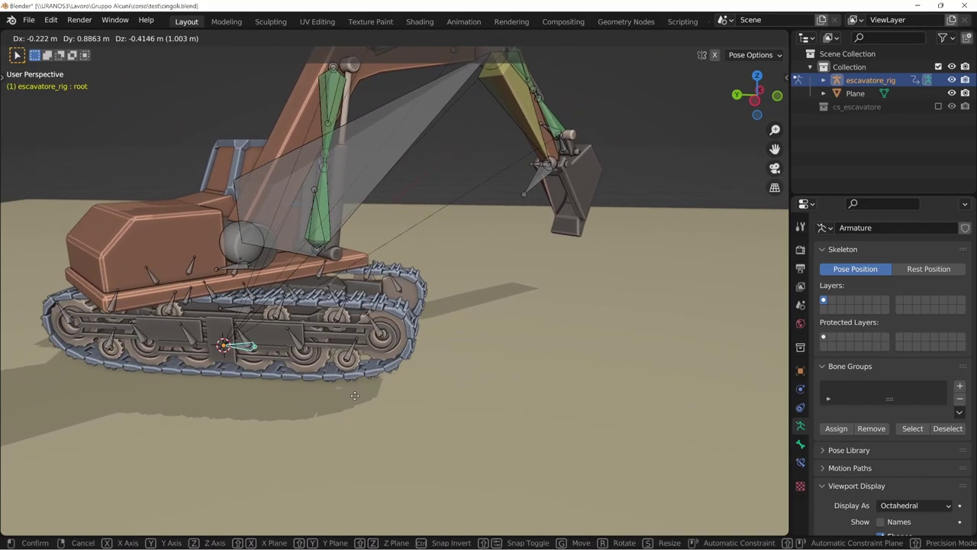
click(363, 395)
scroll(395, 367, up, 3)
middle_drag(396, 367, 379, 409)
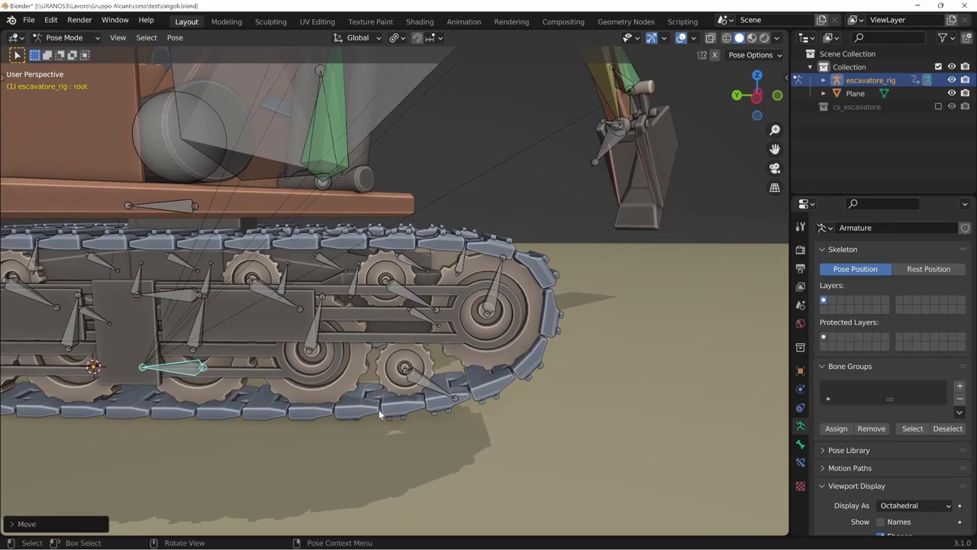
key(g)
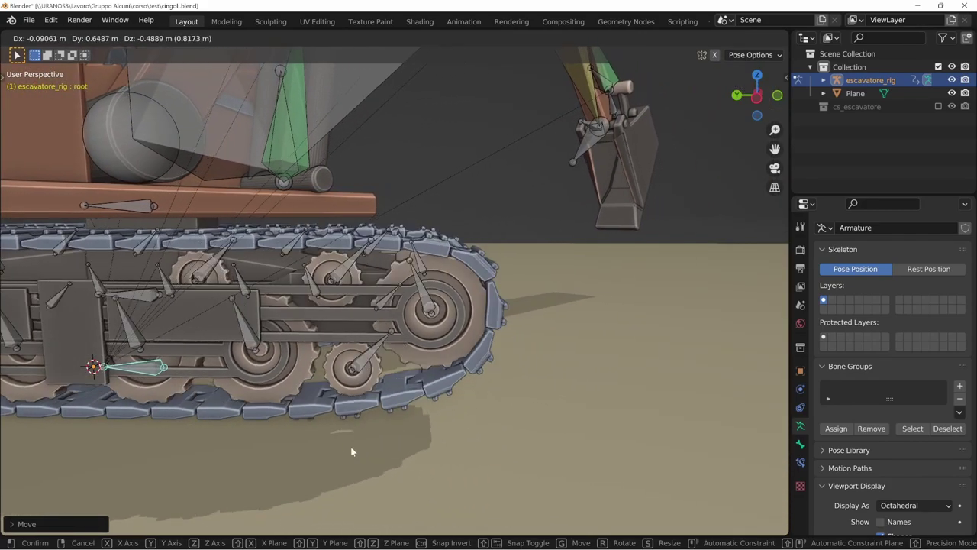
click(426, 305)
Rotate the wheel1.l bone to turn the left wheel.
click(426, 306)
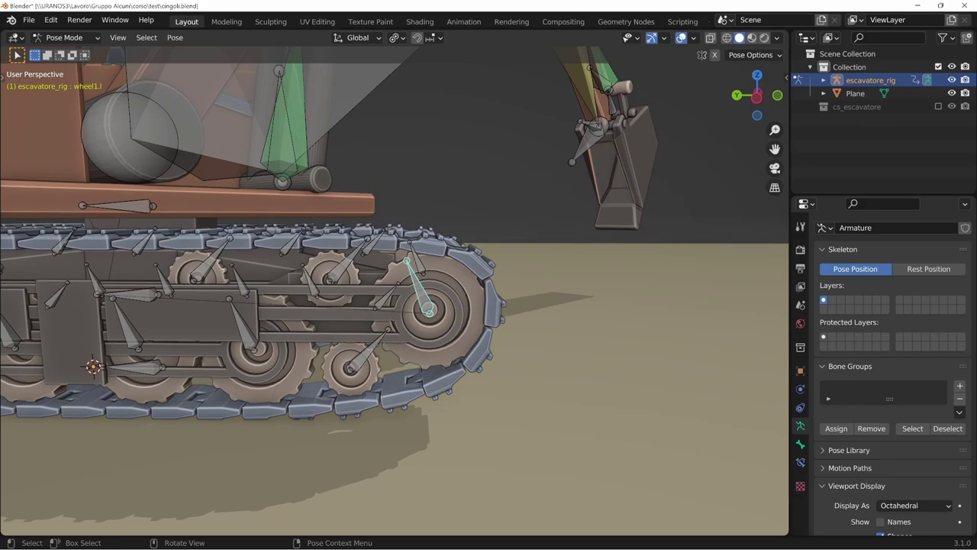
key(r)
click(644, 314)
middle_drag(644, 313, 553, 389)
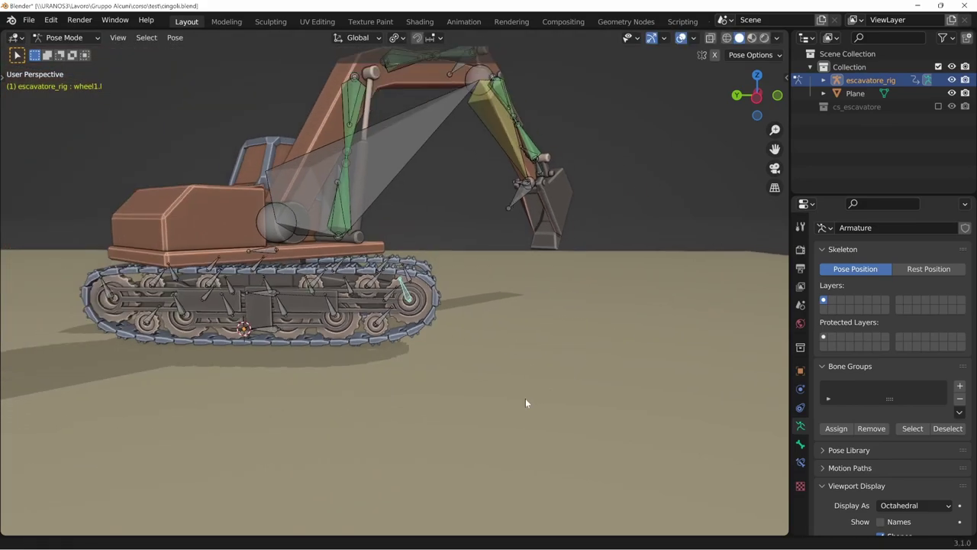
Select the braccio1 arm bone and try a rotation, then cancel it.
click(362, 247)
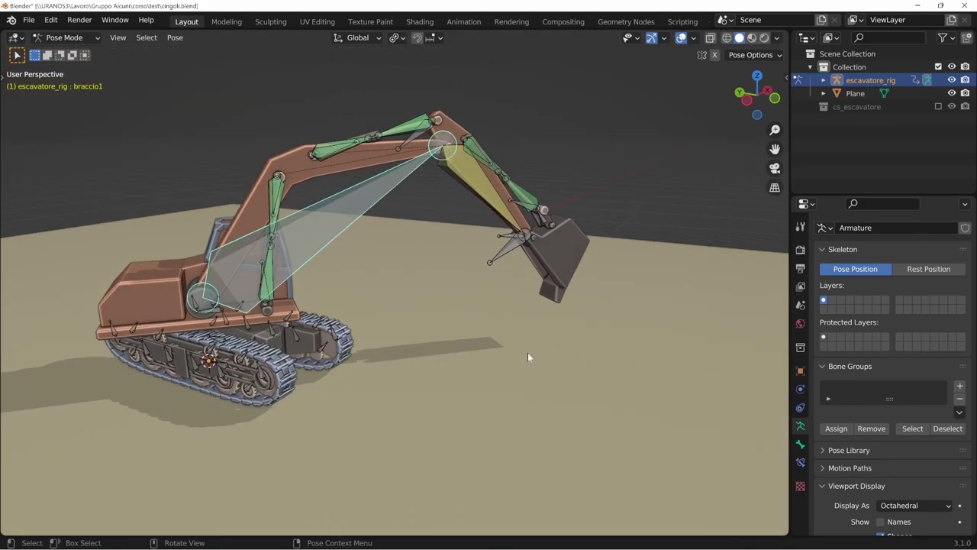
middle_drag(528, 352, 505, 391)
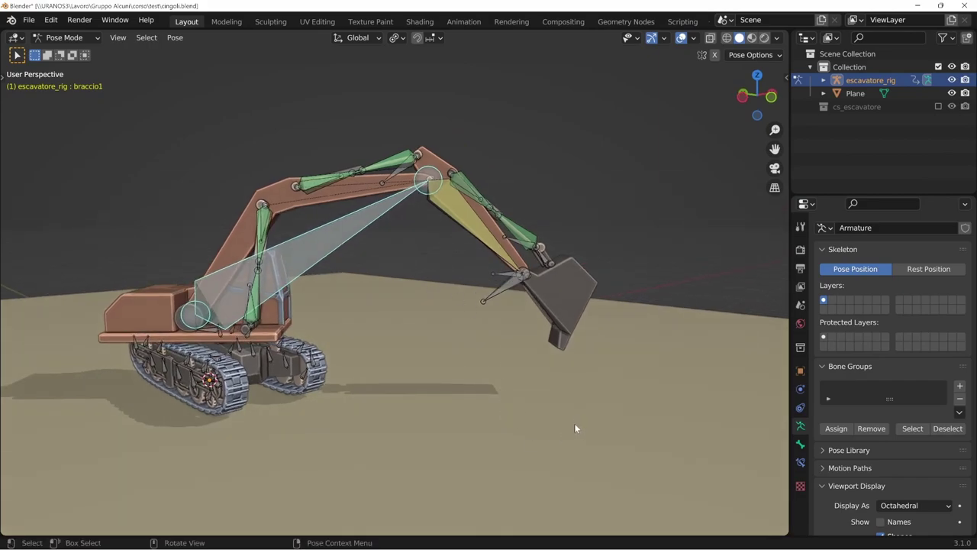
key(r)
key(Escape)
Move the ik_benna control to a new position; cancel a second attempt.
click(507, 273)
key(g)
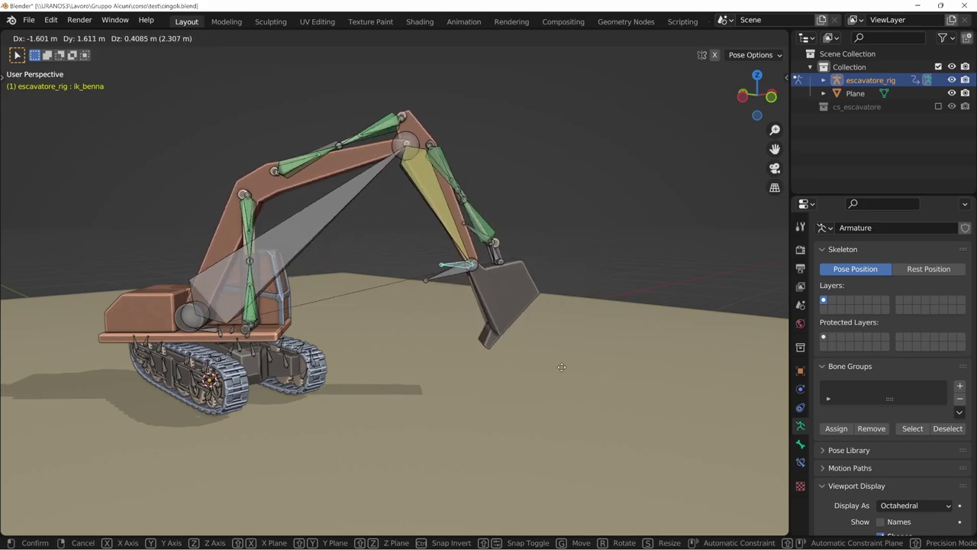
click(577, 374)
scroll(551, 362, up, 3)
mouse_move(534, 361)
middle_down()
mouse_move(516, 361)
mouse_move(551, 300)
middle_up()
key(g)
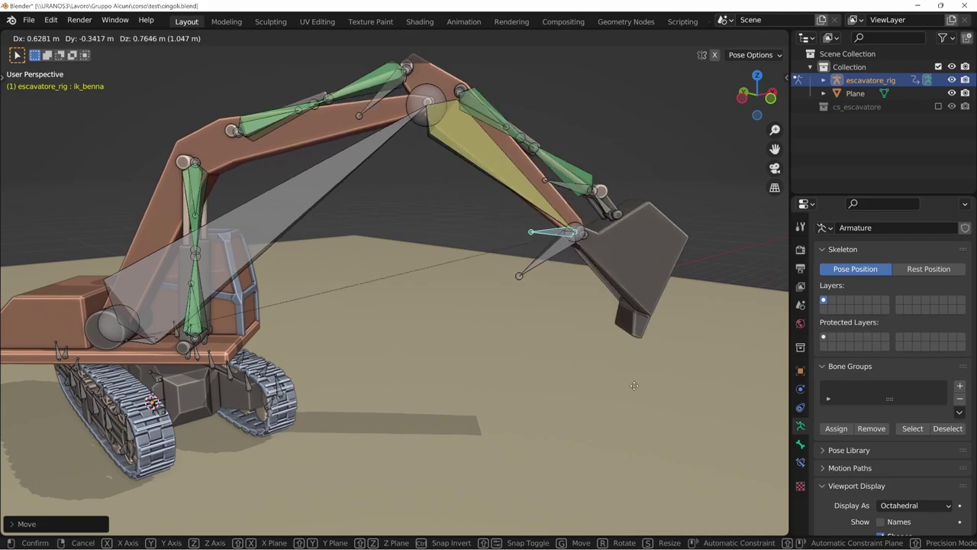
right_click(543, 277)
Rotate the benna bucket bone to tilt the bucket.
click(541, 279)
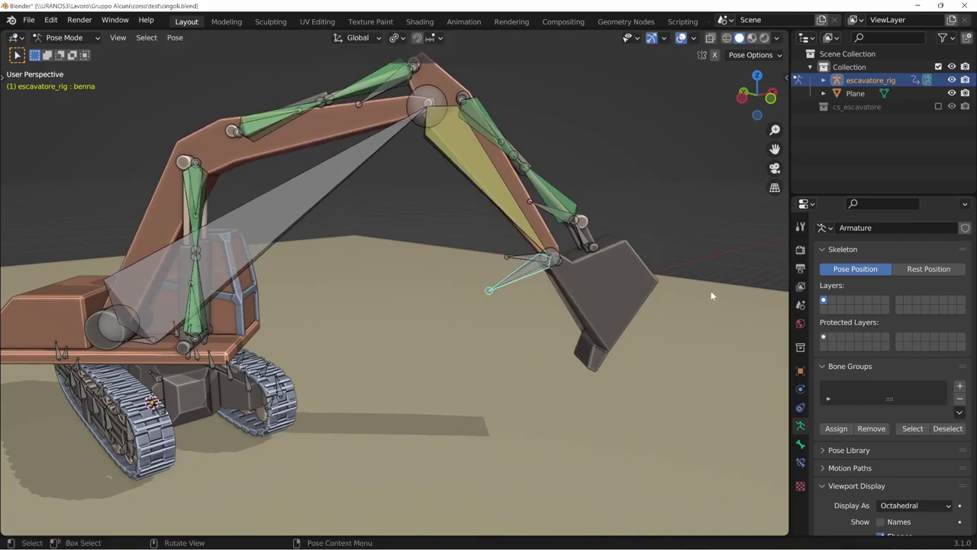
key(r)
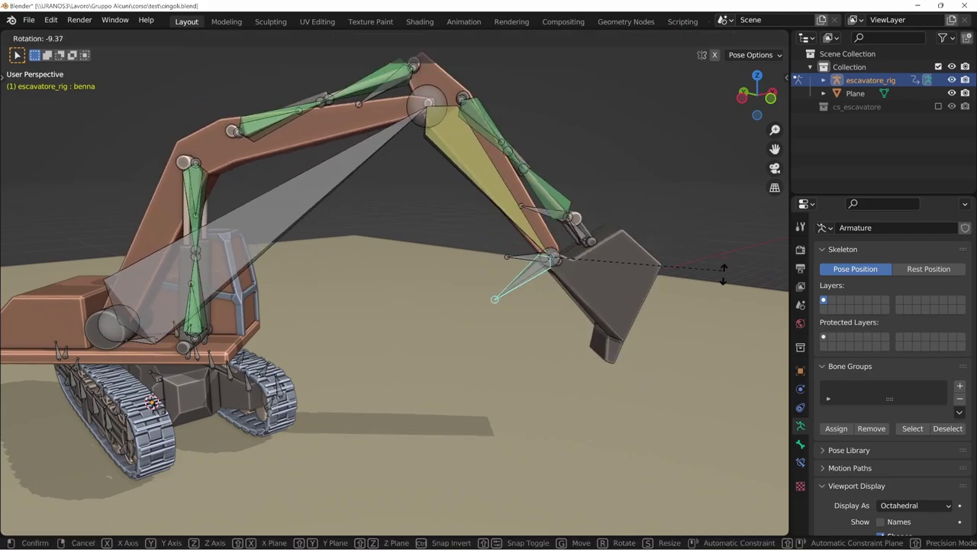
click(724, 272)
mouse_move(723, 273)
middle_down()
mouse_move(648, 452)
mouse_move(383, 393)
middle_up()
middle_drag(498, 313, 623, 386)
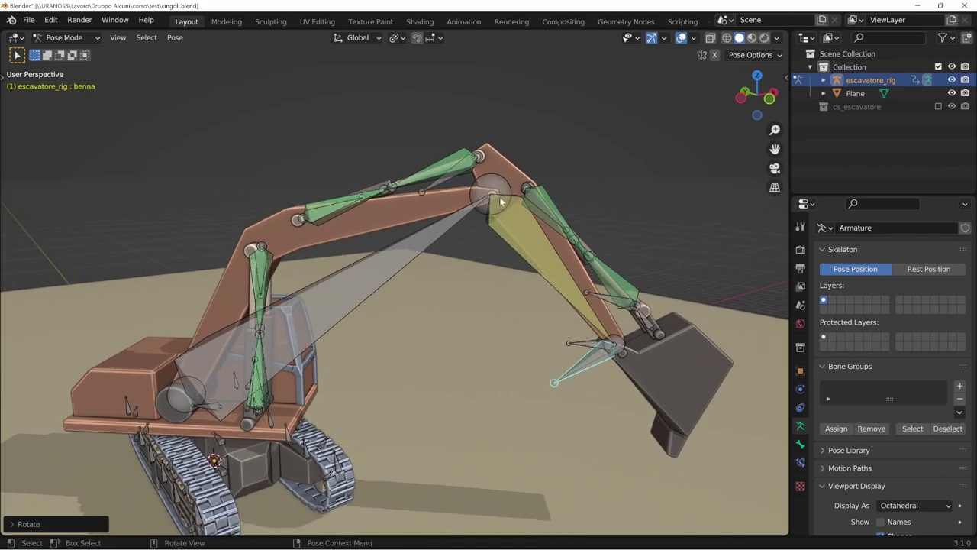
Move the ik_benna control twice more so the arm settles into a new pose.
click(623, 385)
key(g)
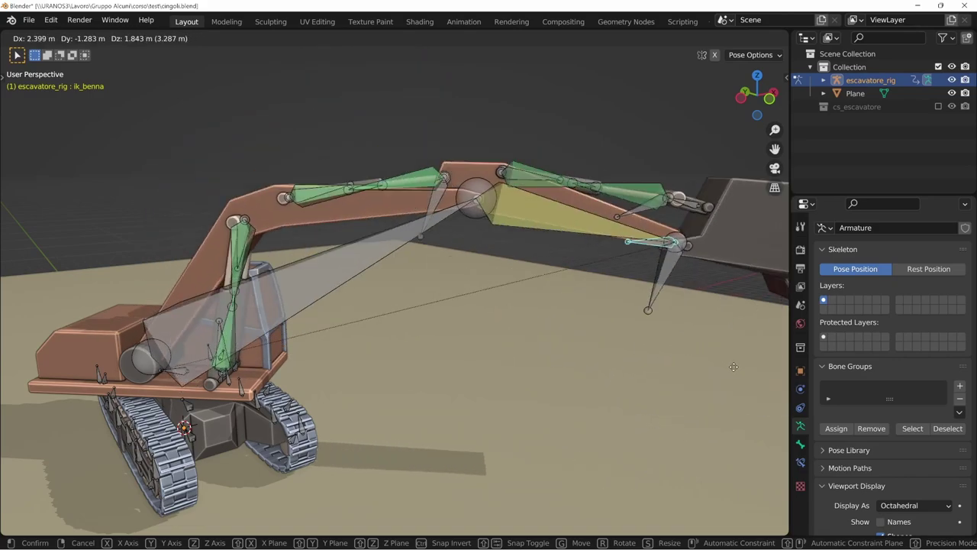
click(503, 334)
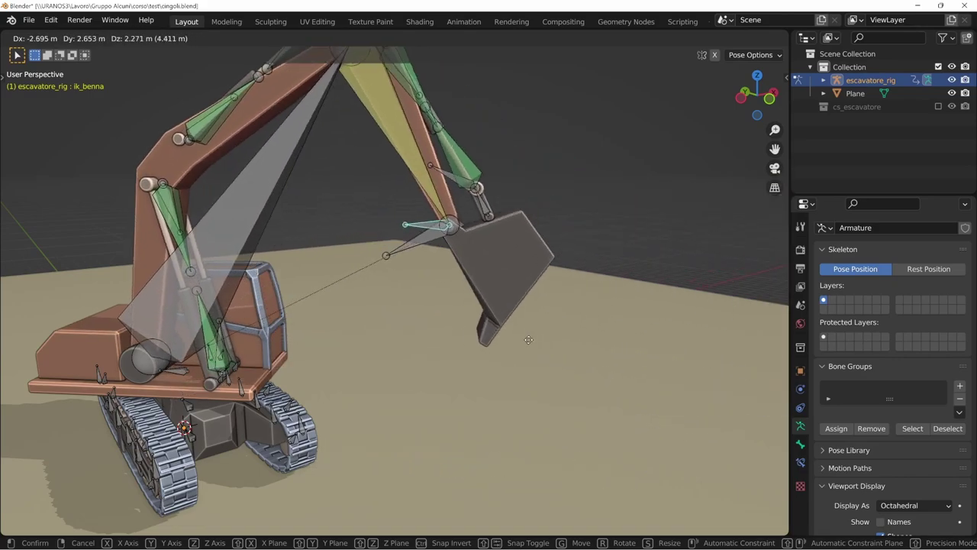
middle_drag(504, 334, 878, 417)
key(g)
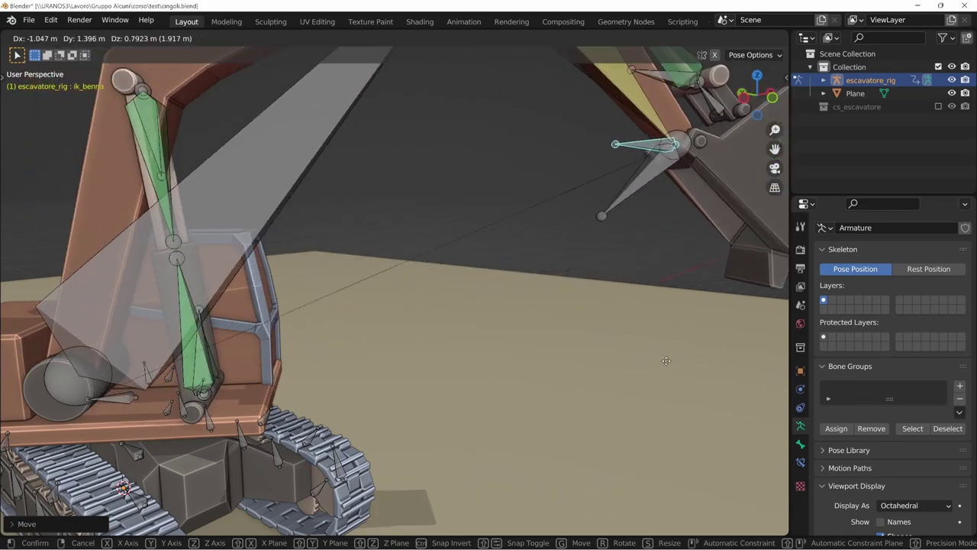
click(589, 359)
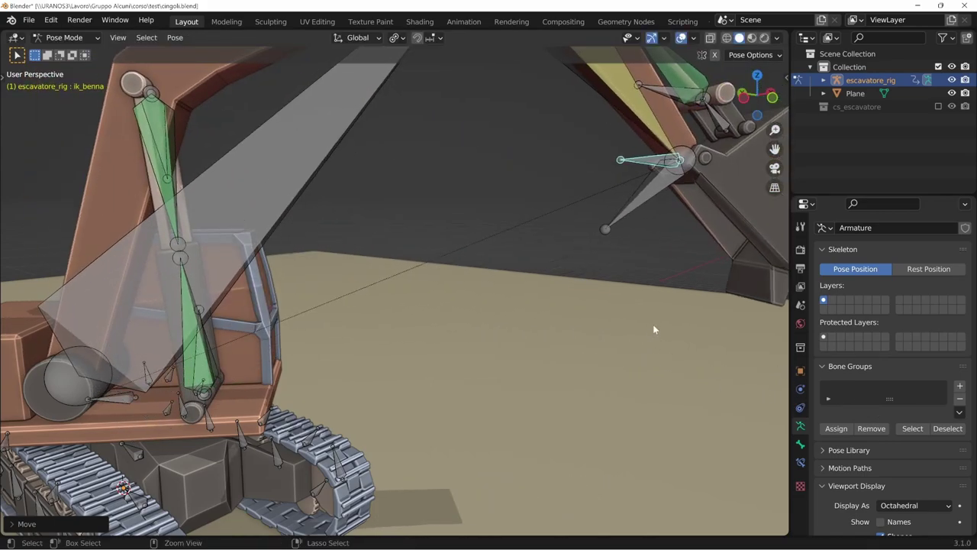
scroll(652, 324, down, 5)
middle_drag(501, 427, 599, 417)
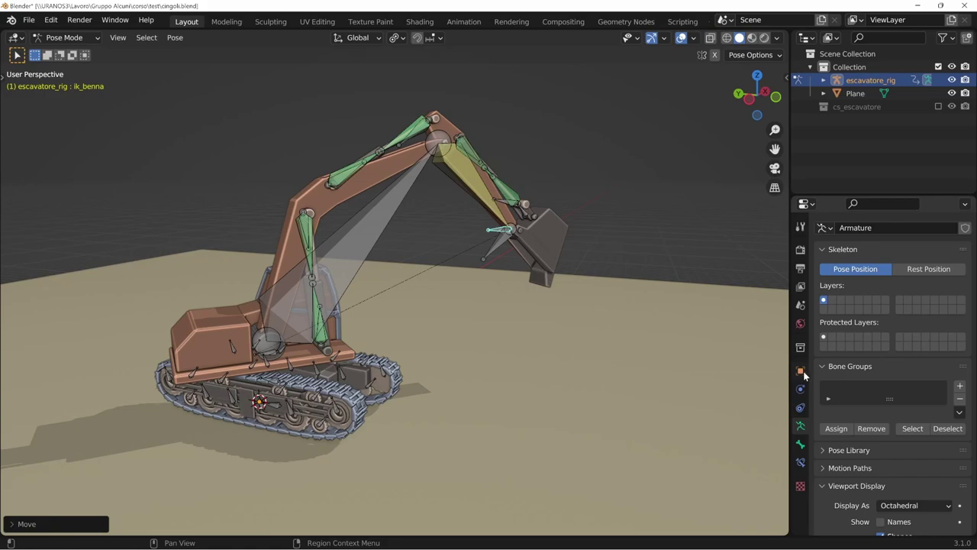
Orbit around the reposed rig and return to Object Mode.
middle_drag(521, 388, 495, 380)
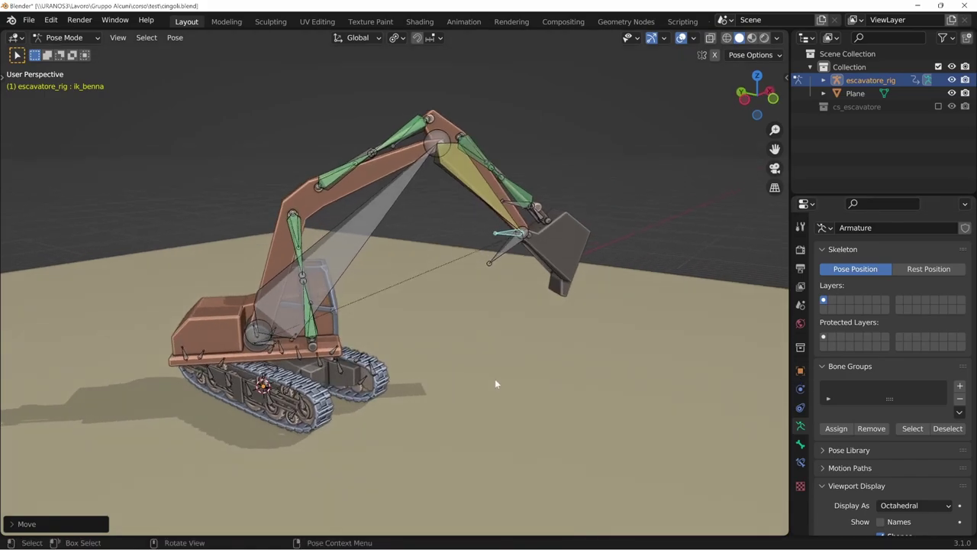
mouse_move(406, 403)
middle_down()
mouse_move(467, 399)
mouse_move(509, 380)
mouse_move(490, 377)
mouse_move(432, 249)
middle_up()
key(ctrl+Tab)
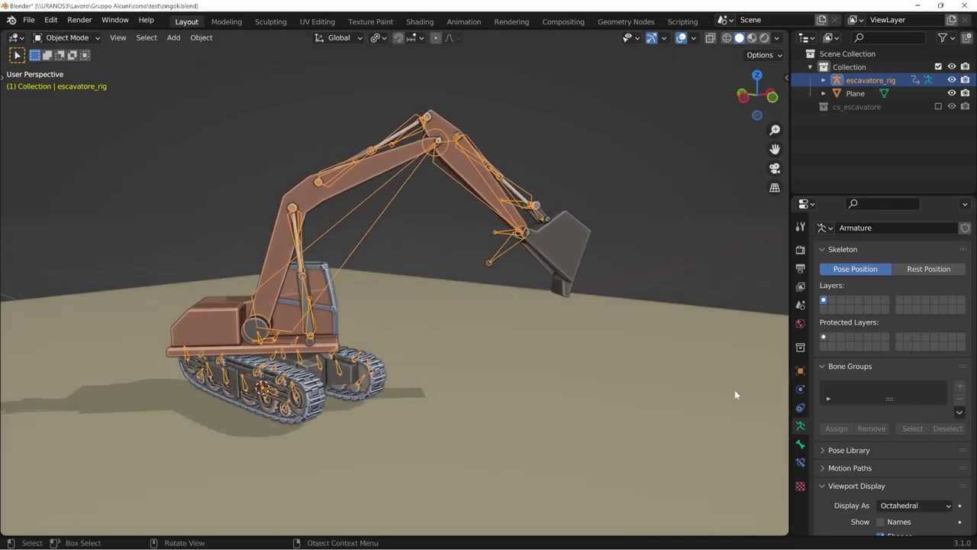
In the rig's Object properties, toggle In Front off and back on to compare.
mouse_move(736, 394)
middle_down()
mouse_move(457, 402)
mouse_move(474, 471)
middle_up()
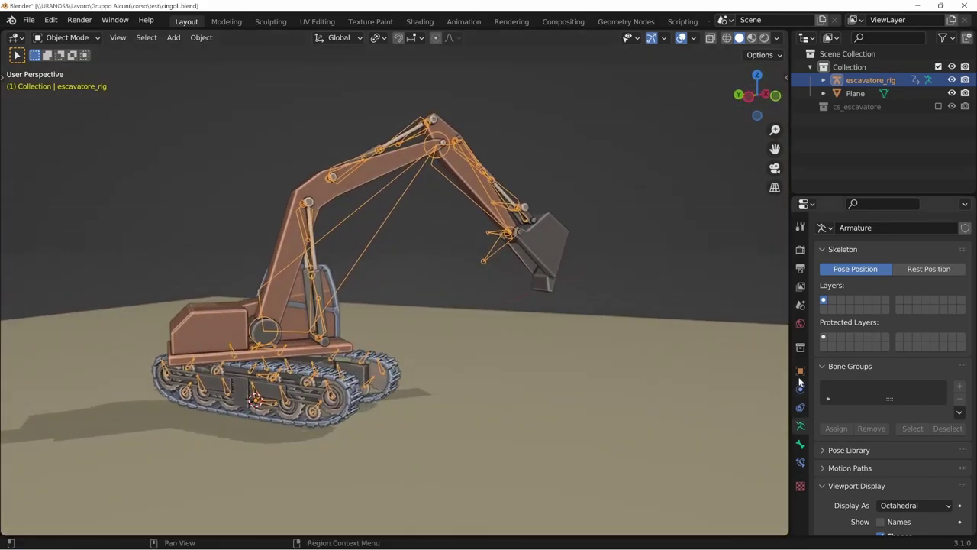
click(801, 371)
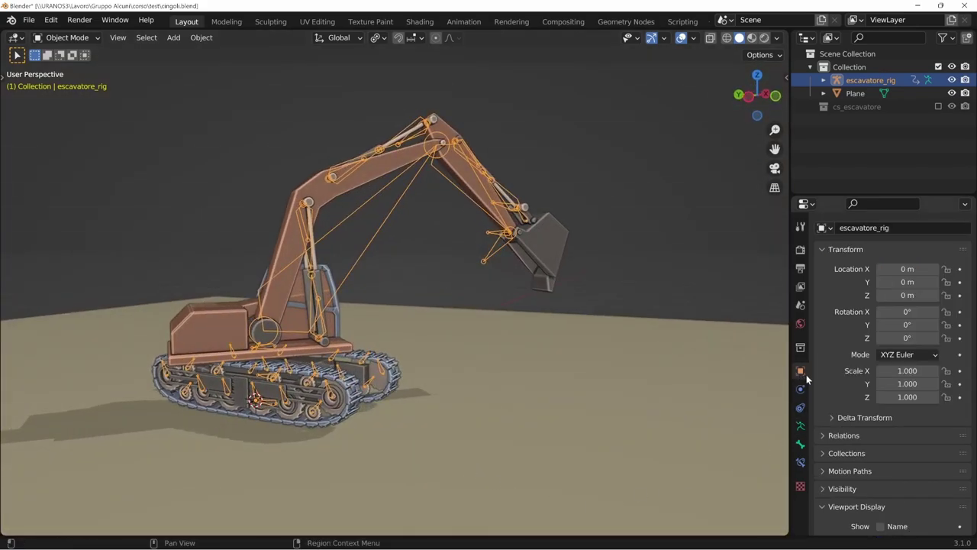
scroll(891, 420, down, 1)
scroll(891, 420, down, 2)
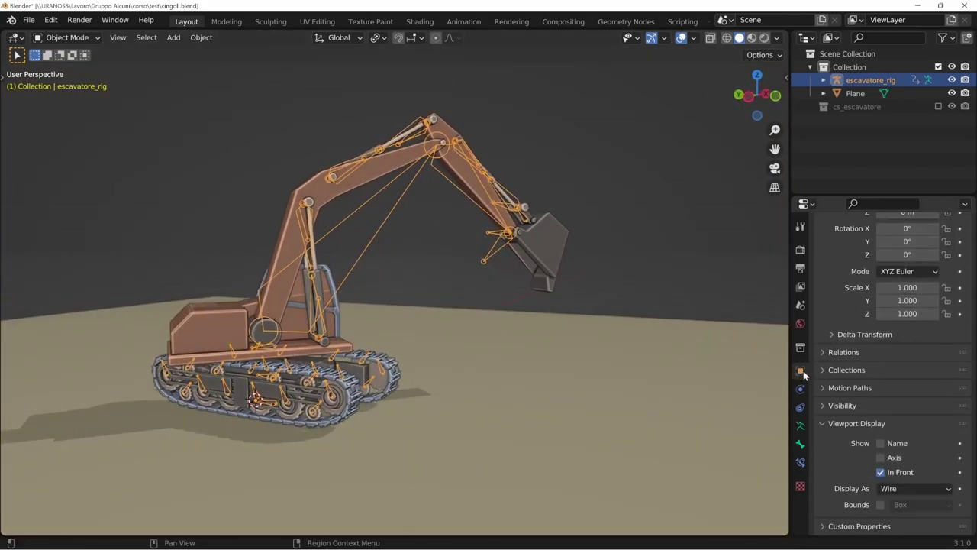
click(882, 472)
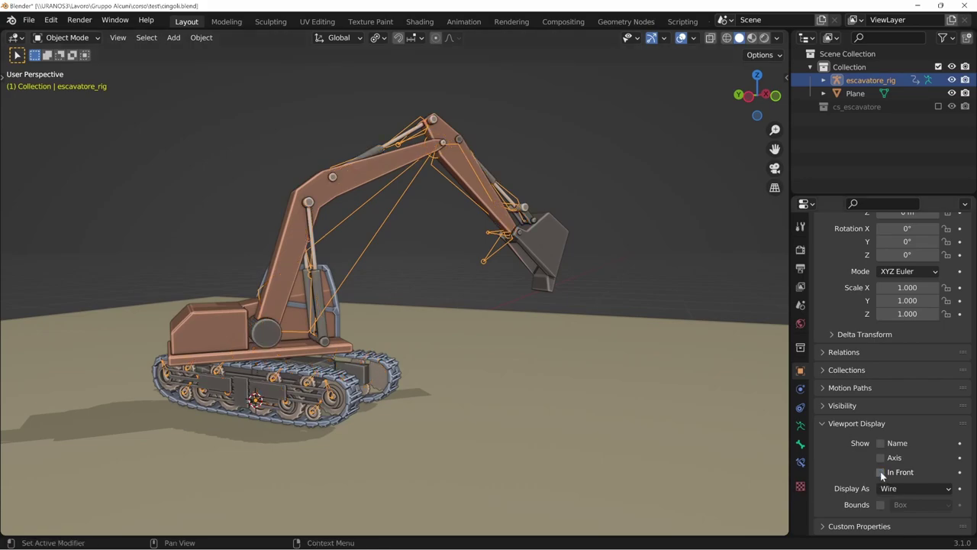
middle_drag(553, 437, 574, 459)
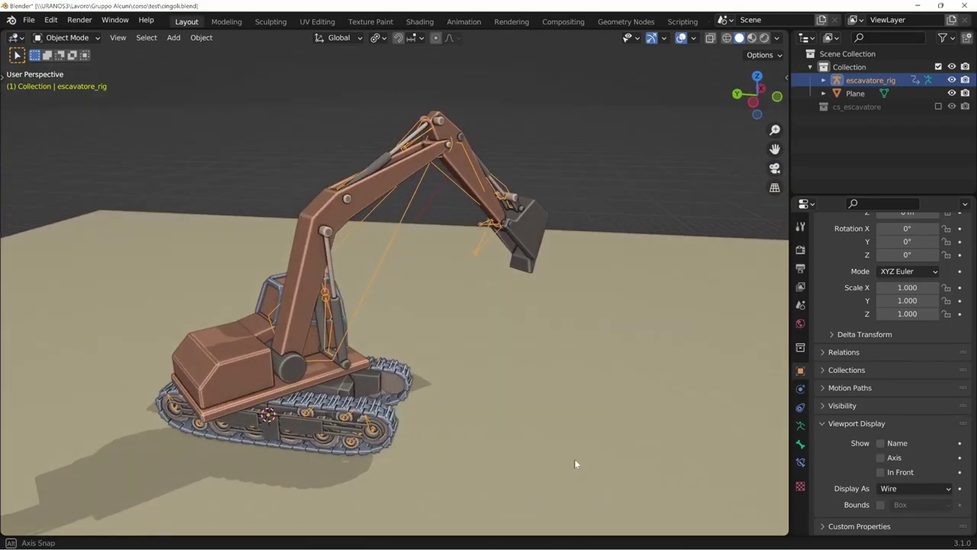
click(882, 472)
middle_drag(737, 468, 623, 466)
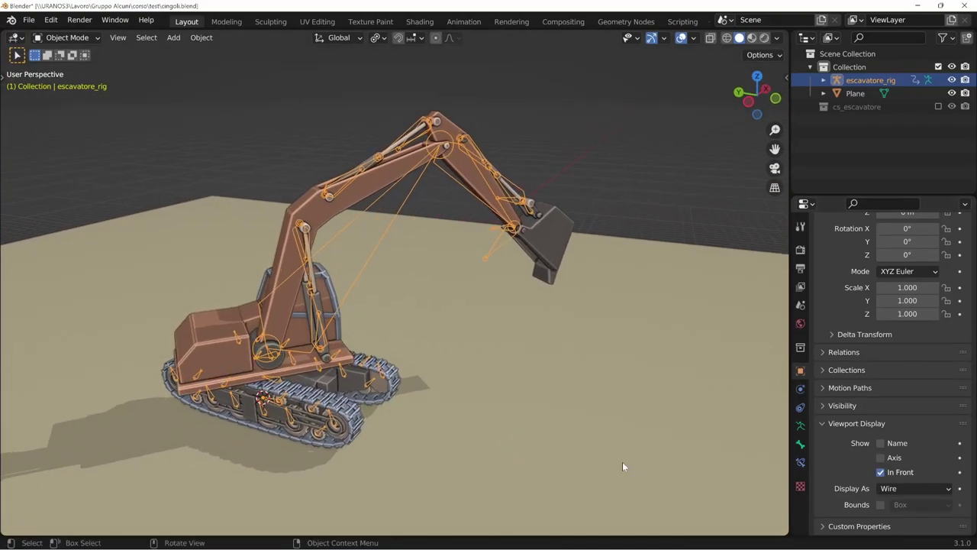
middle_drag(454, 379, 346, 380)
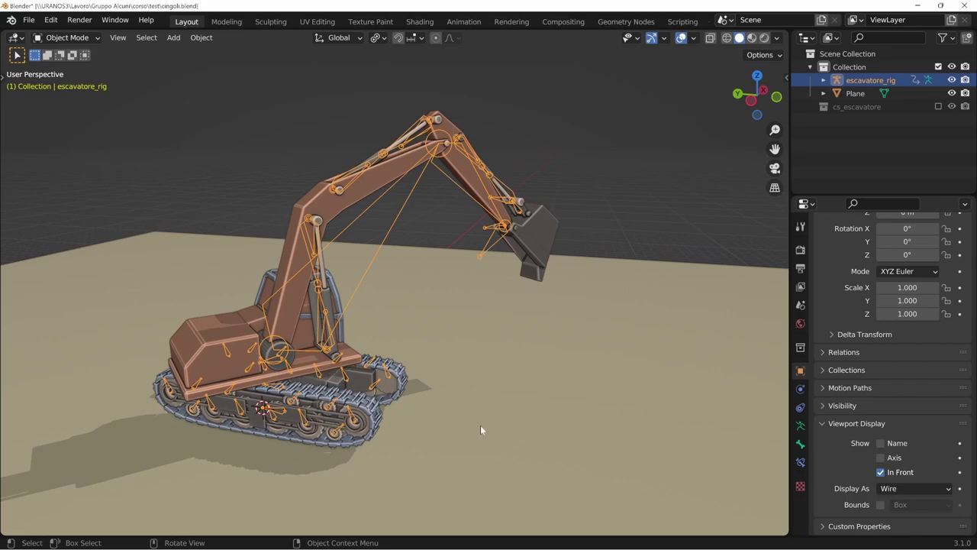
middle_drag(480, 430, 495, 427)
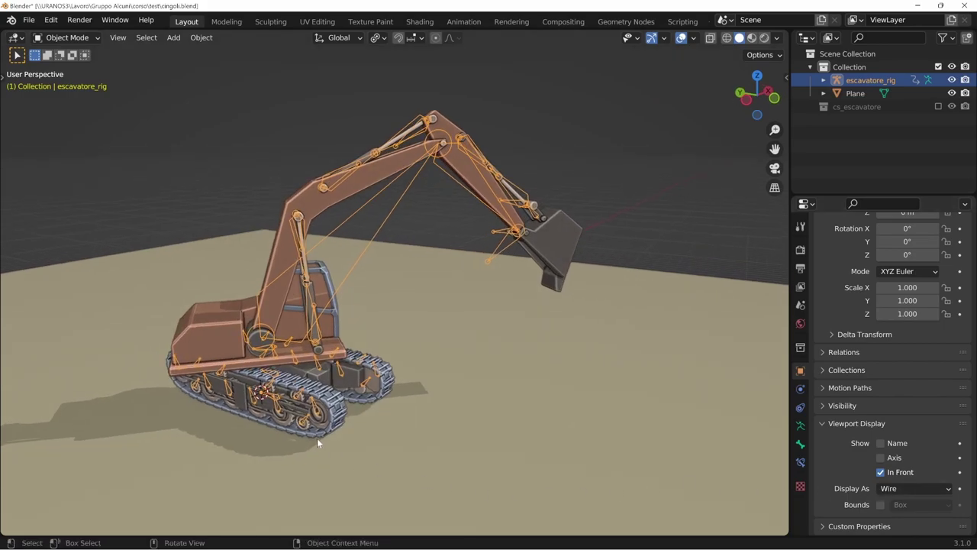
Try Textured and then Solid as the rig's Display As style.
click(905, 490)
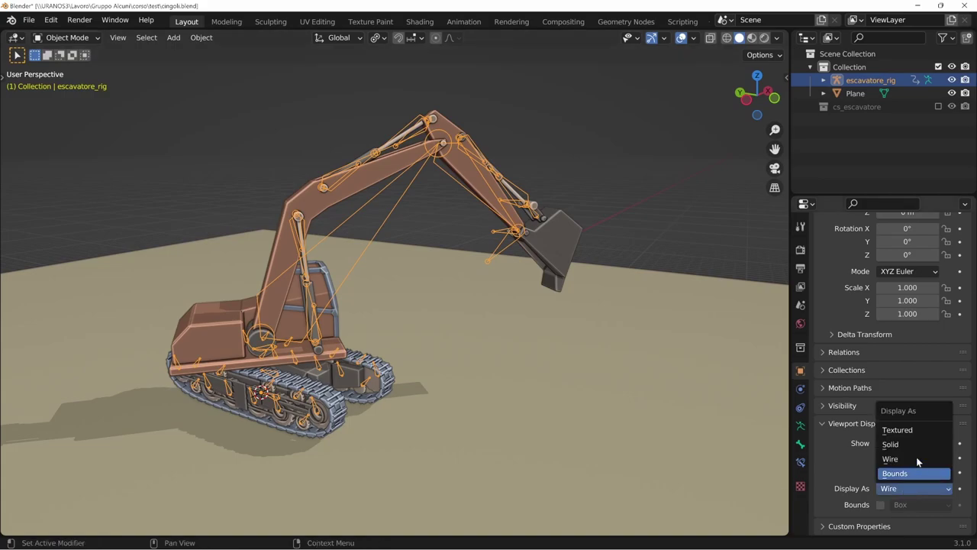
click(911, 430)
click(912, 486)
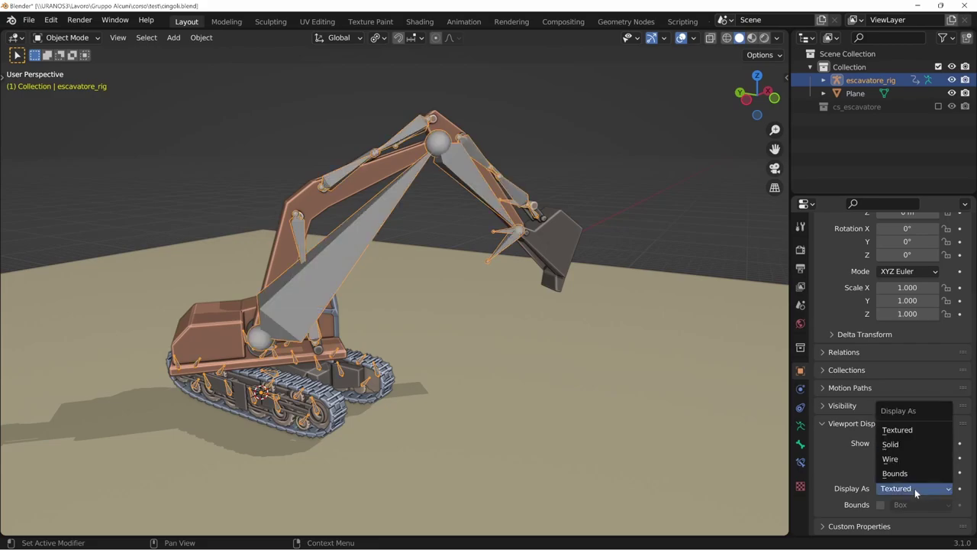
click(908, 444)
mouse_move(656, 472)
middle_down()
mouse_move(747, 455)
mouse_move(693, 470)
middle_up()
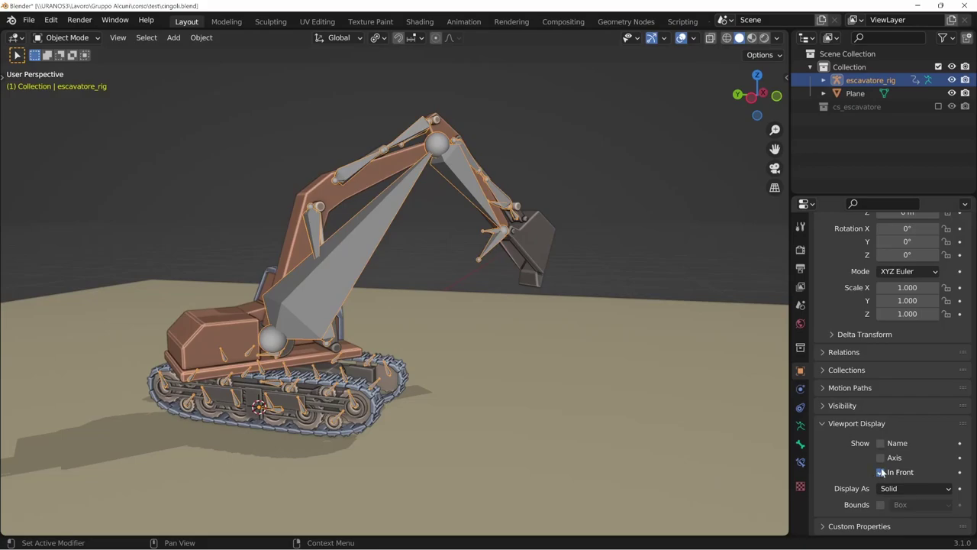
Set the rig's Display As to Wire with In Front enabled.
click(881, 472)
middle_drag(786, 432, 613, 456)
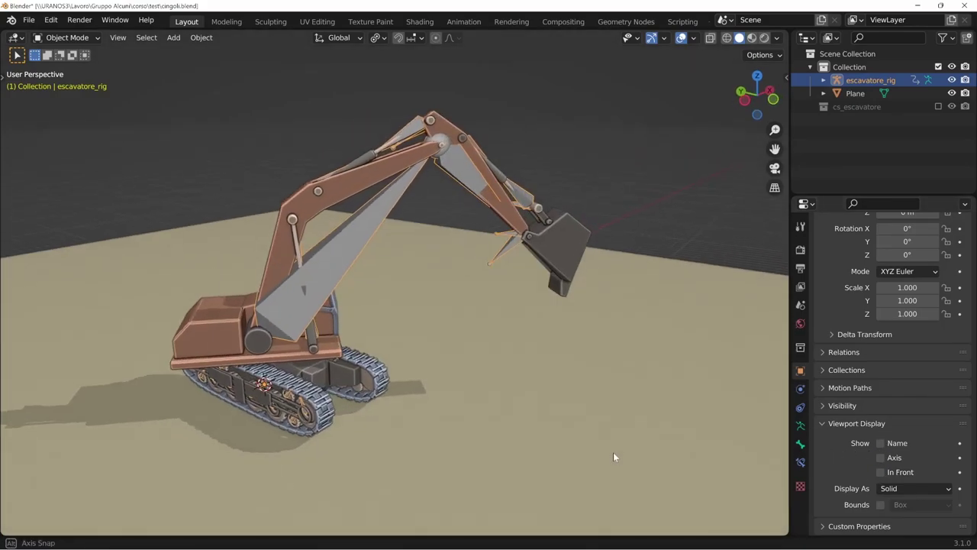
click(917, 488)
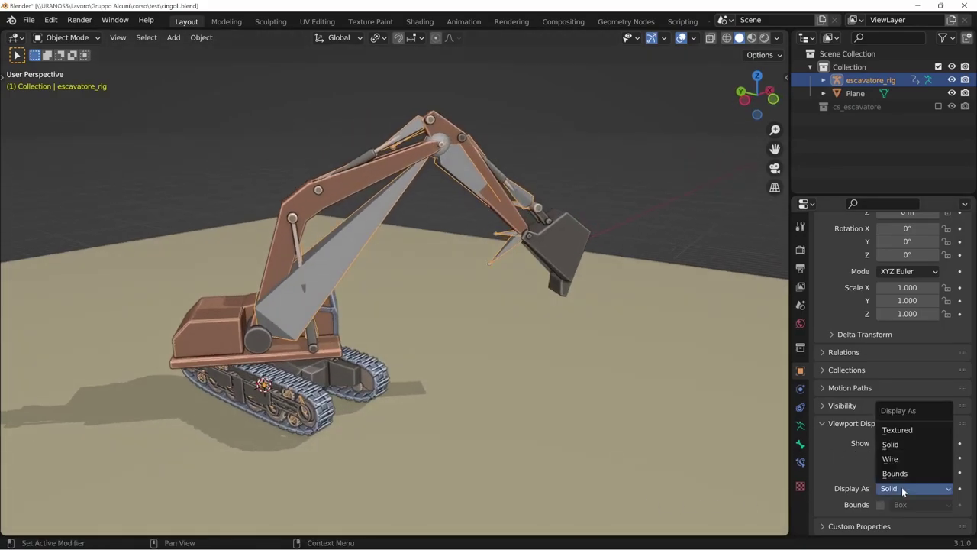
click(906, 462)
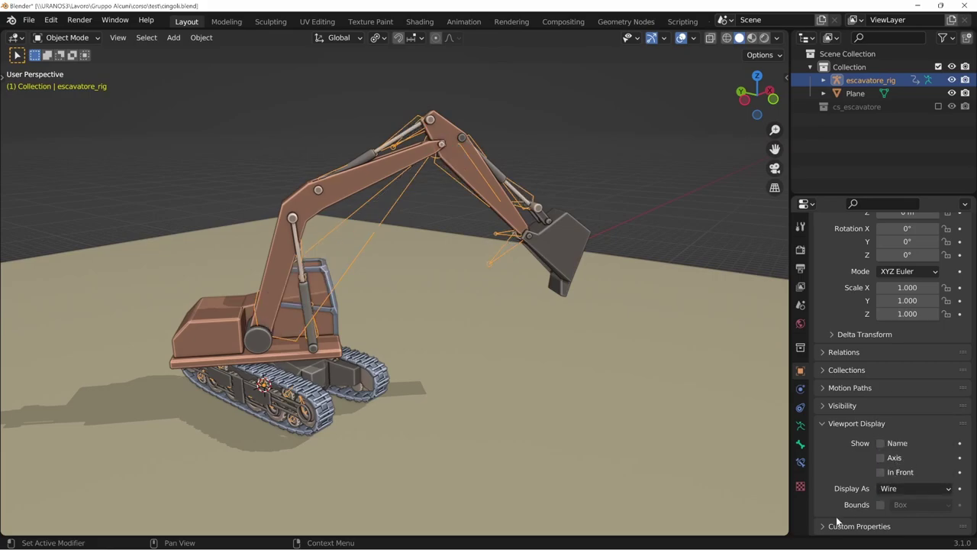
click(882, 472)
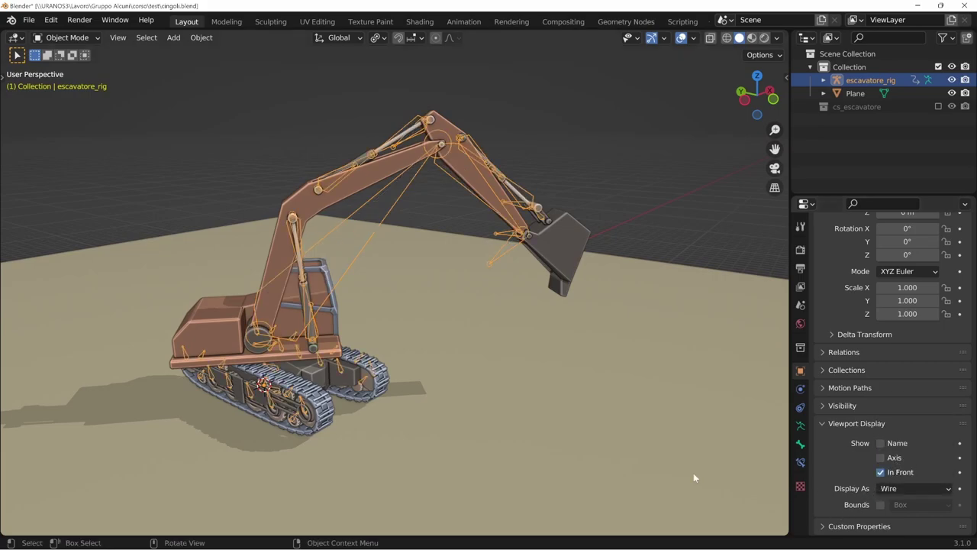
mouse_move(693, 473)
middle_down()
mouse_move(679, 464)
mouse_move(688, 465)
middle_up()
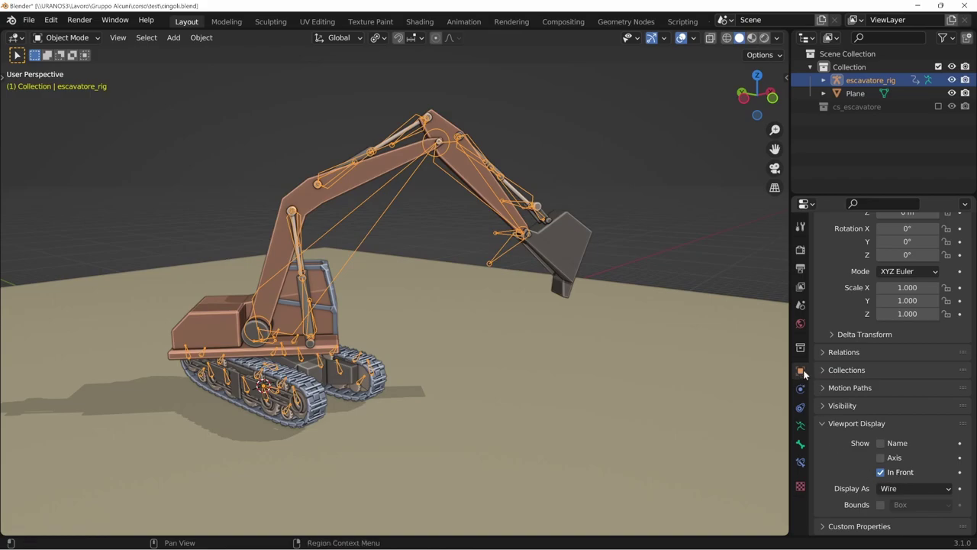
Toggle In Front in Armature and Object properties, leaving bones drawn in front.
click(801, 428)
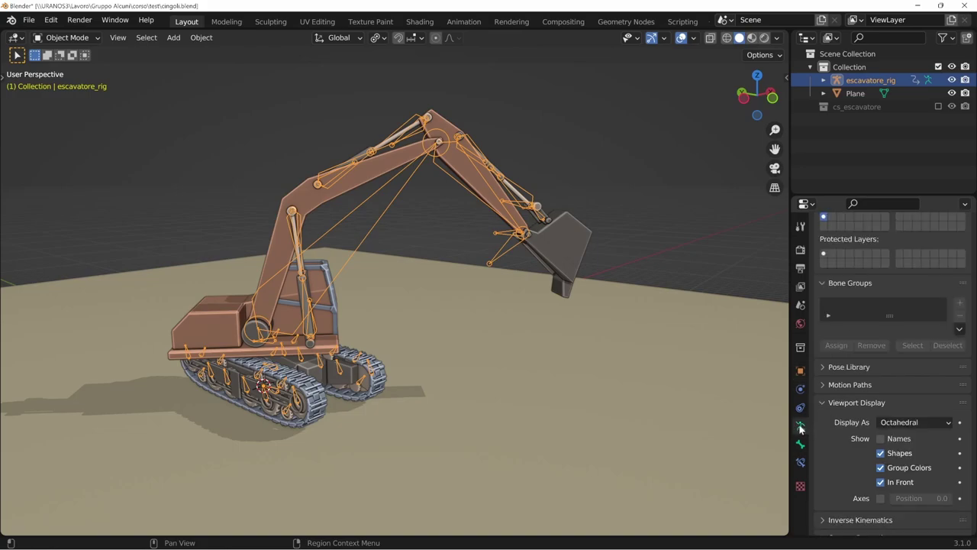
click(881, 482)
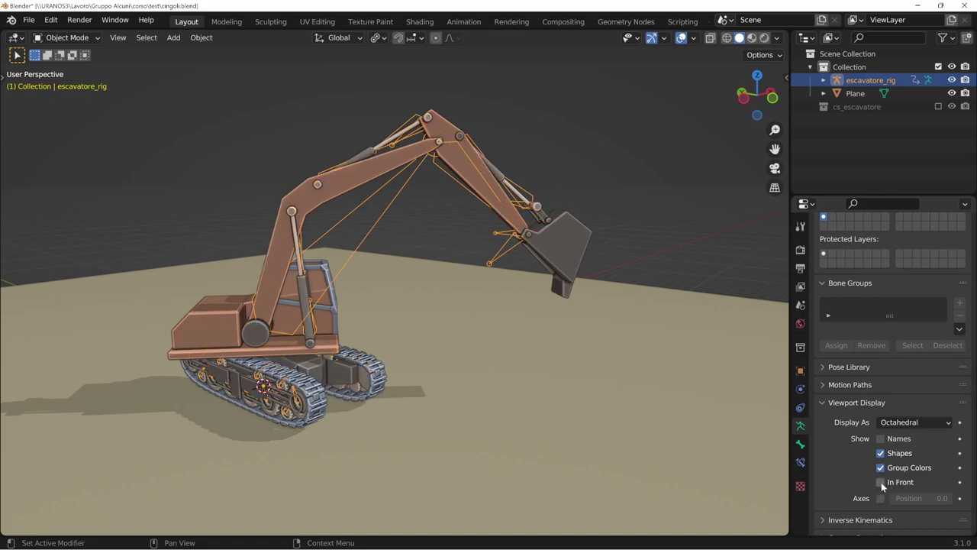
click(801, 370)
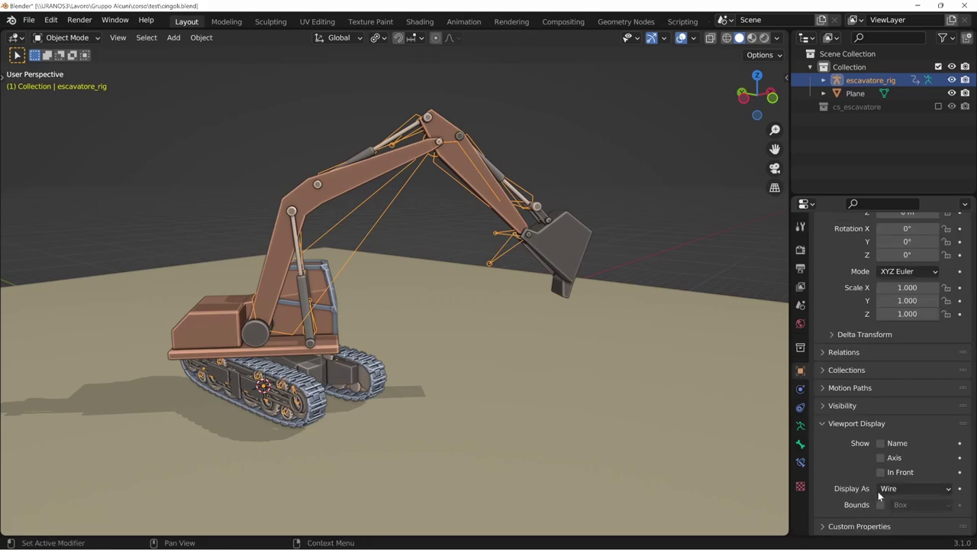
click(882, 472)
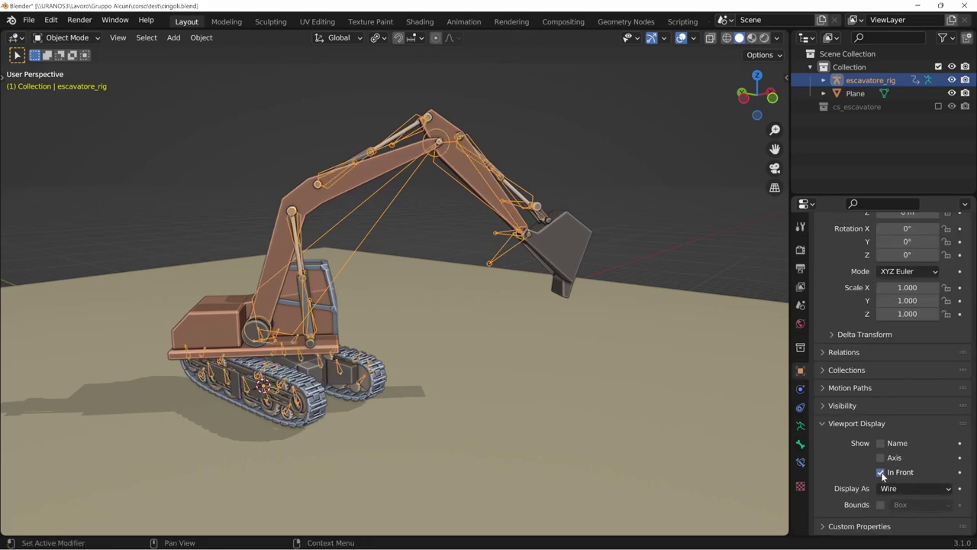
click(800, 425)
click(882, 482)
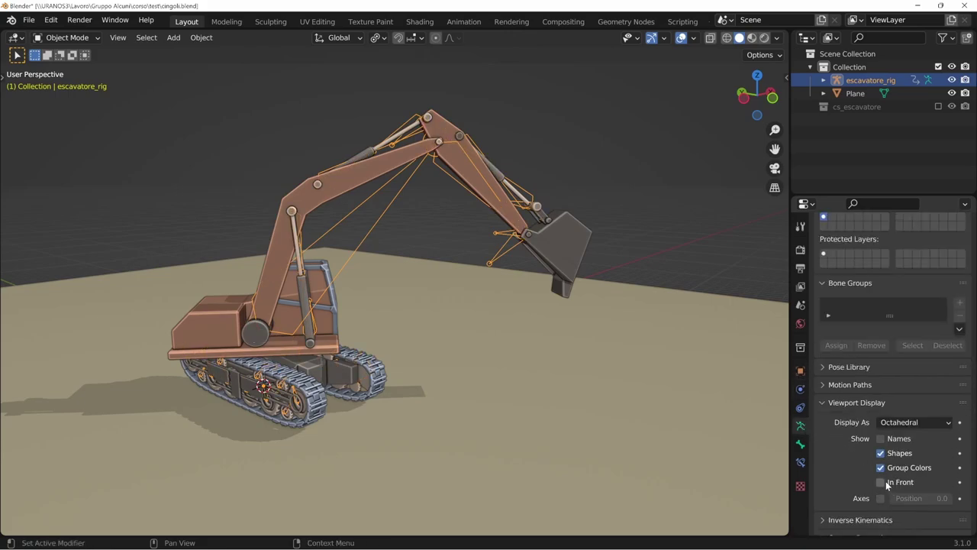
click(881, 482)
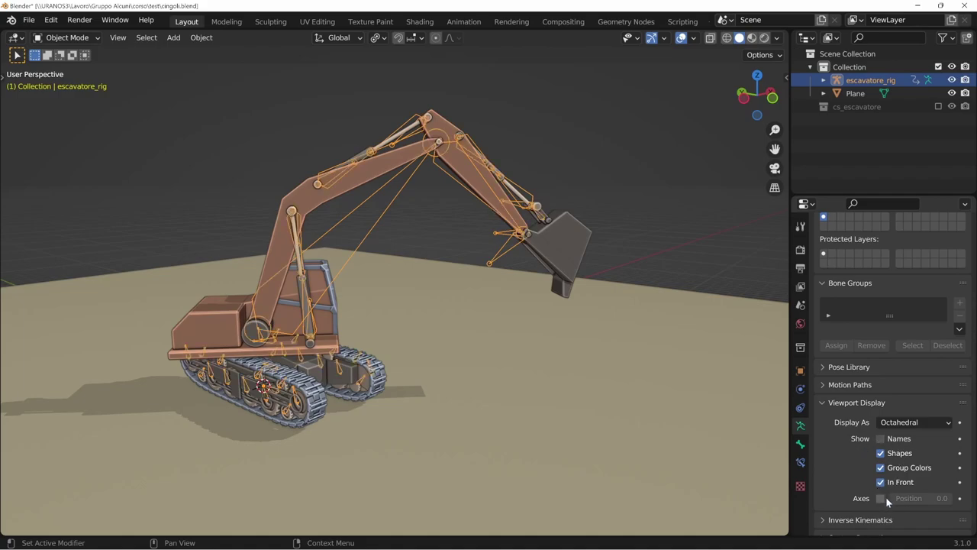
scroll(882, 502, down, 1)
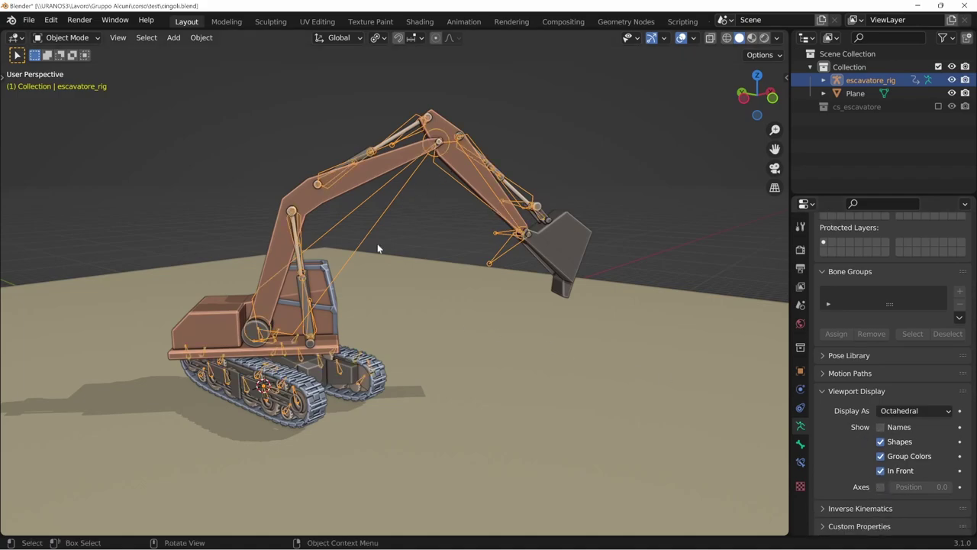
Set the bone display type to Stick and inspect the result.
click(917, 413)
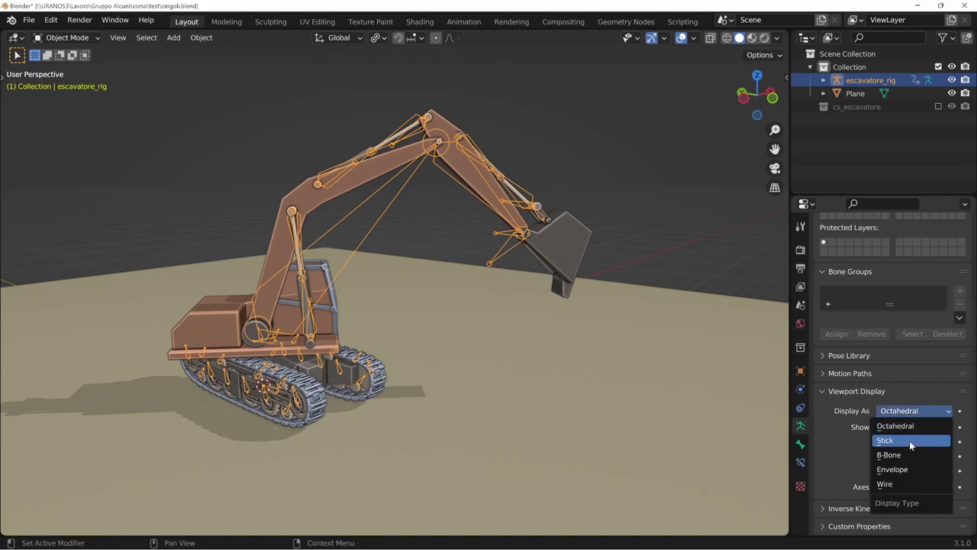
click(907, 440)
mouse_move(586, 402)
middle_down()
mouse_move(645, 425)
mouse_move(618, 410)
mouse_move(420, 393)
middle_up()
mouse_move(516, 362)
middle_down()
mouse_move(552, 431)
mouse_move(551, 420)
mouse_move(533, 419)
mouse_move(542, 442)
middle_up()
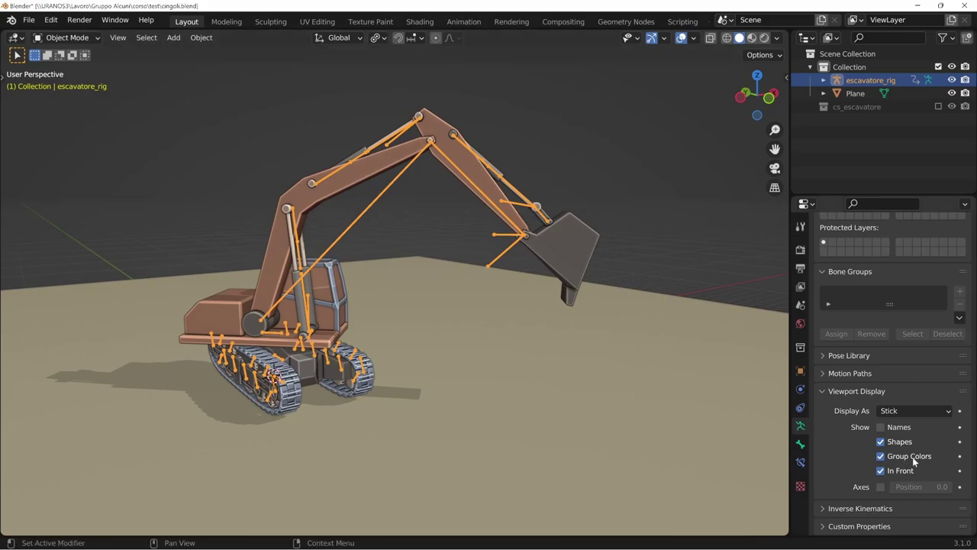
mouse_move(626, 466)
middle_down()
mouse_move(460, 497)
mouse_move(411, 393)
mouse_move(400, 246)
mouse_move(478, 432)
mouse_move(419, 435)
mouse_move(419, 455)
middle_up()
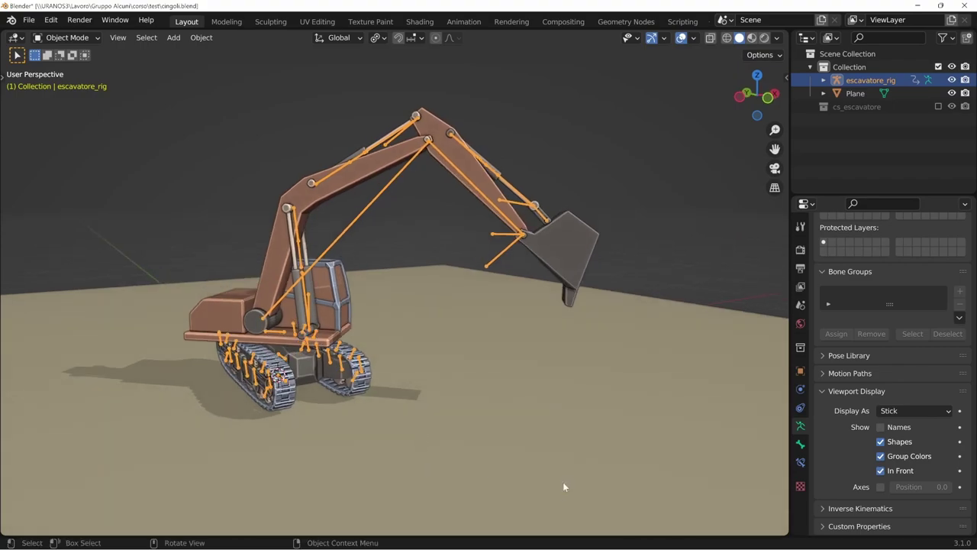
Change the bone display type to Octahedral.
click(907, 412)
click(901, 425)
mouse_move(603, 432)
middle_down()
mouse_move(631, 437)
mouse_move(618, 435)
middle_up()
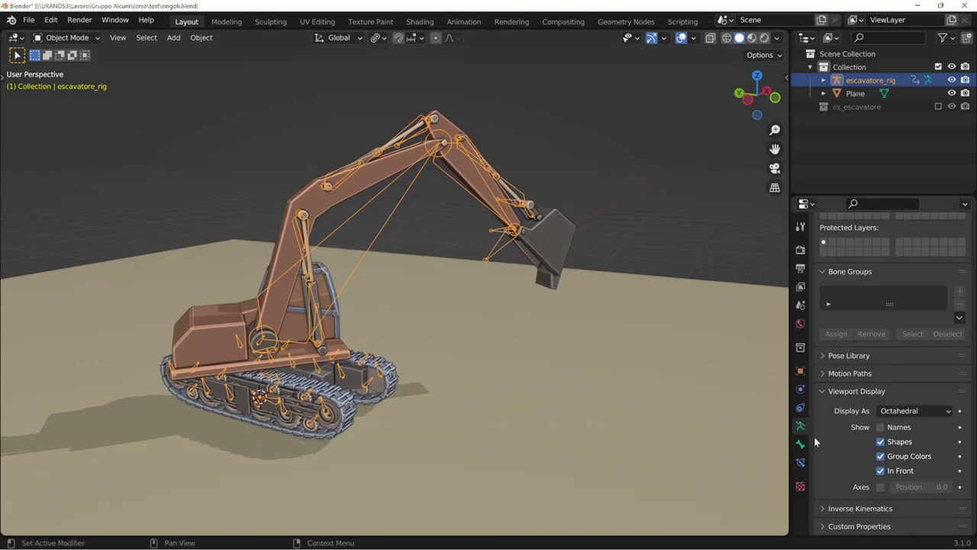
scroll(848, 359, up, 4)
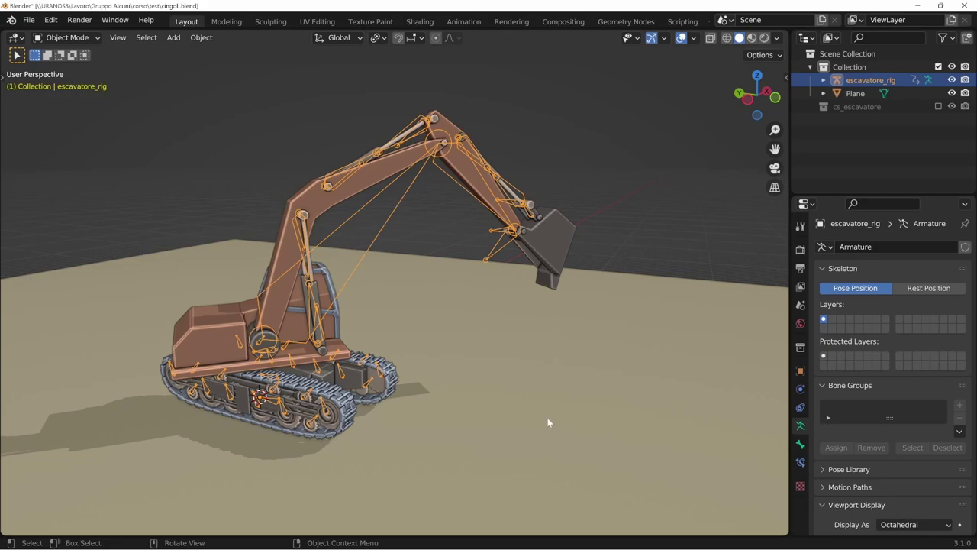
middle_drag(548, 418, 545, 283)
Enter Pose Mode, inspect the benna, ik_benna, body and cabina bones, then select all bones.
key(ctrl+Tab)
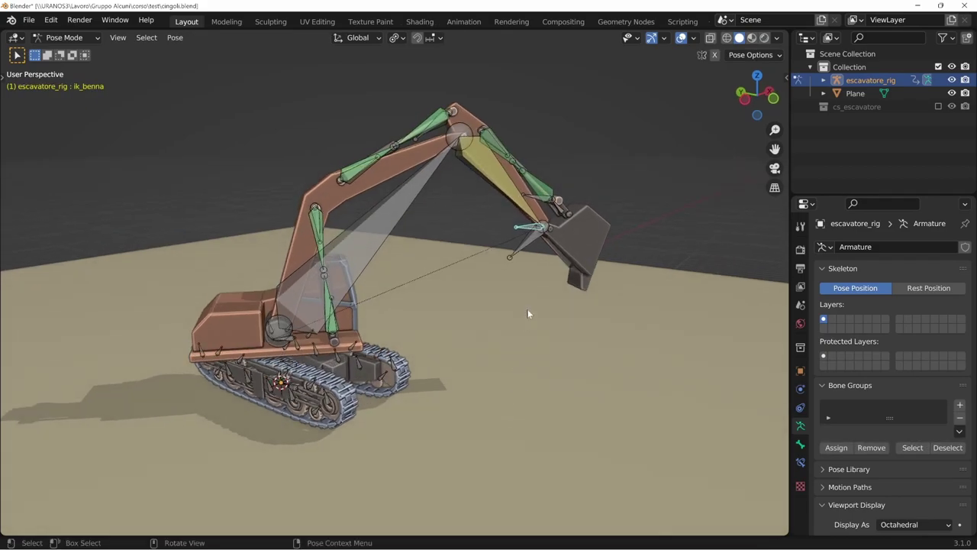
click(533, 243)
click(533, 229)
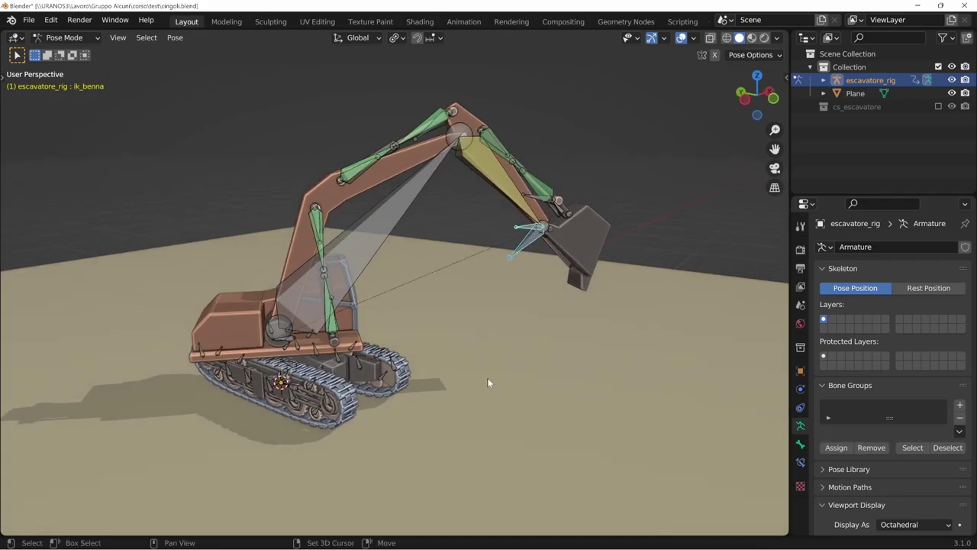
scroll(456, 429, up, 2)
mouse_move(456, 429)
middle_down()
mouse_move(611, 371)
mouse_move(591, 384)
mouse_move(601, 321)
mouse_move(463, 343)
middle_up()
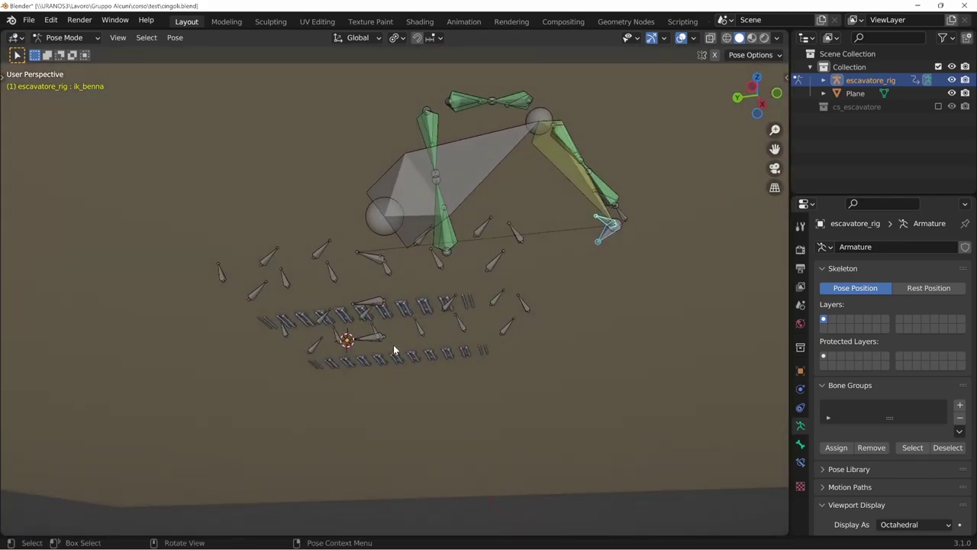
middle_drag(393, 349, 405, 397)
click(371, 323)
mouse_move(372, 323)
middle_down()
mouse_move(468, 427)
mouse_move(517, 439)
mouse_move(428, 464)
mouse_move(558, 408)
mouse_move(290, 351)
mouse_move(494, 404)
mouse_move(490, 439)
mouse_move(524, 425)
mouse_move(527, 403)
mouse_move(564, 414)
middle_up()
click(290, 351)
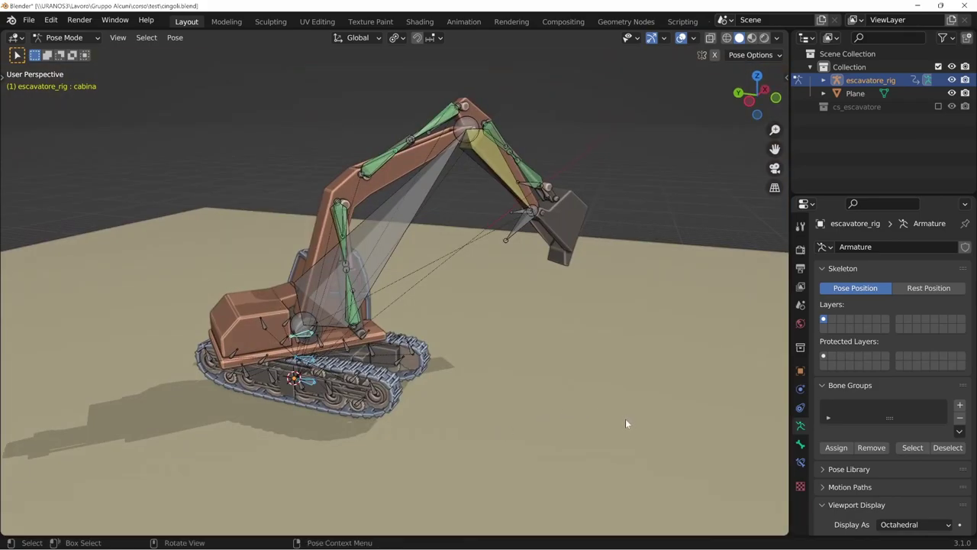
mouse_move(626, 420)
middle_down()
mouse_move(646, 417)
mouse_move(584, 444)
middle_up()
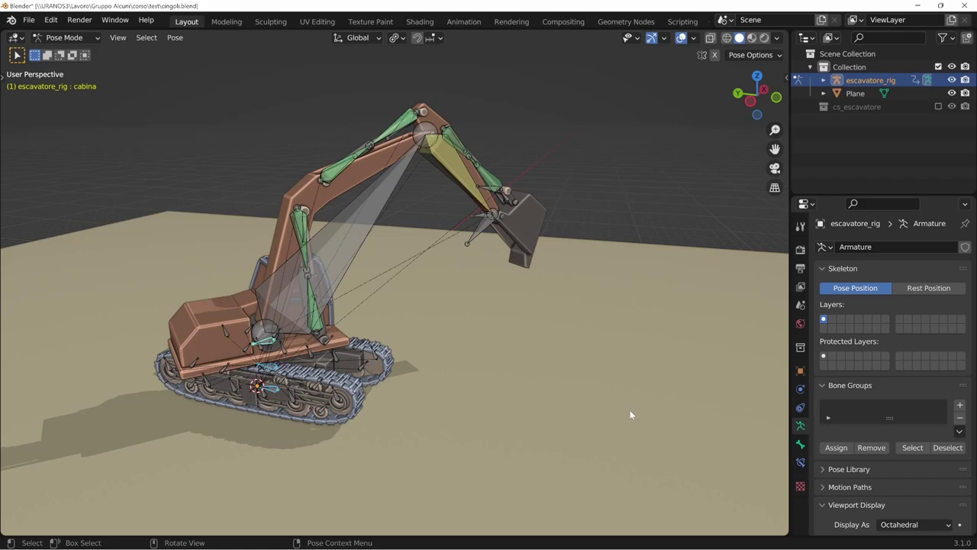
key(a)
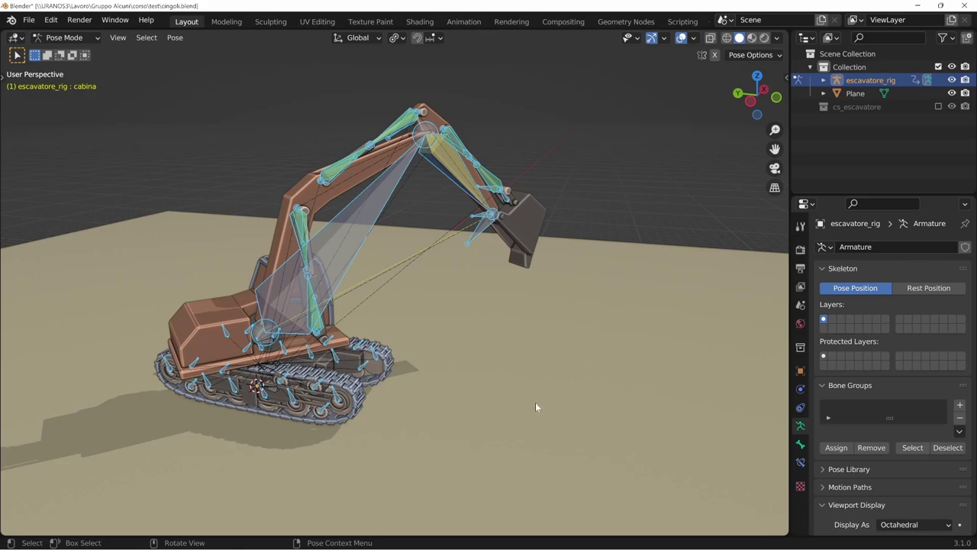
Move all selected bones to bone layer 2 with M.
key(m)
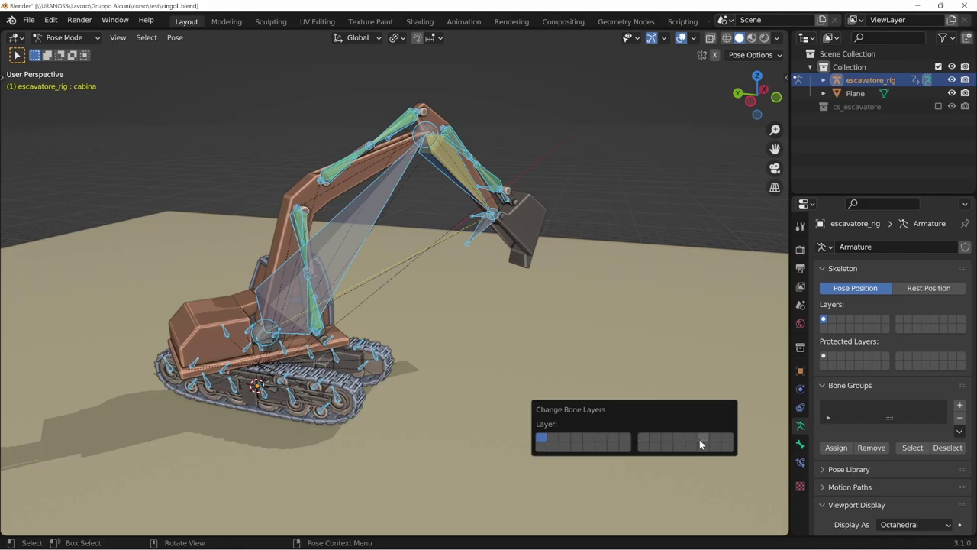
click(555, 439)
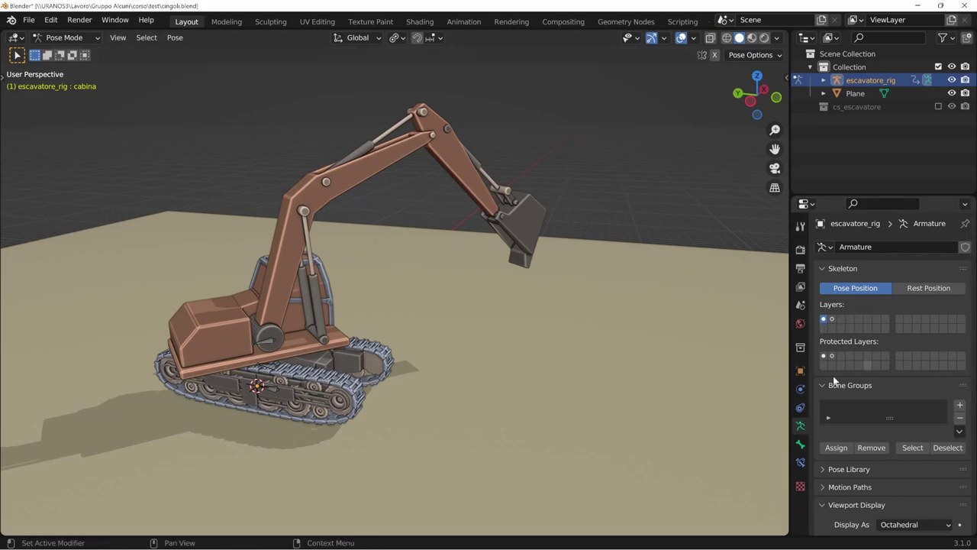
middle_drag(577, 443, 683, 389)
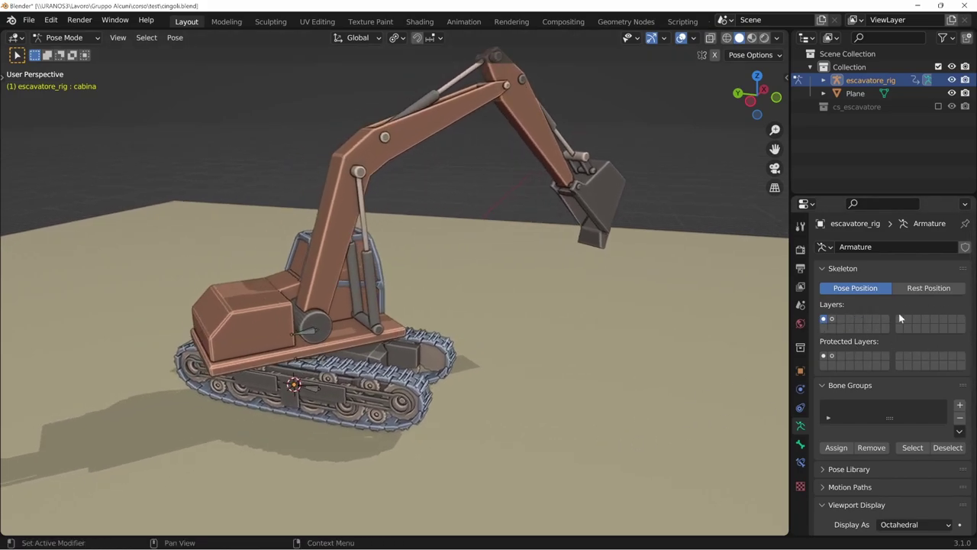
Toggle layer 2 in Skeleton Layers, ending with layers 1 and 2 both shown.
shift+click(833, 319)
mouse_move(666, 414)
middle_down()
mouse_move(566, 454)
mouse_move(643, 388)
mouse_move(606, 389)
mouse_move(563, 411)
mouse_move(594, 405)
middle_up()
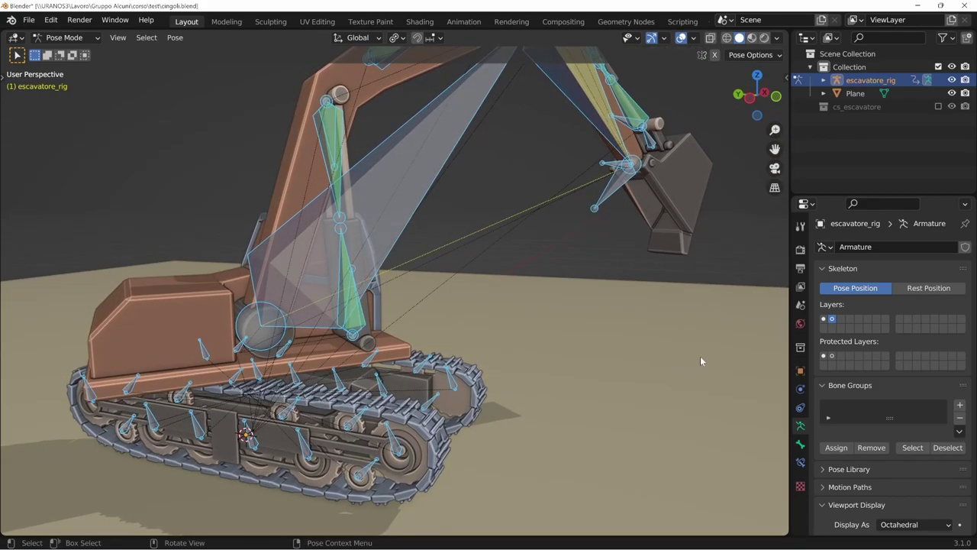
click(827, 319)
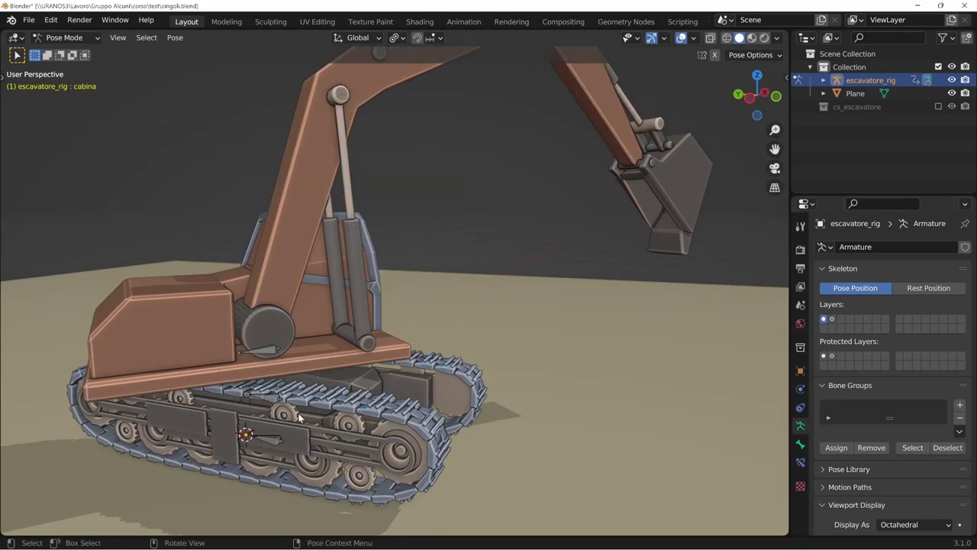
mouse_move(302, 418)
middle_down()
mouse_move(322, 389)
mouse_move(638, 237)
mouse_move(653, 262)
mouse_move(558, 338)
mouse_move(583, 352)
mouse_move(694, 318)
mouse_move(619, 345)
mouse_move(550, 334)
mouse_move(543, 356)
middle_up()
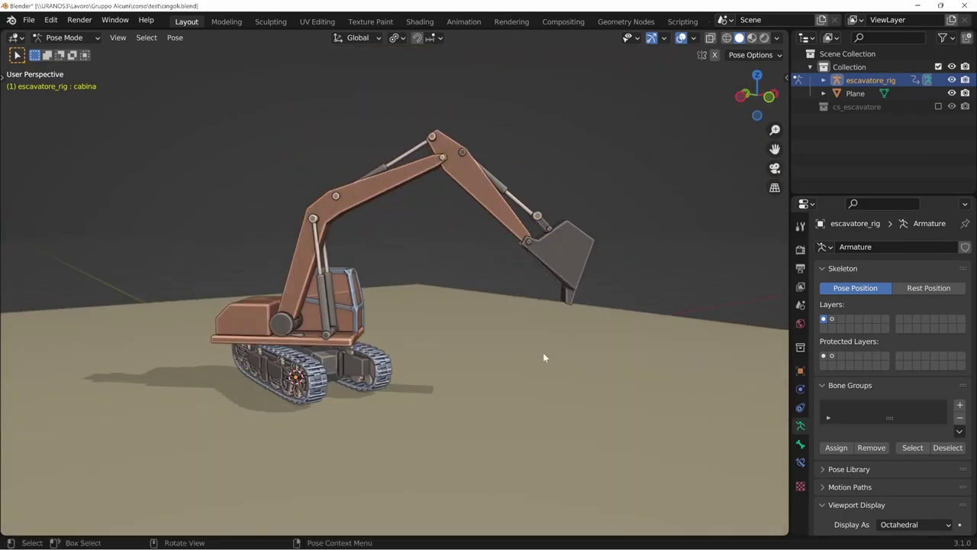
shift+click(833, 319)
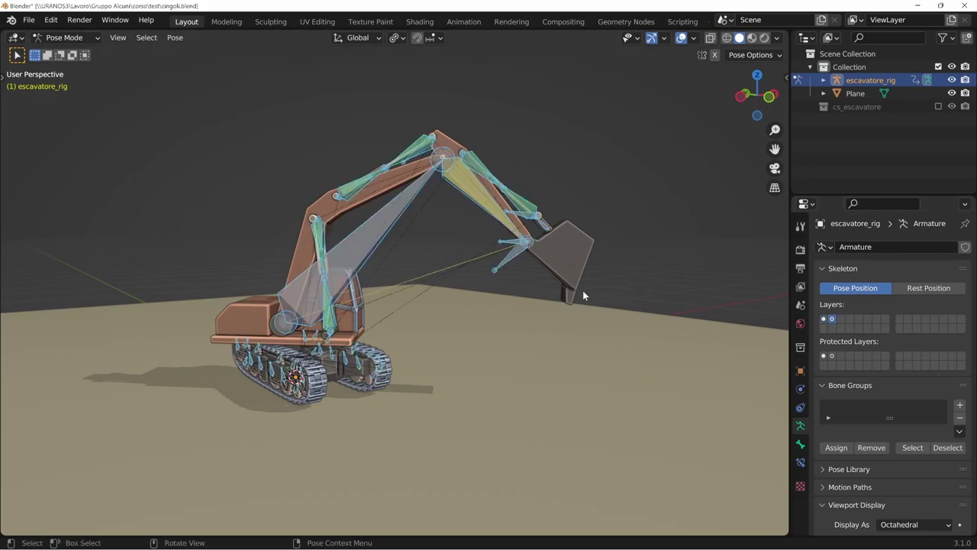
Move the ik_benna control bone by itself onto bone layer 1.
key(alt+a)
click(513, 256)
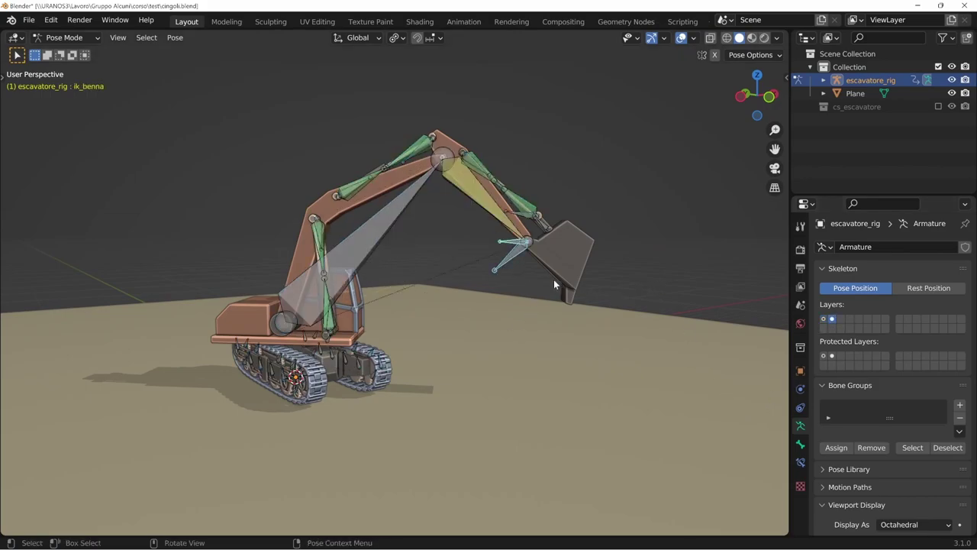
key(m)
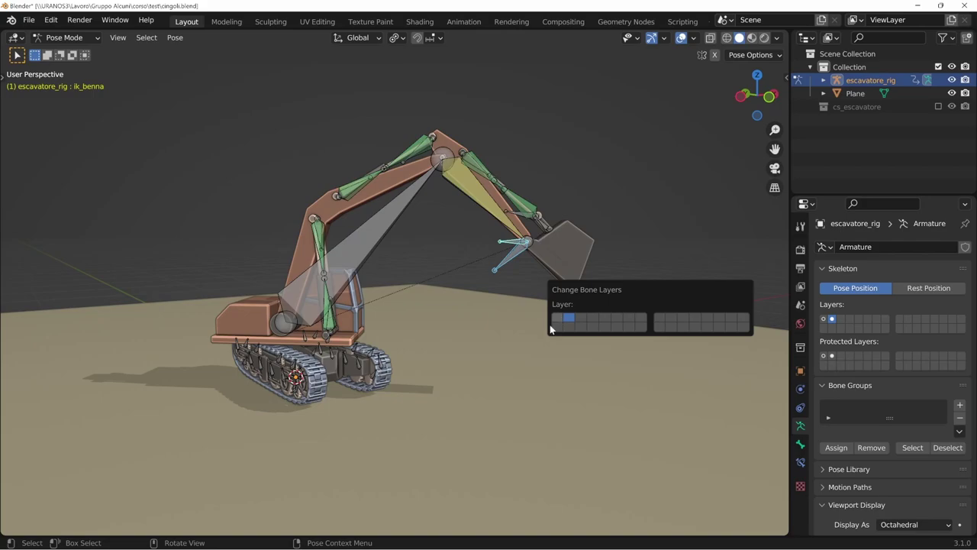
click(555, 322)
Compare the ik_benna layer with the other bone layer, then display both layers together.
middle_drag(508, 402, 549, 401)
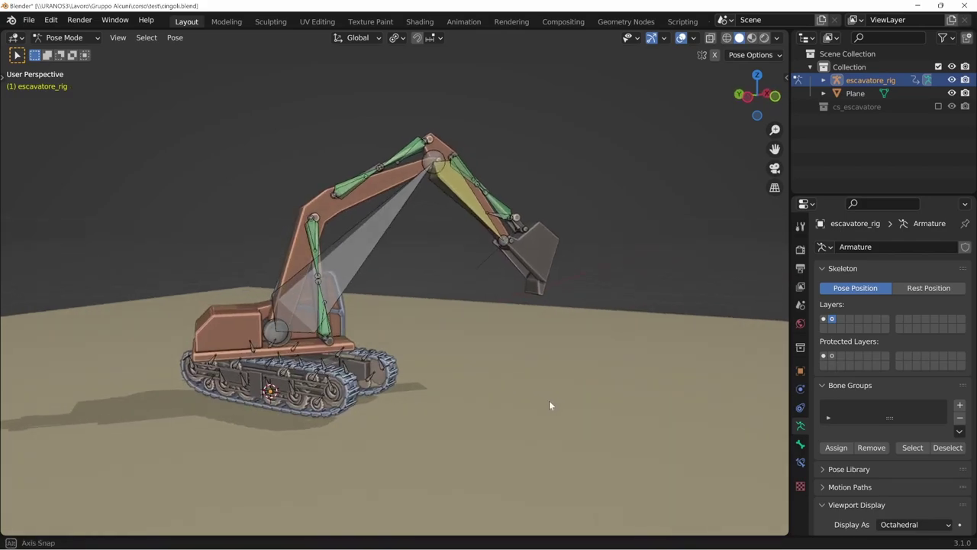
click(832, 320)
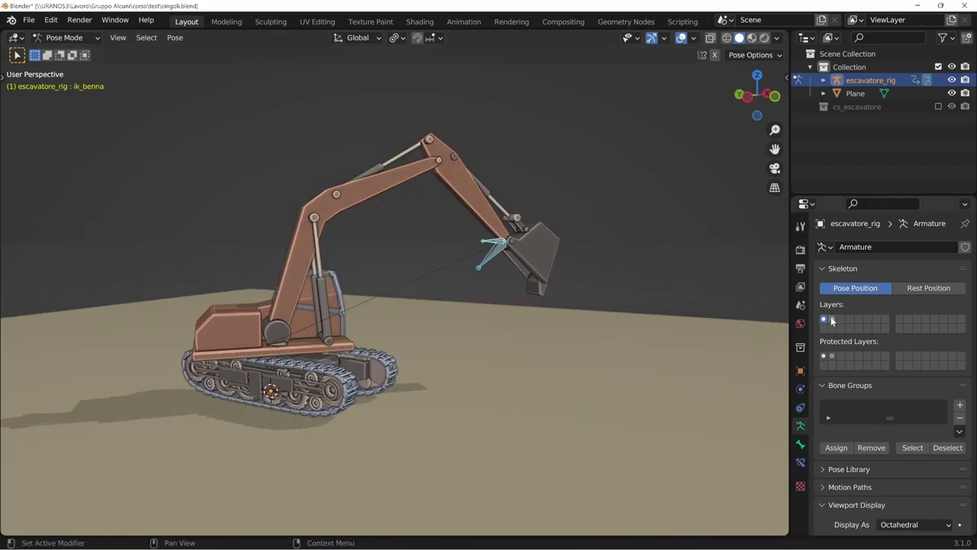
click(832, 321)
click(835, 321)
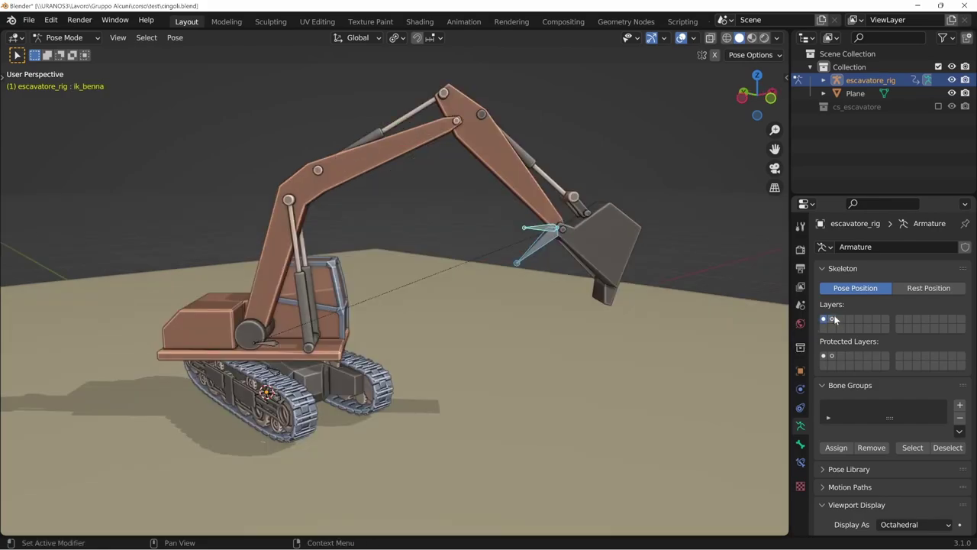
shift+click(837, 320)
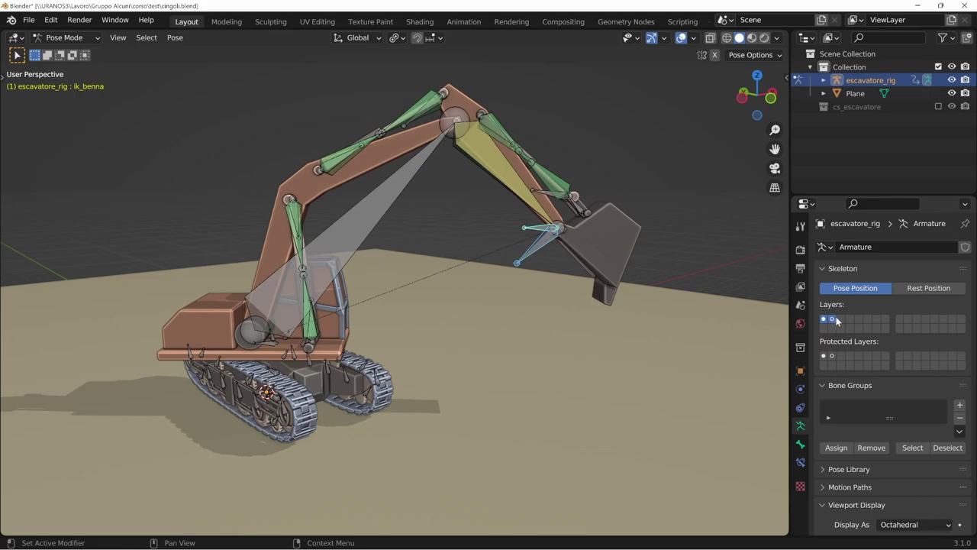
Isolate ik_benna by hiding other bones, reveal them again, and select braccio2.
key(shift+h)
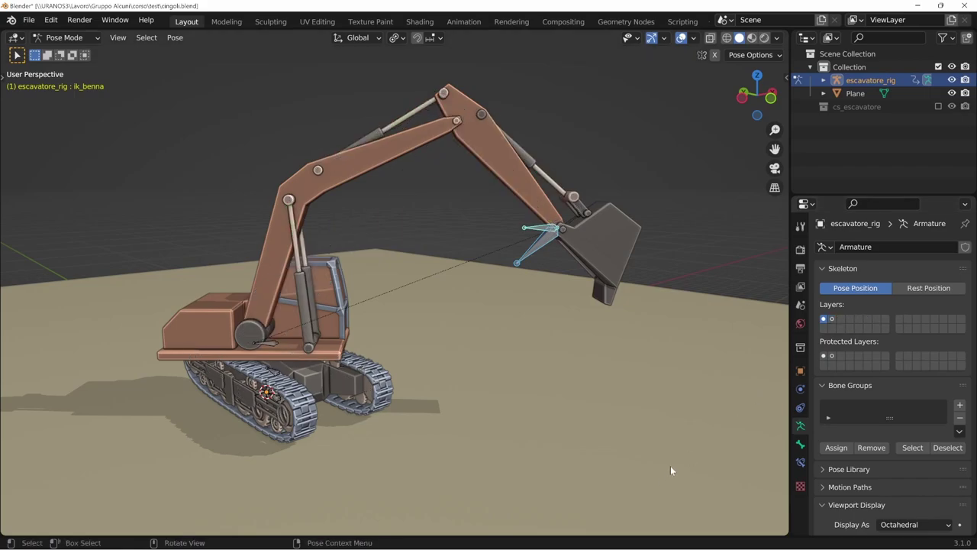
middle_drag(606, 435, 655, 429)
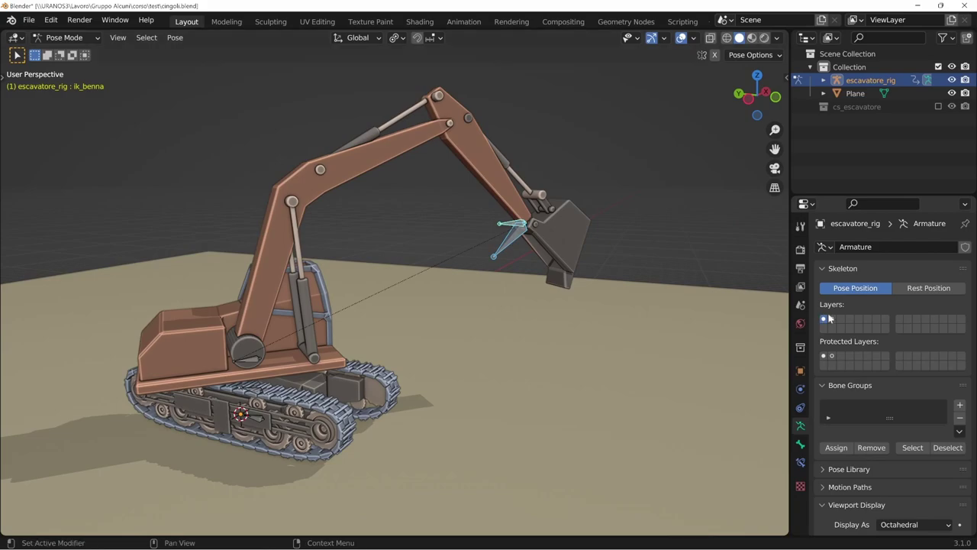
key(alt+h)
mouse_move(573, 400)
middle_down()
mouse_move(582, 444)
mouse_move(585, 434)
mouse_move(552, 408)
mouse_move(548, 428)
mouse_move(613, 404)
mouse_move(545, 429)
mouse_move(561, 402)
middle_up()
click(369, 272)
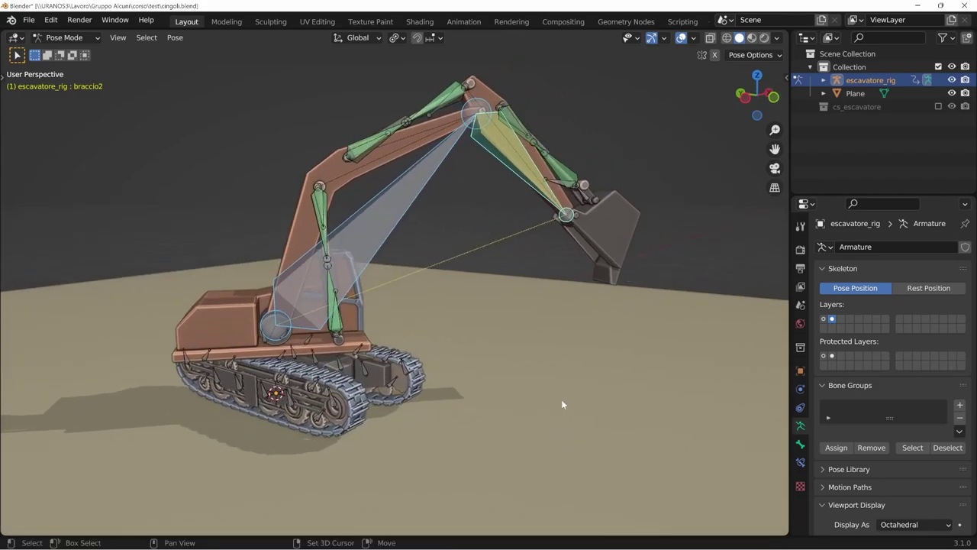
Move braccio2 to the third bone layer and display that layer.
key(m)
click(623, 413)
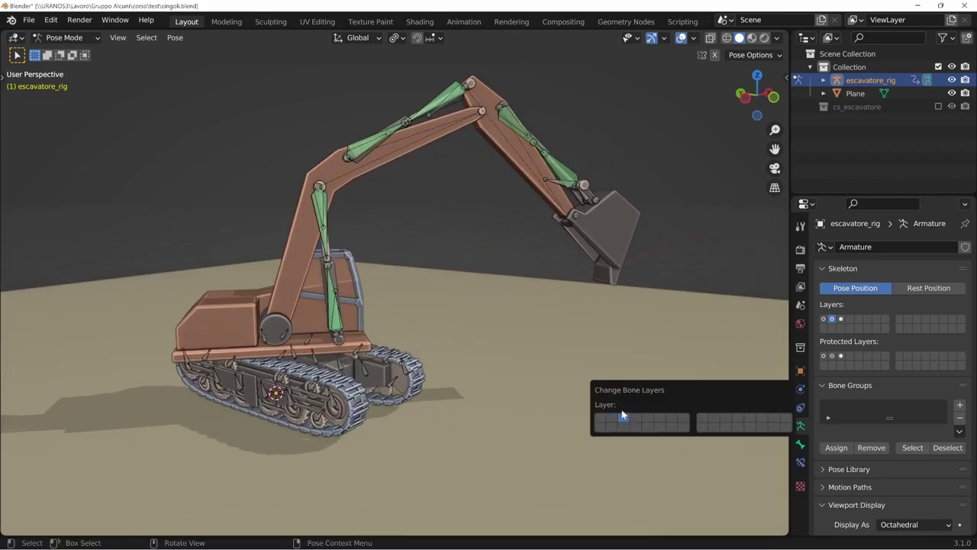
click(841, 318)
middle_drag(634, 397, 580, 423)
Switch between the first, second and third bone layers to compare them, ending on the first.
click(833, 319)
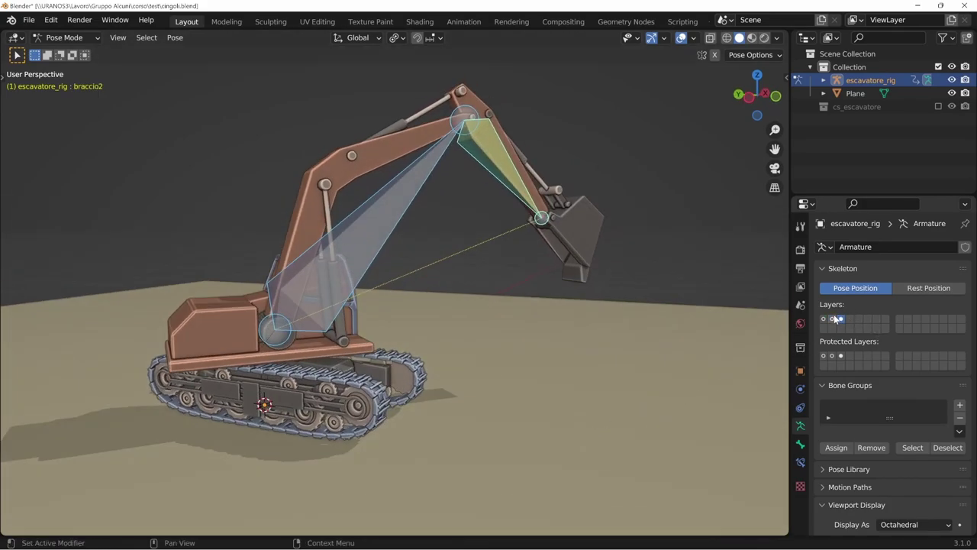
mouse_move(665, 410)
middle_down()
mouse_move(641, 443)
mouse_move(733, 413)
middle_up()
click(824, 318)
mouse_move(649, 412)
middle_down()
mouse_move(625, 429)
mouse_move(718, 372)
middle_up()
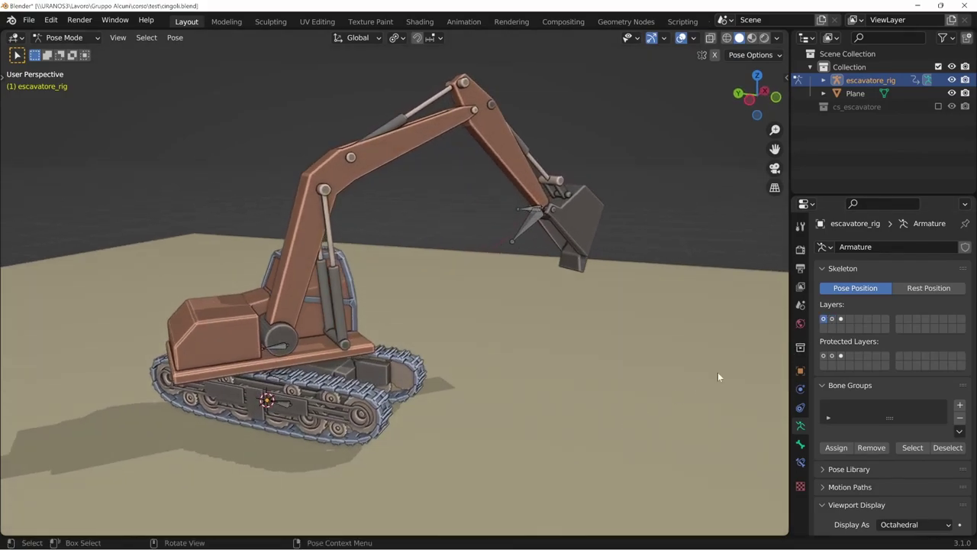
click(833, 318)
click(825, 319)
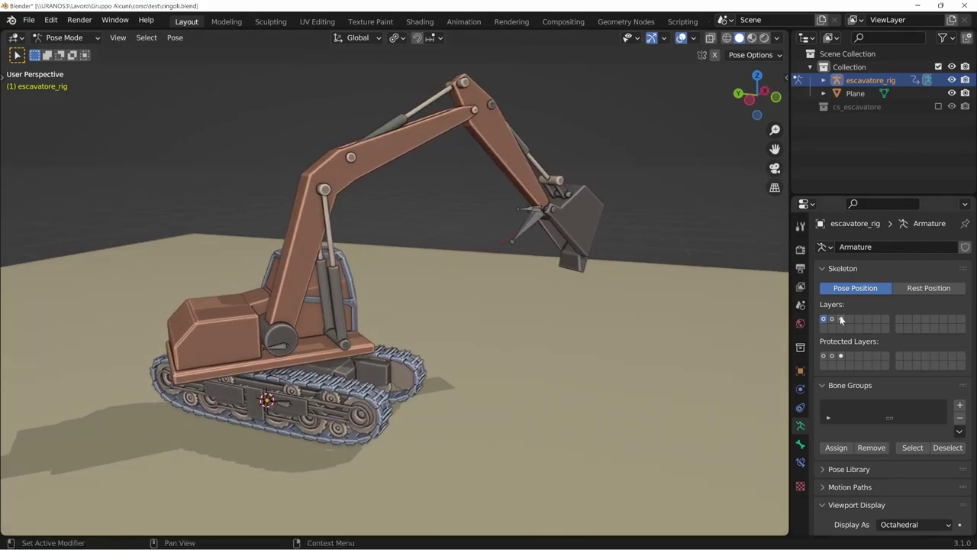
click(840, 318)
click(841, 318)
click(824, 318)
Select the benna bone with the second layer also shown, and toggle benna's layer while orbiting.
click(534, 219)
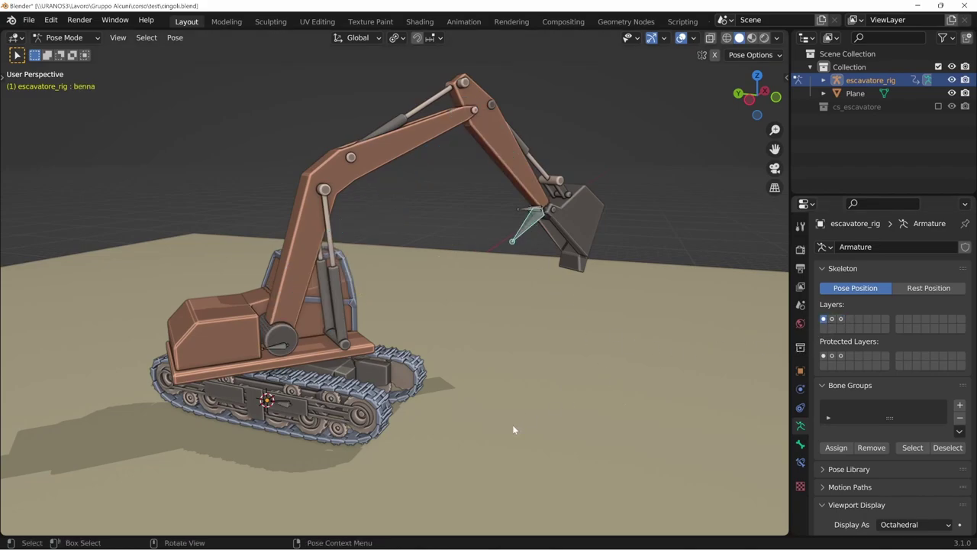
shift+click(832, 319)
mouse_move(772, 378)
middle_down()
mouse_move(580, 409)
mouse_move(555, 236)
middle_up()
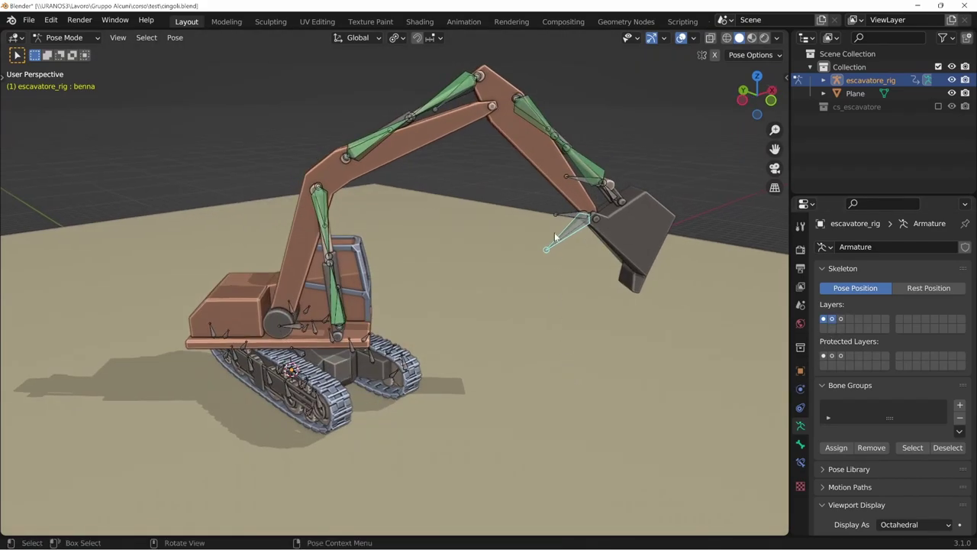
click(535, 126)
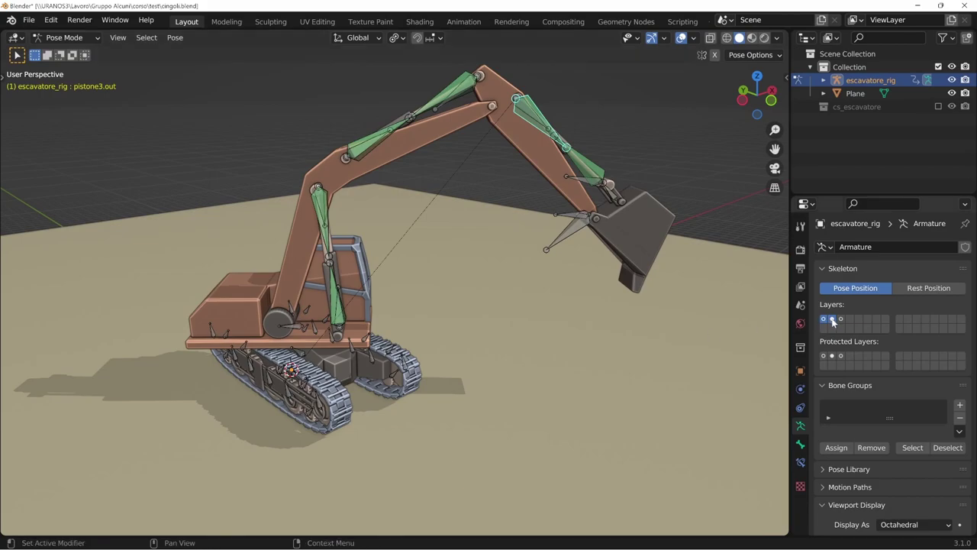
click(571, 238)
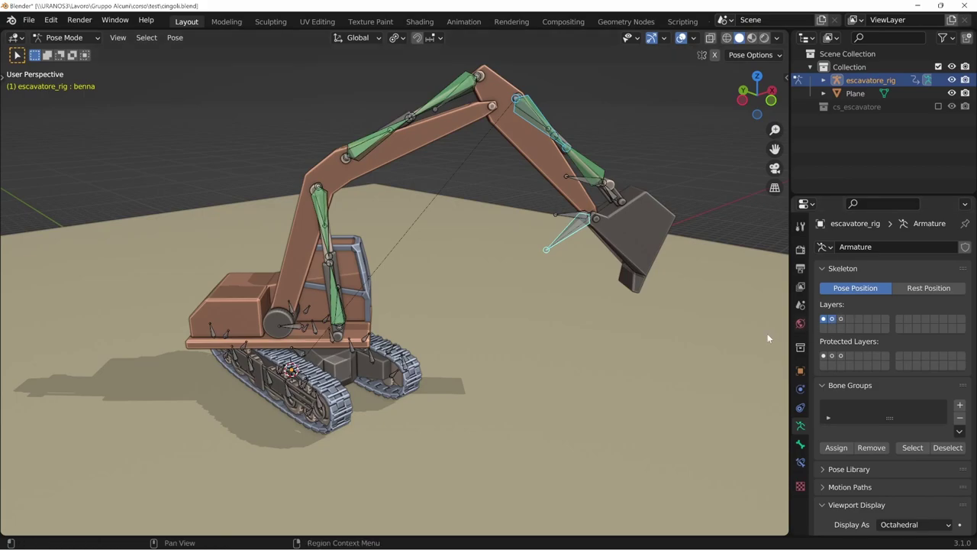
click(824, 320)
click(825, 319)
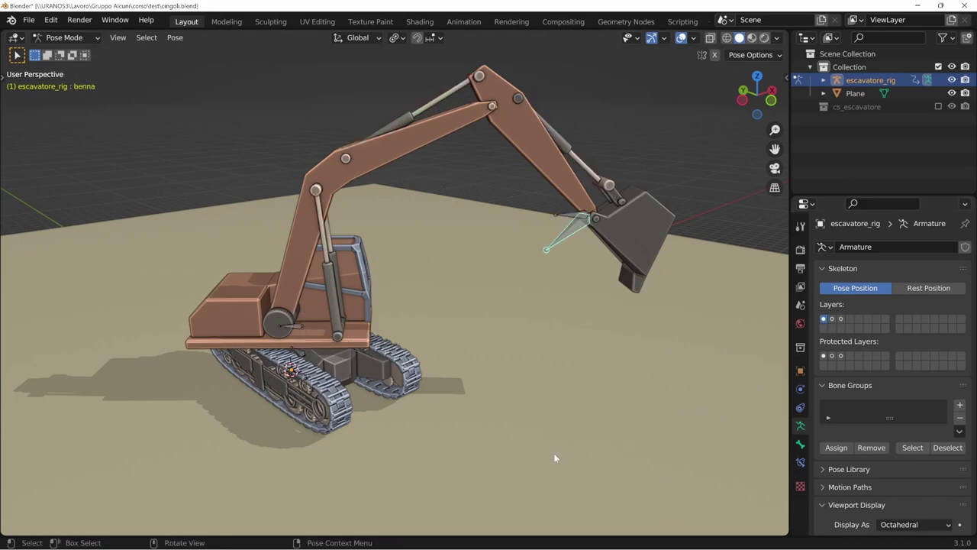
mouse_move(555, 457)
middle_down()
mouse_move(611, 438)
mouse_move(584, 479)
middle_up()
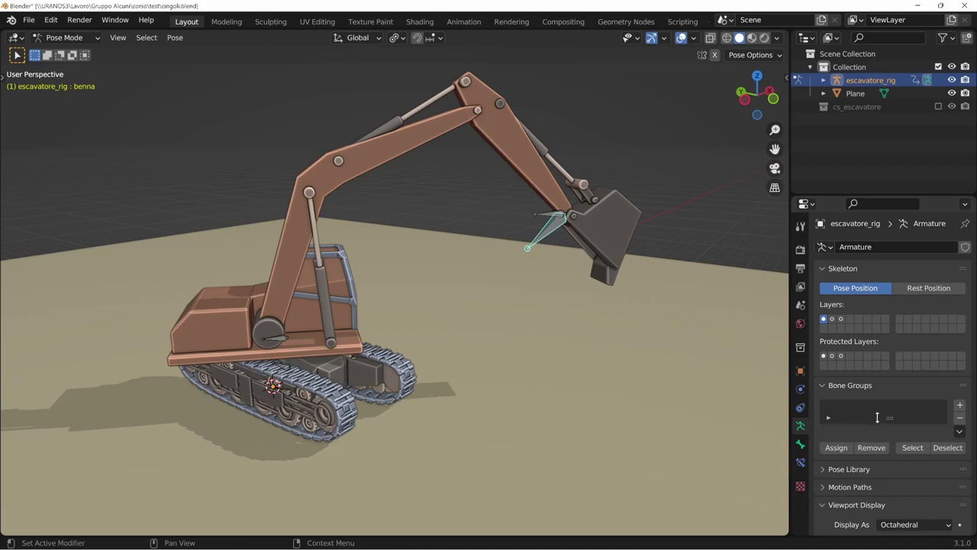
middle_drag(634, 442, 567, 433)
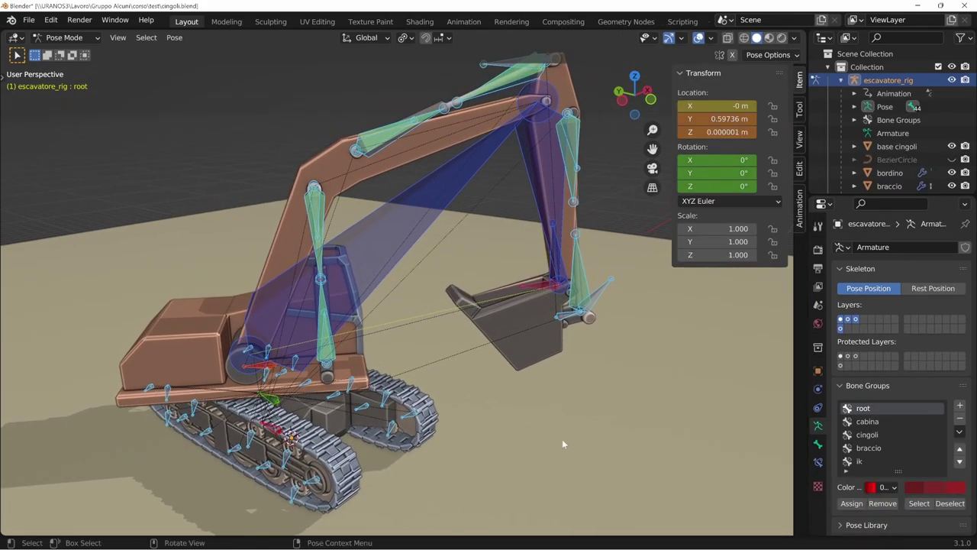
mouse_move(562, 439)
middle_down()
mouse_move(584, 440)
mouse_move(591, 406)
mouse_move(559, 418)
mouse_move(635, 399)
middle_up()
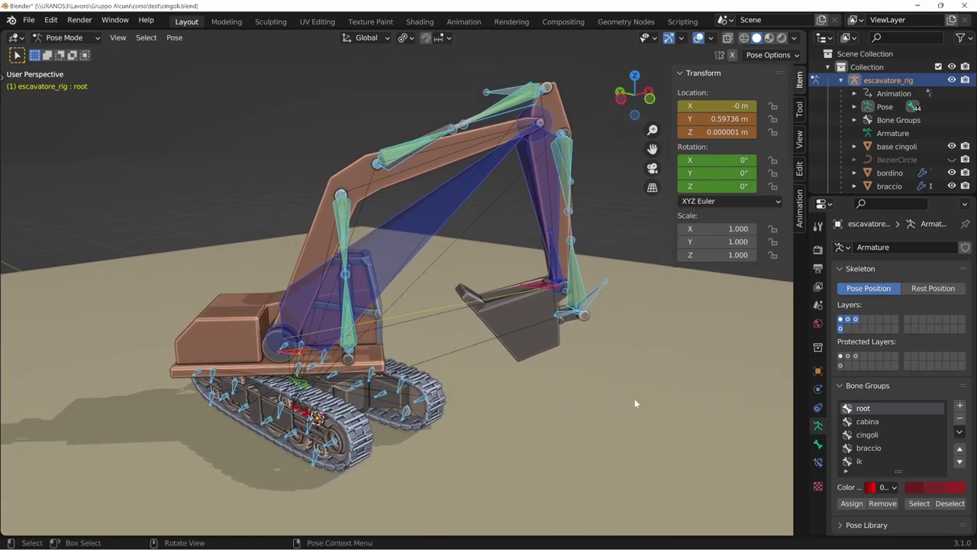
View single bone layers in turn: track bones, arm bones, then the second-row layer.
click(848, 320)
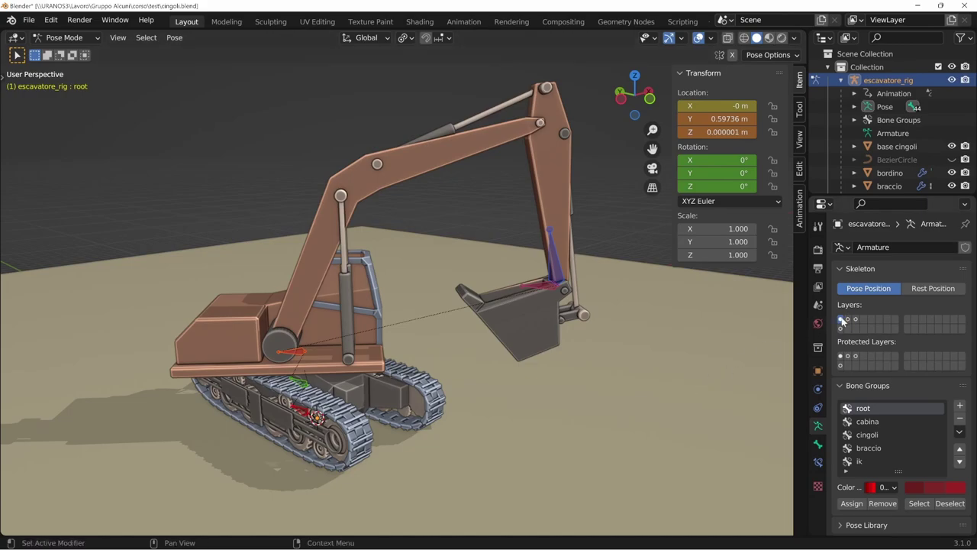
mouse_move(623, 418)
middle_down()
mouse_move(662, 384)
mouse_move(649, 407)
mouse_move(585, 405)
mouse_move(634, 395)
middle_up()
click(849, 319)
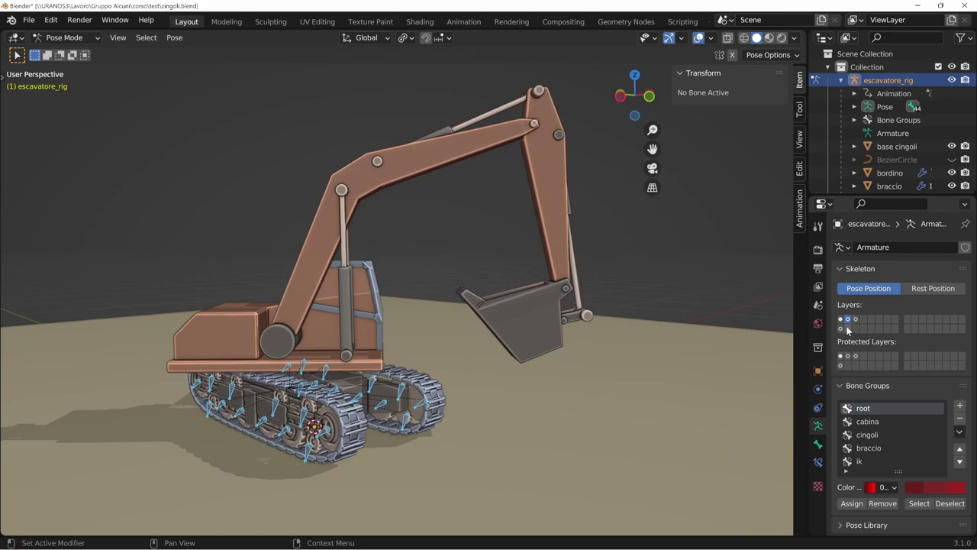
mouse_move(421, 409)
middle_down()
mouse_move(701, 362)
mouse_move(617, 435)
mouse_move(639, 442)
middle_up()
click(855, 320)
click(841, 328)
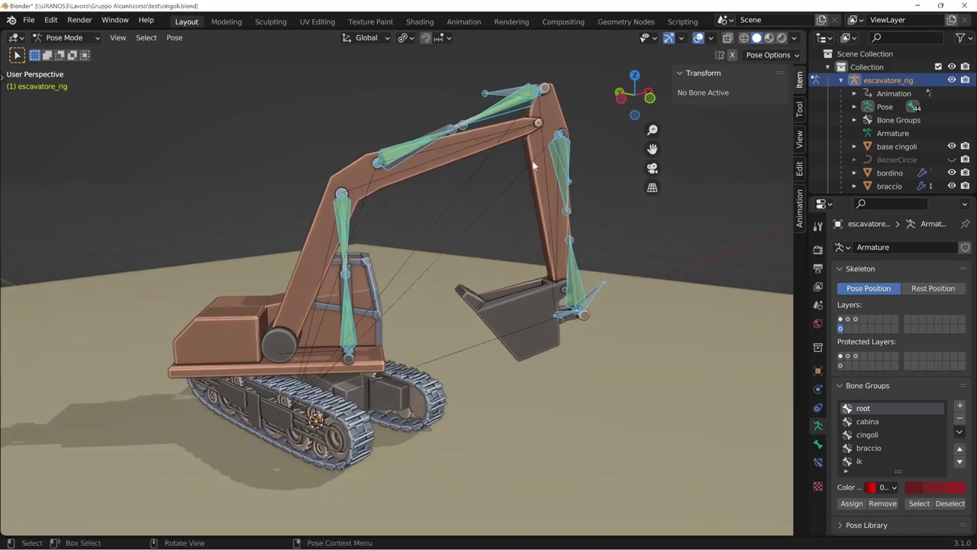
middle_drag(532, 461, 519, 462)
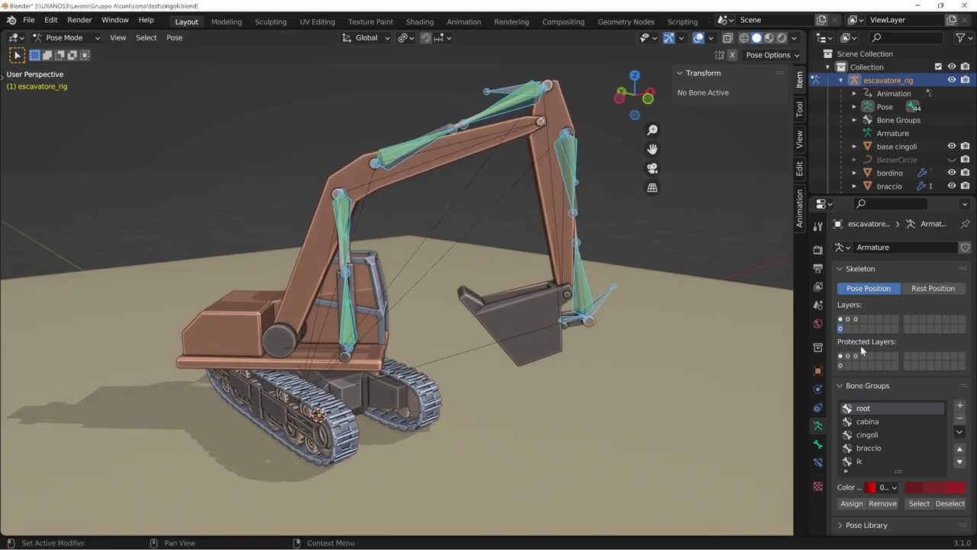
Enable several bone layers together to see more of the rig's bones.
shift+click(848, 318)
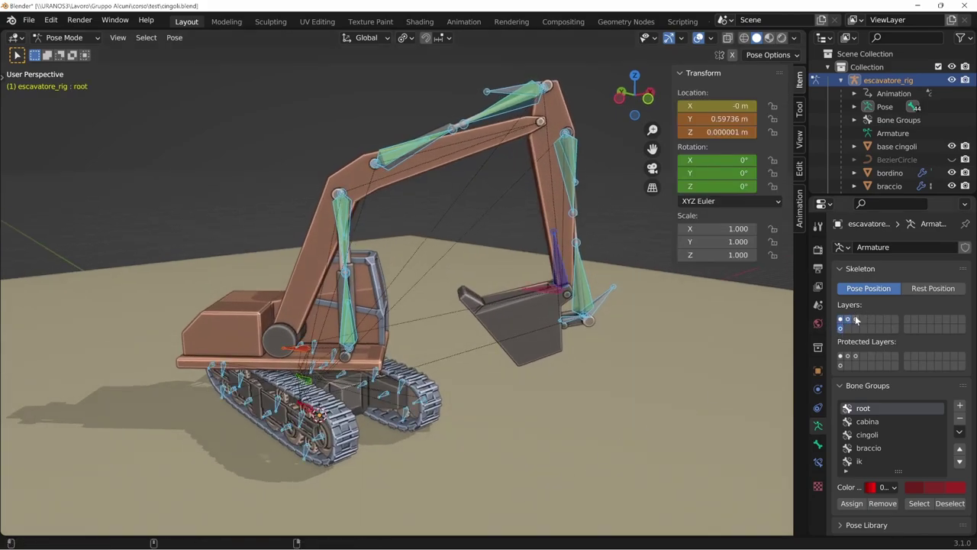
shift+click(856, 319)
shift+click(841, 329)
mouse_move(639, 460)
middle_down()
mouse_move(675, 446)
mouse_move(461, 442)
middle_up()
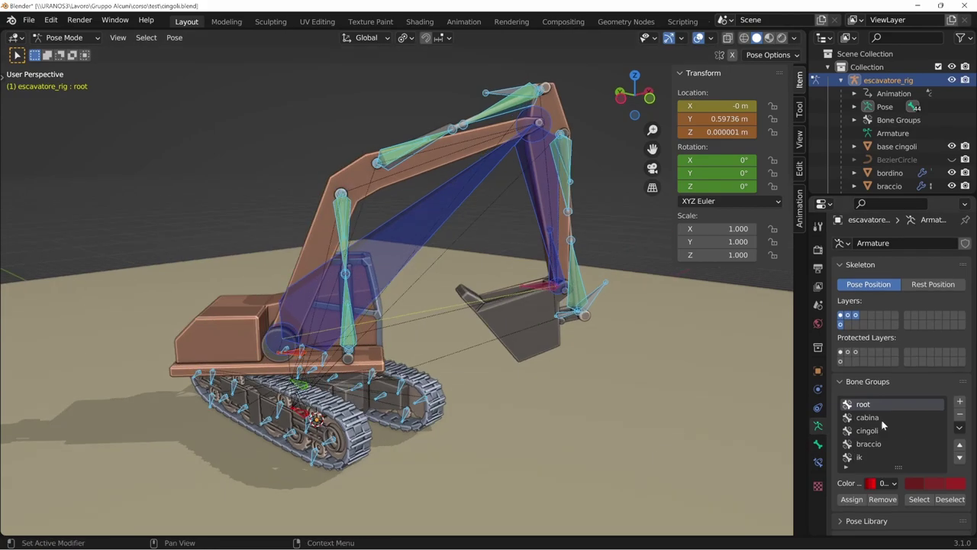
Click through the cabina, cingoli, braccio and ik bone groups to inspect their colours.
click(884, 417)
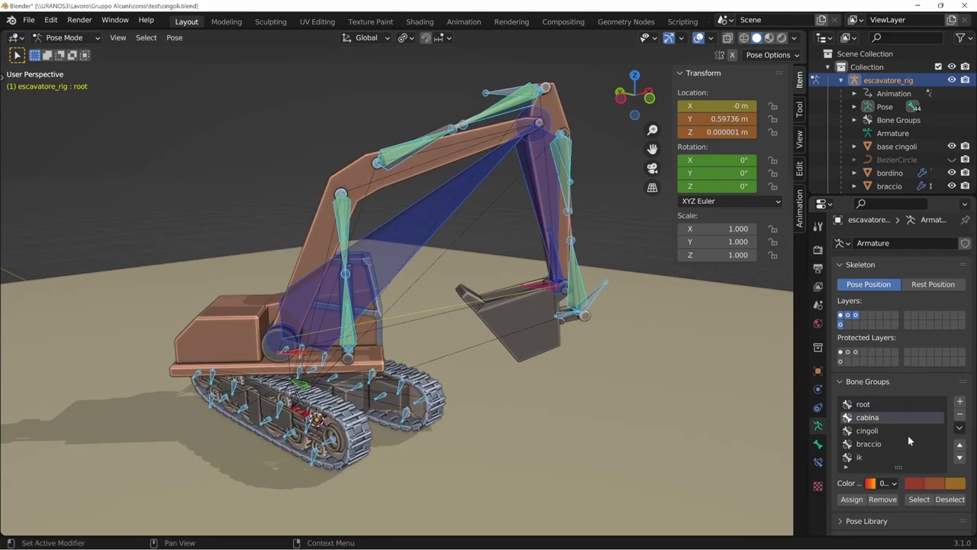
click(881, 432)
click(878, 444)
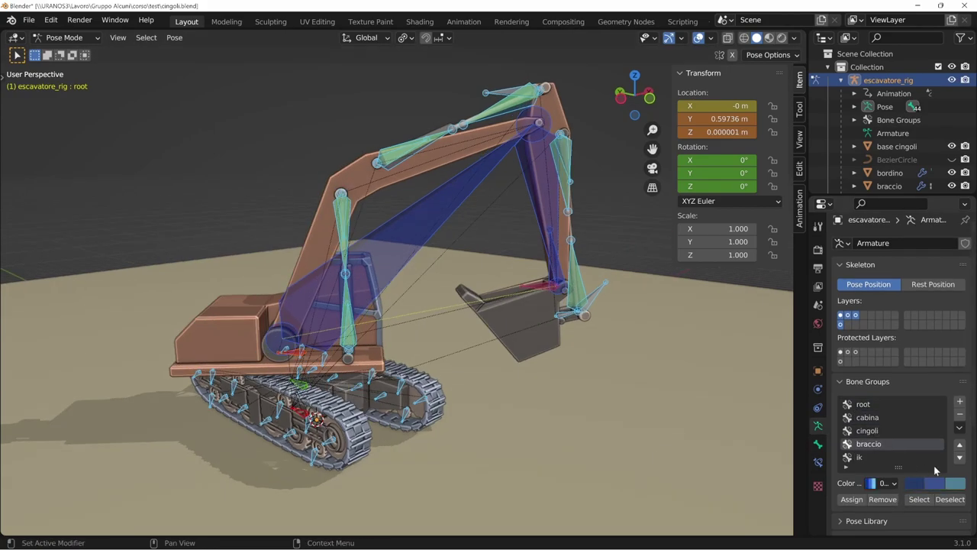
click(900, 459)
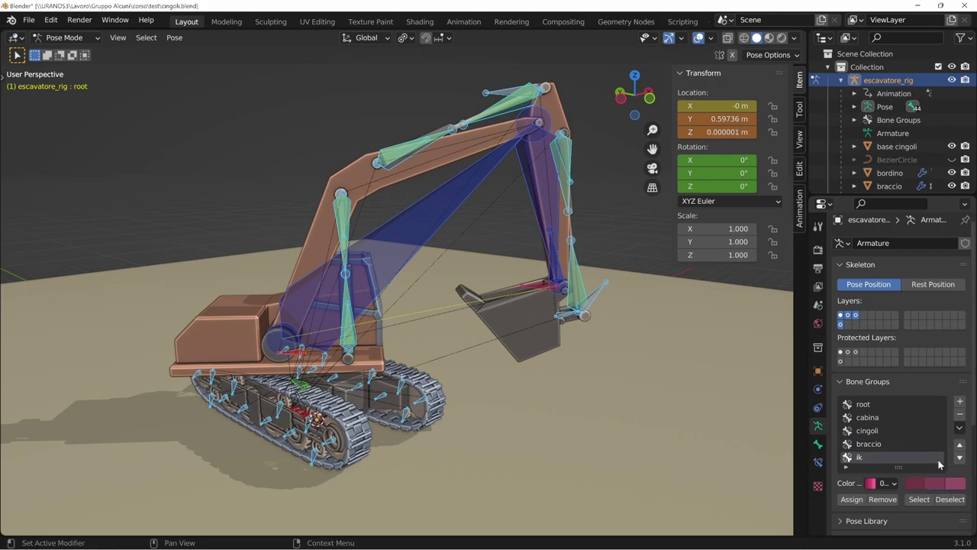
Toggle the track-bone layer, then leave only the first bone layer visible.
click(848, 314)
mouse_move(659, 431)
middle_down()
mouse_move(683, 417)
mouse_move(659, 436)
mouse_move(649, 428)
middle_up()
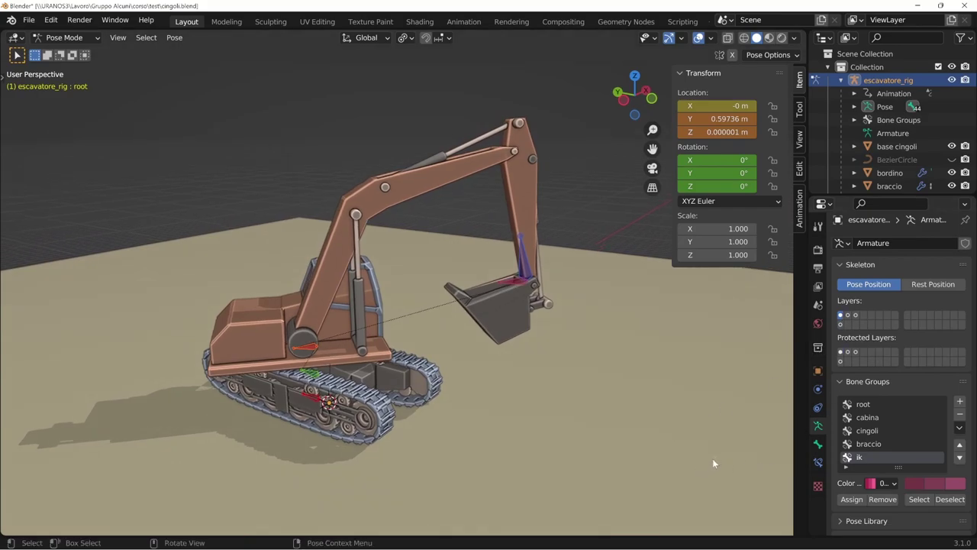
click(848, 315)
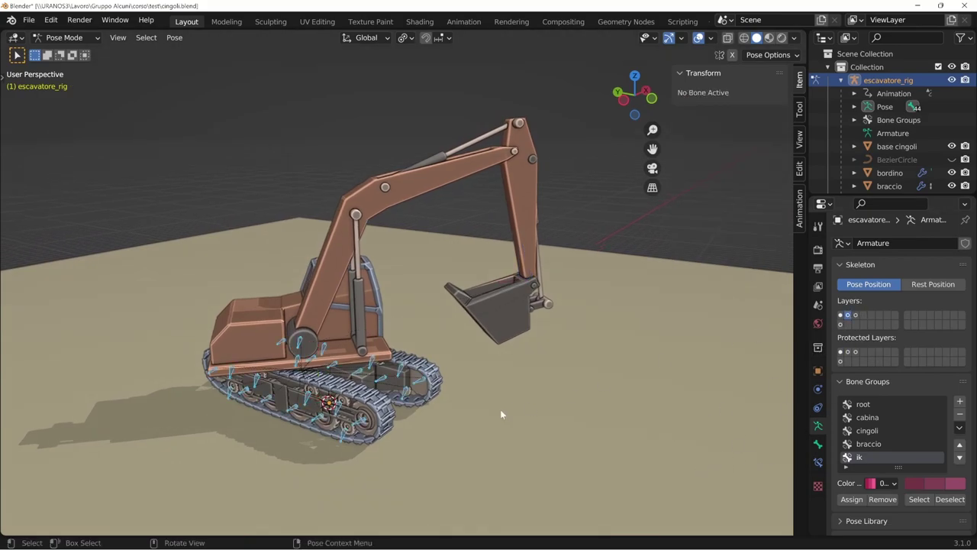
click(840, 315)
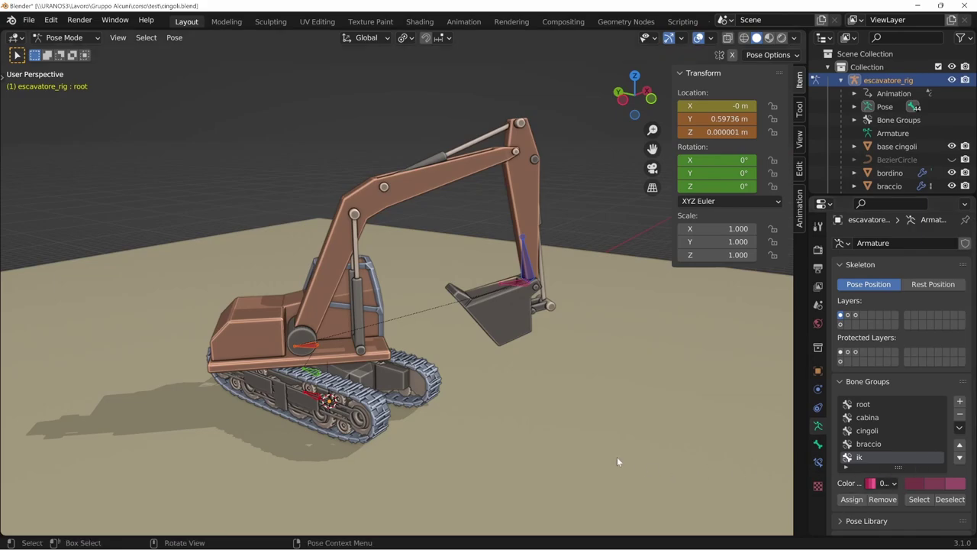
Add a new bone group below ik and rename it 'mio gruppo'.
middle_drag(617, 458, 780, 441)
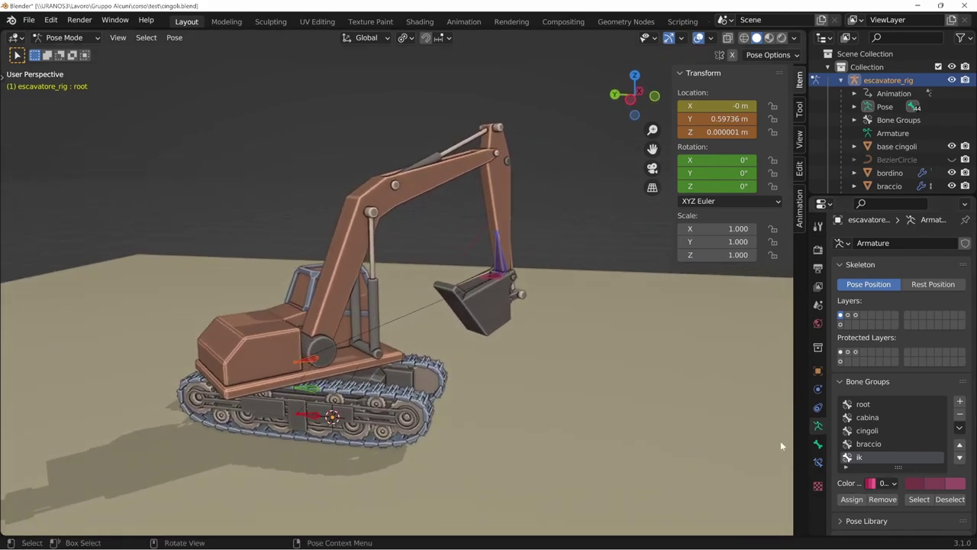
click(865, 407)
click(868, 457)
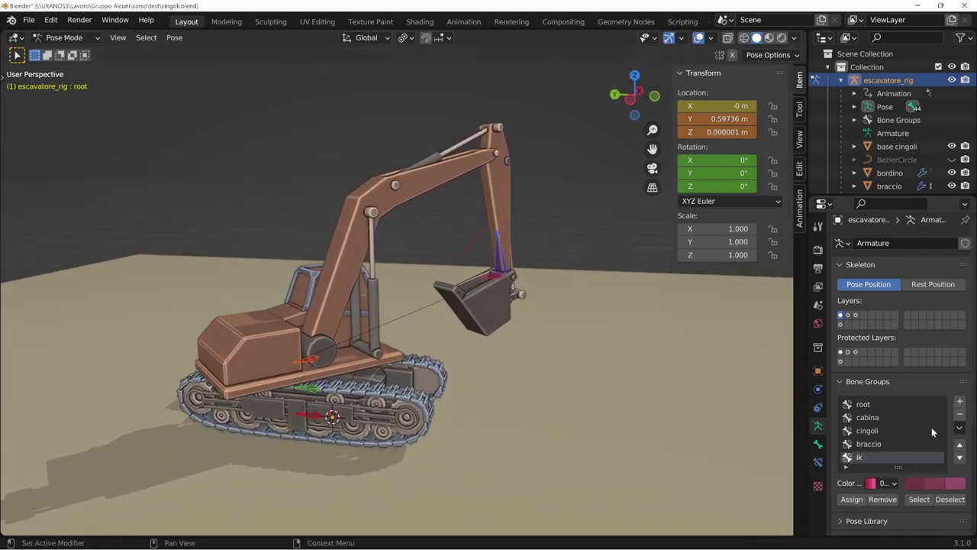
click(960, 402)
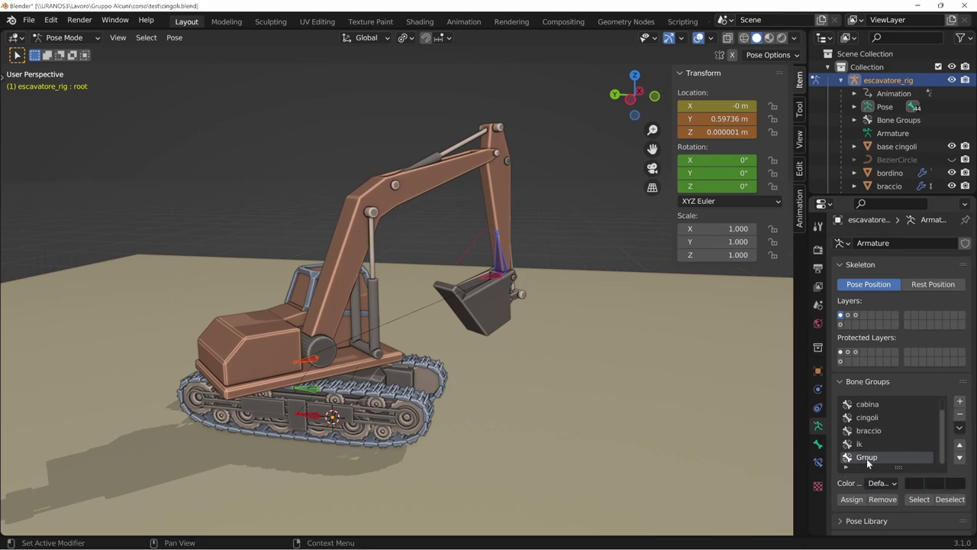
double_click(867, 458)
text(mi)
text(o gruppo)
drag(796, 503, 708, 493)
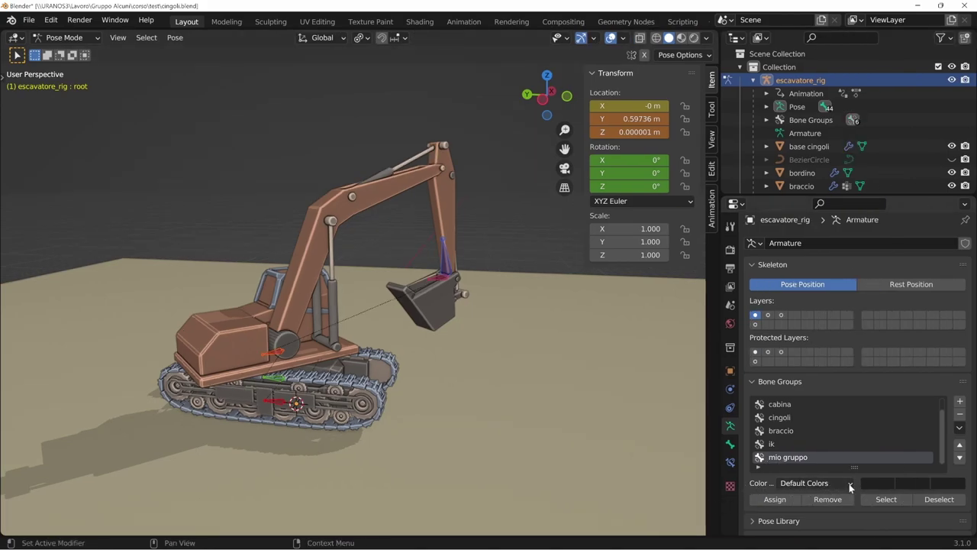
Preview the colour set list and click through root, cabina, cingoli, braccio and ik groups.
click(849, 483)
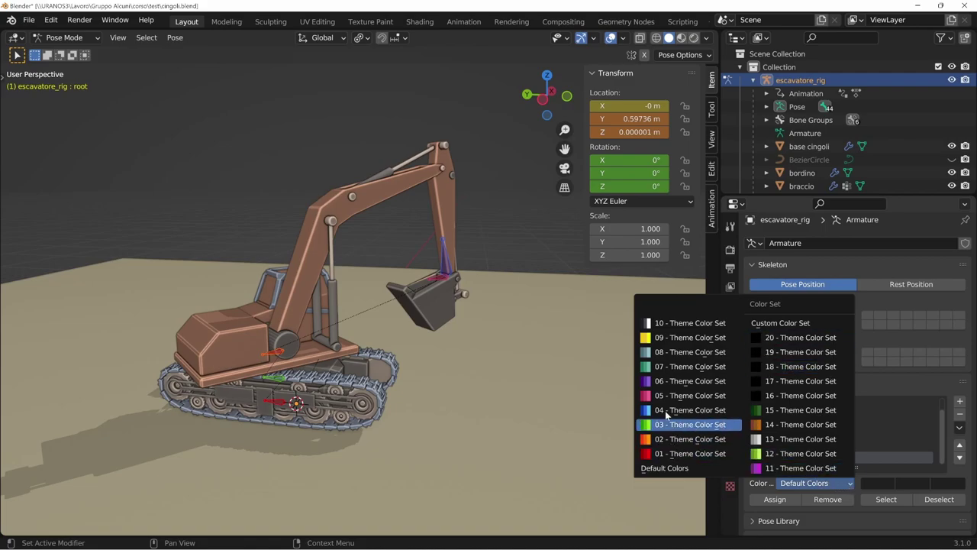
click(664, 468)
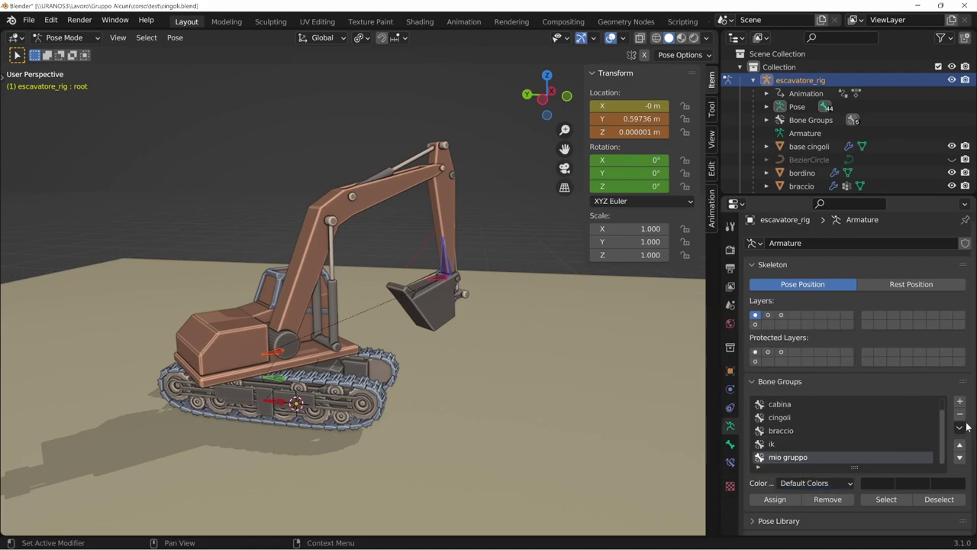
click(827, 406)
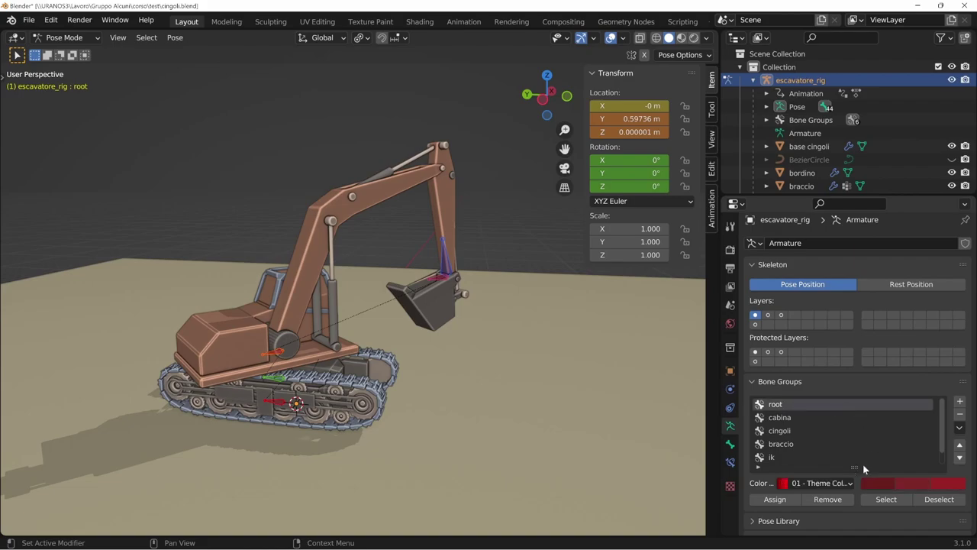
click(795, 417)
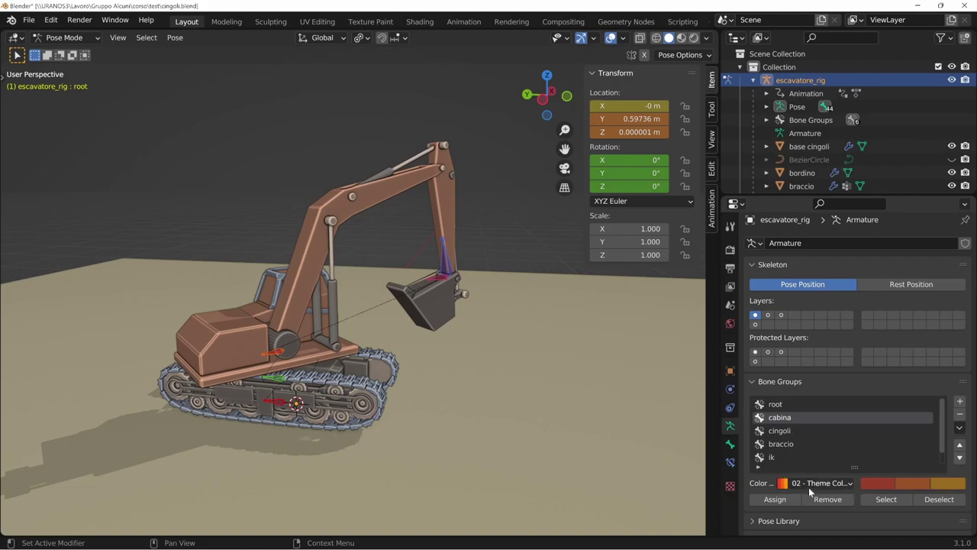
click(784, 431)
click(790, 446)
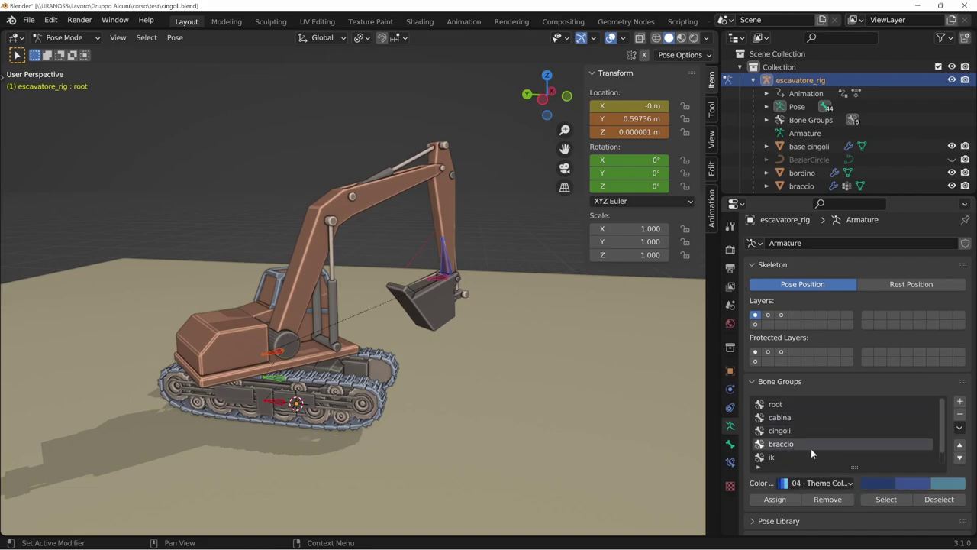
click(783, 457)
Give mio gruppo the purple 06 - Theme Color Set and show only the track-bone layer.
scroll(781, 458, down, 1)
click(780, 459)
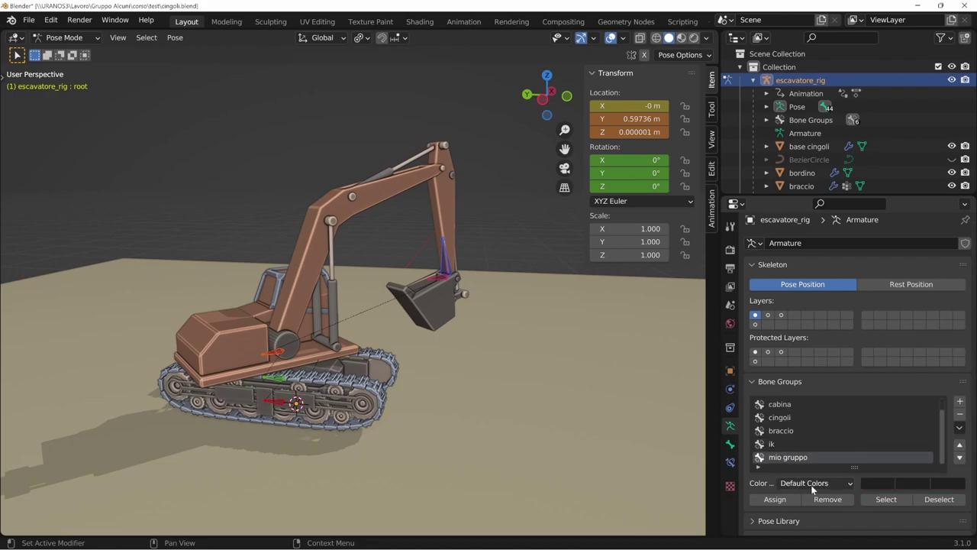
click(813, 484)
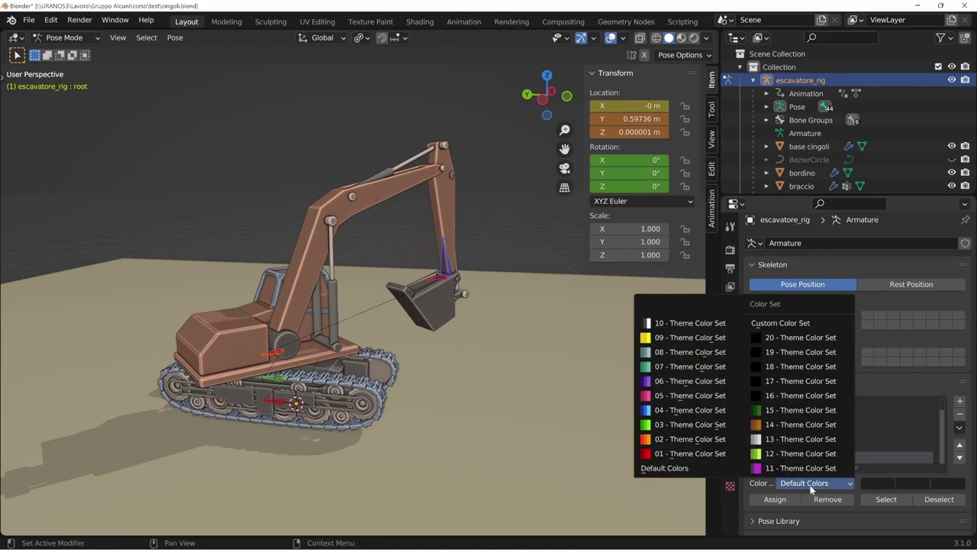
click(690, 380)
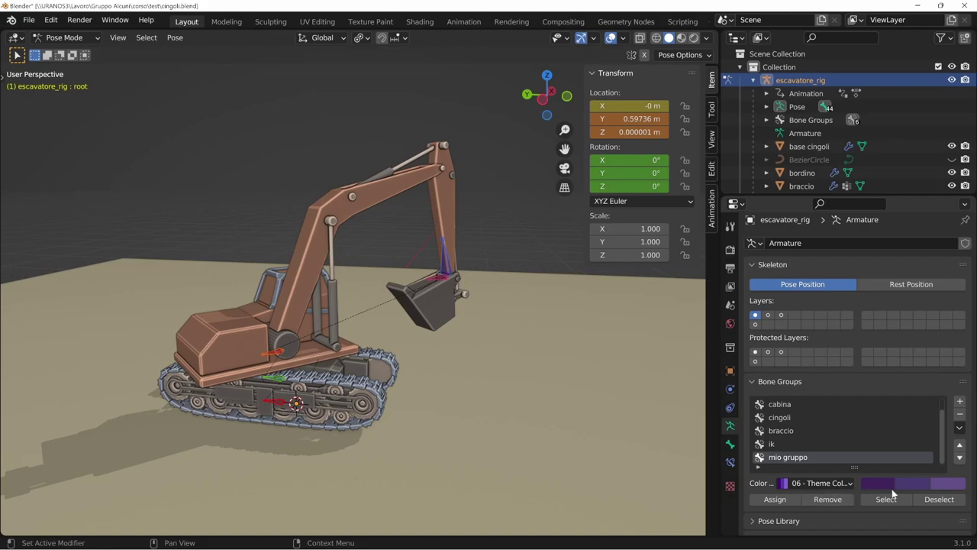
click(443, 276)
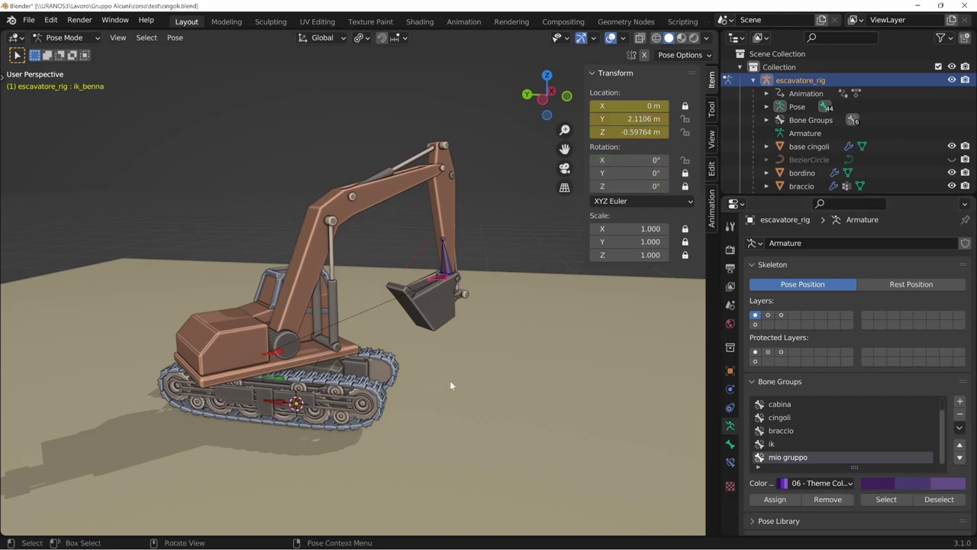
click(769, 315)
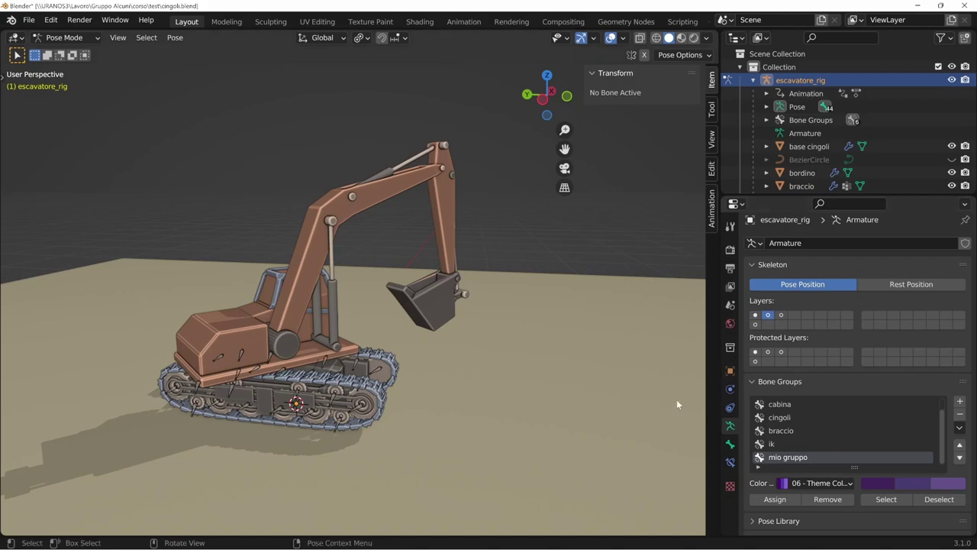
Enable the arm and green piston bone layers and zoom in on the arm.
click(781, 315)
click(755, 324)
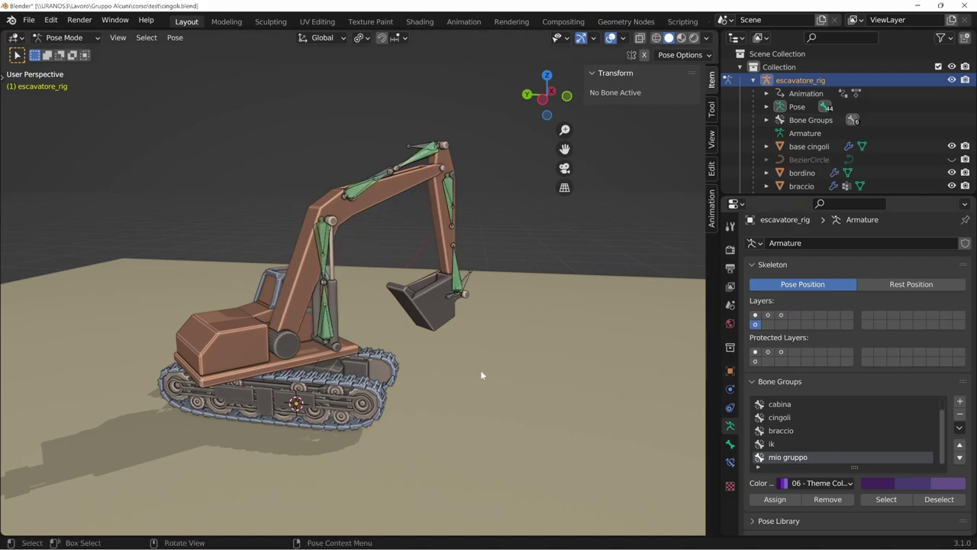
mouse_move(481, 375)
middle_down()
mouse_move(407, 381)
mouse_move(410, 452)
mouse_move(529, 357)
middle_up()
scroll(410, 453, up, 3)
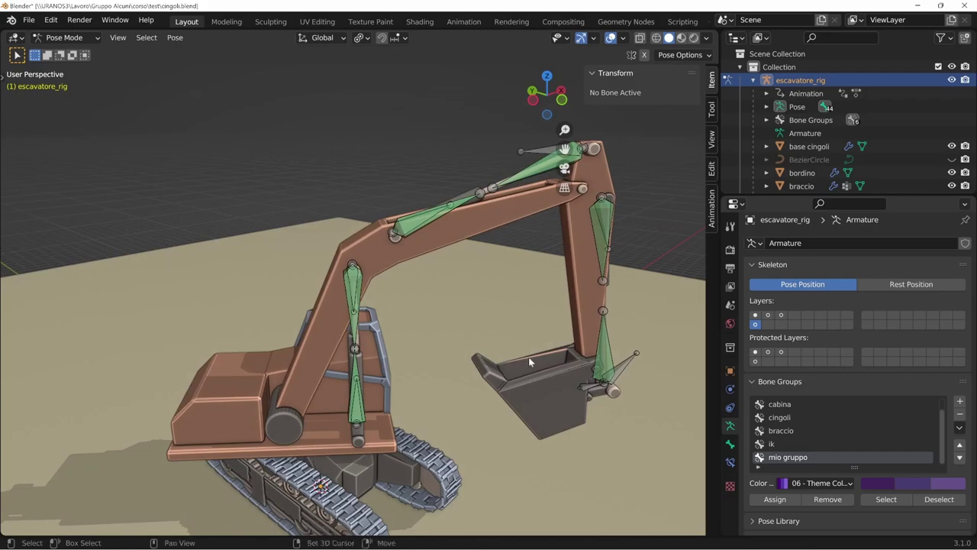
scroll(512, 410, up, 2)
middle_drag(512, 410, 495, 401)
Assign two bucket piston bones to mio gruppo, then remove m_pistone2.in from it.
click(512, 324)
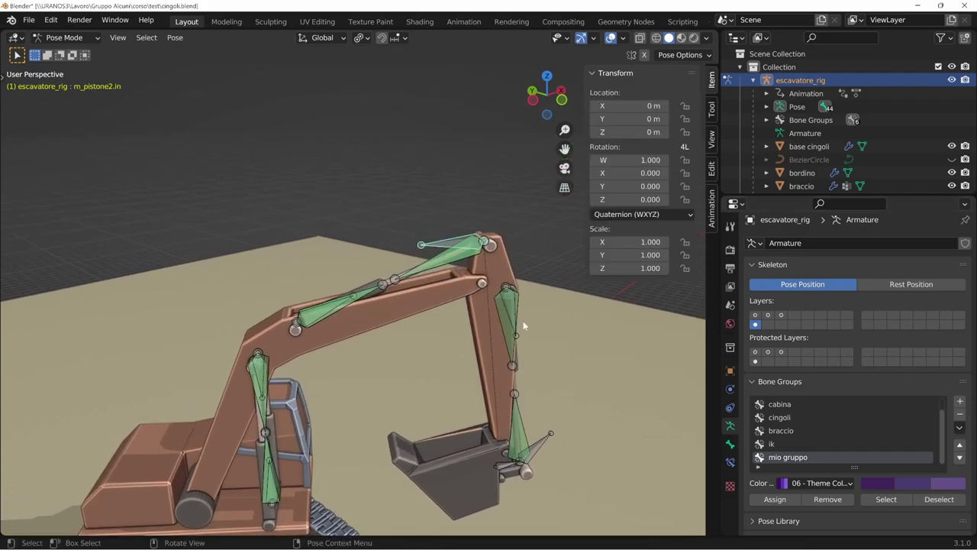
shift+click(525, 445)
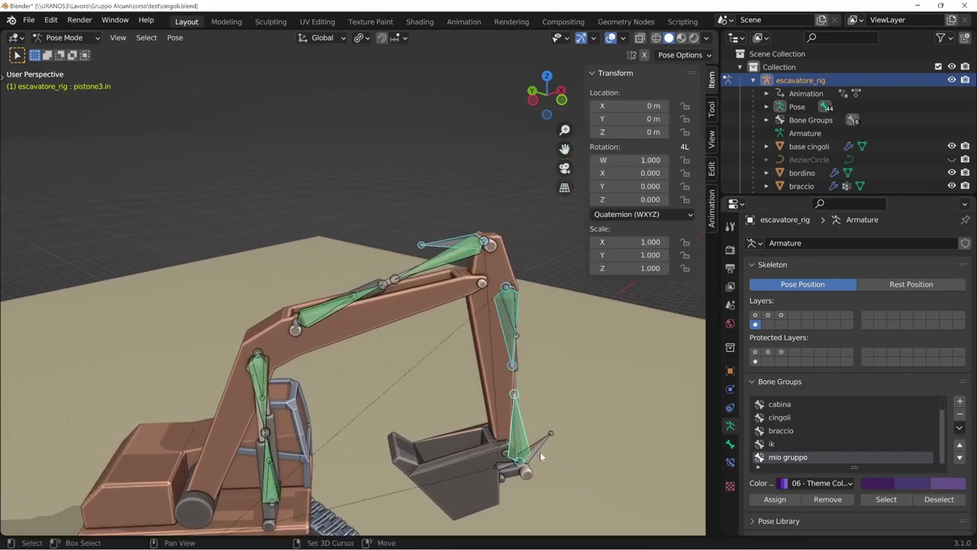
mouse_move(604, 502)
middle_down()
mouse_move(587, 454)
mouse_move(531, 473)
middle_up()
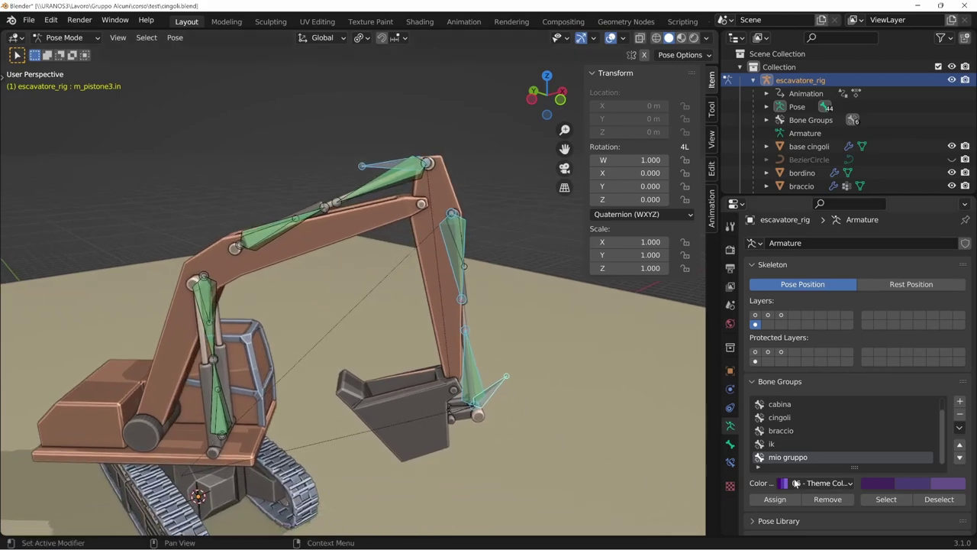
click(782, 499)
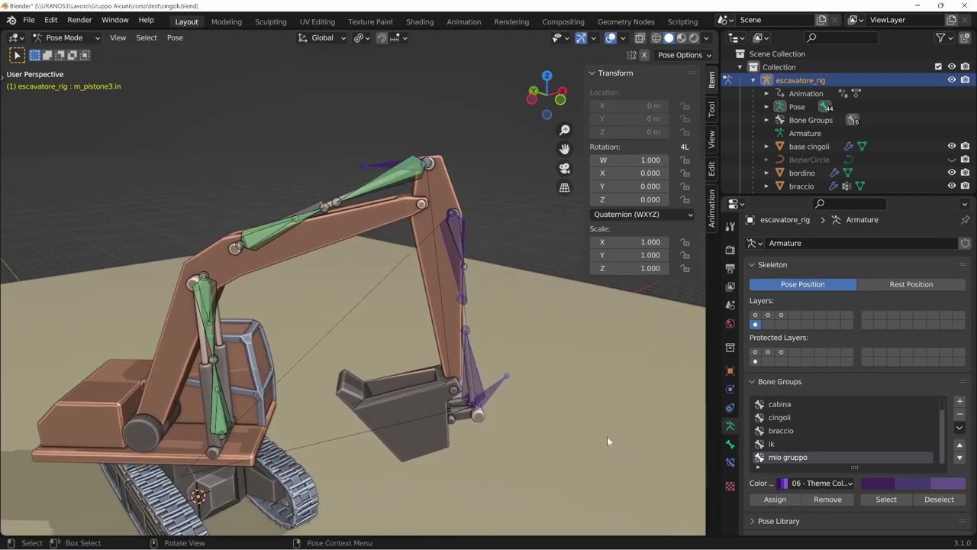
mouse_move(607, 436)
middle_down()
mouse_move(557, 440)
mouse_move(590, 447)
middle_up()
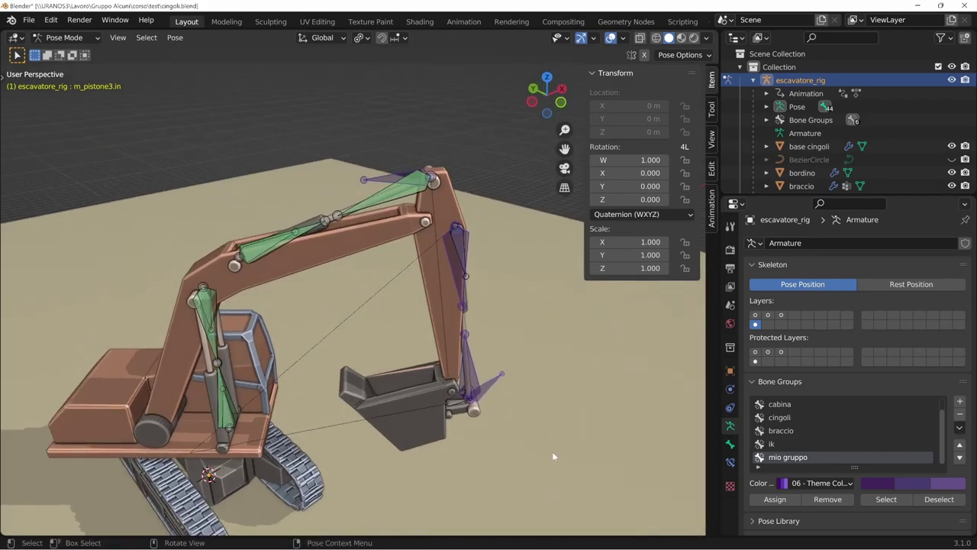
click(388, 180)
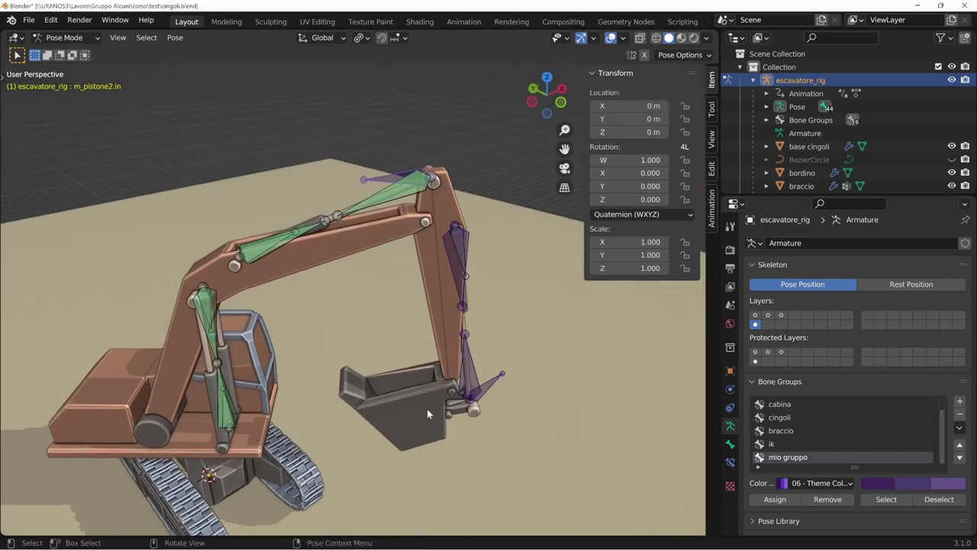
click(833, 500)
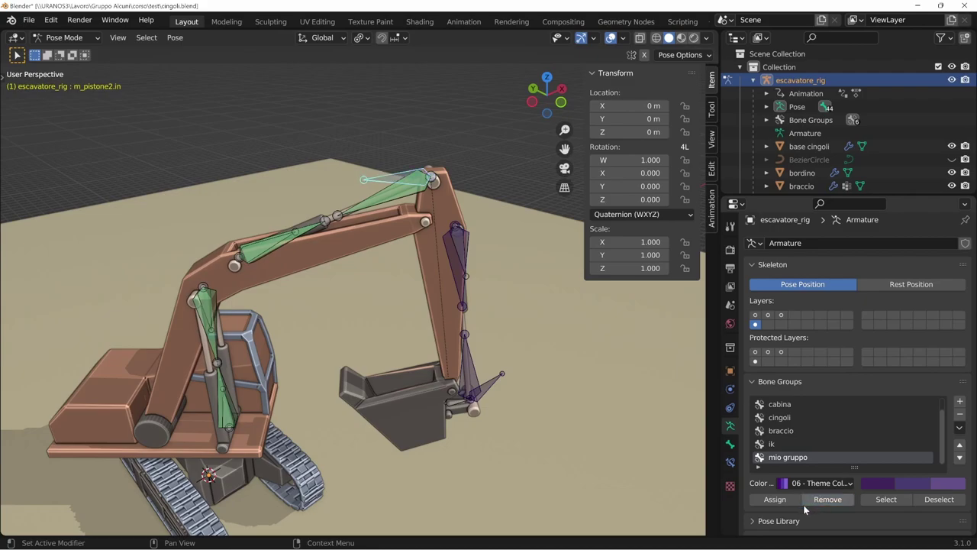
Select pistone3.out, deselect the red ik bone, and select all bones on the IK layer.
click(462, 246)
click(779, 444)
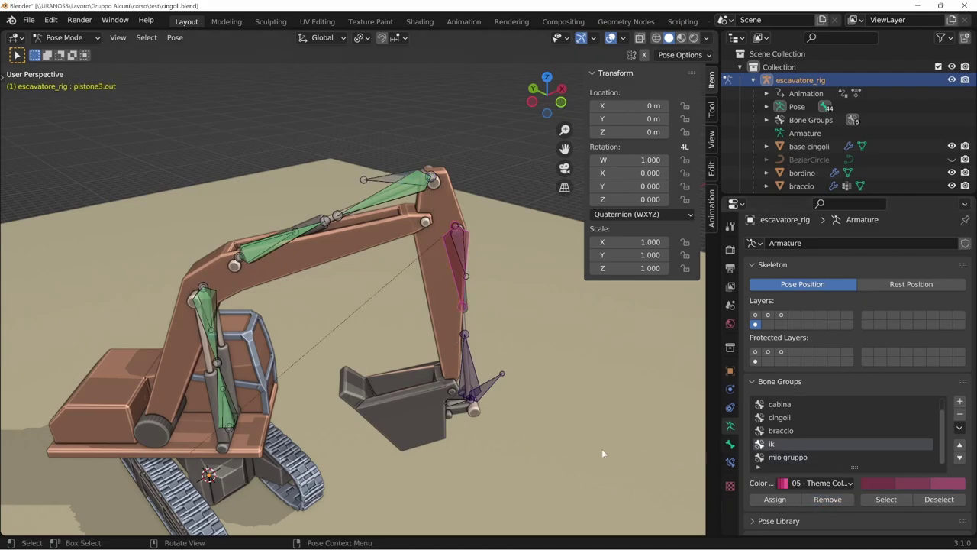
middle_drag(602, 449, 547, 416)
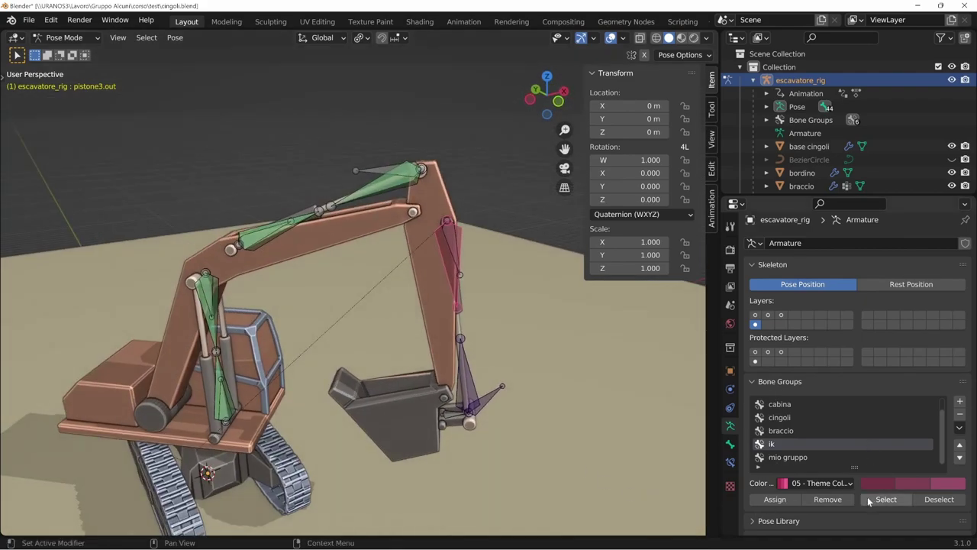
middle_drag(599, 402, 499, 483)
scroll(527, 473, down, 3)
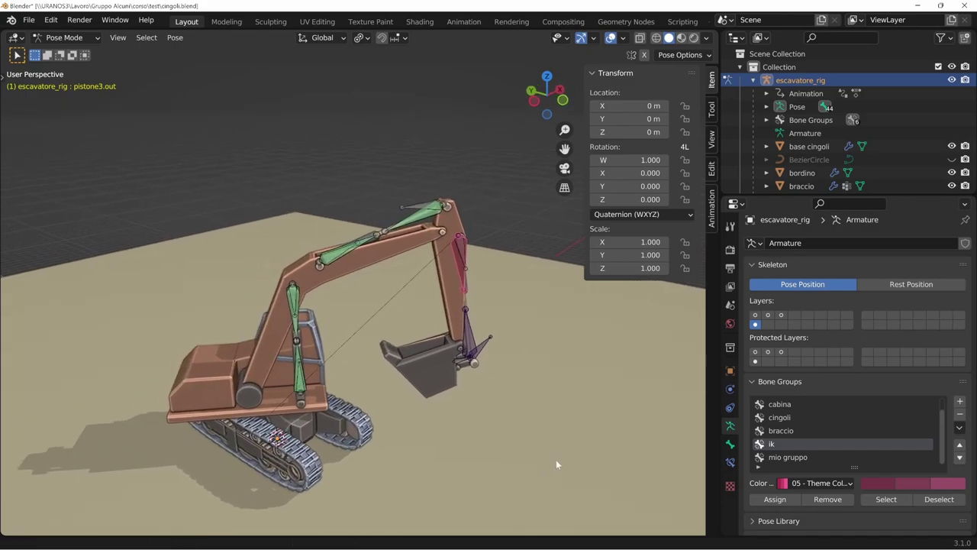
click(553, 415)
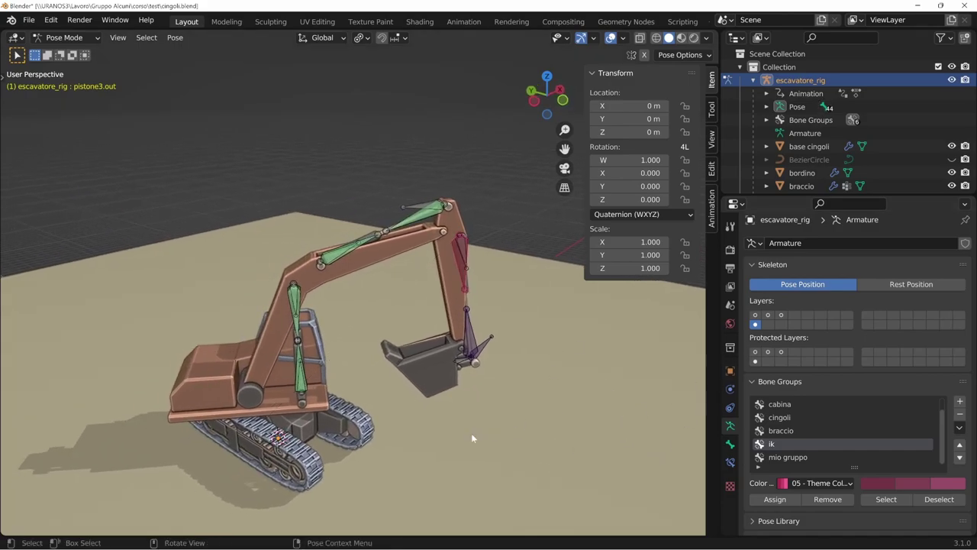
click(782, 316)
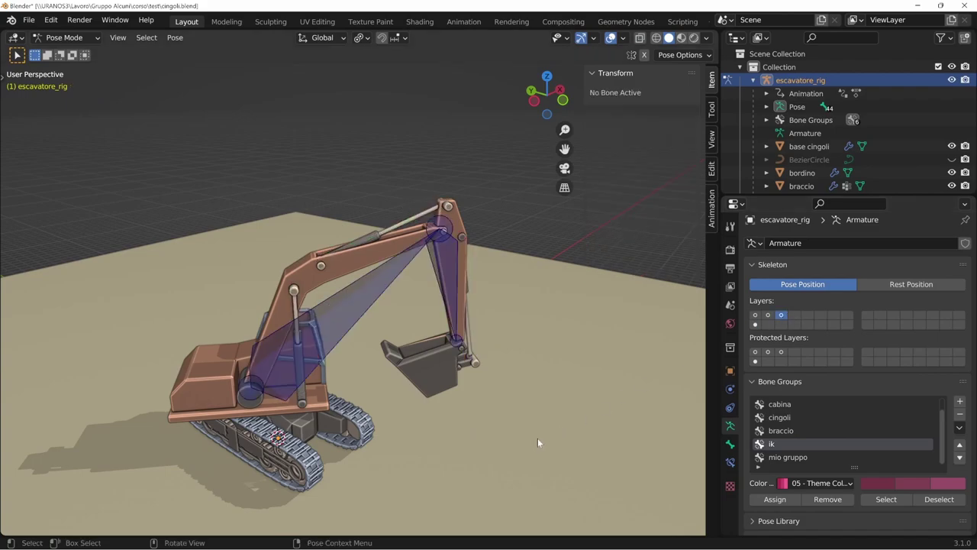
key(a)
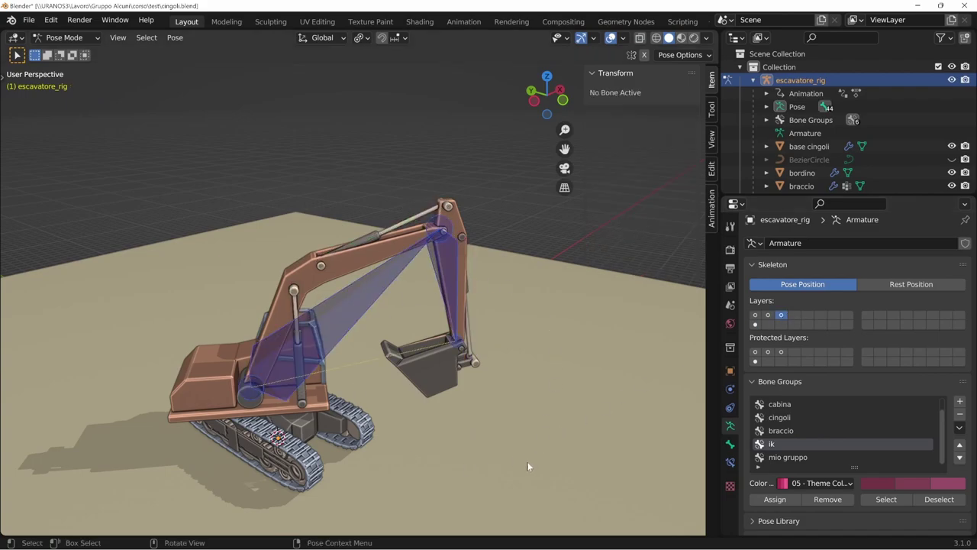
click(755, 325)
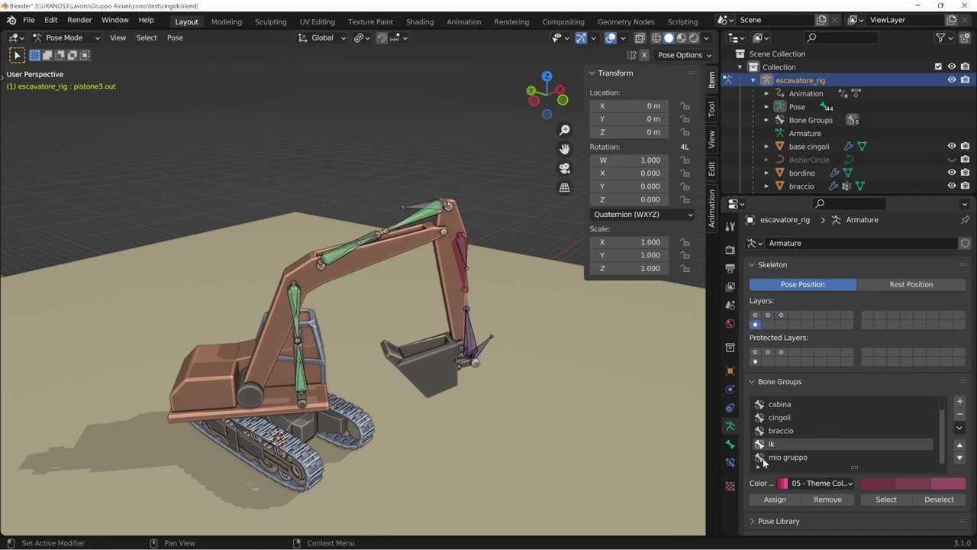
Select all bones belonging to mio gruppo and zoom toward the bucket.
click(805, 456)
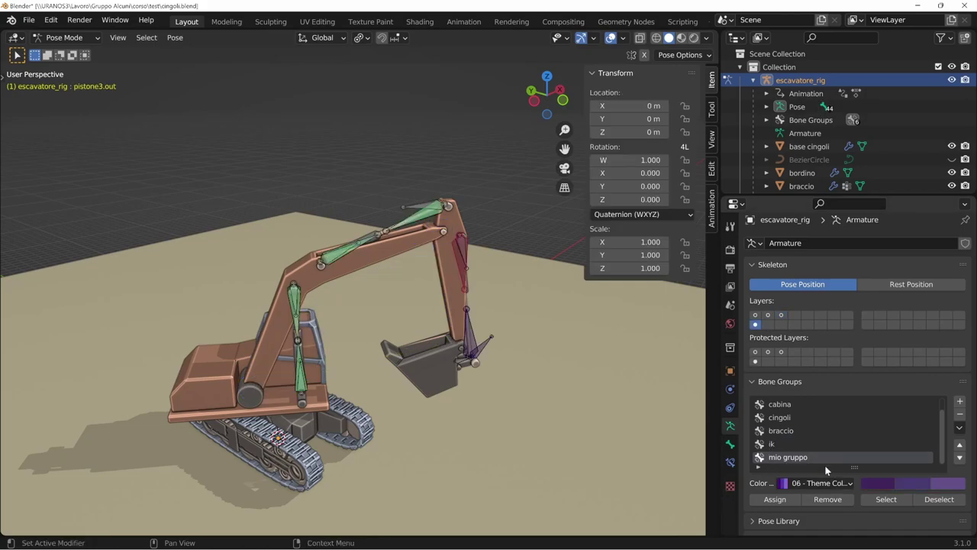
click(891, 501)
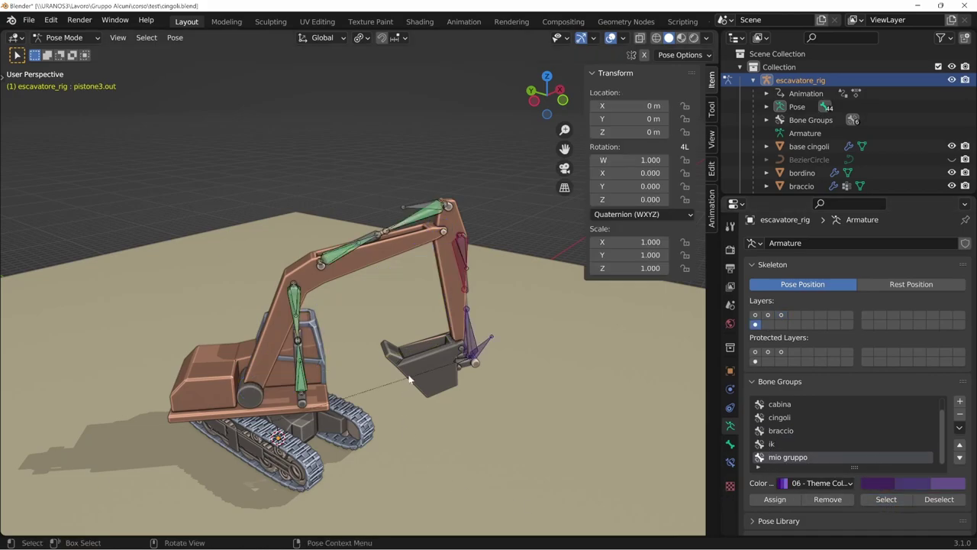
mouse_move(448, 364)
middle_down()
mouse_move(501, 445)
mouse_move(460, 368)
middle_up()
scroll(460, 440, up, 5)
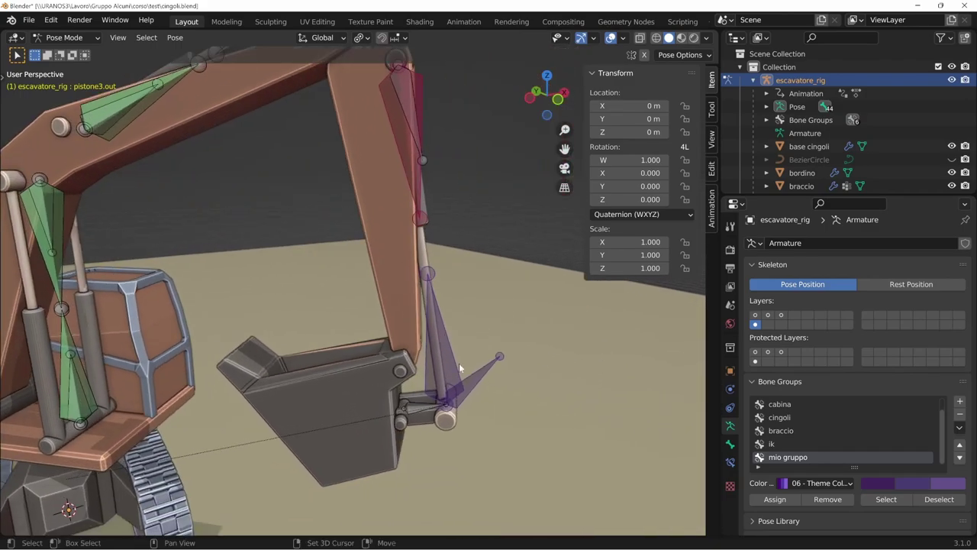
click(849, 484)
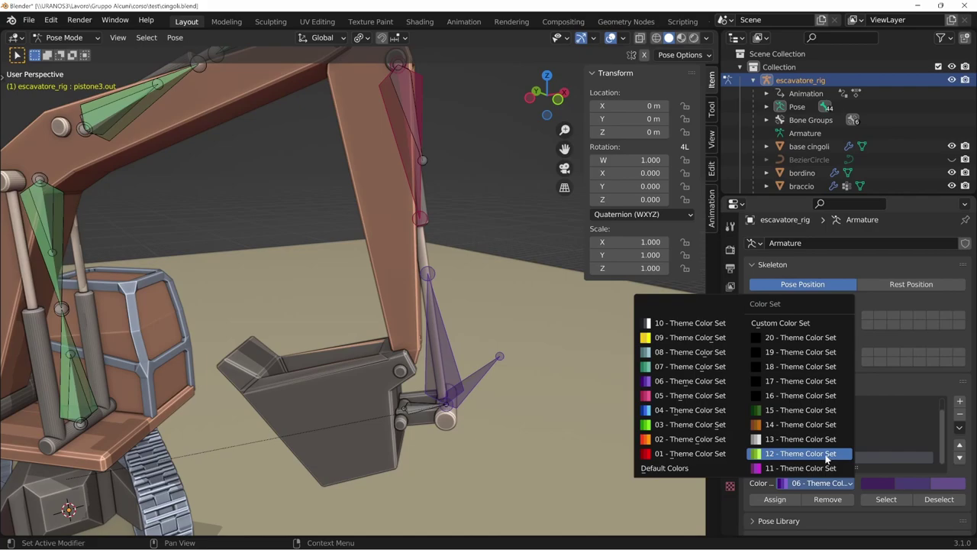
Try colour sets 12 (green) and 13 (grey) on the group, then switch to a custom set.
click(826, 456)
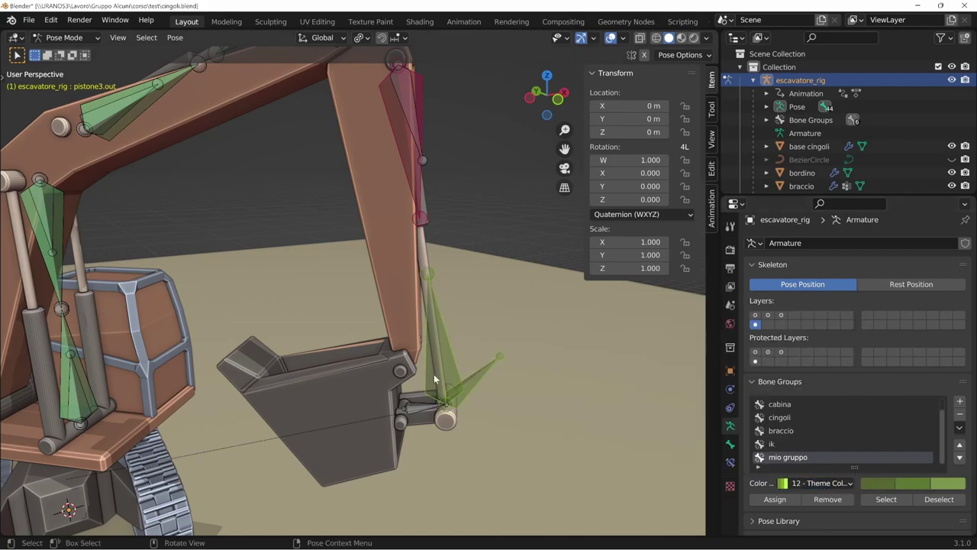
click(821, 482)
click(815, 445)
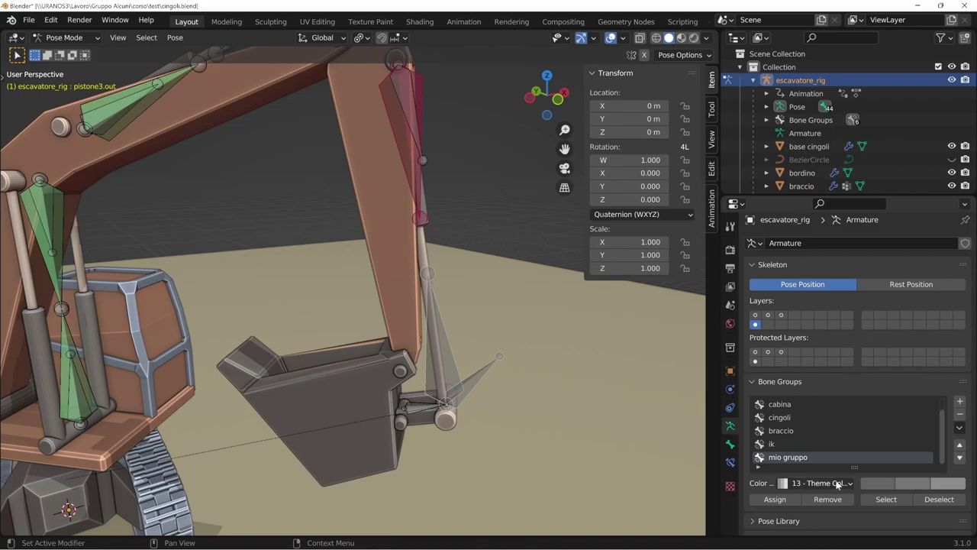
click(821, 483)
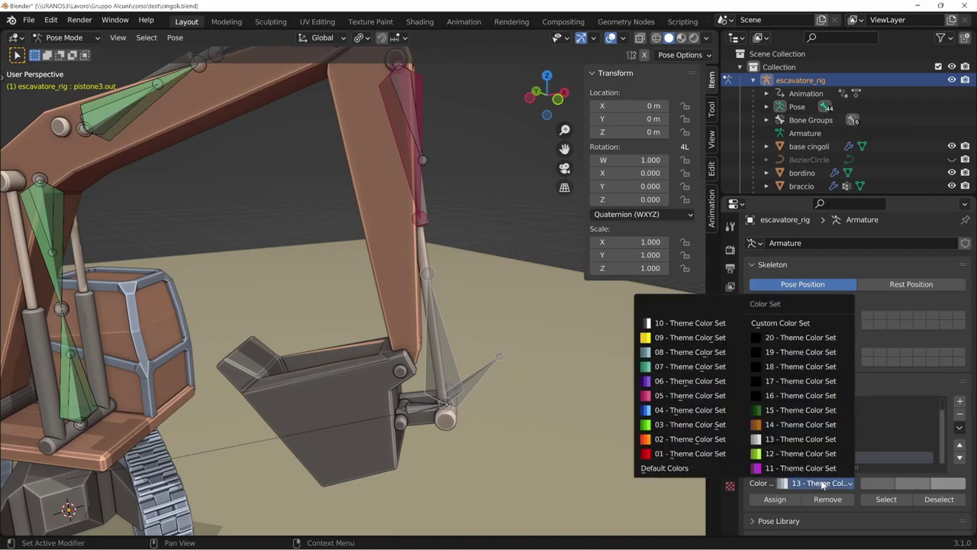
click(813, 326)
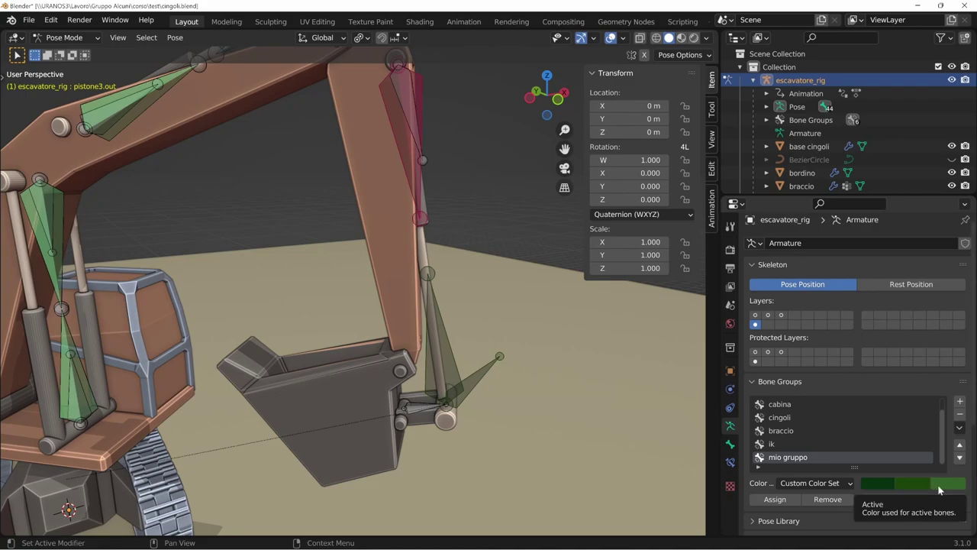
Set the custom colours: teal for regular, light cyan for selected, bright blue for active bones.
click(877, 488)
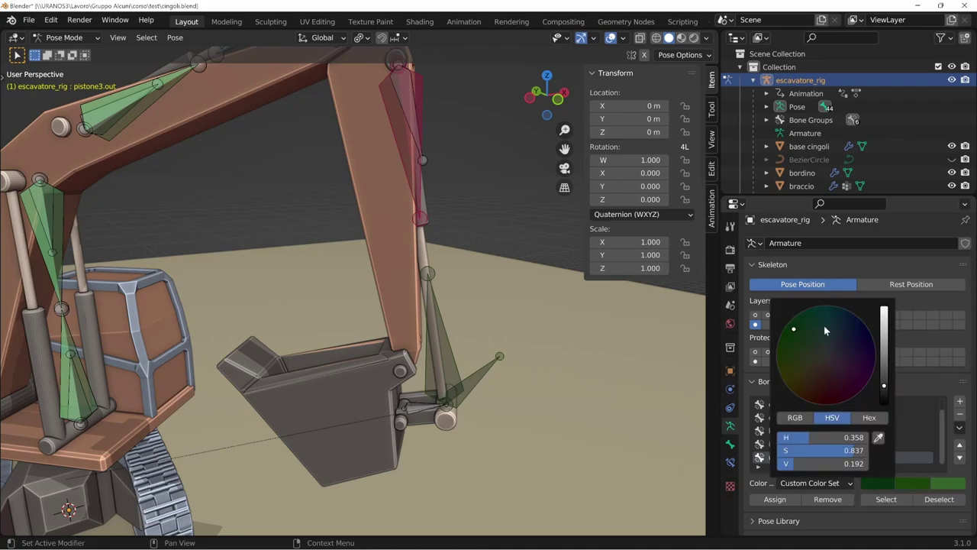
drag(825, 330, 832, 329)
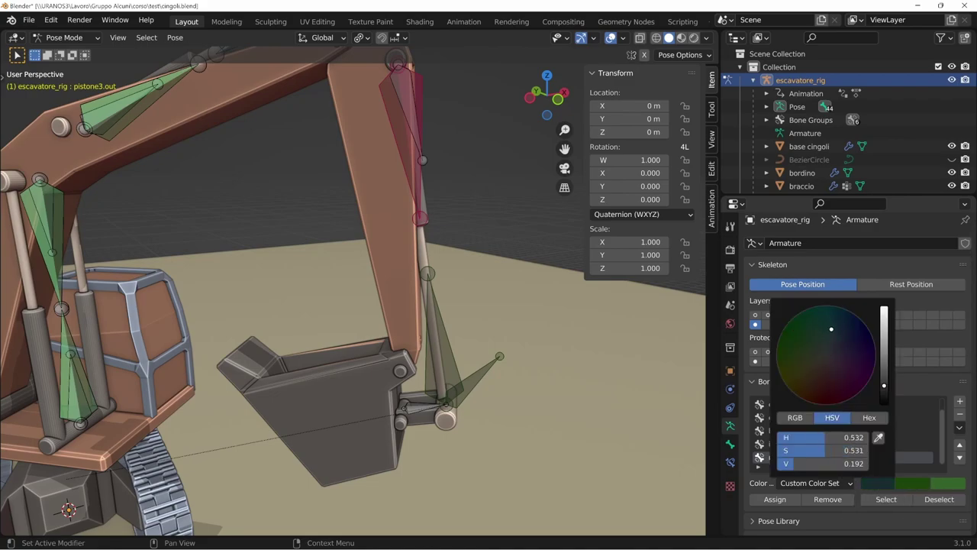
click(915, 487)
drag(857, 337, 870, 327)
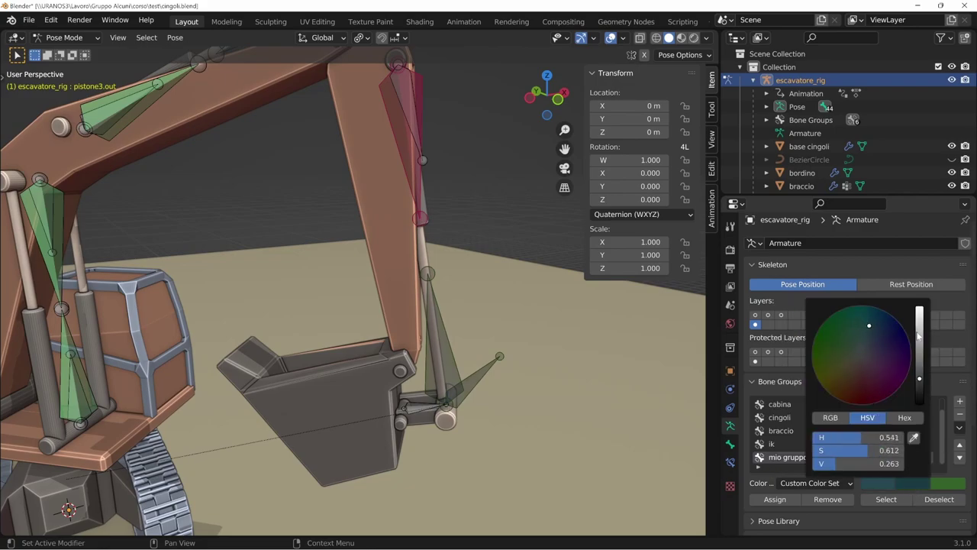
click(919, 332)
click(953, 486)
mouse_move(953, 336)
mouse_down()
mouse_move(954, 309)
mouse_move(923, 322)
mouse_up()
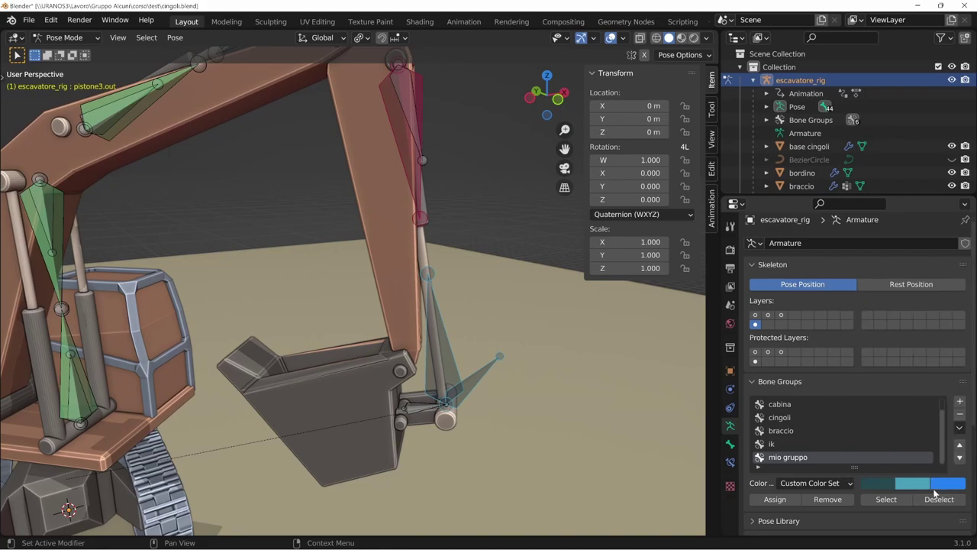
Select the m_pistone3.in bone near the bucket and orbit around the arm.
click(440, 359)
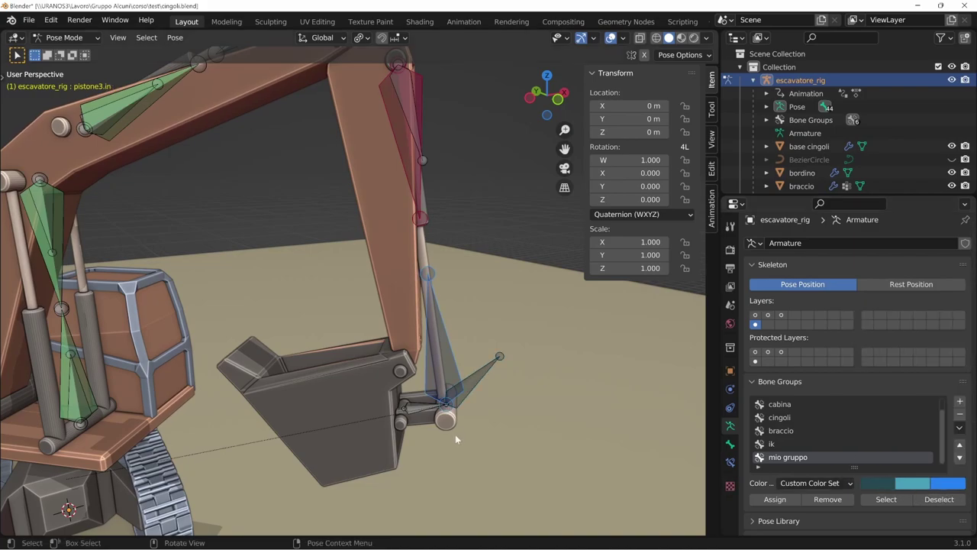
click(474, 390)
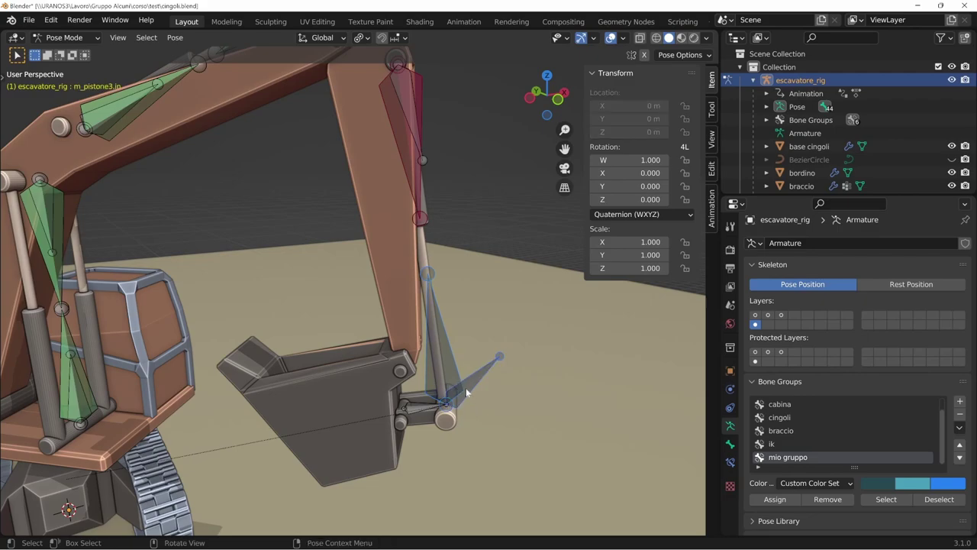
mouse_move(496, 427)
middle_down()
mouse_move(558, 415)
mouse_move(521, 445)
mouse_move(573, 398)
middle_up()
scroll(527, 423, down, 5)
middle_drag(477, 451, 543, 442)
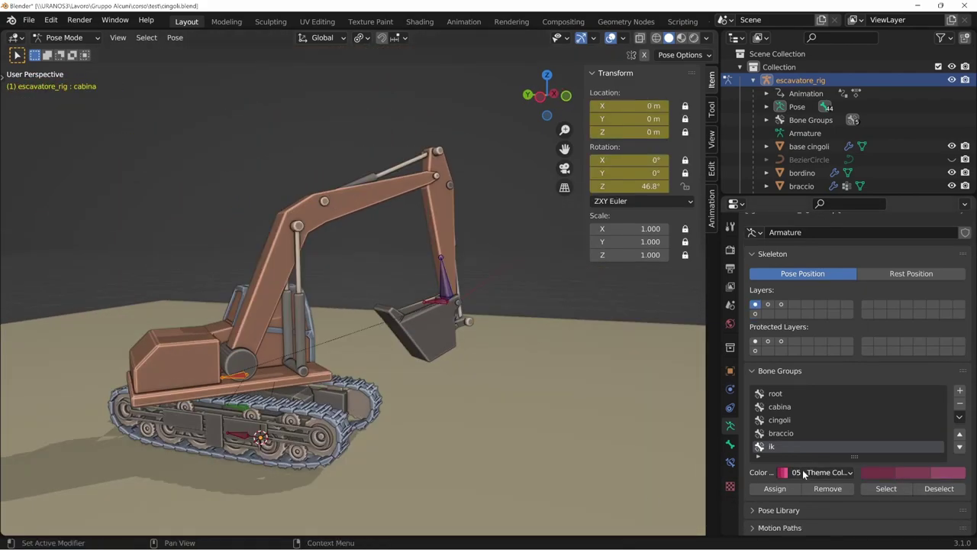
scroll(826, 471, down, 1)
scroll(840, 466, down, 3)
scroll(917, 460, down, 1)
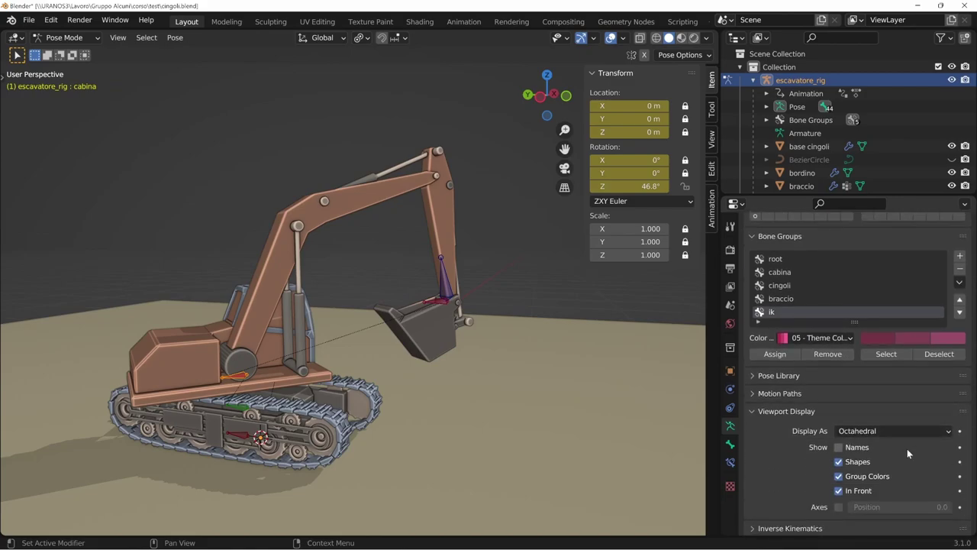
click(914, 432)
click(897, 461)
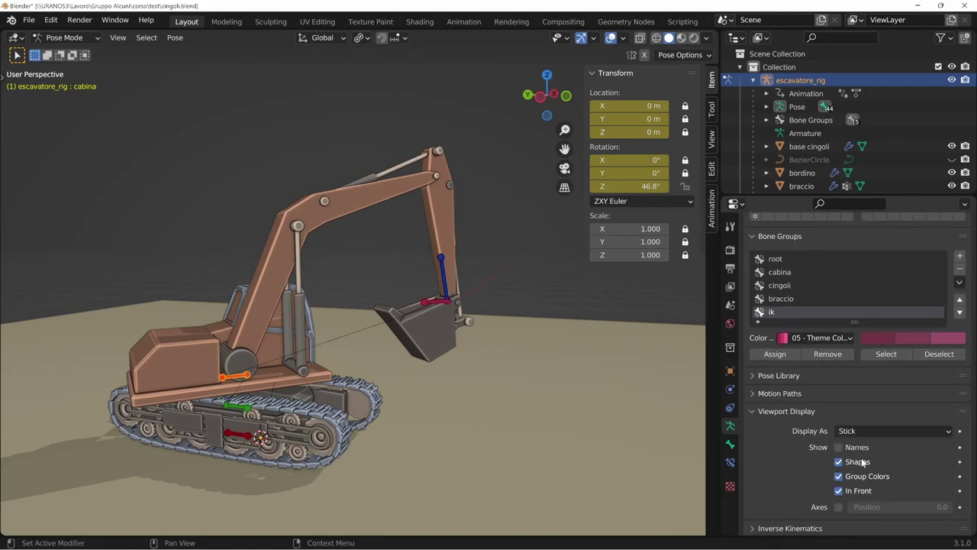
mouse_move(580, 458)
middle_down()
mouse_move(543, 459)
mouse_move(560, 471)
mouse_move(467, 372)
mouse_move(458, 313)
middle_up()
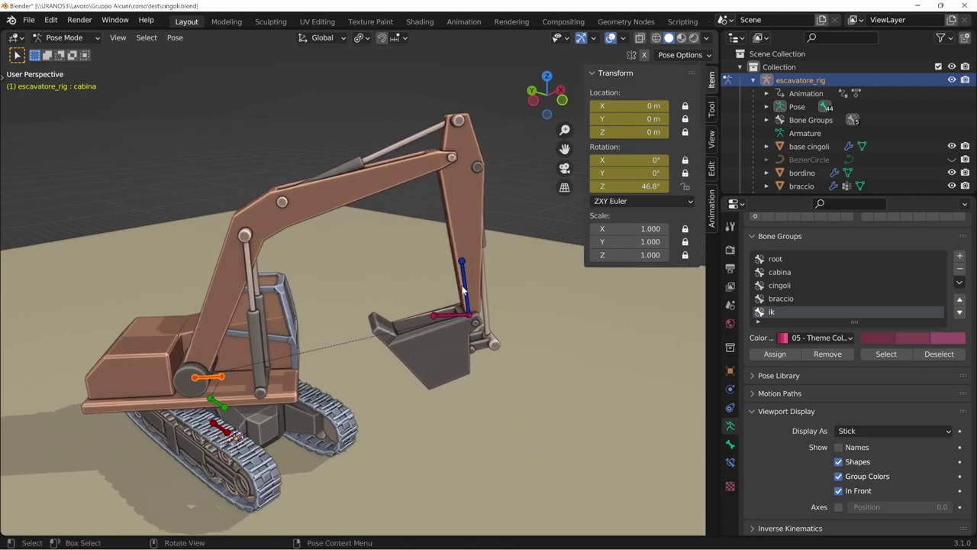
click(458, 314)
mouse_move(453, 411)
middle_down()
mouse_move(550, 380)
mouse_move(530, 388)
mouse_move(534, 370)
middle_up()
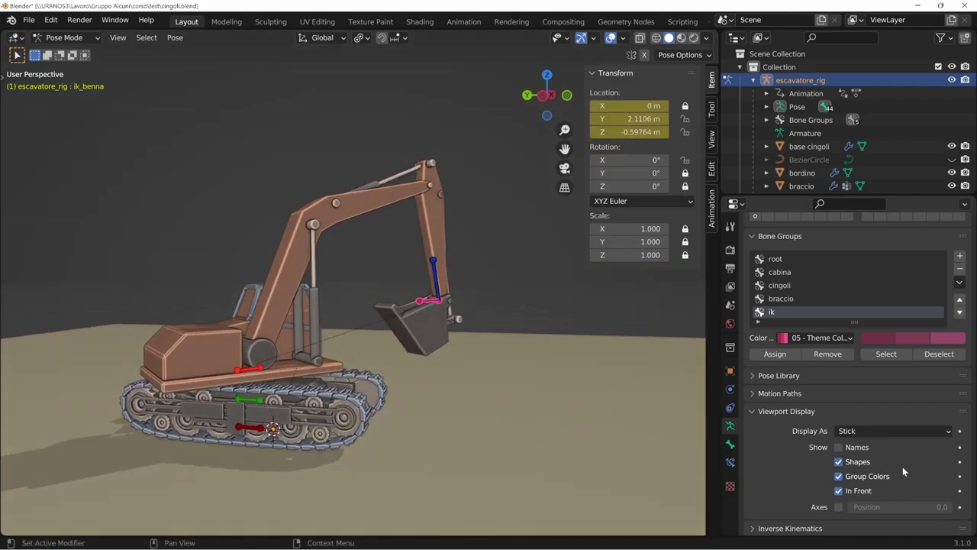
click(919, 432)
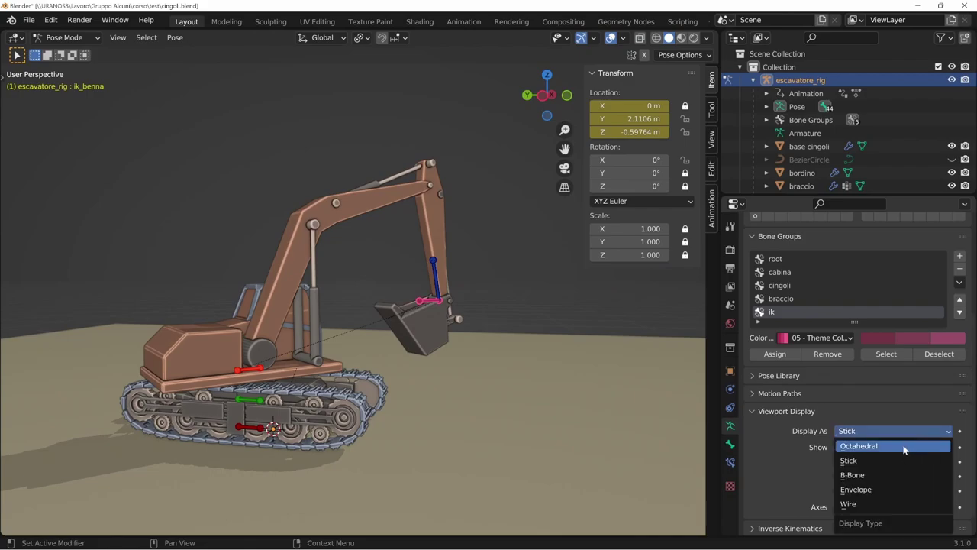
click(903, 450)
mouse_move(504, 435)
middle_down()
mouse_move(545, 458)
mouse_move(527, 451)
middle_up()
scroll(830, 372, up, 5)
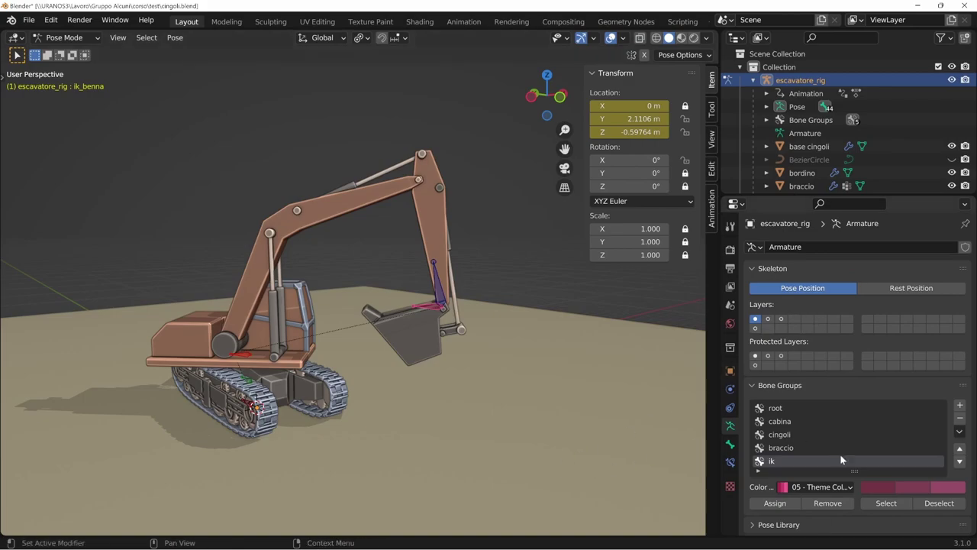
scroll(840, 454, down, 5)
middle_drag(568, 411, 577, 404)
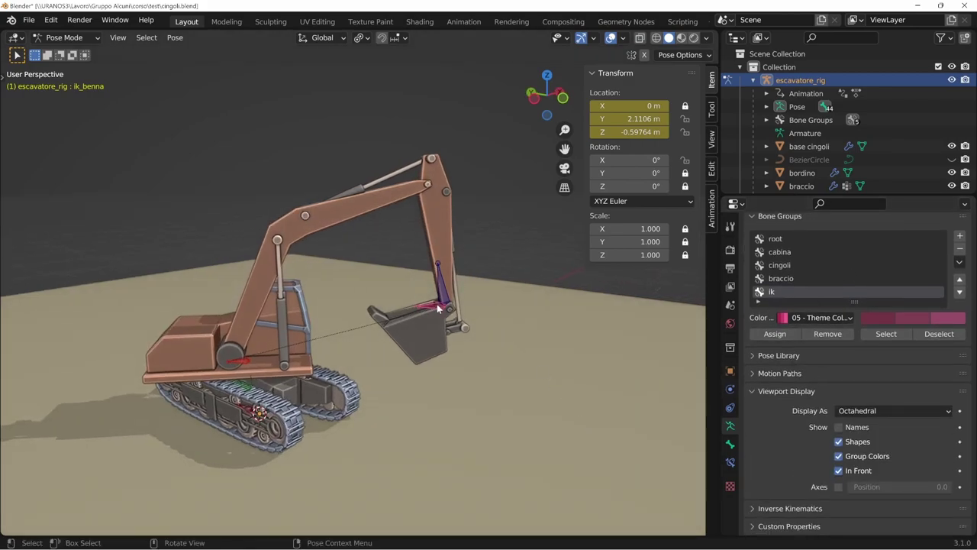
key(g)
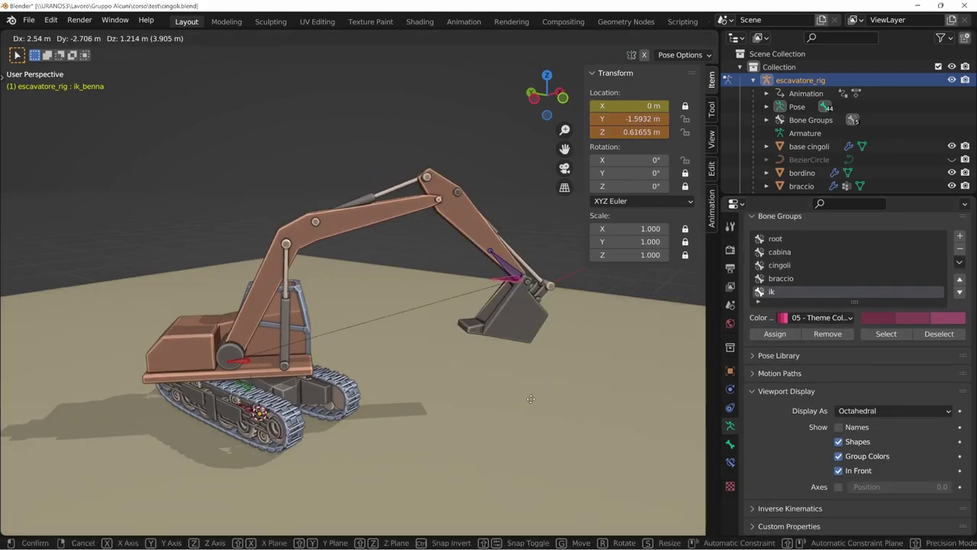
key(Escape)
mouse_move(508, 469)
middle_down()
mouse_move(552, 456)
mouse_move(541, 464)
middle_up()
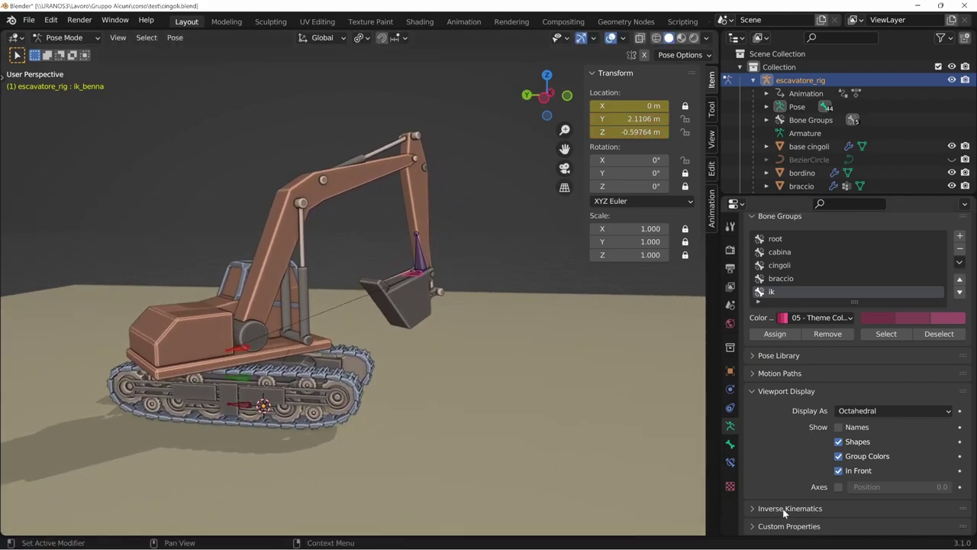
Open the active bone's Bone properties and scroll to Viewport Display > Custom Shape.
click(730, 443)
scroll(791, 498, down, 1)
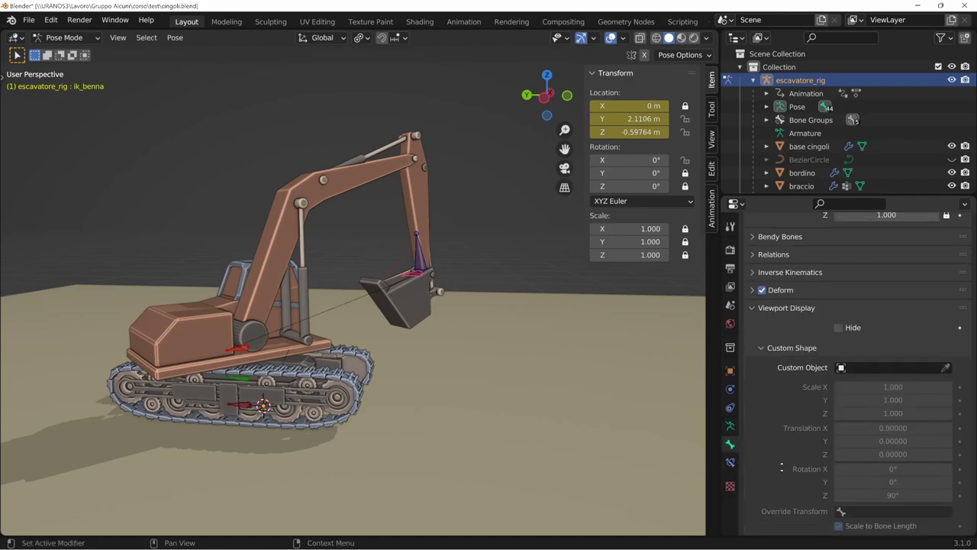
scroll(792, 498, up, 1)
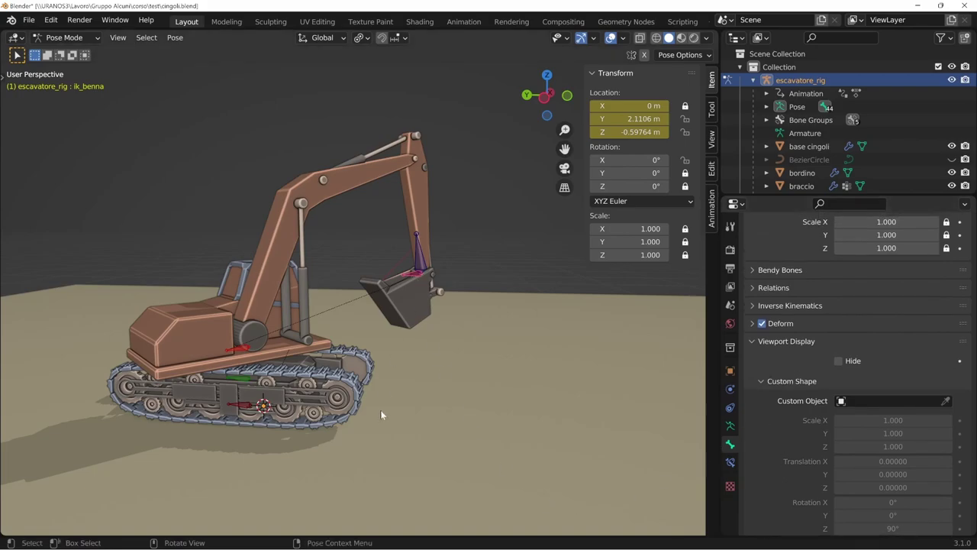
click(418, 279)
click(418, 278)
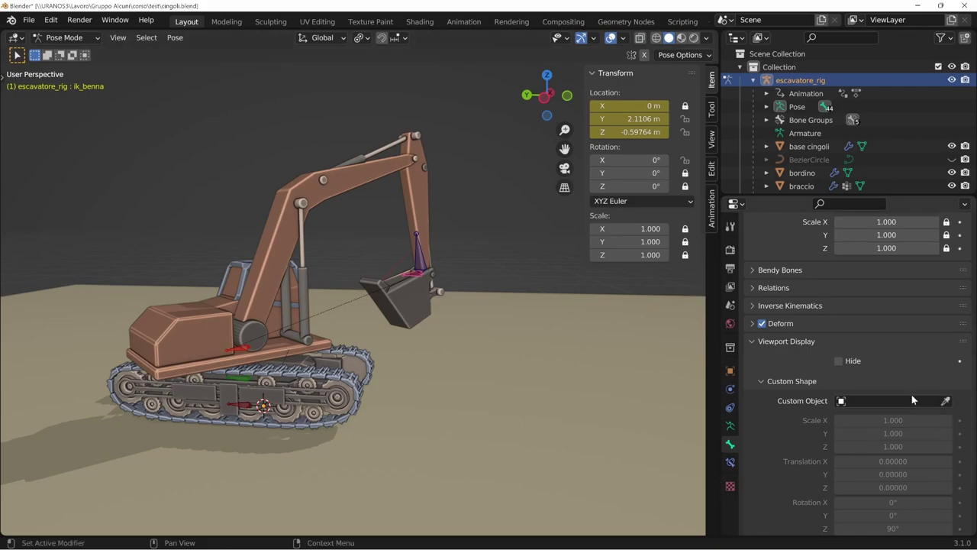
scroll(775, 498, down, 2)
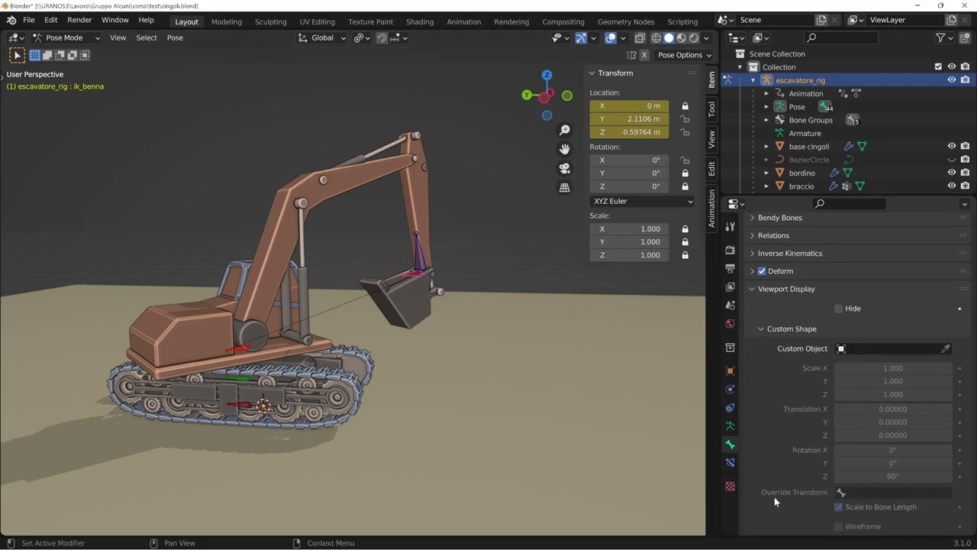
scroll(775, 497, down, 1)
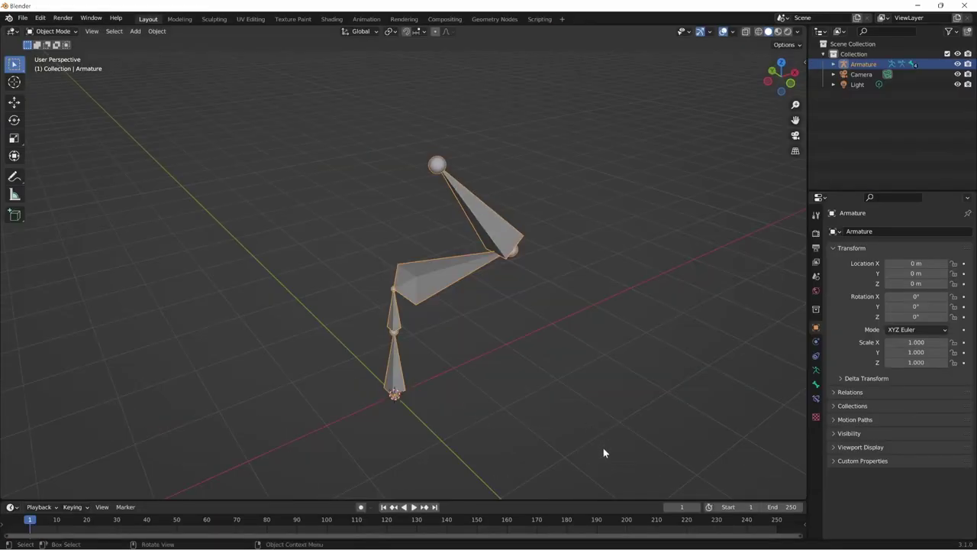
Add a mesh cube at the origin beneath the bone chain.
mouse_move(603, 453)
middle_down()
mouse_move(532, 404)
mouse_move(568, 440)
middle_up()
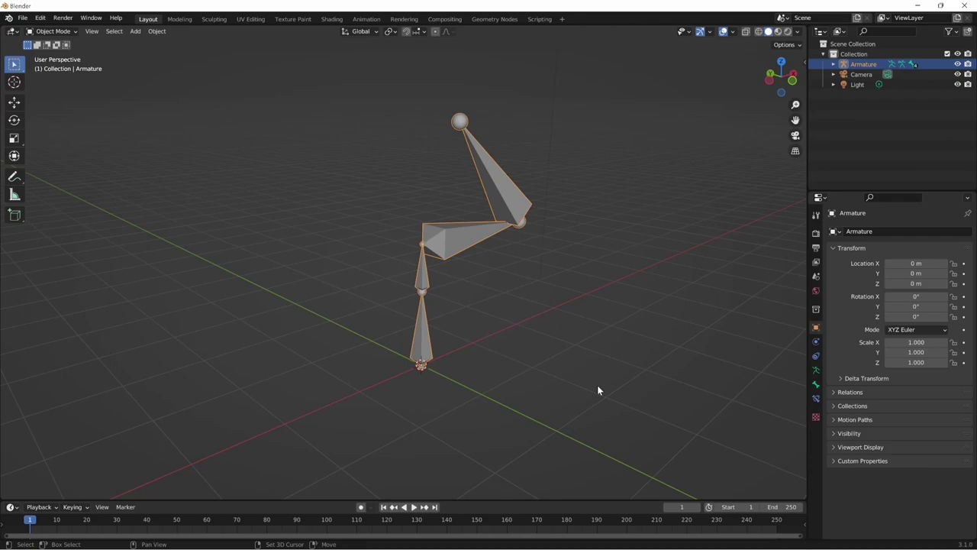
key(shift+a)
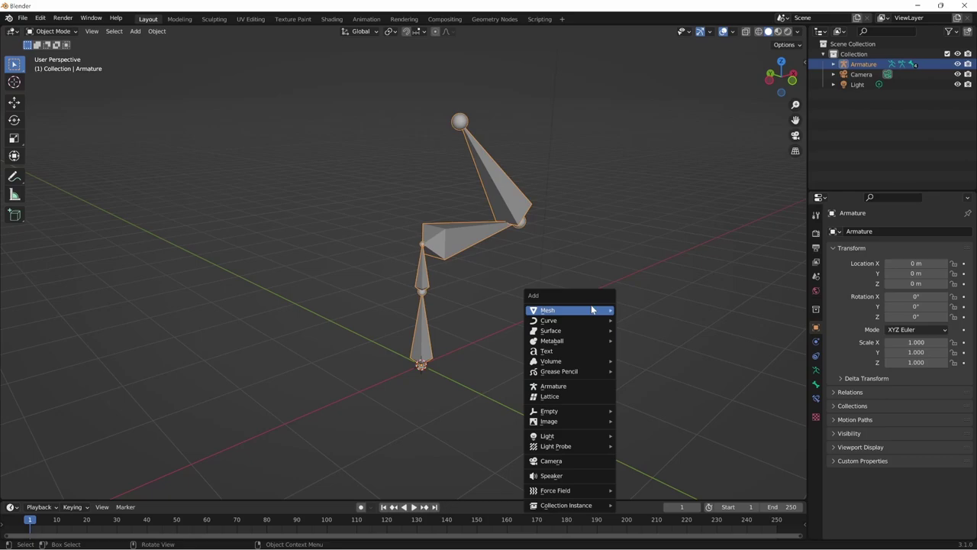
mouse_move(569, 310)
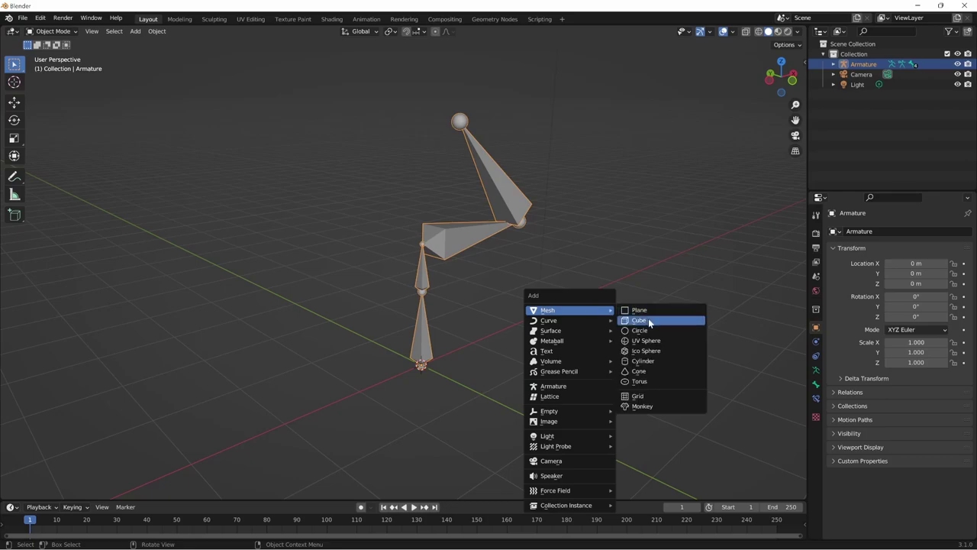
click(649, 323)
mouse_move(589, 421)
middle_down()
mouse_move(610, 395)
mouse_move(580, 244)
middle_up()
Select the armature and bring up Bone.003's custom shape settings in Pose Mode.
click(580, 245)
key(Tab)
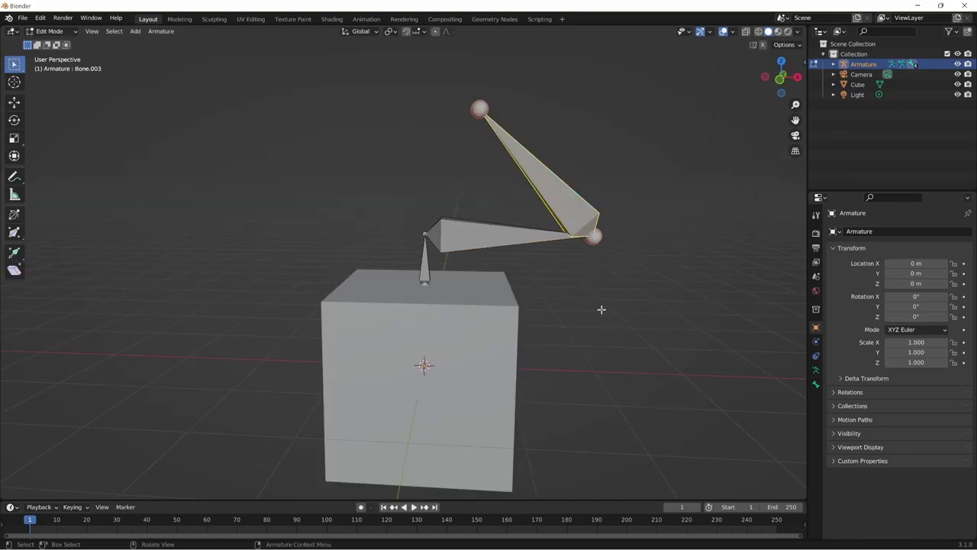
click(816, 384)
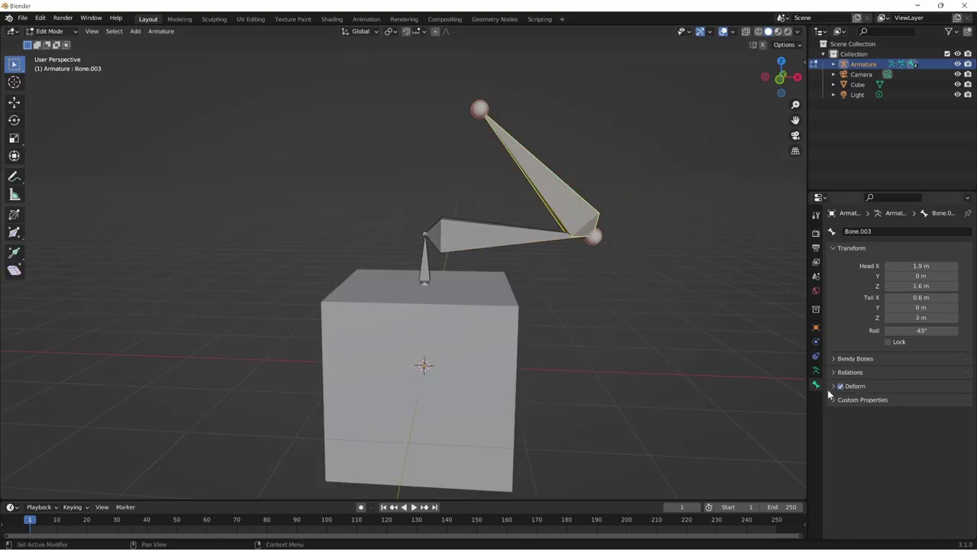
key(ctrl+Tab)
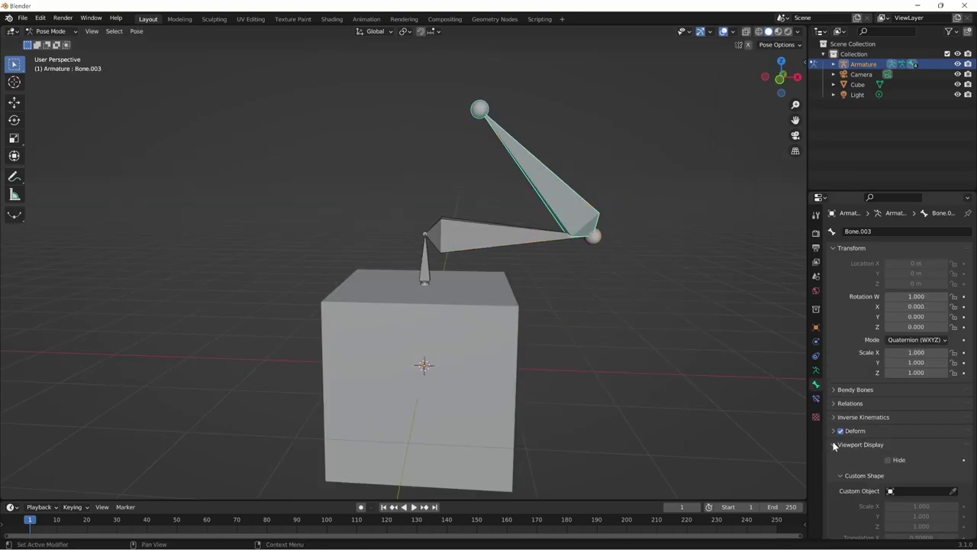
scroll(918, 287, down, 3)
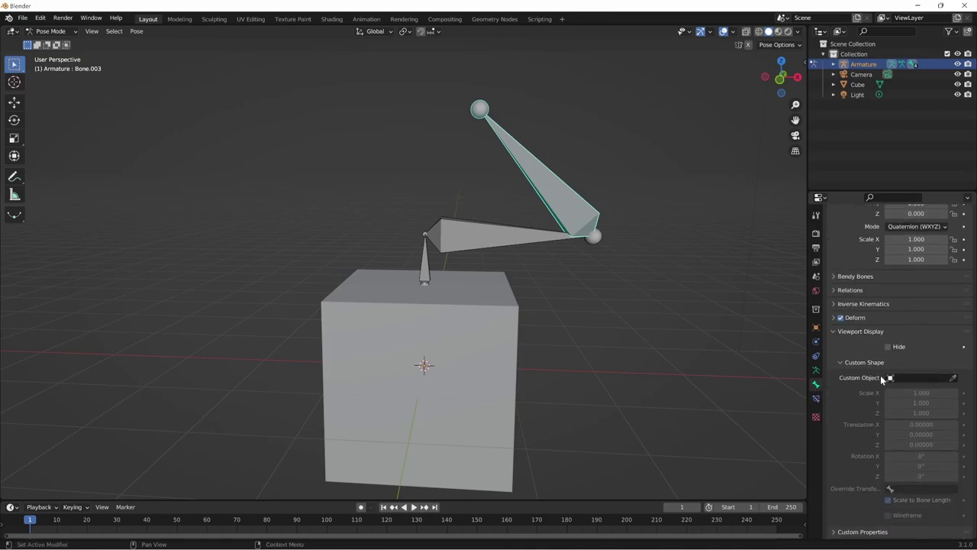
key(Tab)
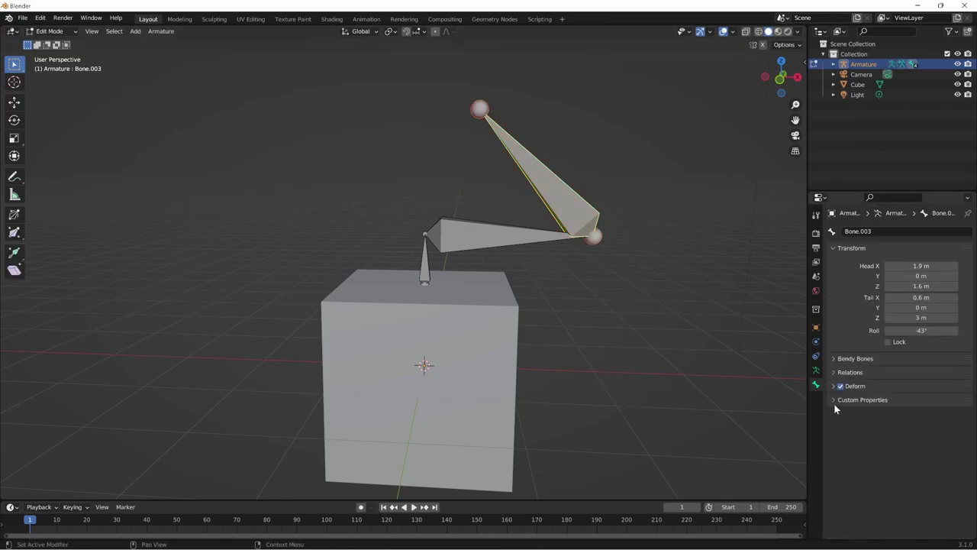
key(ctrl+Tab)
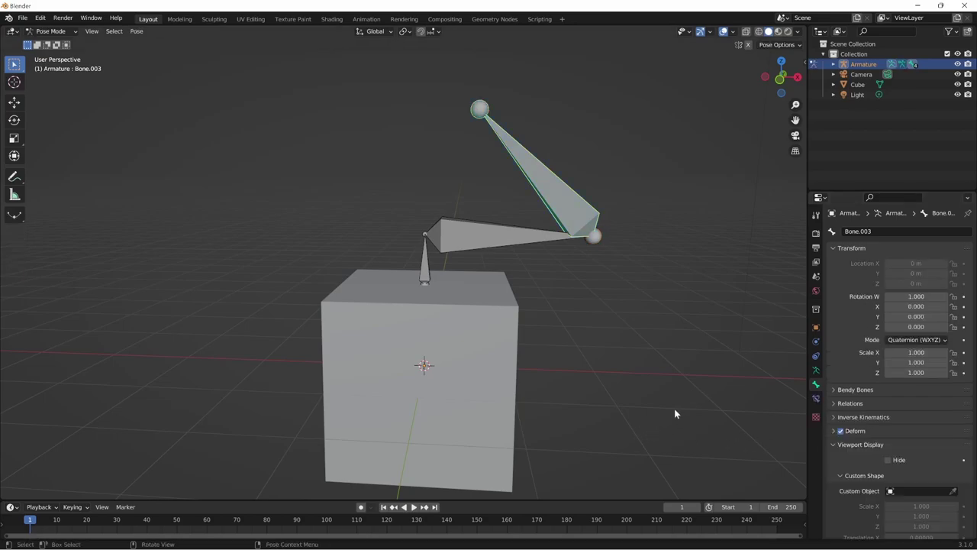
middle_drag(675, 409, 564, 326)
scroll(932, 462, down, 3)
middle_drag(466, 190, 516, 222)
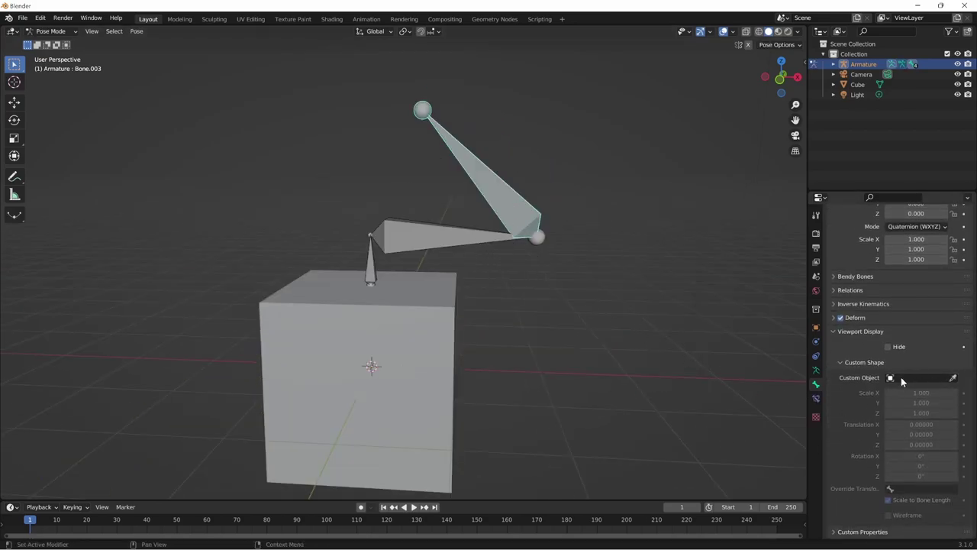
Pick the Cube with the eyedropper as Bone.003's custom shape and view the resulting large cube.
key(e)
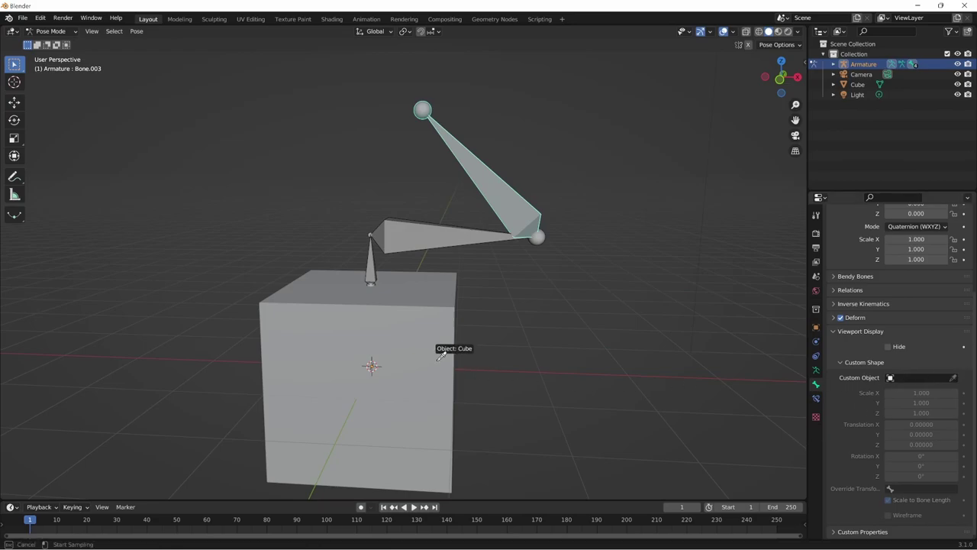
click(440, 358)
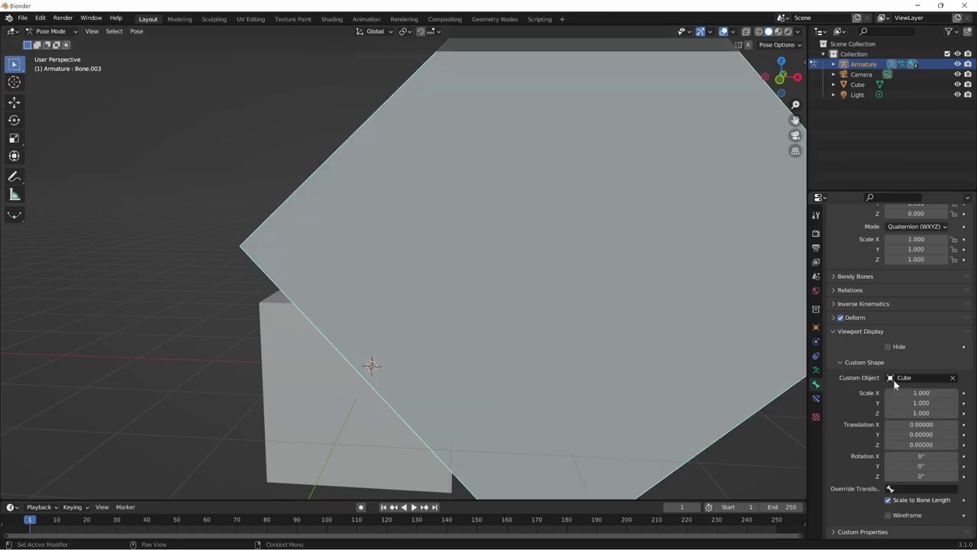
mouse_move(441, 363)
middle_down()
mouse_move(543, 391)
mouse_move(669, 403)
mouse_move(604, 382)
mouse_move(511, 400)
mouse_move(621, 370)
mouse_move(578, 384)
mouse_move(664, 389)
mouse_move(578, 398)
mouse_move(563, 446)
mouse_move(656, 390)
middle_up()
middle_drag(535, 226, 768, 430)
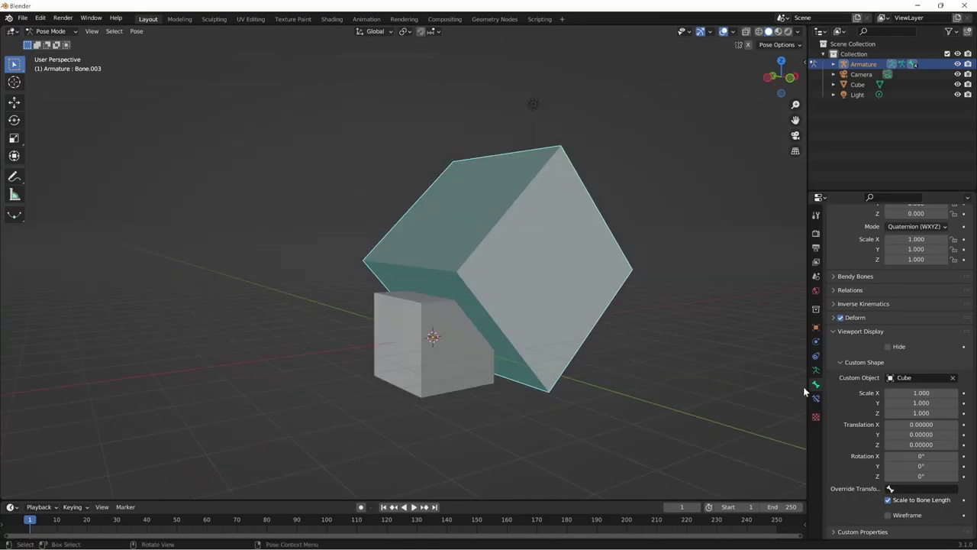
Open the armature's Object properties Viewport Display options and its Display As choices.
click(815, 327)
click(886, 449)
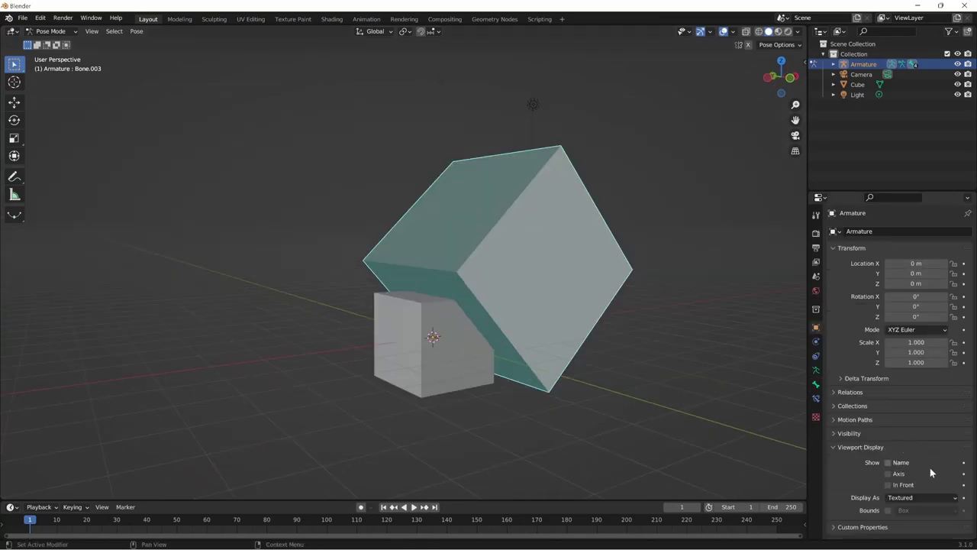
click(913, 497)
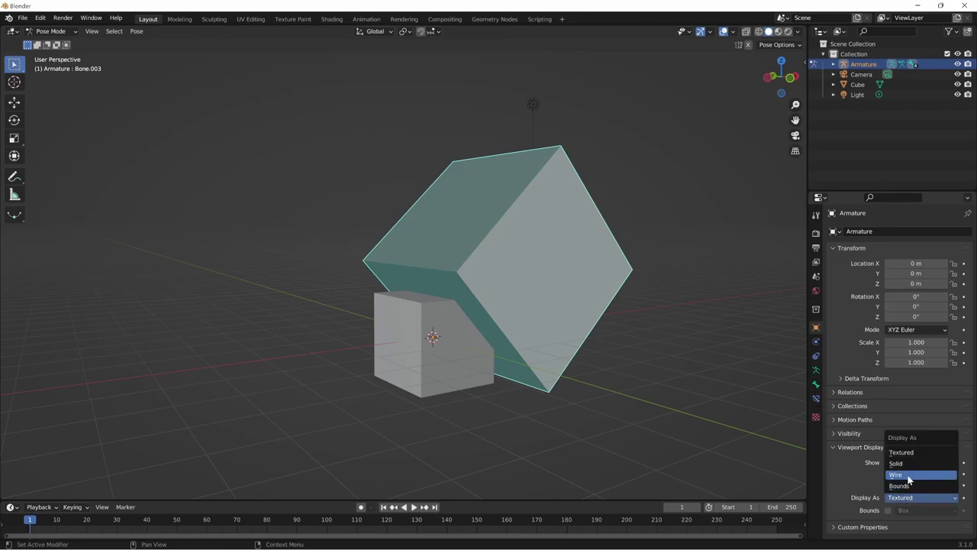
Set the armature to display as Wire with In Front enabled so bones show through the cube.
click(906, 479)
middle_drag(720, 439, 696, 450)
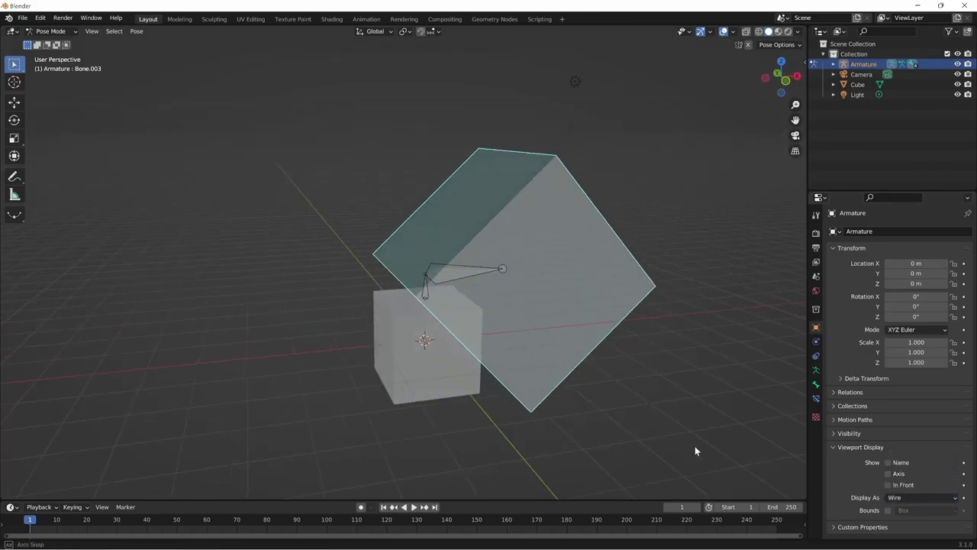
click(904, 484)
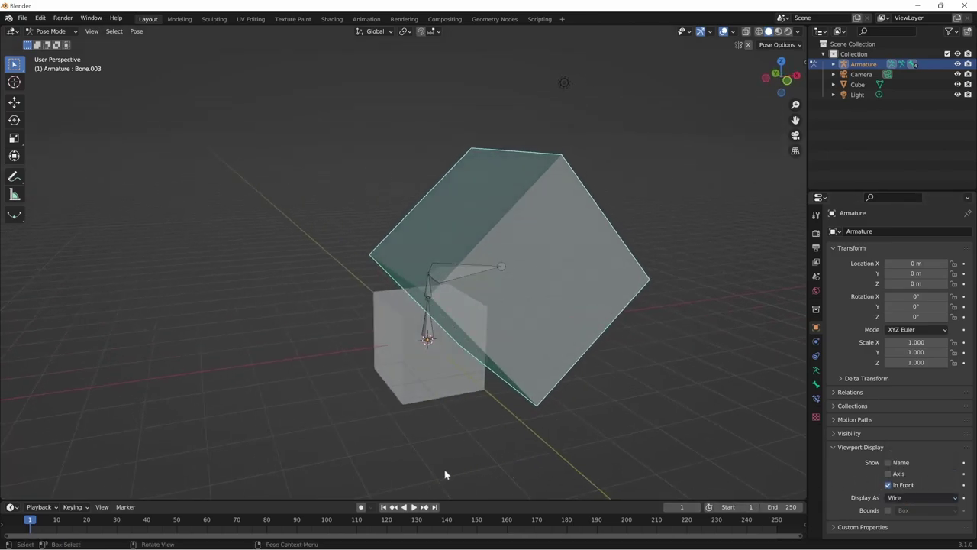
scroll(517, 363, up, 3)
mouse_move(517, 363)
middle_down()
mouse_move(589, 324)
mouse_move(593, 400)
mouse_move(671, 390)
mouse_move(585, 391)
mouse_move(606, 421)
middle_up()
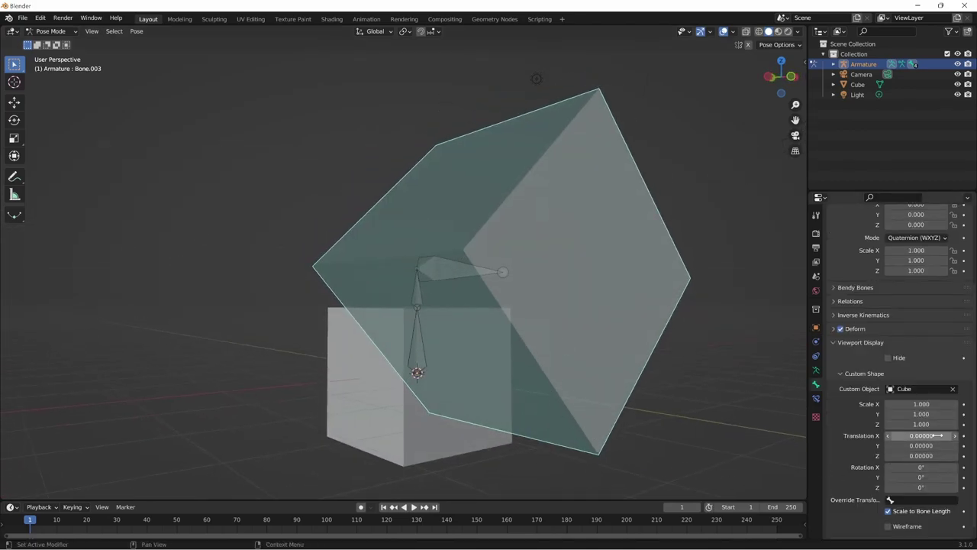
Clear Bone.003's custom shape and assign the Cube as Bone.001's custom shape.
click(953, 390)
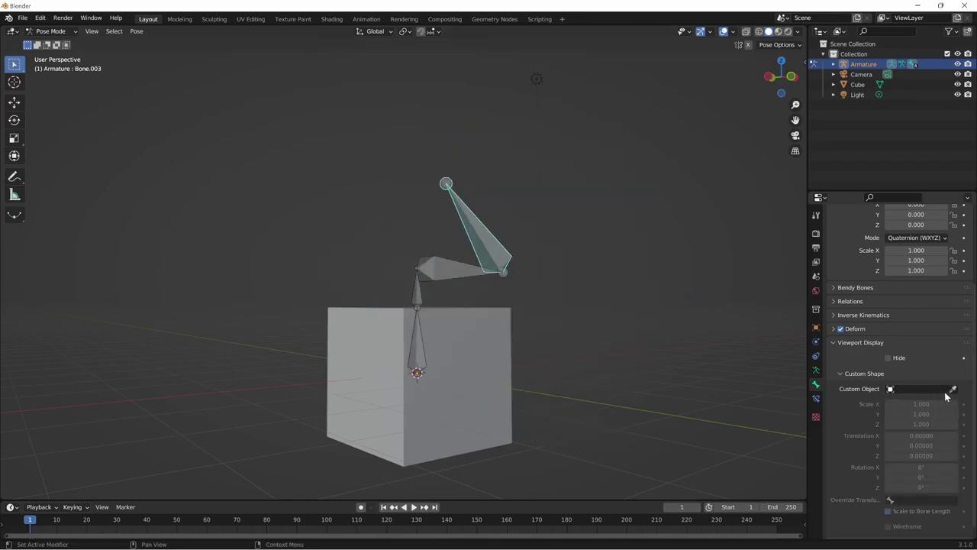
mouse_move(679, 389)
middle_down()
mouse_move(621, 415)
mouse_move(575, 453)
middle_up()
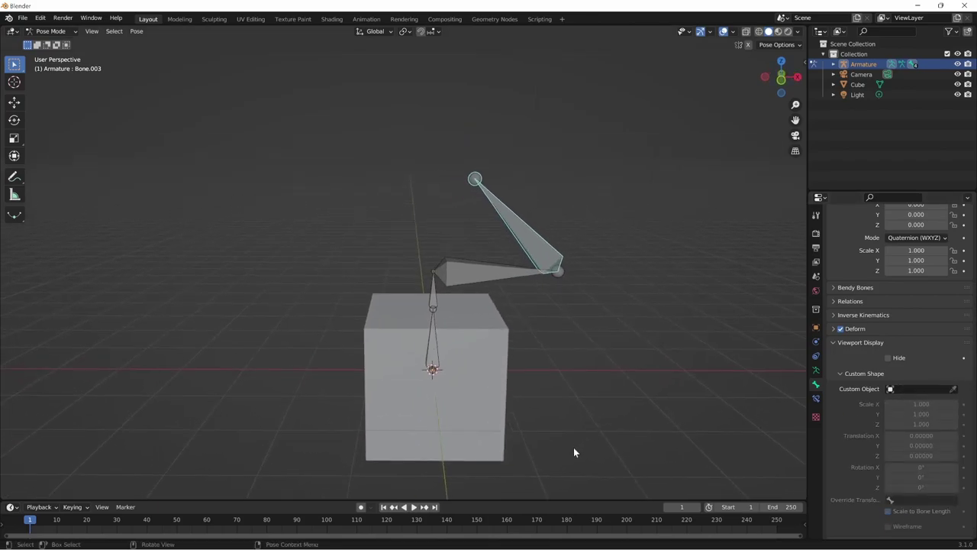
click(433, 306)
middle_drag(441, 307, 534, 419)
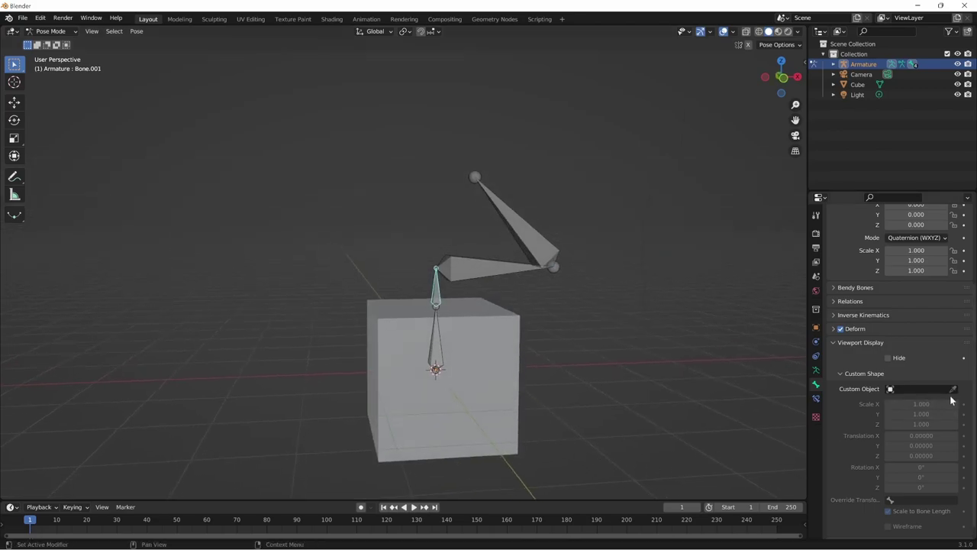
click(953, 391)
click(504, 412)
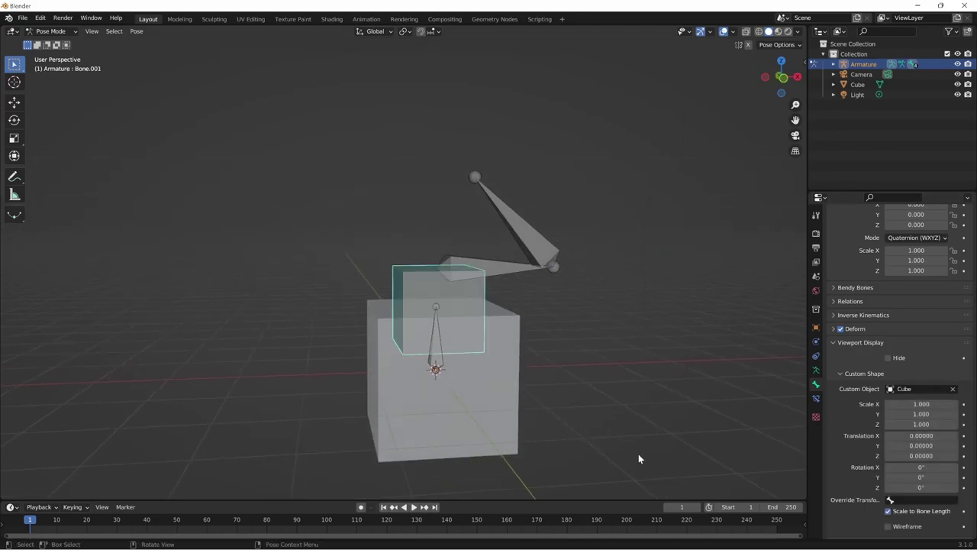
Select Bone.003 and give it the Cube as custom shape again.
mouse_move(639, 458)
middle_down()
mouse_move(731, 459)
mouse_move(591, 447)
middle_up()
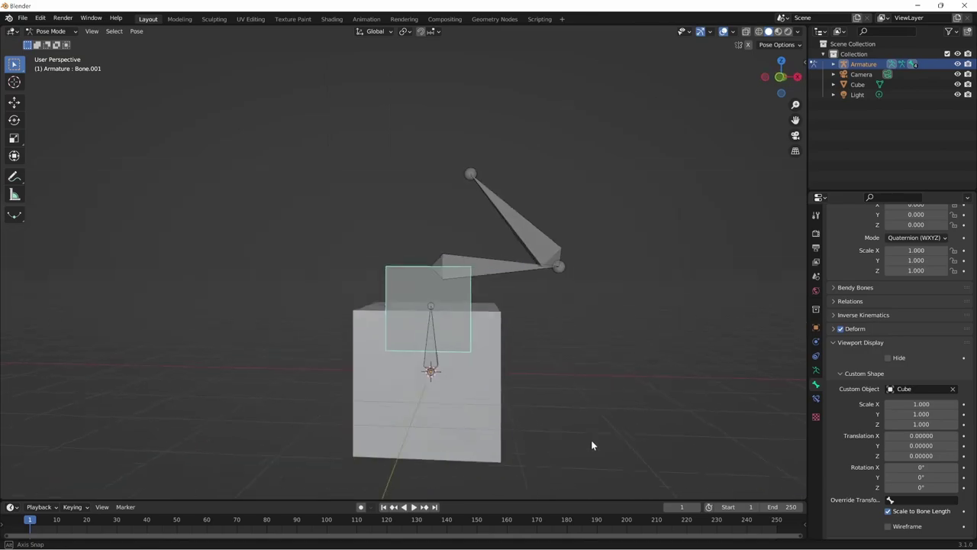
click(557, 273)
click(953, 389)
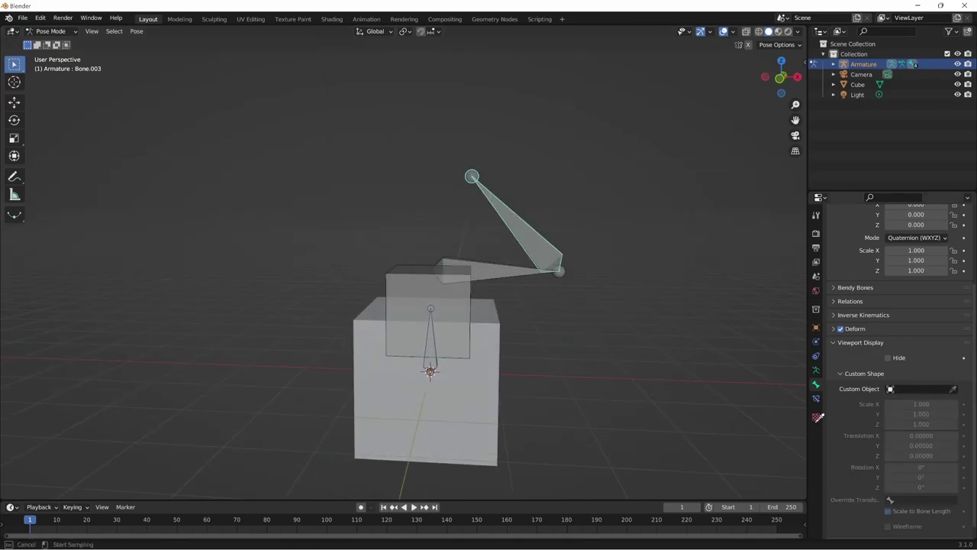
click(462, 403)
middle_drag(591, 448, 625, 454)
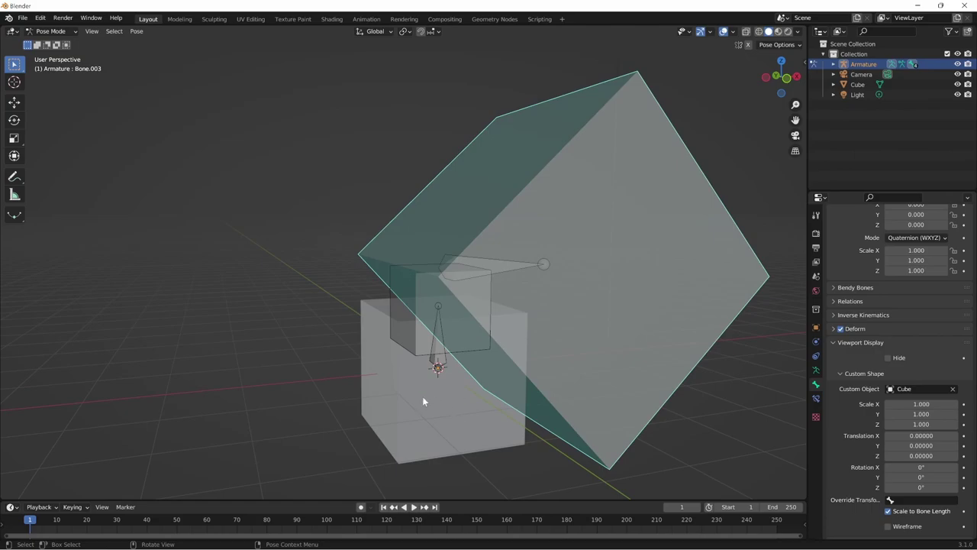
middle_drag(423, 401, 461, 399)
Select Bone.001 with its small cube shape and test-rotate it.
click(515, 457)
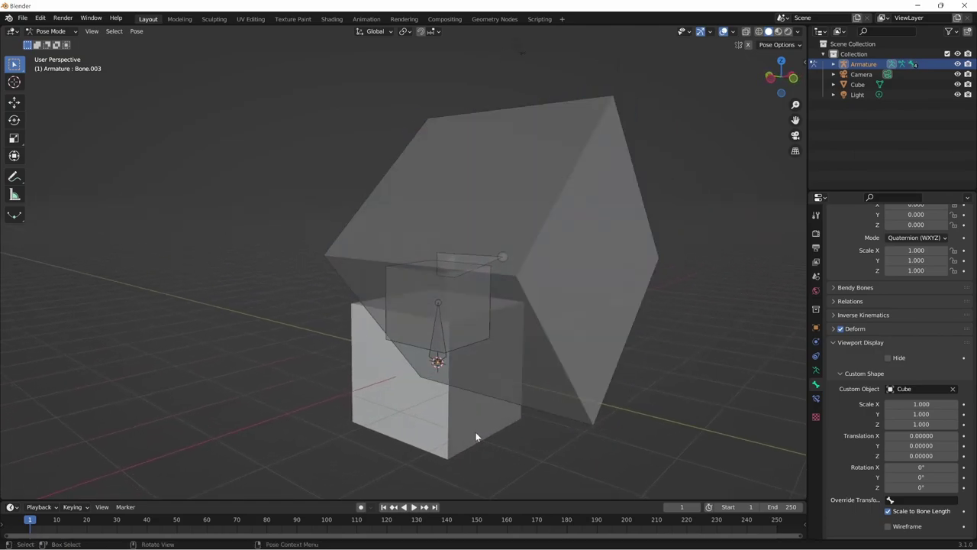
mouse_move(475, 432)
middle_down()
mouse_move(441, 388)
mouse_move(540, 371)
middle_up()
click(659, 433)
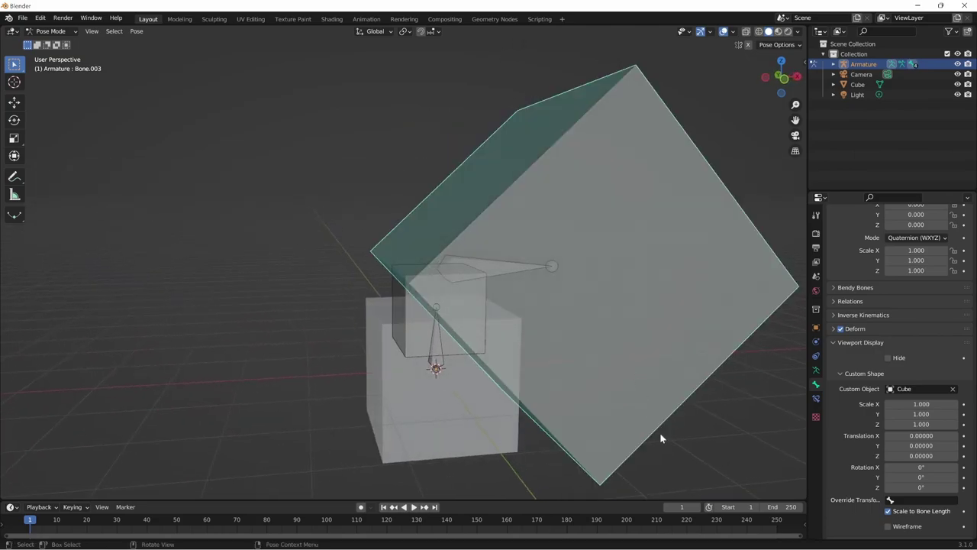
mouse_move(659, 432)
middle_down()
mouse_move(662, 424)
mouse_move(675, 484)
middle_up()
key(r)
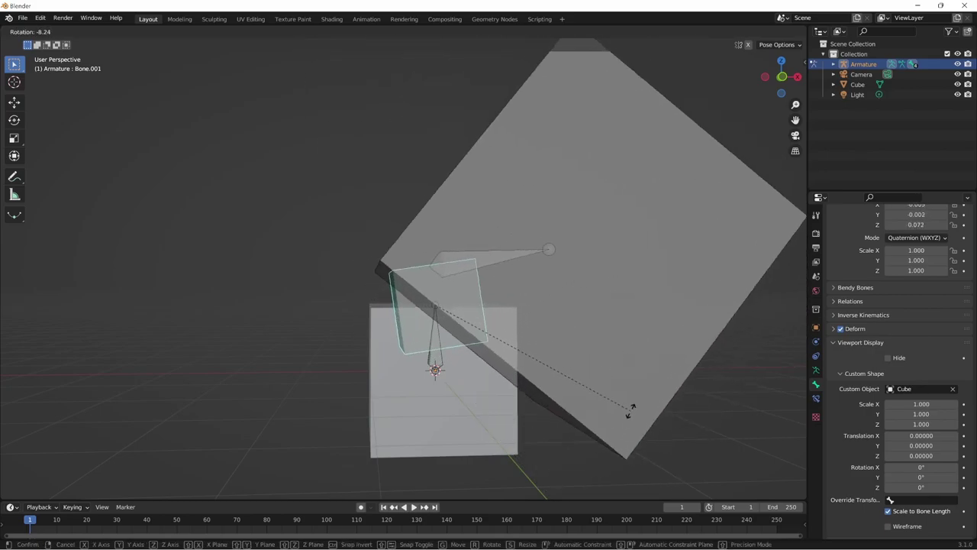
click(618, 419)
Clear and re-pick the Cube as Bone.001's custom shape, then inspect from a frontal view.
scroll(537, 433, up, 3)
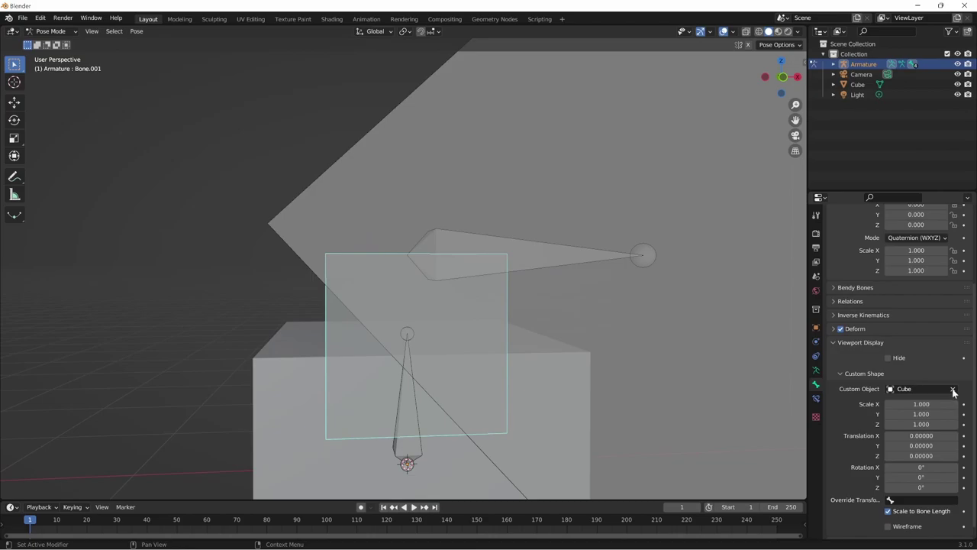
click(953, 389)
scroll(427, 356, up, 2)
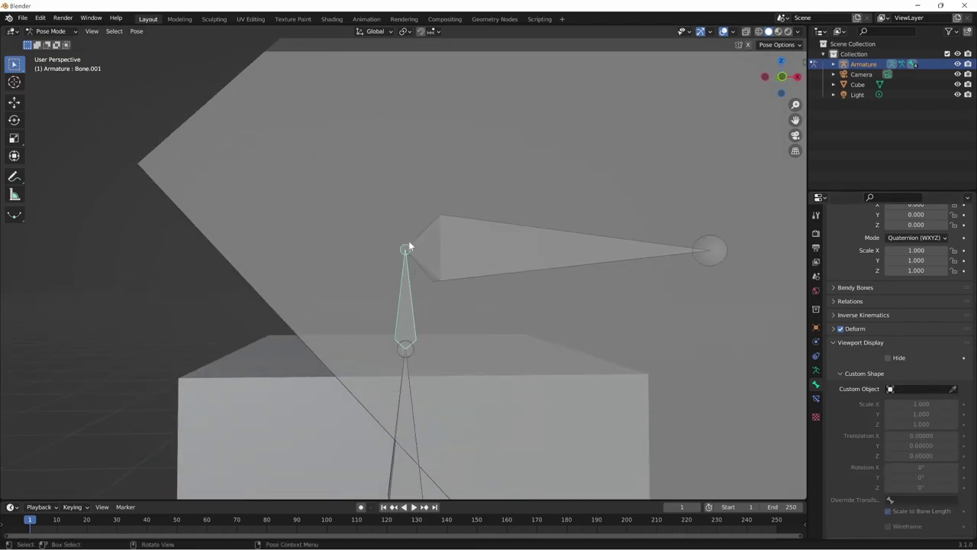
click(953, 389)
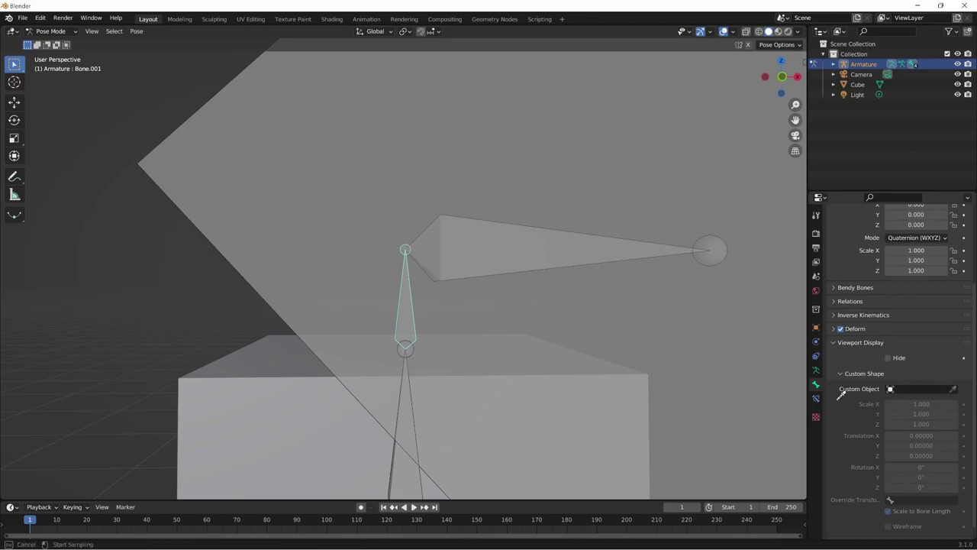
click(311, 452)
middle_drag(393, 402, 409, 350)
ctrl+middle_drag(603, 314, 454, 448)
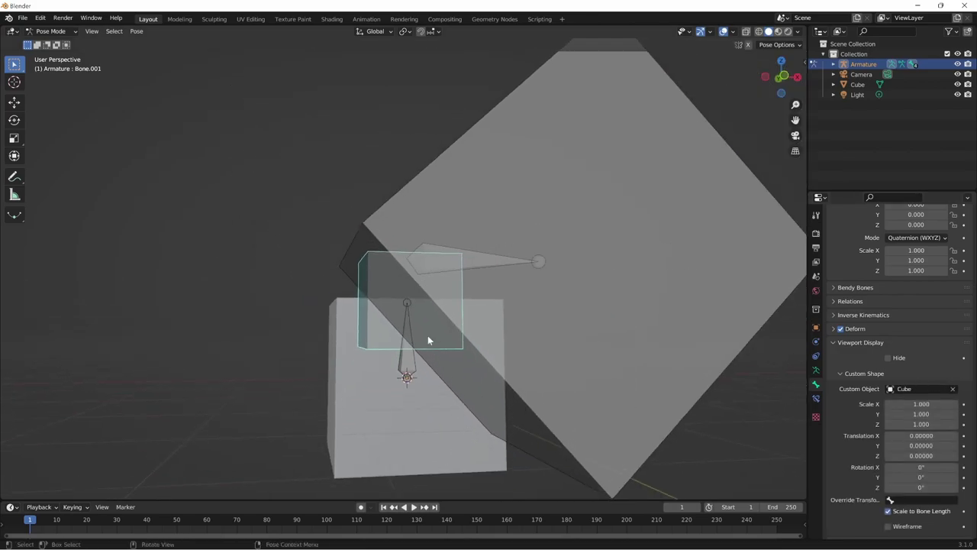
middle_drag(410, 404, 398, 407)
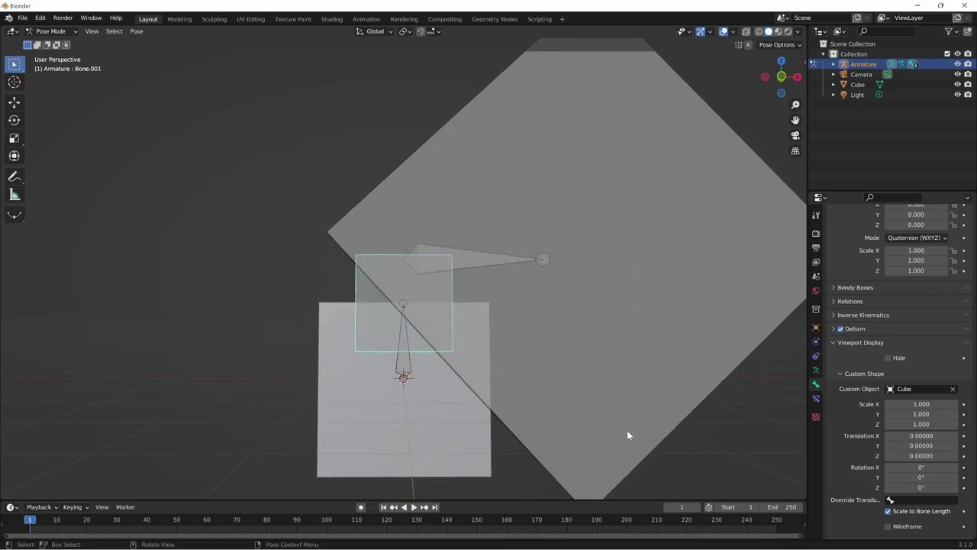
mouse_move(539, 449)
middle_down()
mouse_move(542, 486)
mouse_move(626, 451)
mouse_move(545, 460)
mouse_move(558, 460)
mouse_move(559, 419)
mouse_move(558, 447)
middle_up()
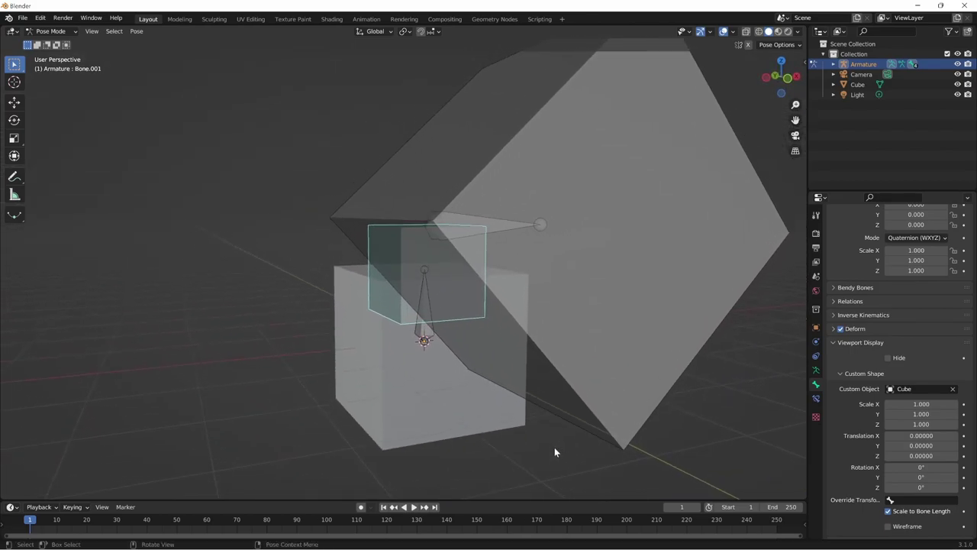
In Object Mode, select the Cube, enter Edit Mode, and select only its top face.
key(ctrl+Tab)
click(440, 418)
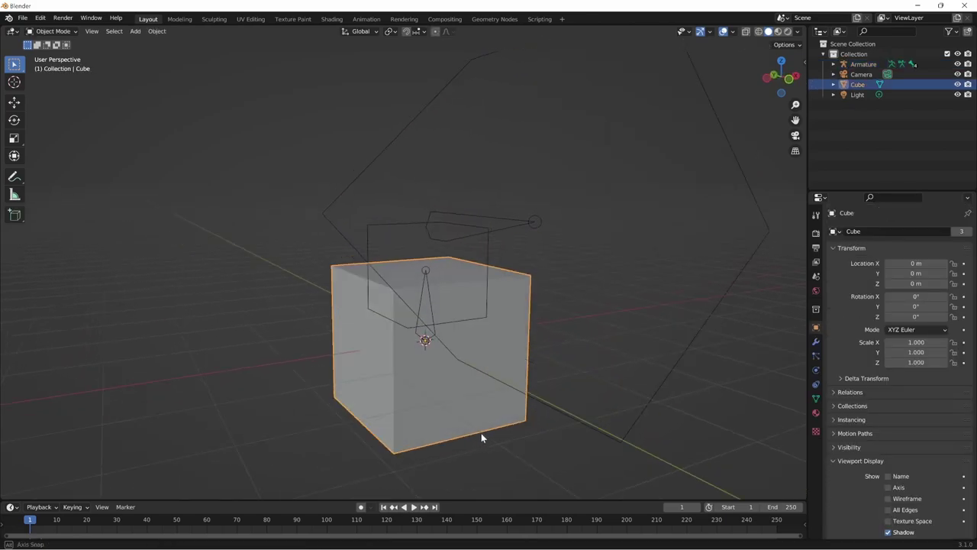
mouse_move(481, 433)
middle_down()
mouse_move(469, 443)
mouse_move(499, 436)
mouse_move(535, 447)
mouse_move(507, 460)
mouse_move(491, 425)
middle_up()
key(Tab)
key(alt+a)
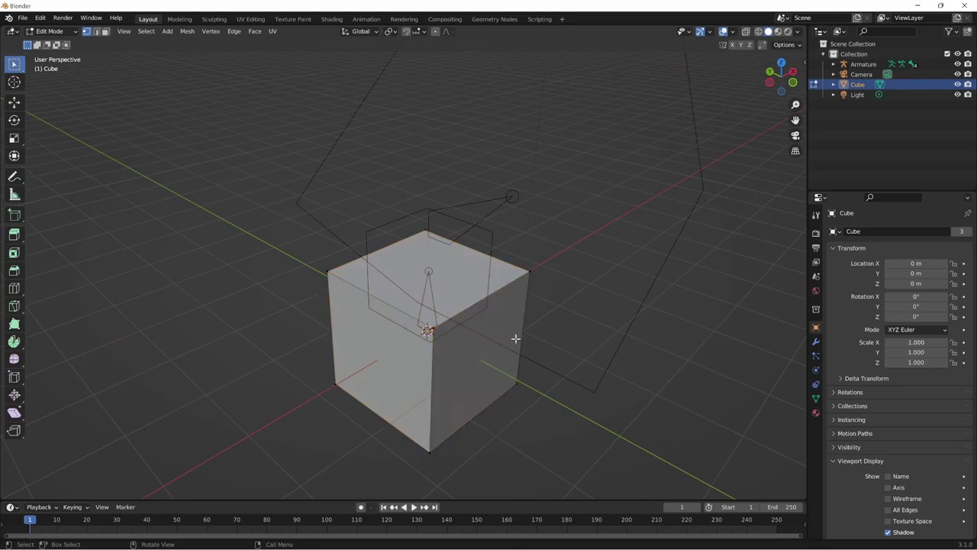
key(3)
click(488, 294)
middle_drag(535, 320, 637, 411)
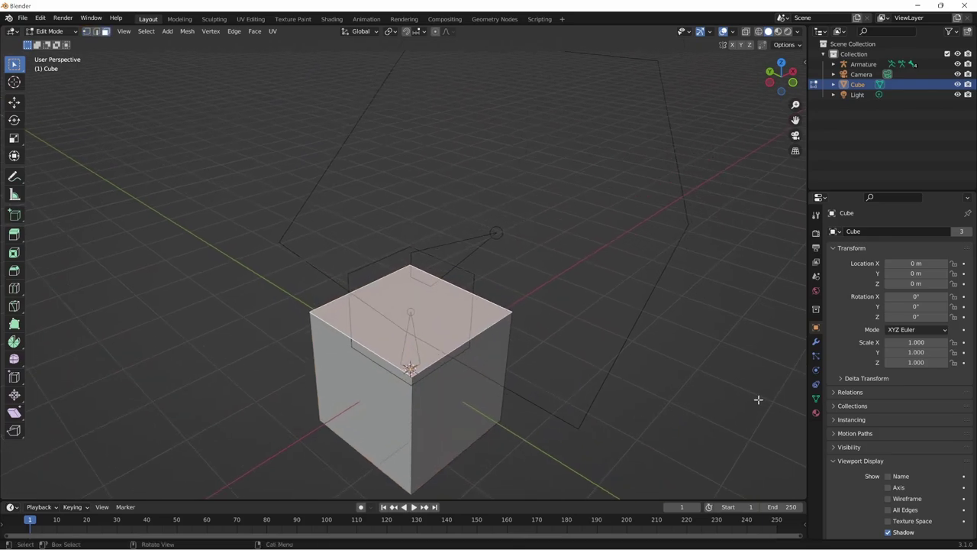
Scale the top face to 0.5, then return the armature to Pose Mode.
key(s)
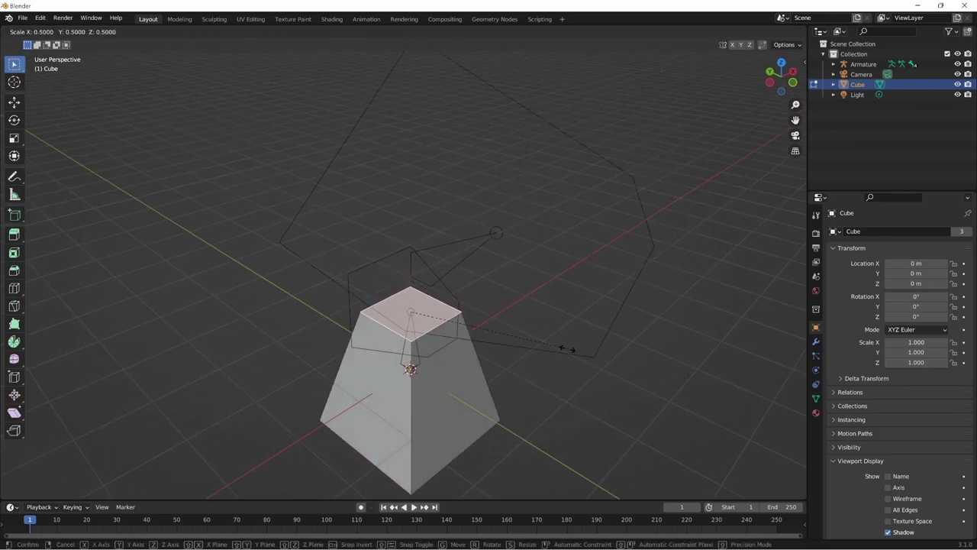
click(516, 337)
mouse_move(561, 388)
middle_down()
mouse_move(519, 392)
mouse_move(570, 408)
middle_up()
key(Tab)
click(610, 331)
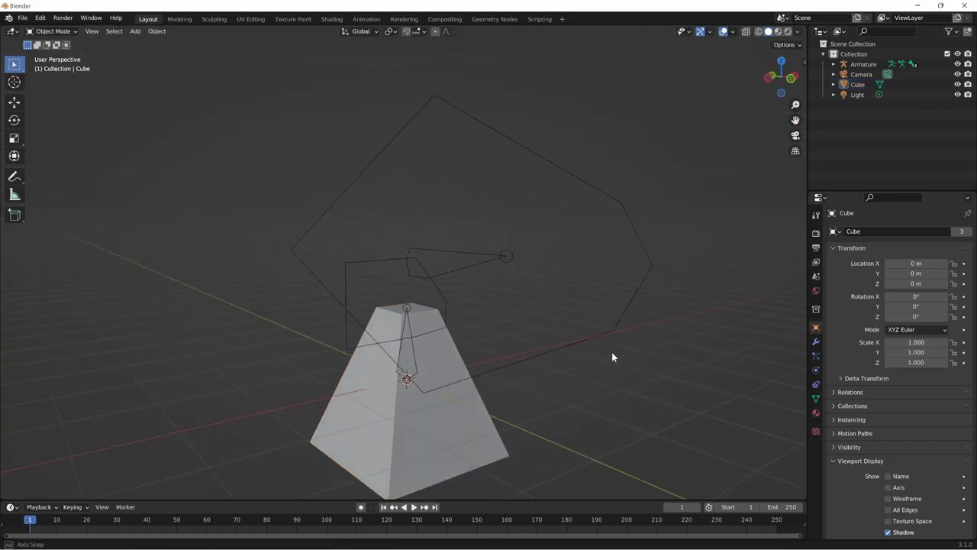
key(ctrl+Tab)
Orbit around the tapered custom shapes and select Bone.003.
mouse_move(641, 353)
middle_down()
mouse_move(577, 360)
mouse_move(585, 386)
mouse_move(526, 411)
mouse_move(609, 415)
middle_up()
mouse_move(610, 367)
middle_down()
mouse_move(530, 453)
mouse_move(453, 420)
middle_up()
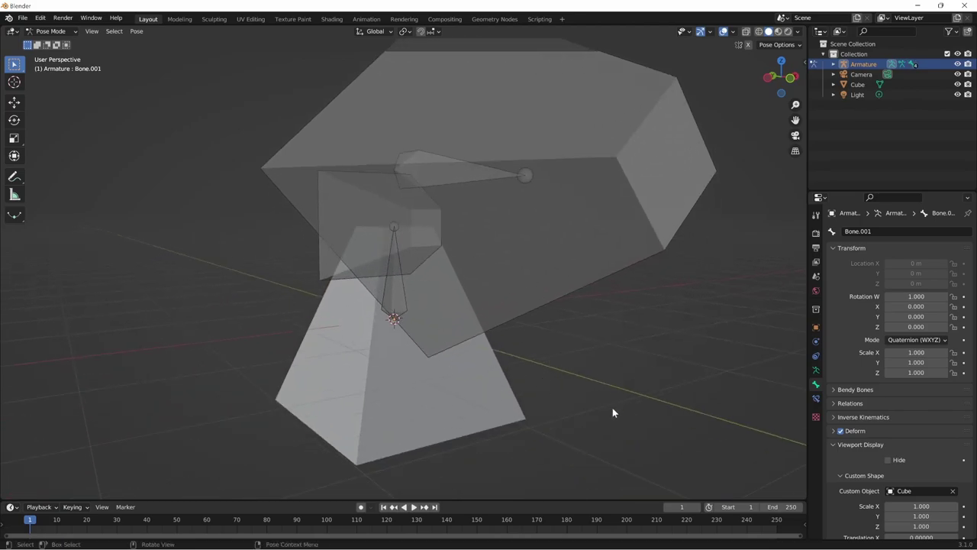
mouse_move(570, 286)
middle_down()
mouse_move(609, 320)
mouse_move(591, 410)
middle_up()
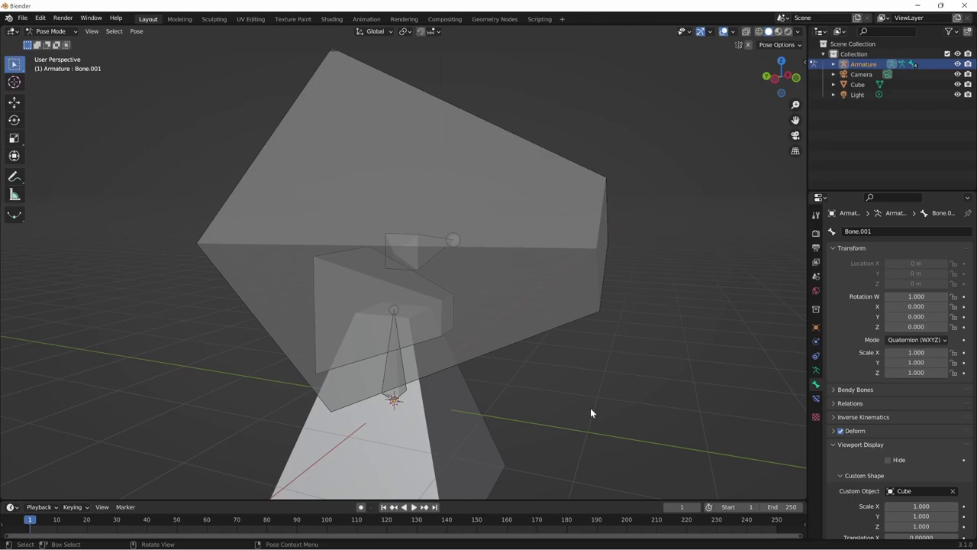
click(507, 323)
mouse_move(508, 323)
middle_down()
mouse_move(643, 366)
mouse_move(622, 345)
mouse_move(498, 373)
mouse_move(600, 389)
mouse_move(567, 444)
middle_up()
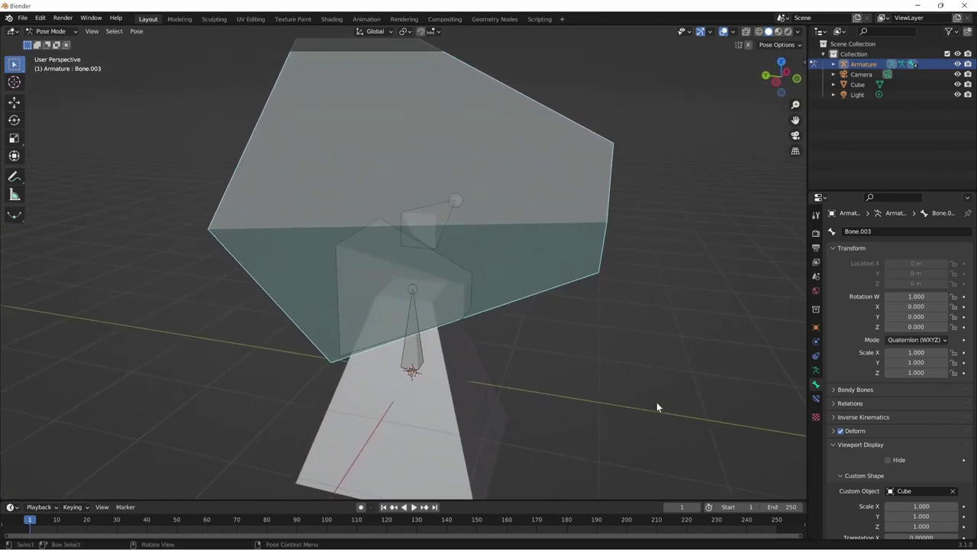
mouse_move(652, 427)
middle_down()
mouse_move(655, 436)
mouse_move(584, 409)
middle_up()
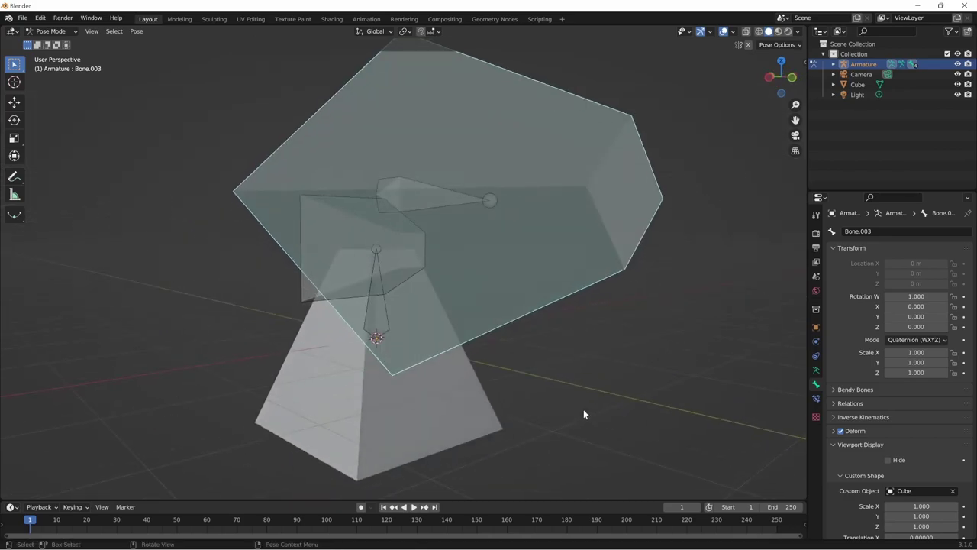
Return to Bone.001, clear its Cube custom shape, and show the sidebar with N.
key(ctrl+z)
mouse_move(584, 409)
middle_down()
mouse_move(563, 372)
mouse_move(626, 397)
middle_up()
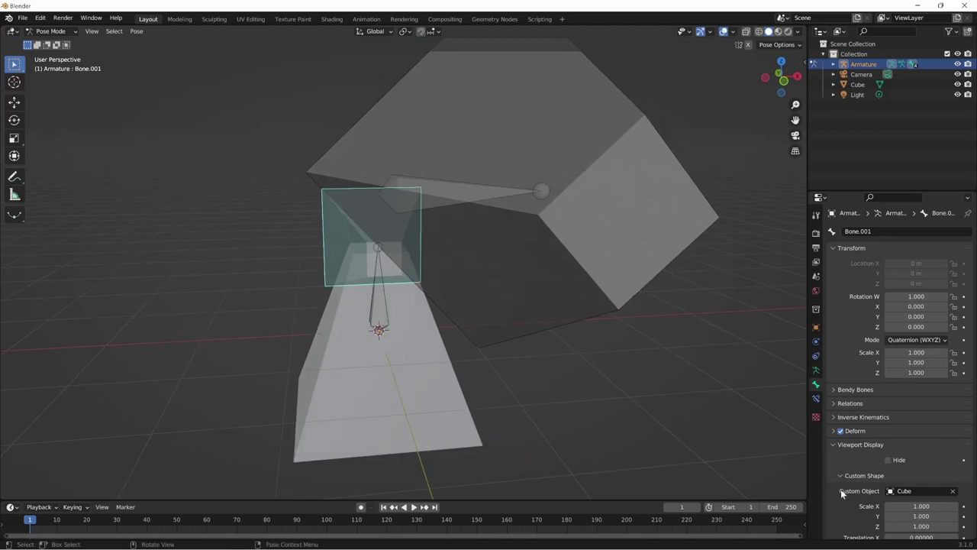
click(953, 491)
mouse_move(657, 428)
middle_down()
mouse_move(624, 422)
mouse_move(405, 286)
mouse_move(544, 410)
mouse_move(605, 374)
middle_up()
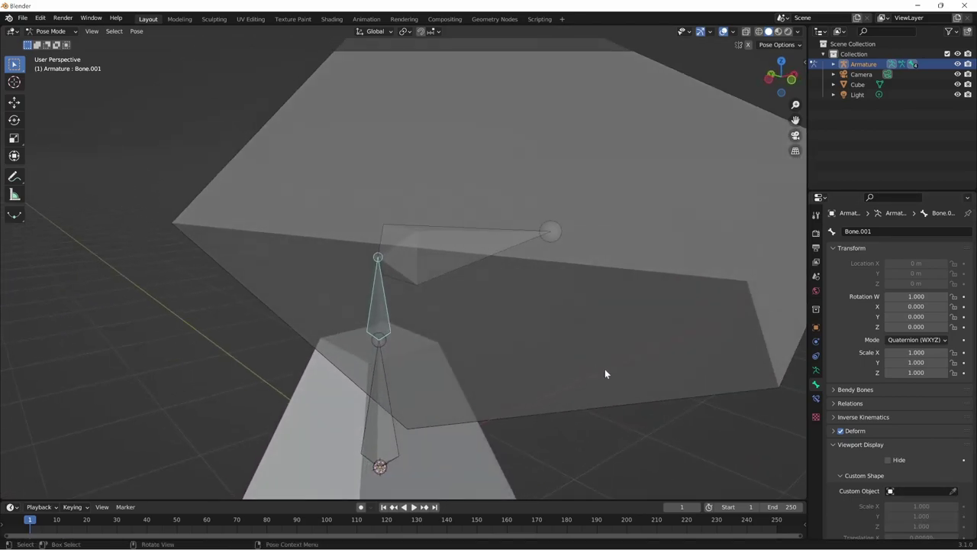
key(n)
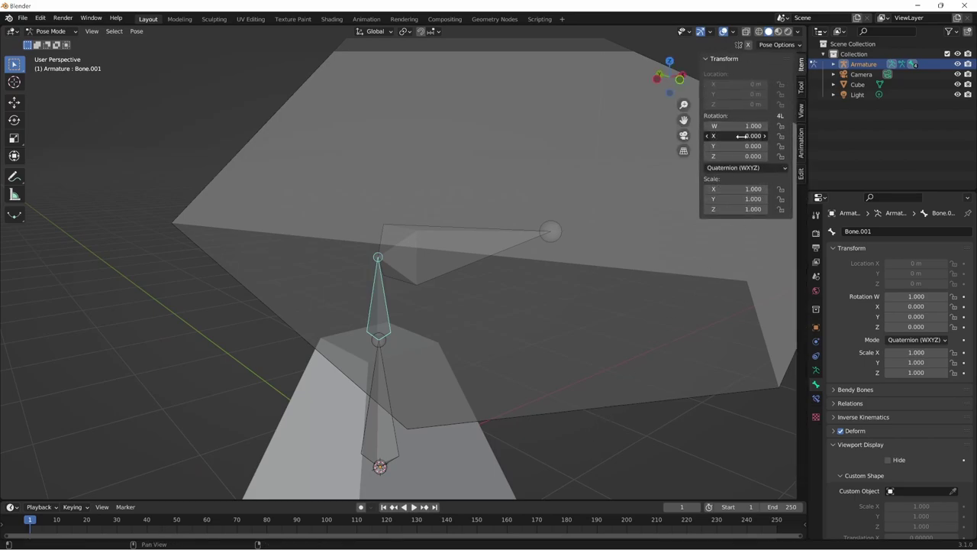
Switch Bone.001 from Quaternion to XYZ Euler, test-rotate it, then clear rotation to 0° with Alt+R.
mouse_move(741, 136)
mouse_down()
mouse_move(675, 147)
mouse_move(739, 147)
mouse_up()
click(756, 168)
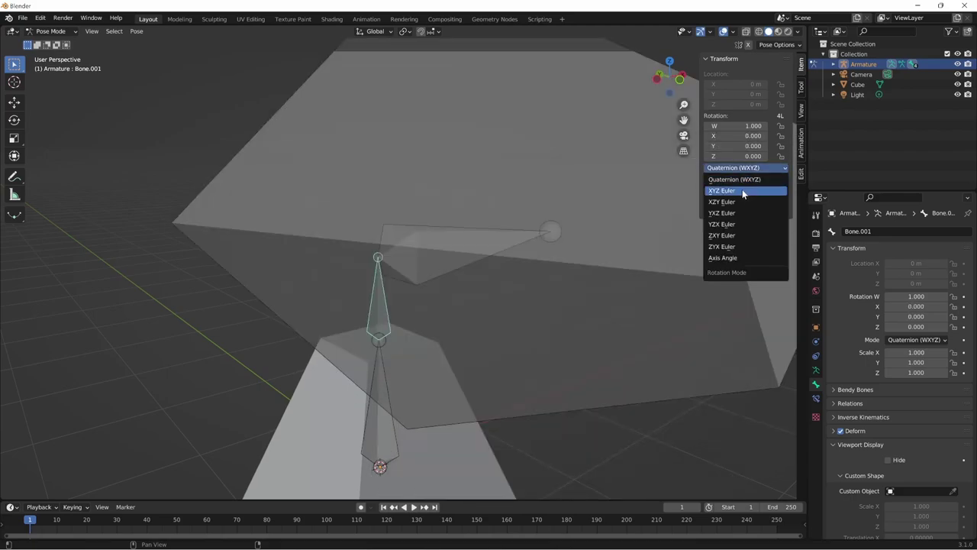
click(742, 190)
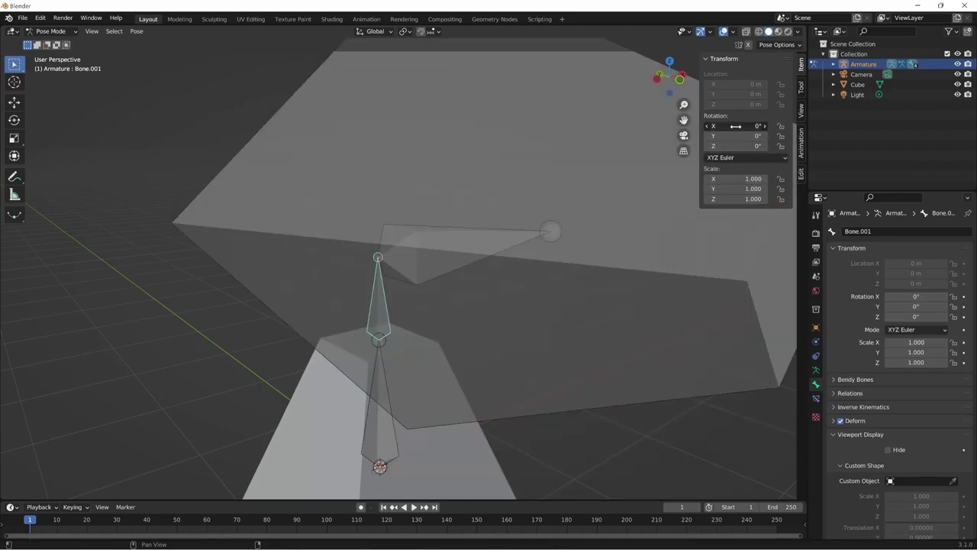
mouse_move(727, 126)
mouse_down()
mouse_move(485, 196)
mouse_move(634, 179)
mouse_move(633, 168)
mouse_up()
drag(744, 135, 584, 377)
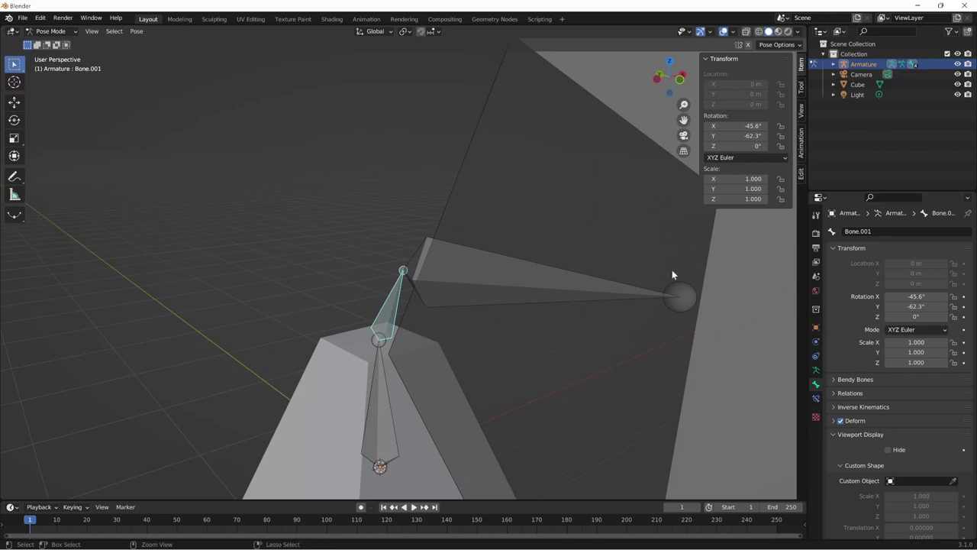
key(alt+r)
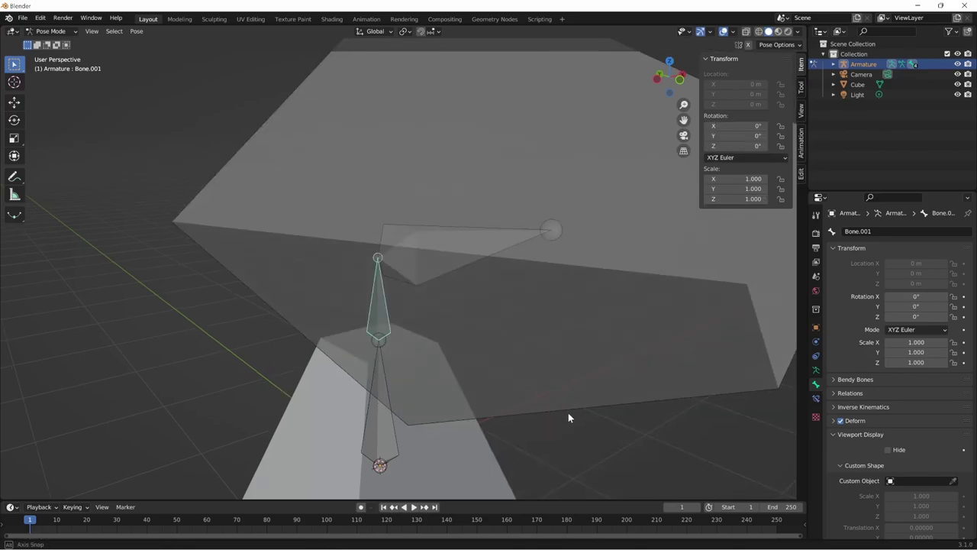
shift+middle_drag(573, 413, 538, 355)
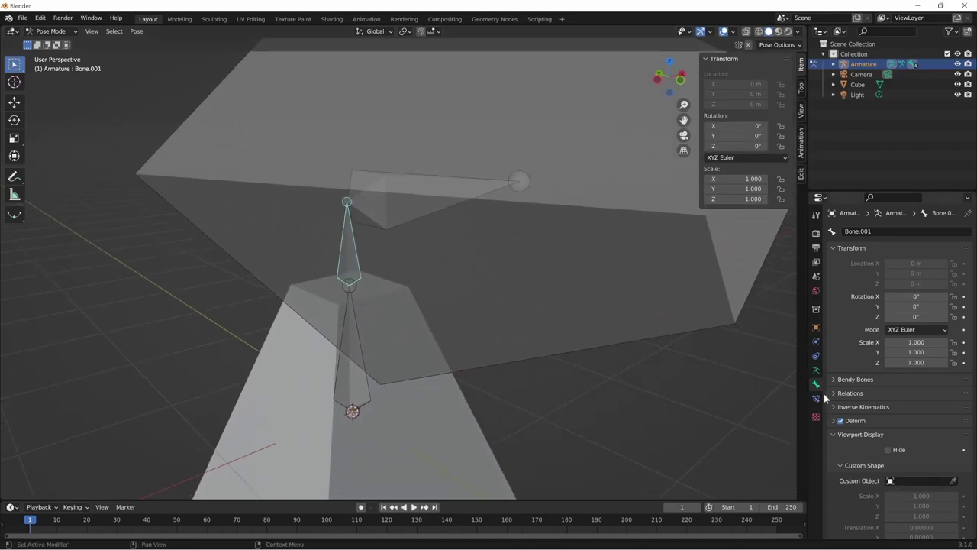
In Armature Data Viewport Display, toggle bone Axes on and off.
click(816, 371)
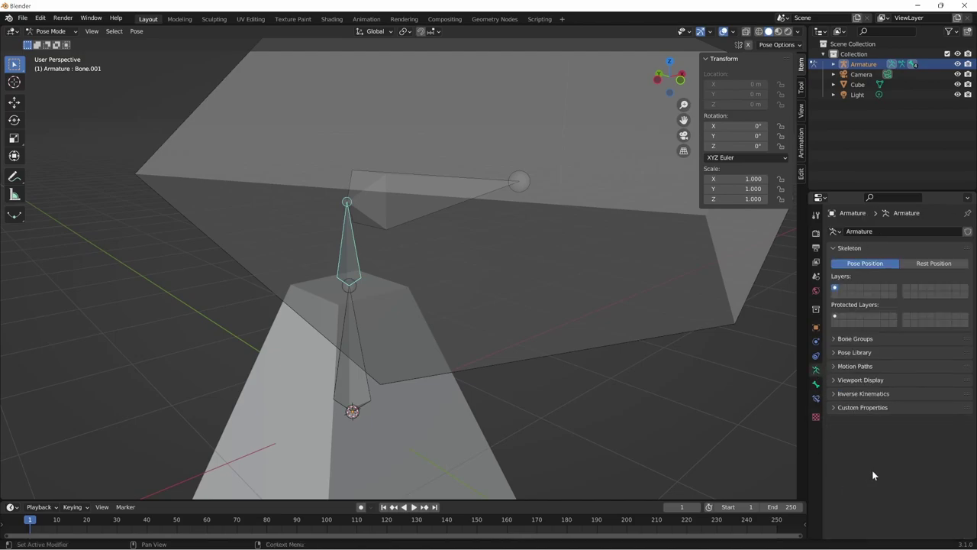
click(875, 381)
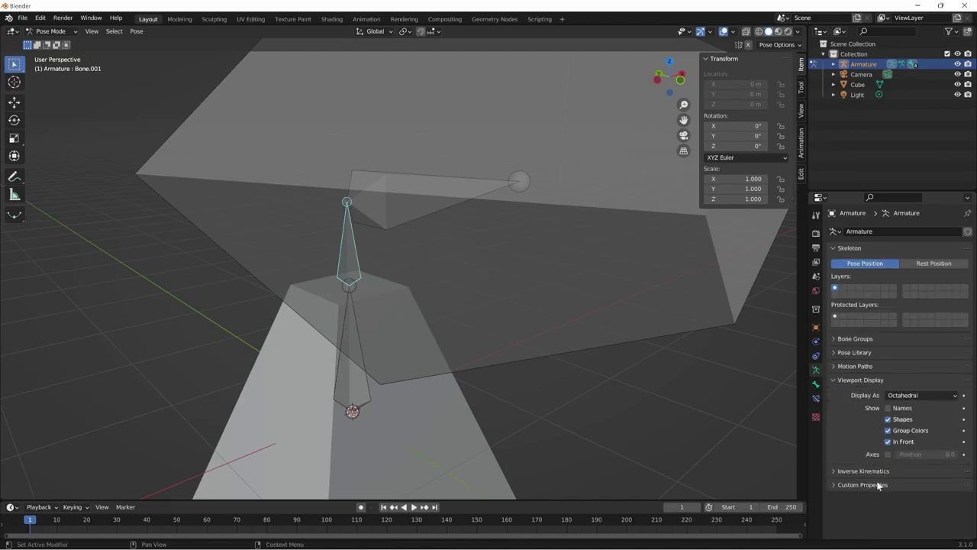
click(887, 455)
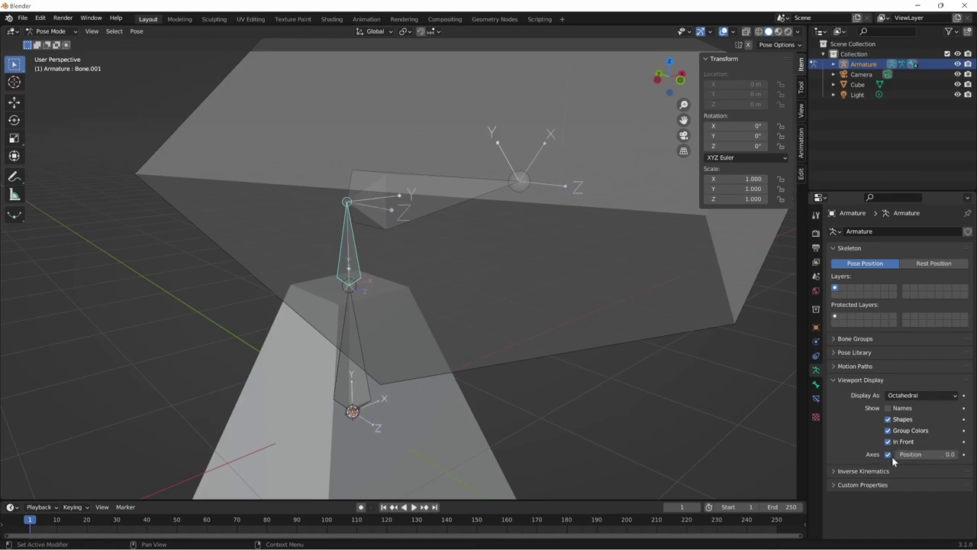
click(888, 455)
Toggle the armature object's Axis display on and off for comparison.
click(816, 327)
middle_drag(720, 385, 600, 393)
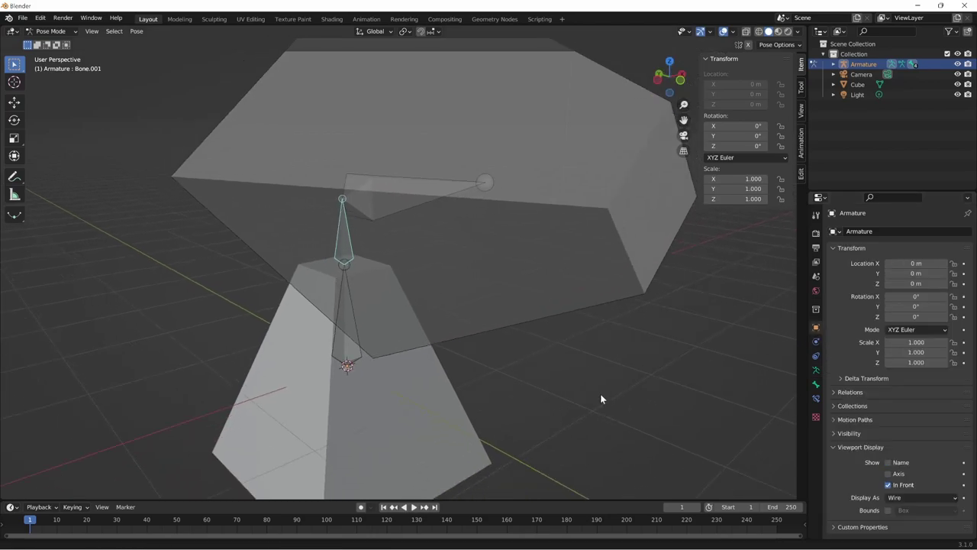
click(888, 473)
middle_drag(748, 449, 585, 426)
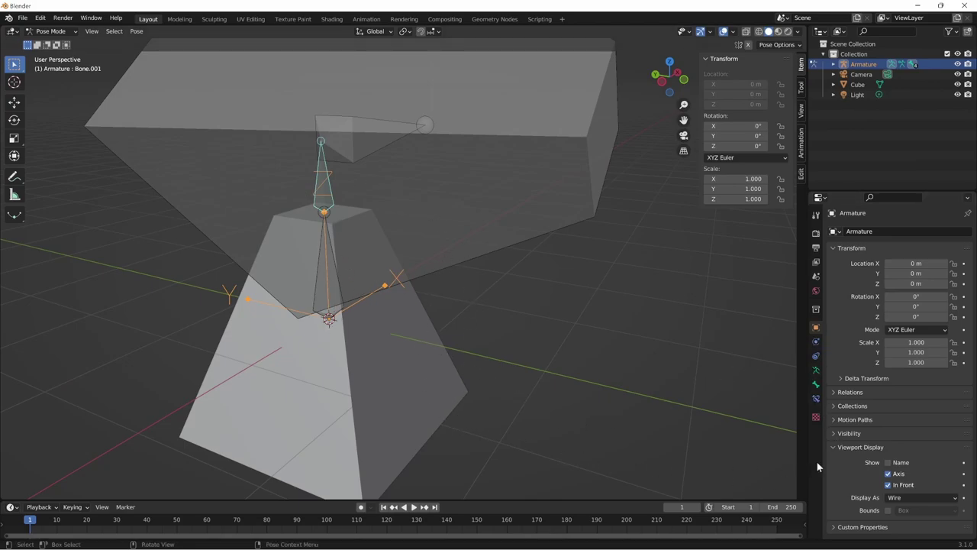
click(889, 474)
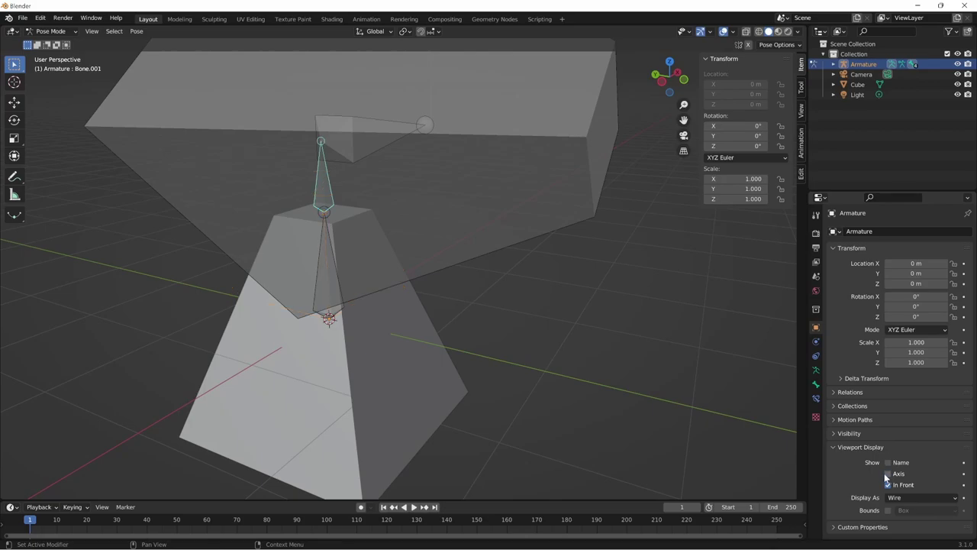
Turn bone Axes back on, select the lower bone 'Bone', and adjust the axes position along the bones.
click(816, 370)
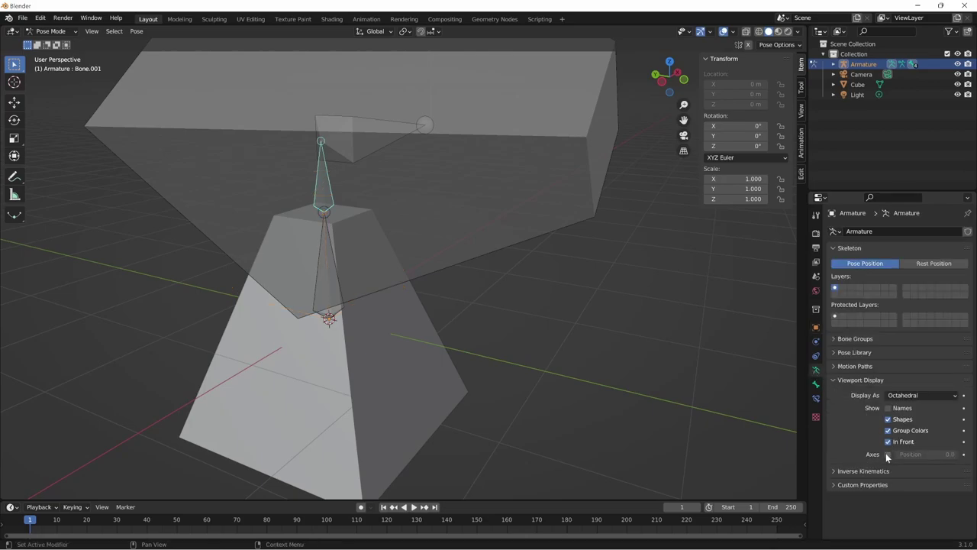
click(888, 454)
mouse_move(596, 397)
middle_down()
mouse_move(593, 469)
mouse_move(674, 359)
mouse_move(440, 392)
middle_up()
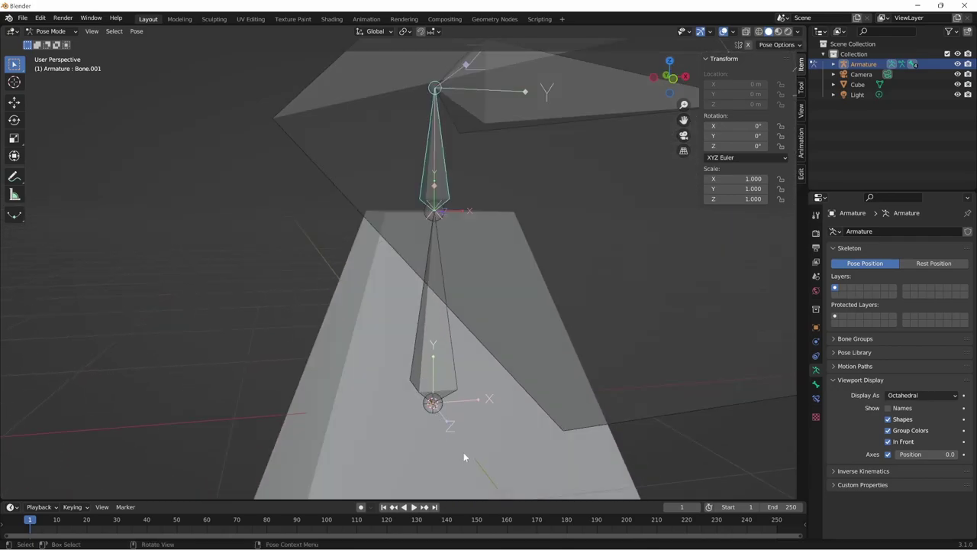
click(447, 388)
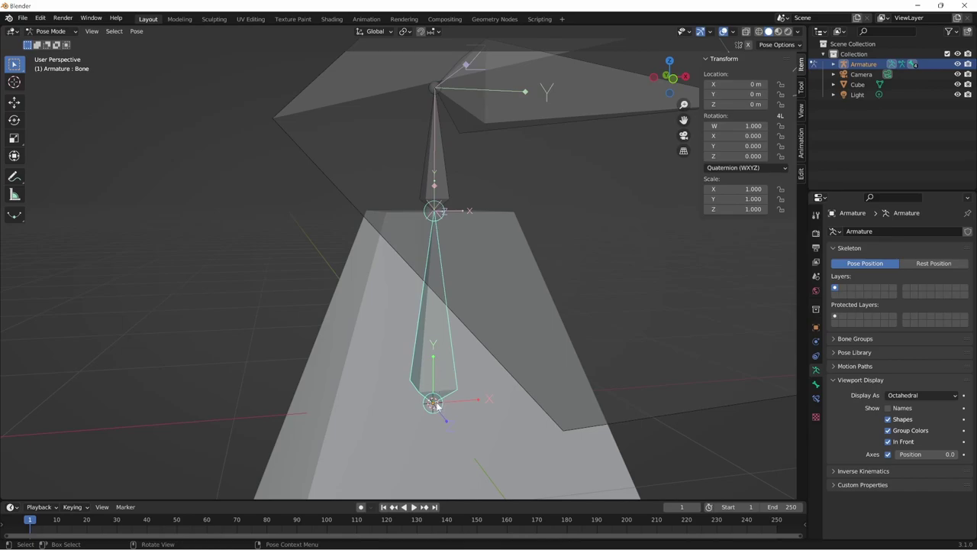
mouse_move(914, 457)
mouse_down()
mouse_move(950, 456)
mouse_move(902, 461)
mouse_up()
Select Bone.003 with the large cube shape and show its Bone properties.
middle_drag(603, 448, 478, 429)
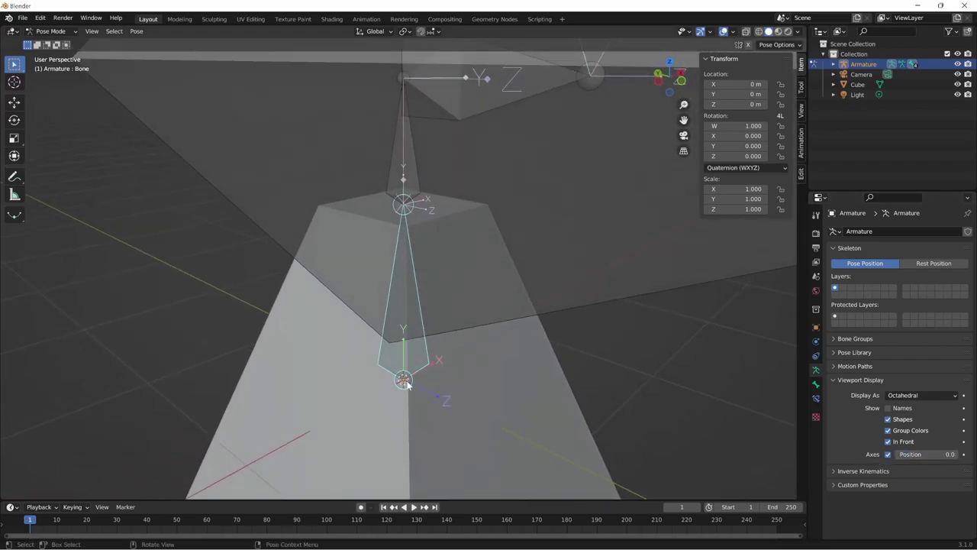
middle_drag(407, 385, 435, 365)
mouse_move(473, 298)
middle_down()
mouse_move(468, 287)
mouse_move(436, 369)
mouse_move(519, 430)
mouse_move(440, 483)
middle_up()
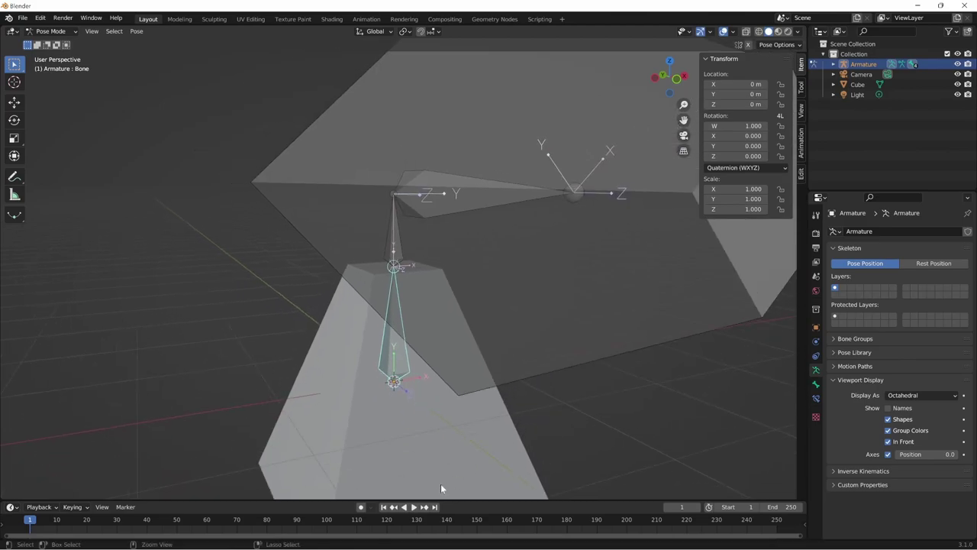
key(bracketright)
mouse_move(436, 356)
middle_down()
mouse_move(461, 355)
mouse_move(443, 421)
middle_up()
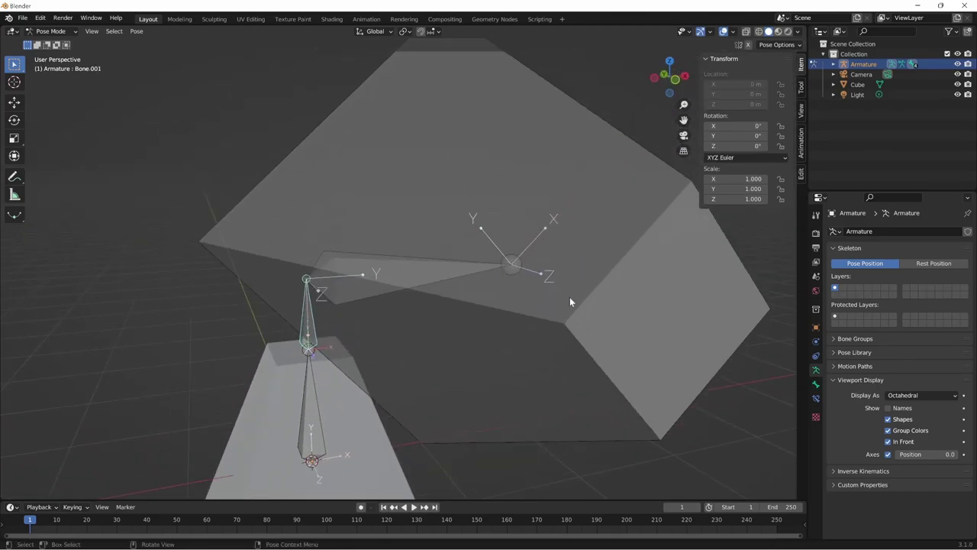
click(642, 402)
middle_drag(641, 402, 631, 398)
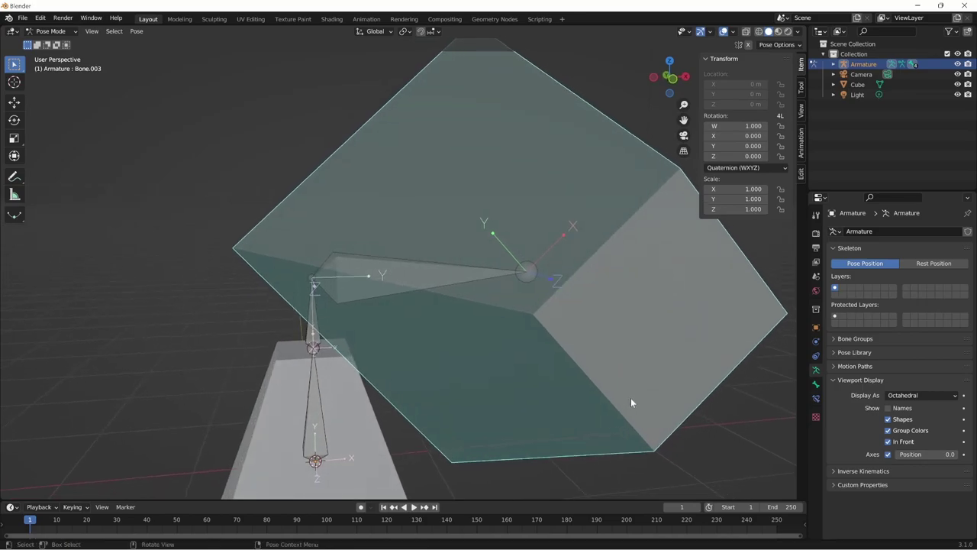
click(816, 385)
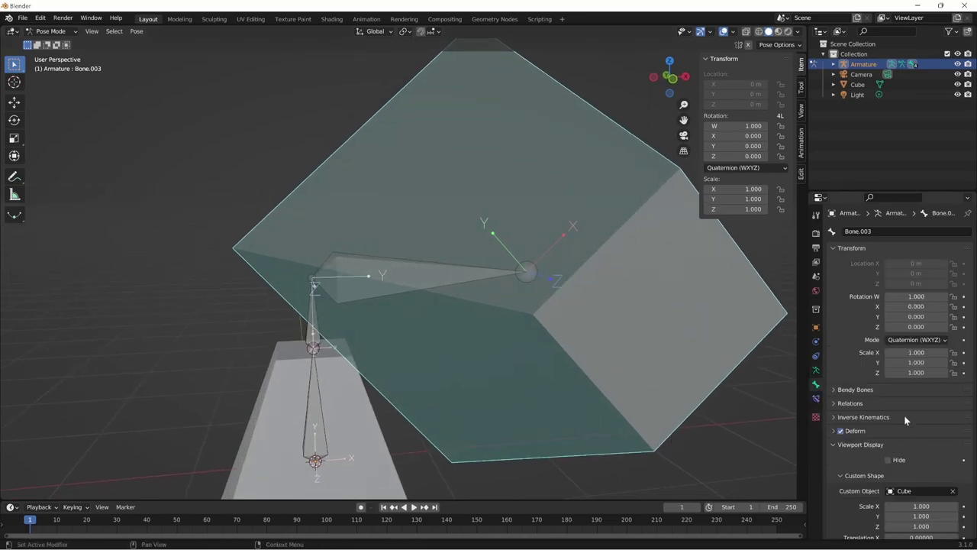
Clear the Cube from Bone.003's Custom Object, deselect it, and switch back to Object Mode.
click(953, 491)
mouse_move(635, 390)
middle_down()
mouse_move(617, 384)
mouse_move(601, 346)
middle_up()
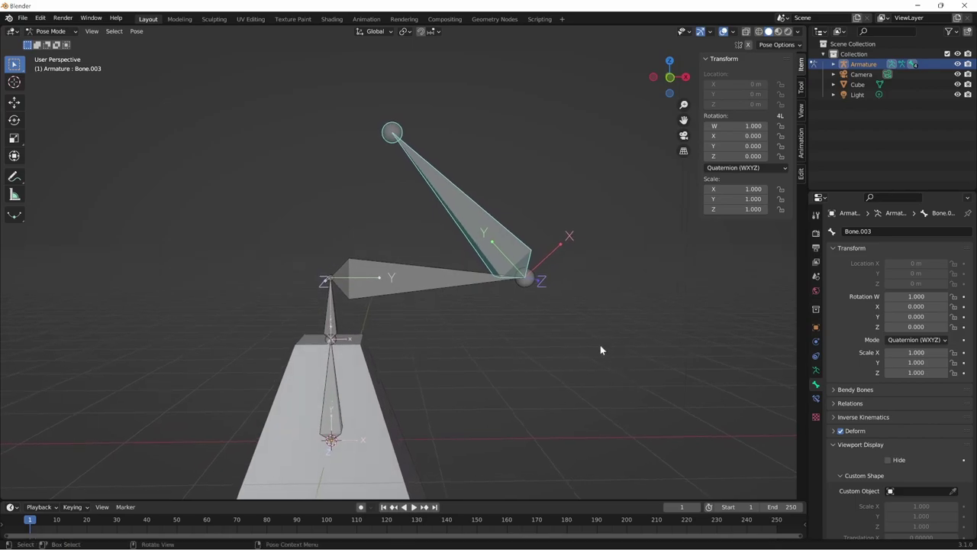
mouse_move(484, 247)
middle_down()
mouse_move(596, 371)
mouse_move(483, 250)
middle_up()
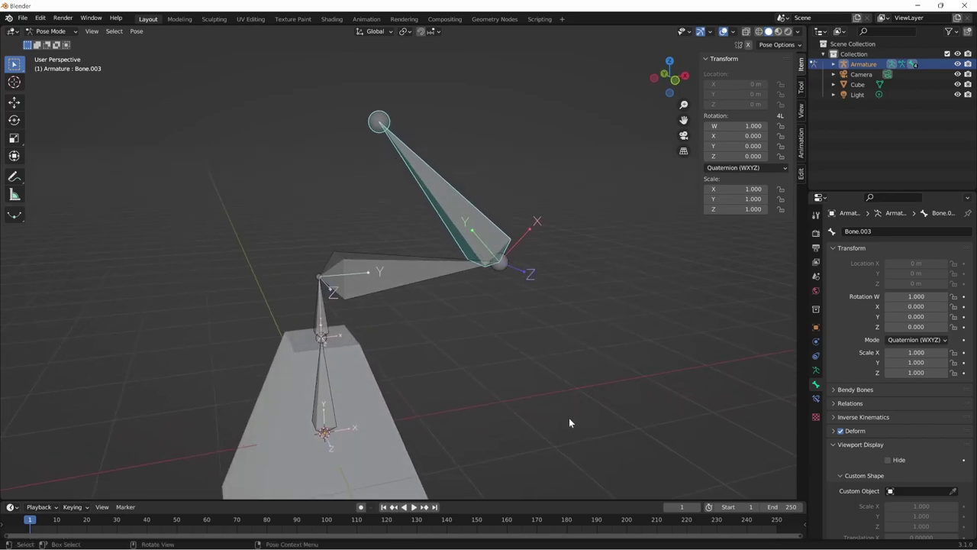
mouse_move(455, 242)
middle_down()
mouse_move(547, 309)
mouse_move(500, 381)
middle_up()
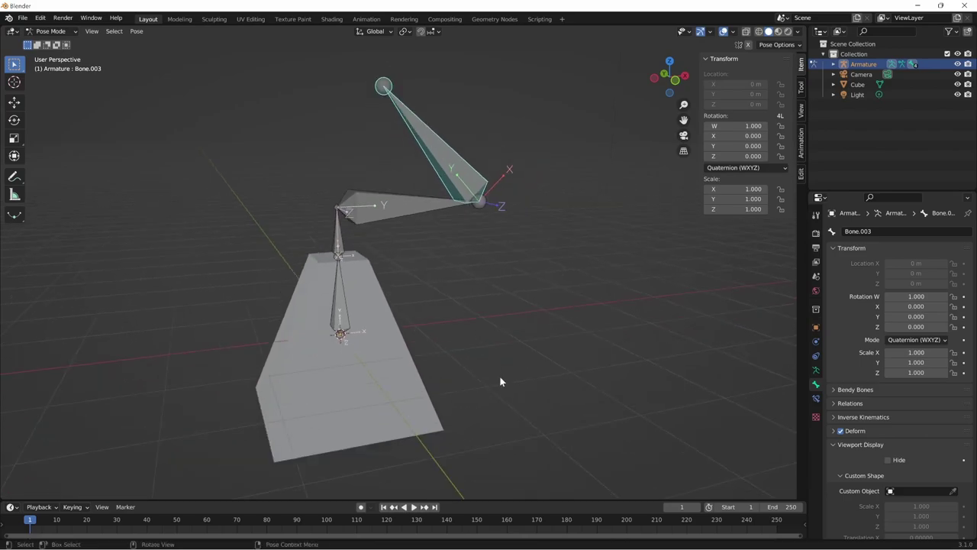
click(428, 442)
key(ctrl+Tab)
Select the Cube, try rotating it -90° about X, then undo the rotation.
click(427, 440)
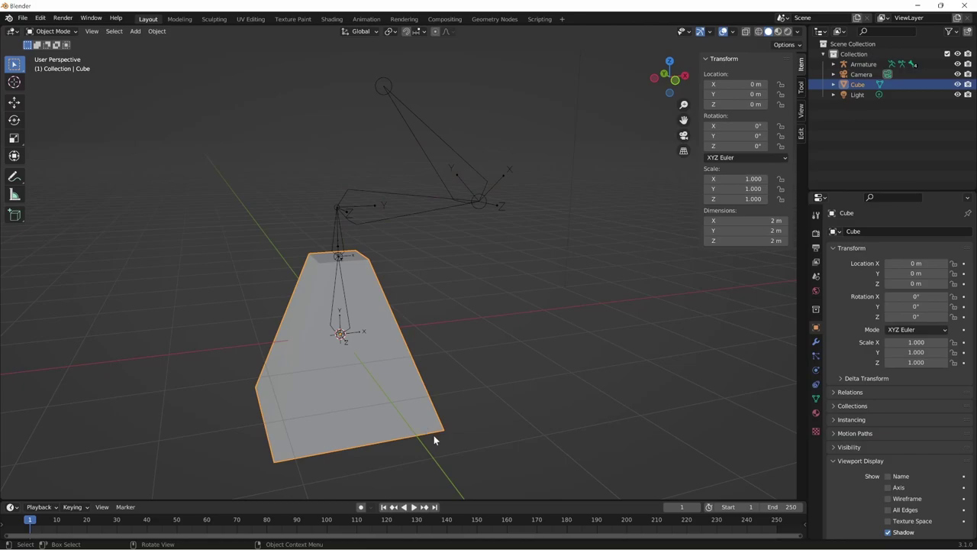
middle_drag(434, 439, 548, 438)
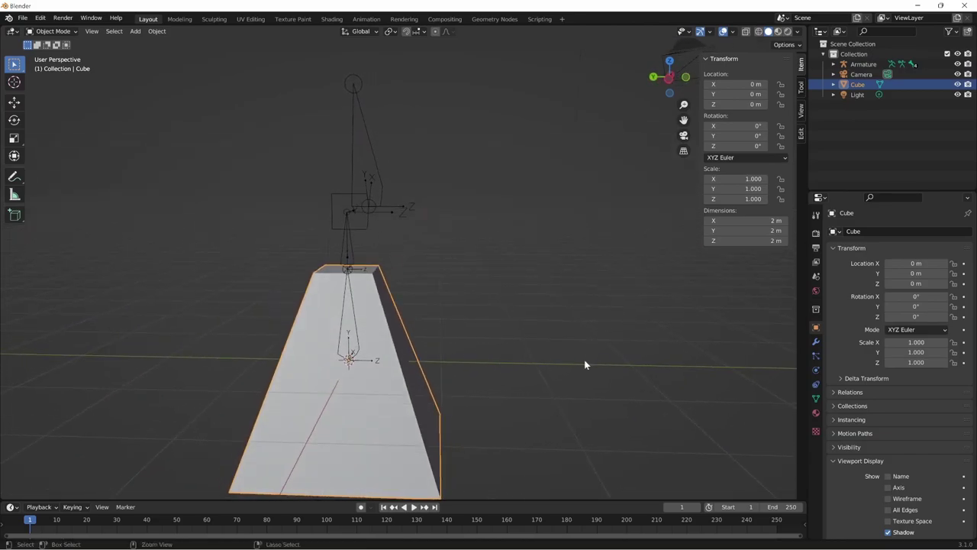
middle_drag(584, 363, 539, 375)
mouse_move(552, 443)
middle_down()
mouse_move(591, 435)
mouse_move(563, 440)
middle_up()
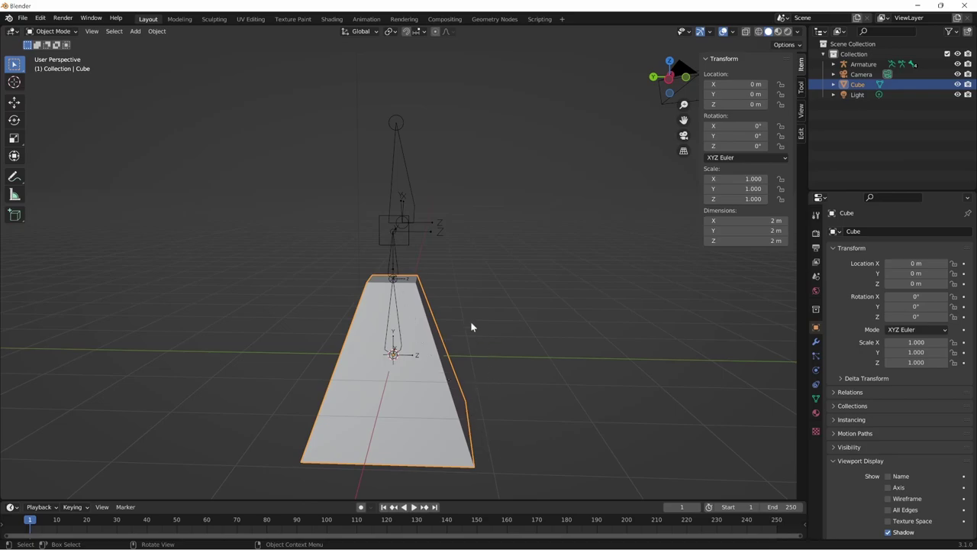
middle_drag(500, 432, 458, 419)
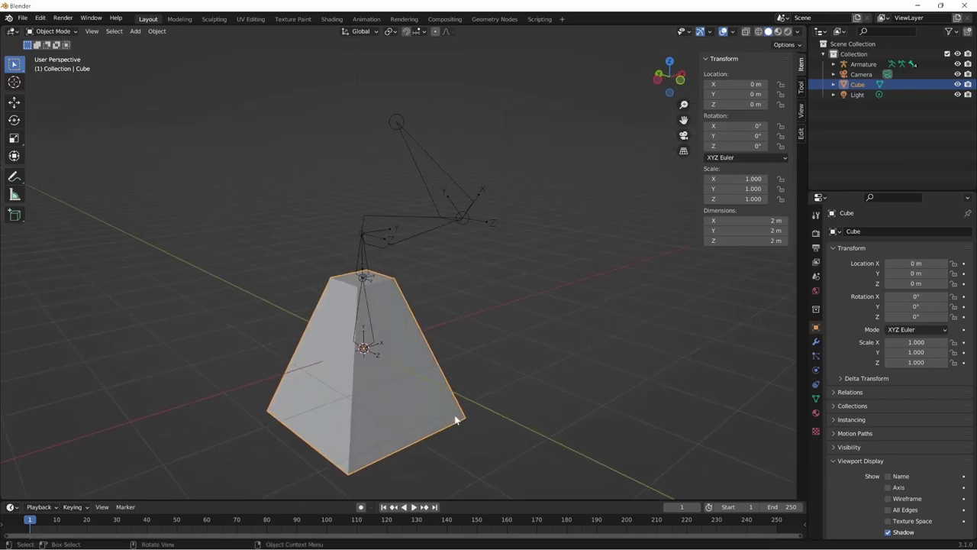
mouse_move(456, 419)
middle_down()
mouse_move(471, 331)
mouse_move(532, 362)
middle_up()
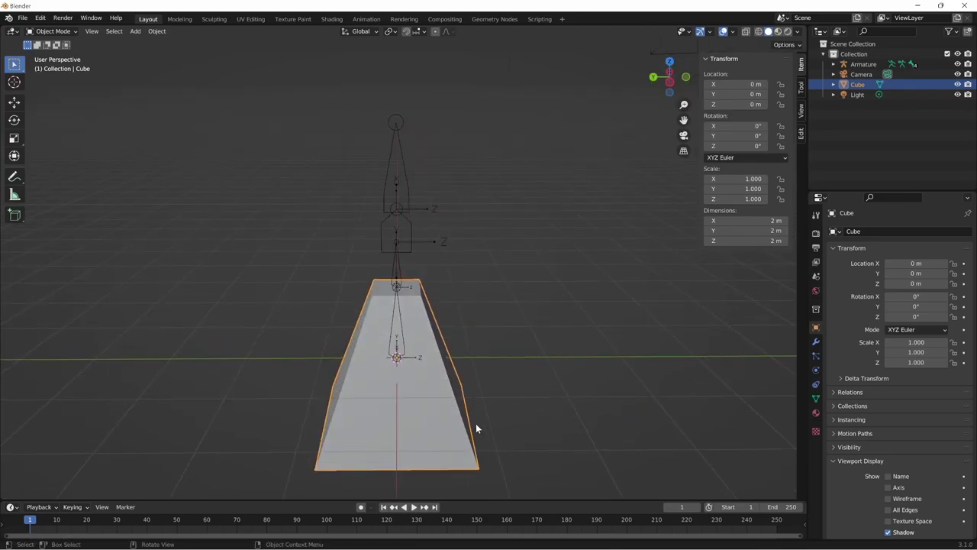
mouse_move(503, 440)
middle_down()
mouse_move(532, 441)
mouse_move(537, 432)
middle_up()
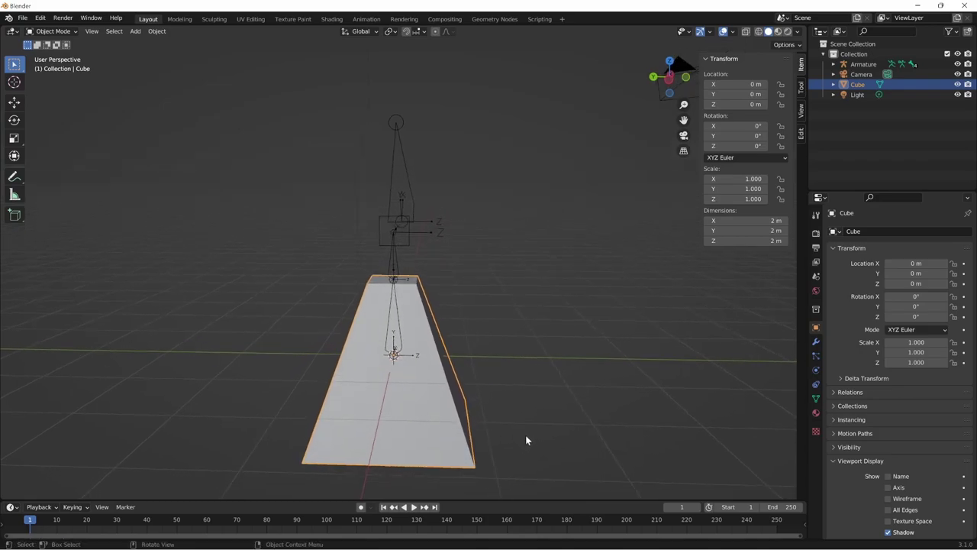
key(r)
key(x)
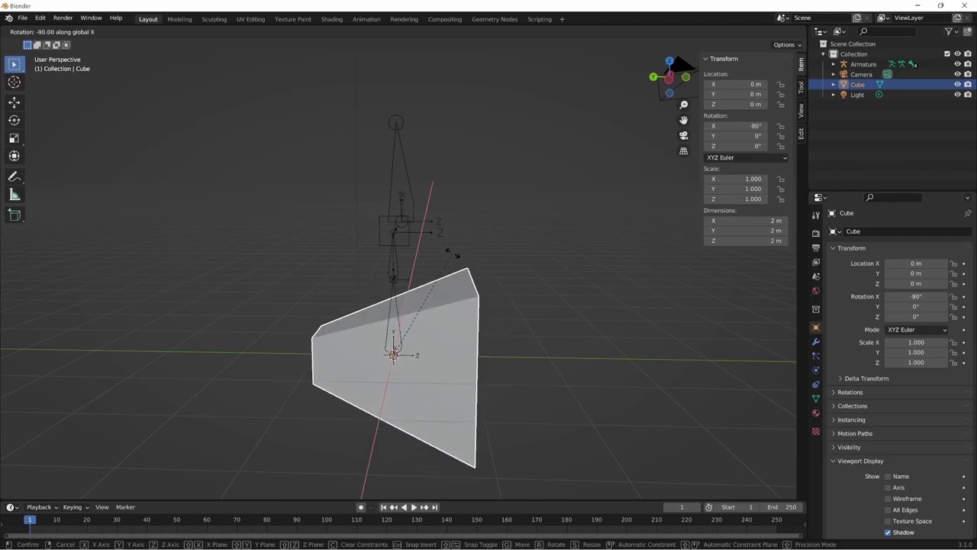
click(280, 377)
key(ctrl+z)
Back in Pose Mode, set the Cube as Bone.003's custom shape.
key(ctrl+z)
middle_drag(527, 381, 475, 336)
key(ctrl+z)
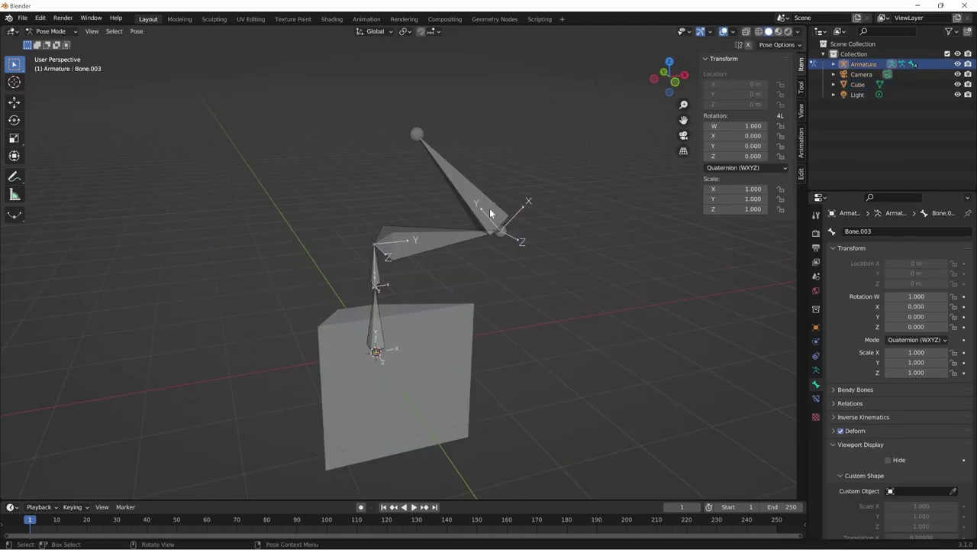
click(490, 209)
click(953, 491)
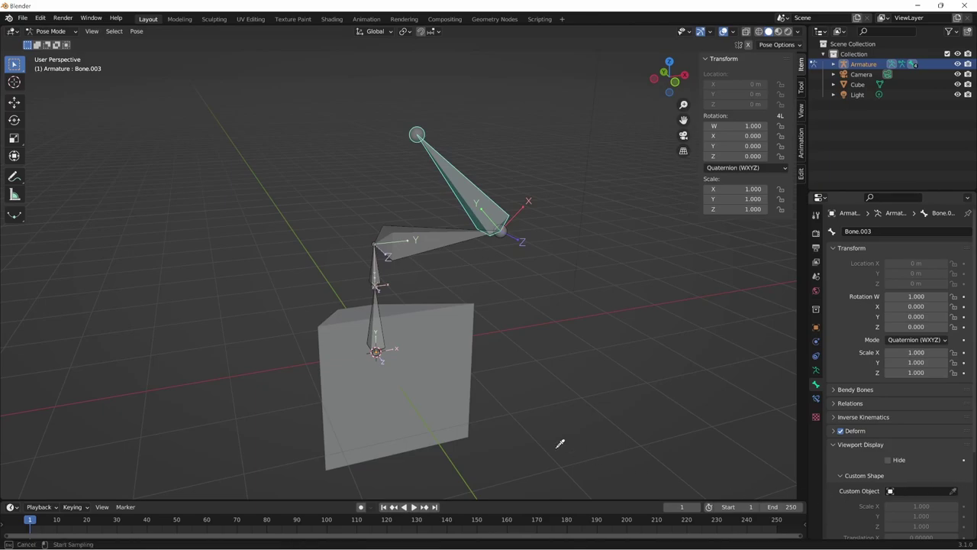
click(443, 419)
mouse_move(468, 420)
middle_down()
mouse_move(475, 369)
mouse_move(521, 358)
mouse_move(469, 412)
middle_up()
Select the Cube and set its X rotation value to 0°.
click(470, 404)
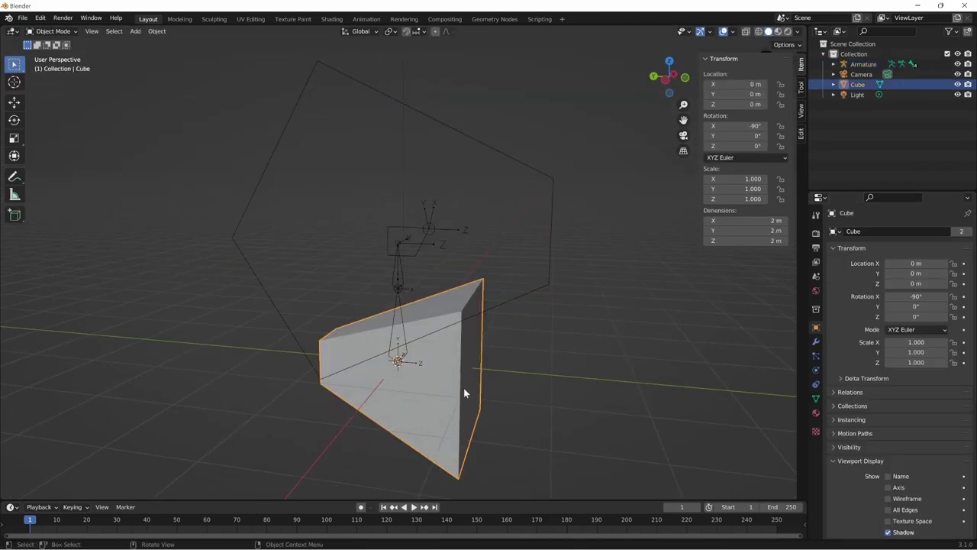
key(r)
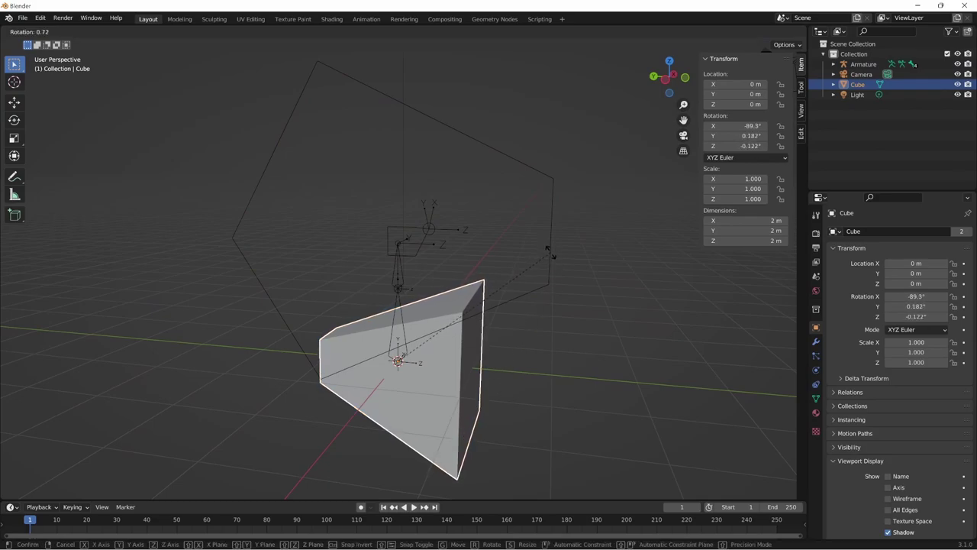
key(x)
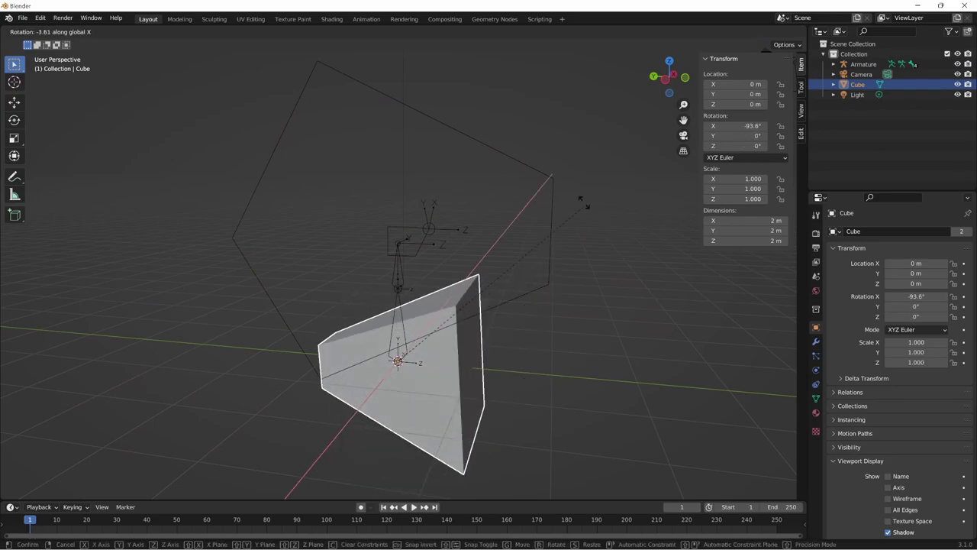
key(Escape)
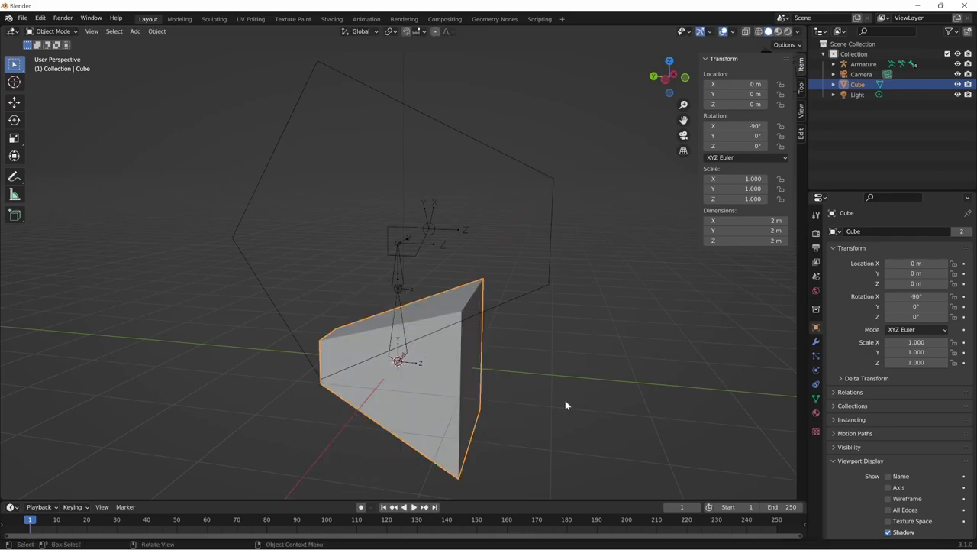
mouse_move(565, 400)
middle_down()
mouse_move(465, 363)
mouse_move(507, 388)
middle_up()
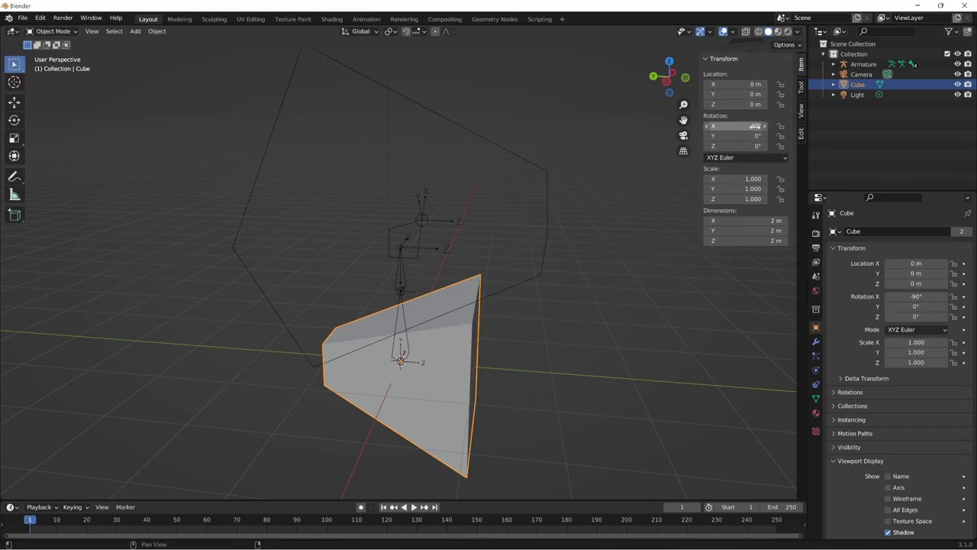
click(744, 126)
text(0)
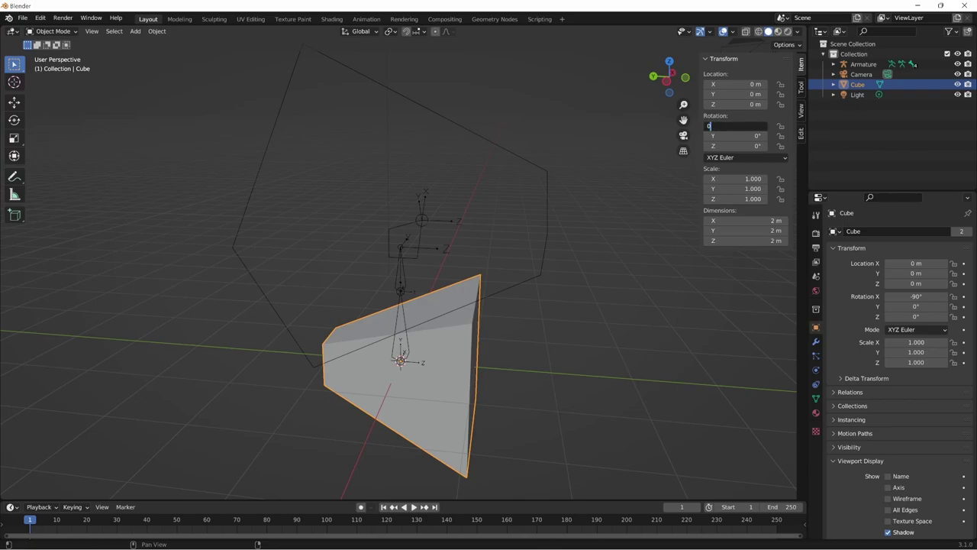
key(Return)
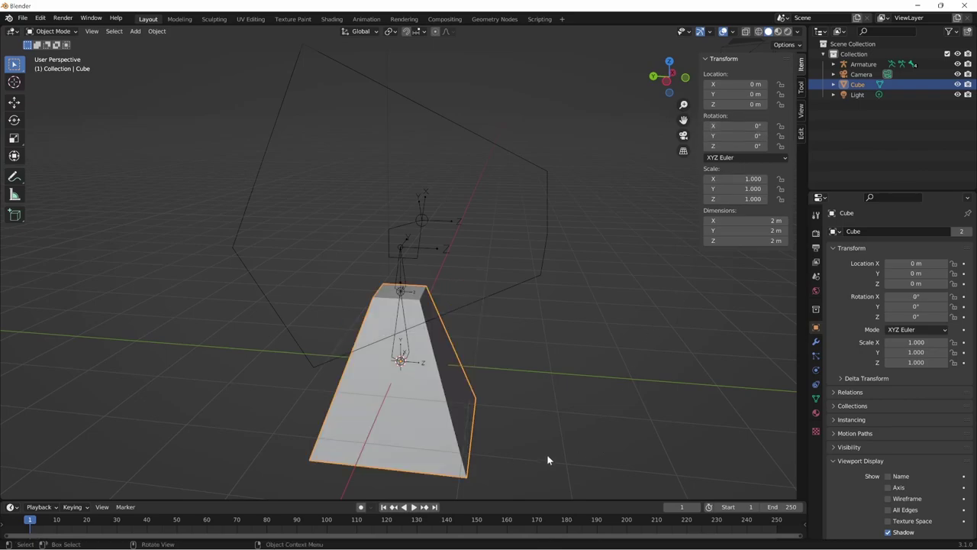
Rotate the Cube -90° about X and apply the rotation so its object rotation reads 0°.
key(r)
key(x)
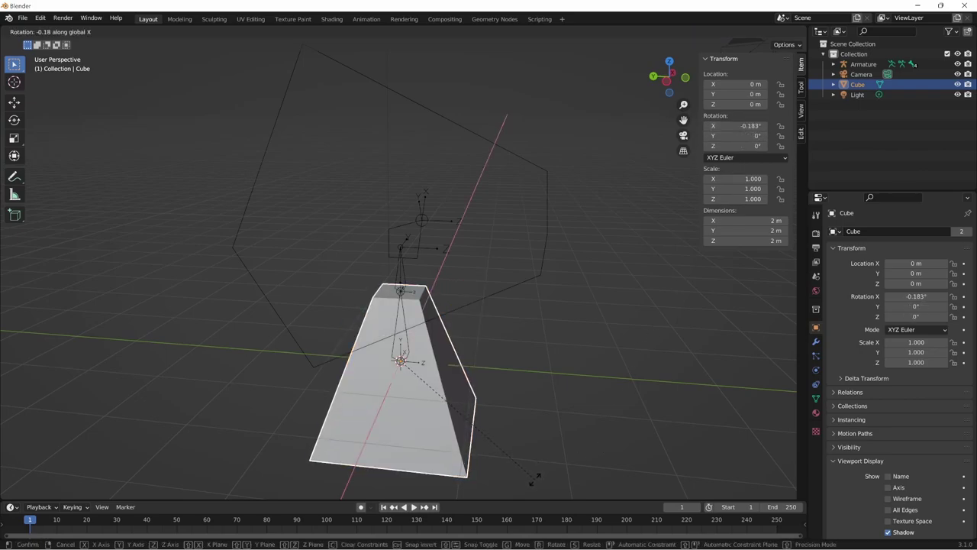
click(490, 426)
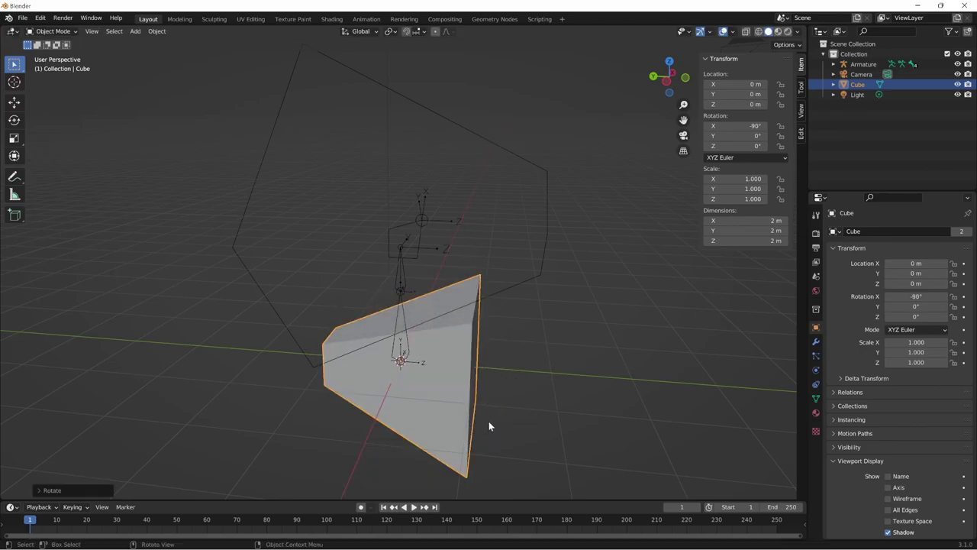
key(ctrl+a)
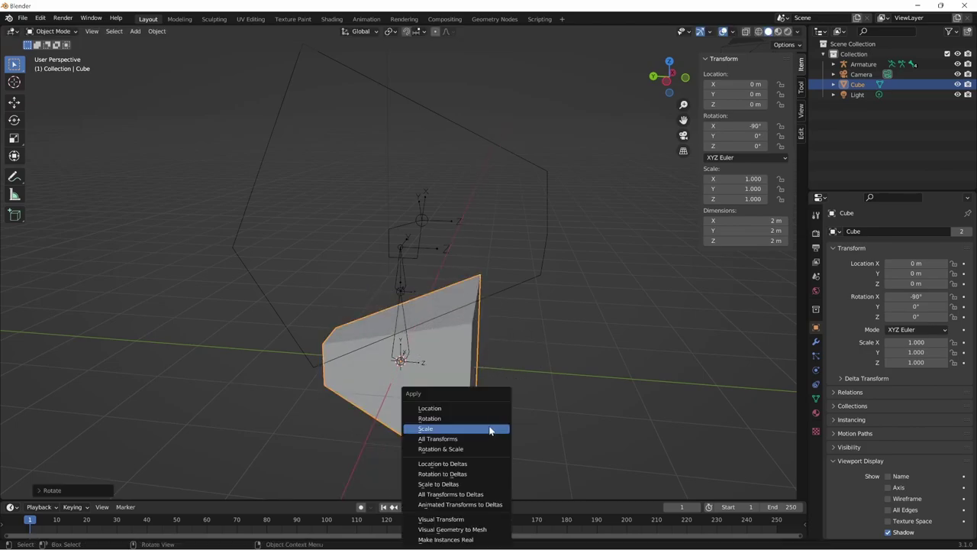
click(491, 419)
mouse_move(491, 421)
middle_down()
mouse_move(590, 383)
mouse_move(518, 378)
mouse_move(452, 193)
middle_up()
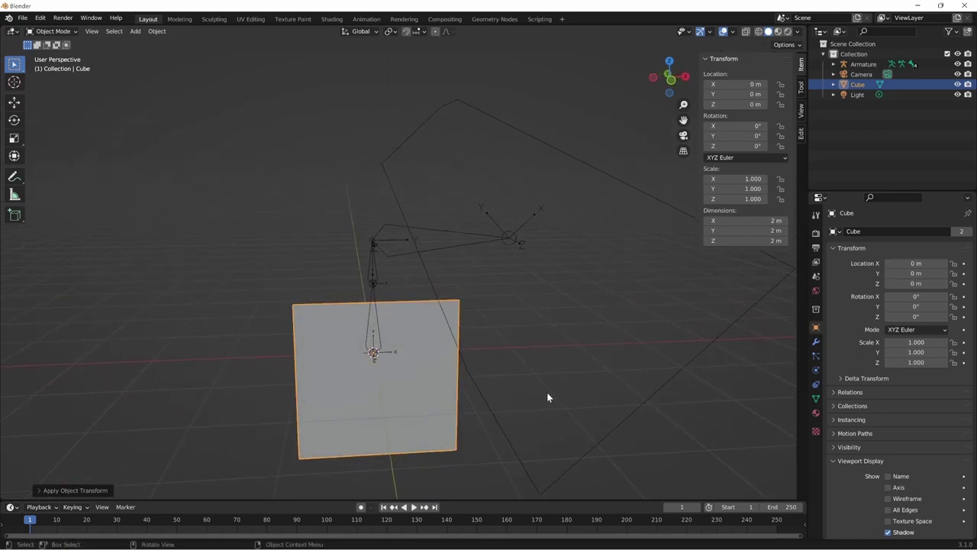
key(ctrl+z)
mouse_move(540, 394)
middle_down()
mouse_move(634, 406)
mouse_move(583, 399)
mouse_move(622, 402)
middle_up()
key(ctrl+shift+z)
Rotate the cube's entire mesh -90° about X in Edit Mode.
key(Tab)
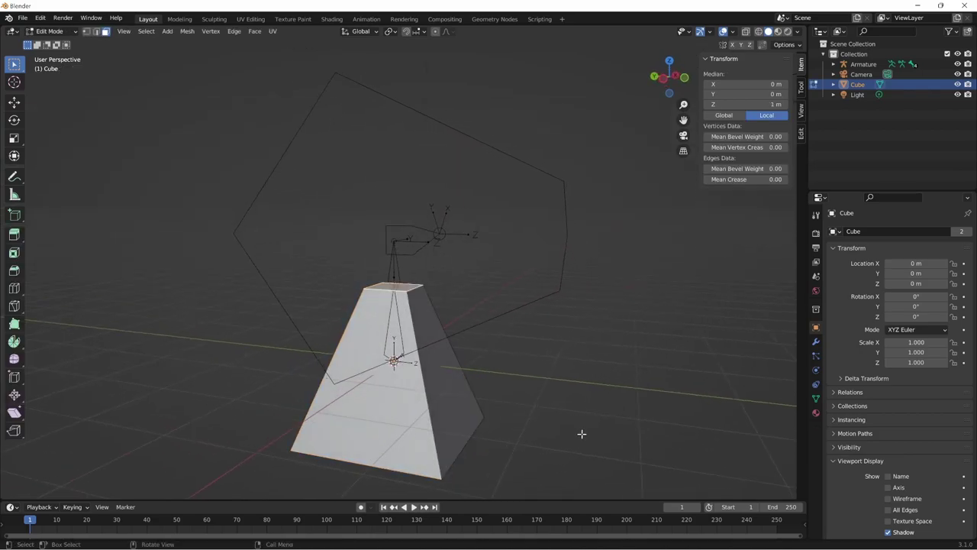
middle_drag(582, 434, 589, 434)
key(a)
key(r)
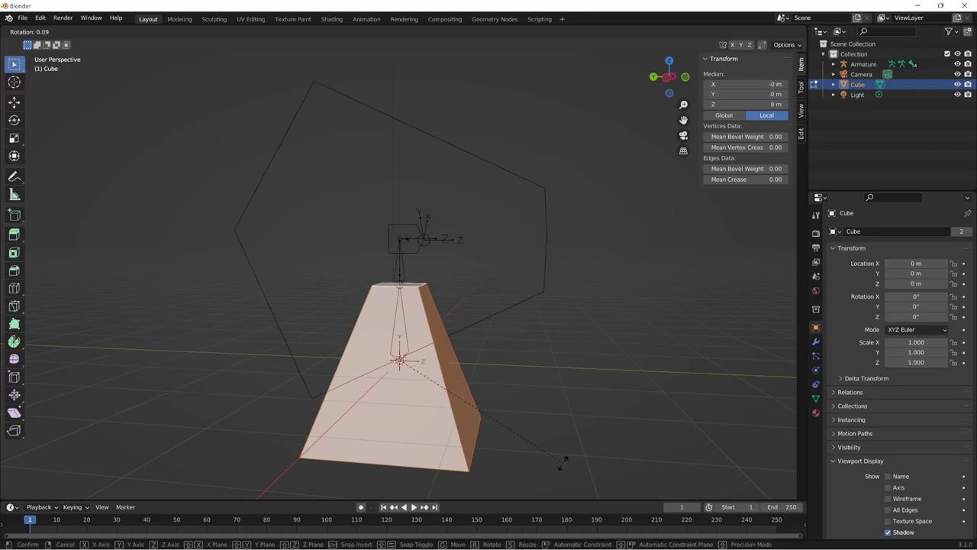
key(x)
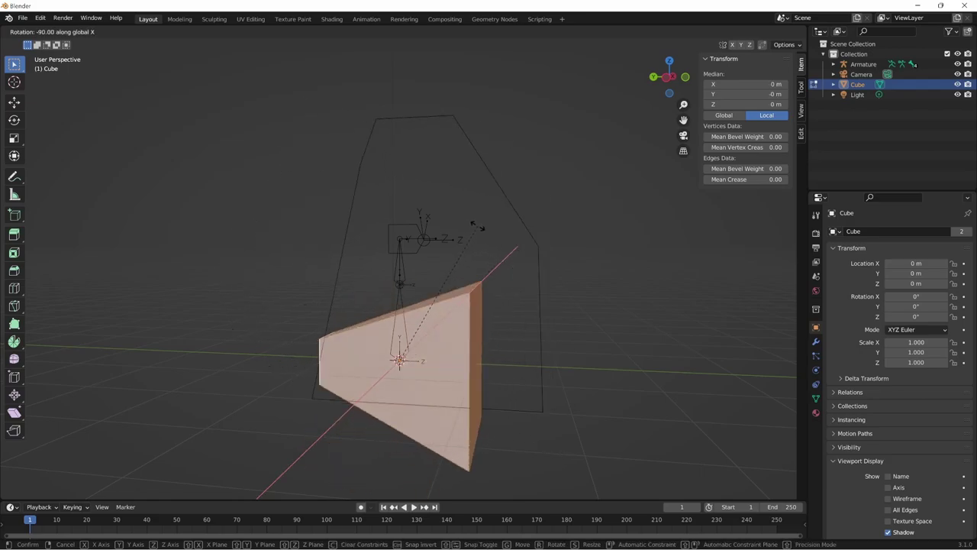
click(476, 226)
mouse_move(480, 224)
middle_down()
mouse_move(572, 364)
mouse_move(603, 355)
mouse_move(507, 368)
mouse_move(495, 394)
middle_up()
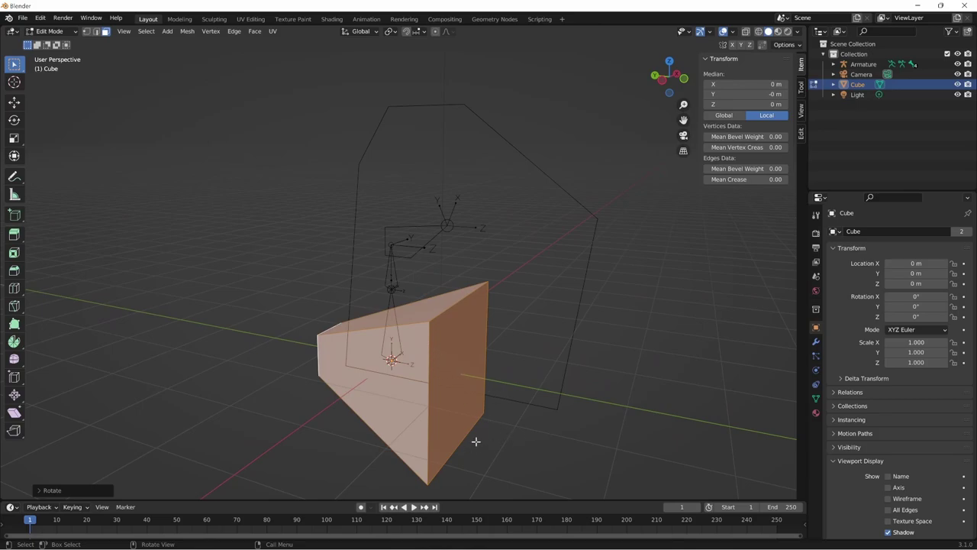
mouse_move(686, 420)
middle_down()
mouse_move(600, 402)
mouse_move(710, 419)
mouse_move(617, 410)
middle_up()
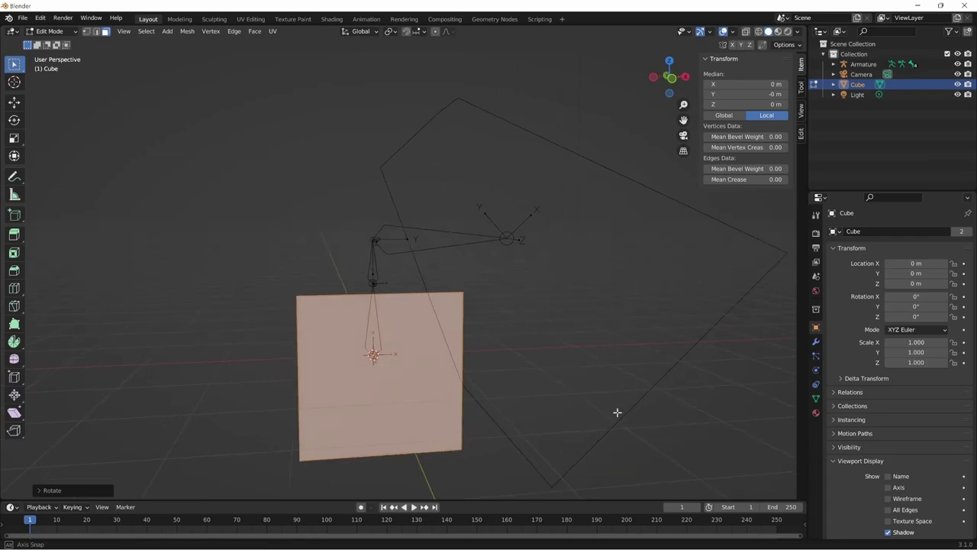
mouse_move(504, 234)
middle_down()
mouse_move(517, 324)
mouse_move(512, 246)
middle_up()
click(514, 243)
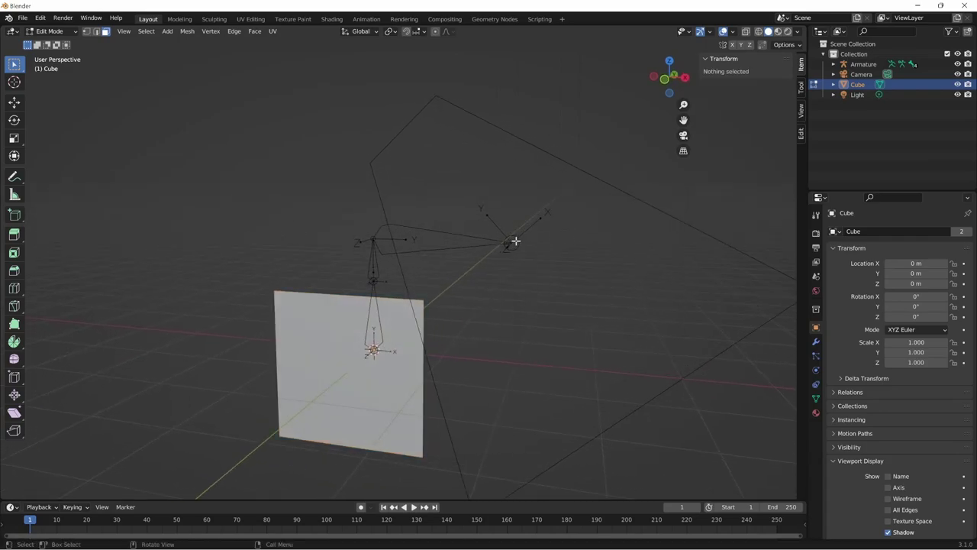
mouse_move(434, 361)
middle_down()
mouse_move(454, 399)
mouse_move(502, 394)
middle_up()
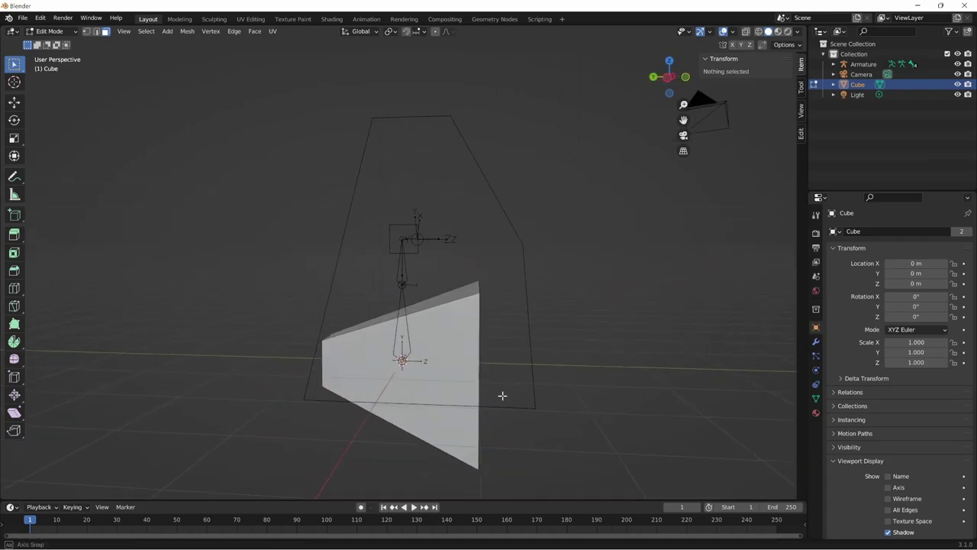
key(a)
middle_drag(471, 433, 576, 444)
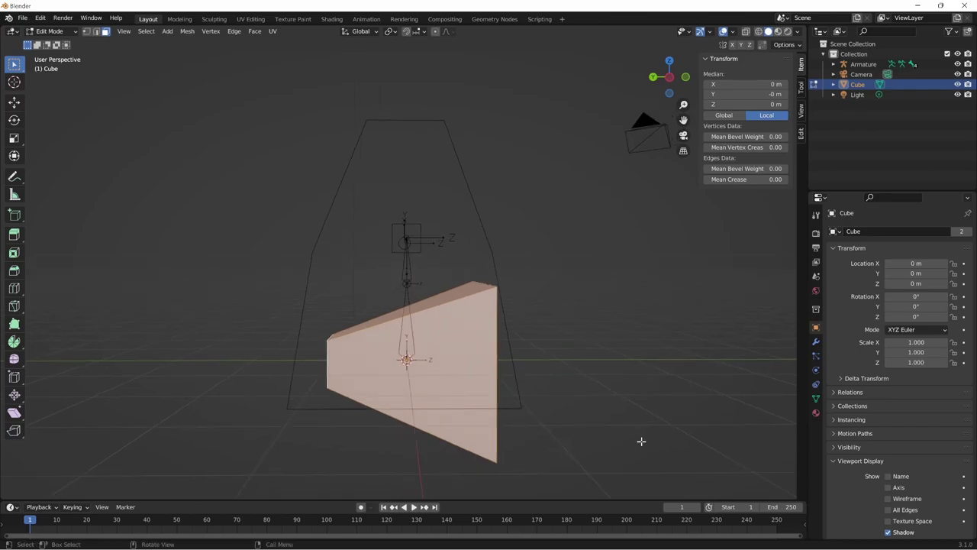
In Right Ortho view, move the mesh to Y 1 m, then return to Object Mode and select the armature.
key(KP_1)
key(KP_3)
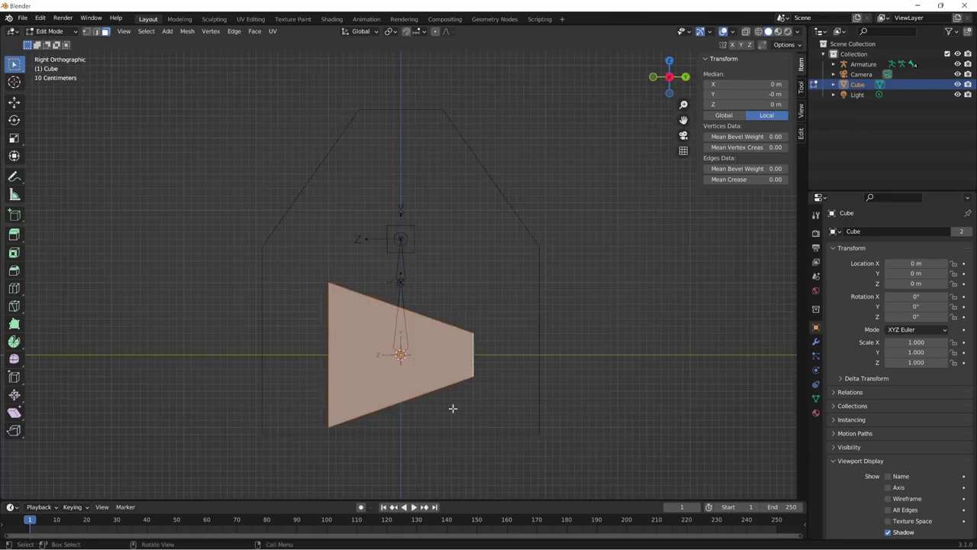
key(g)
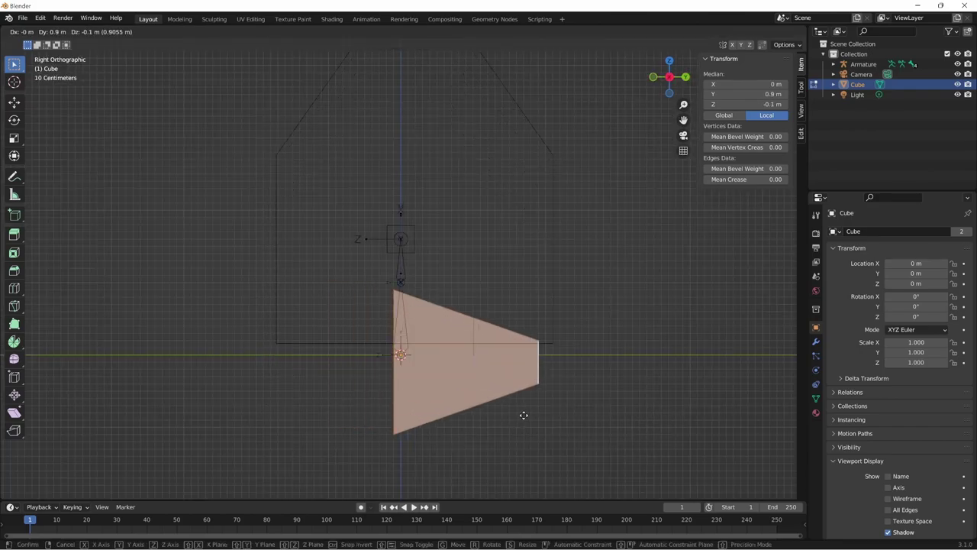
click(515, 416)
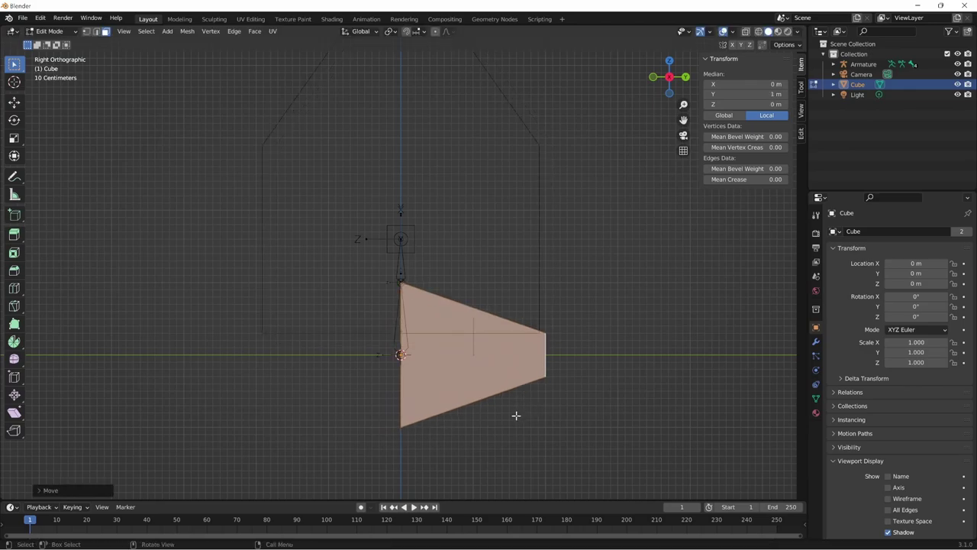
mouse_move(515, 415)
middle_down()
mouse_move(518, 366)
mouse_move(489, 365)
middle_up()
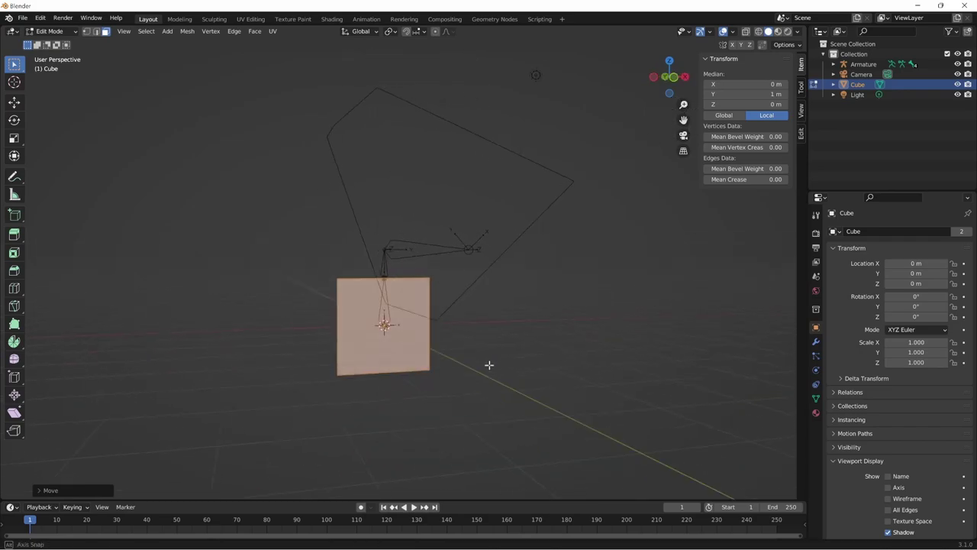
mouse_move(489, 365)
middle_down()
mouse_move(568, 379)
mouse_move(511, 362)
middle_up()
key(Tab)
click(500, 275)
Put the armature in Pose Mode and inspect Bone.003's cube shape, now aligned along the bone.
mouse_move(501, 275)
middle_down()
mouse_move(509, 310)
mouse_move(621, 325)
mouse_move(522, 335)
mouse_move(413, 211)
mouse_move(510, 323)
mouse_move(541, 419)
middle_up()
key(ctrl+Tab)
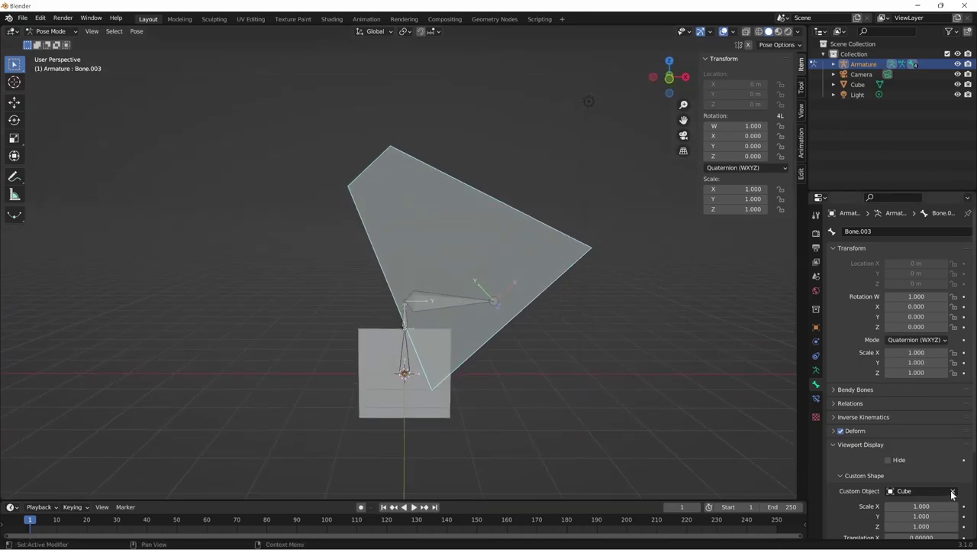
middle_drag(583, 449, 596, 436)
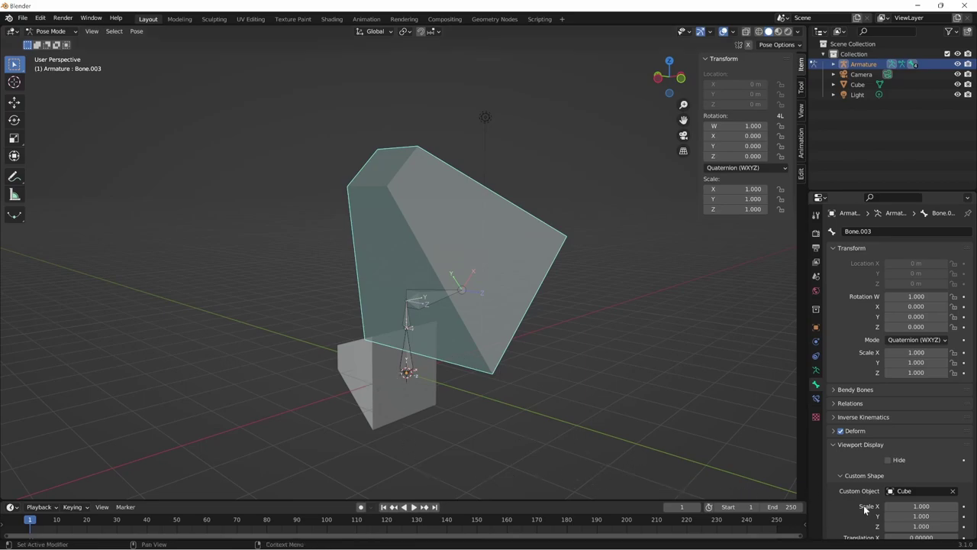
Set the bone's custom shape scale to 0.5 on all three axes.
scroll(938, 445, down, 4)
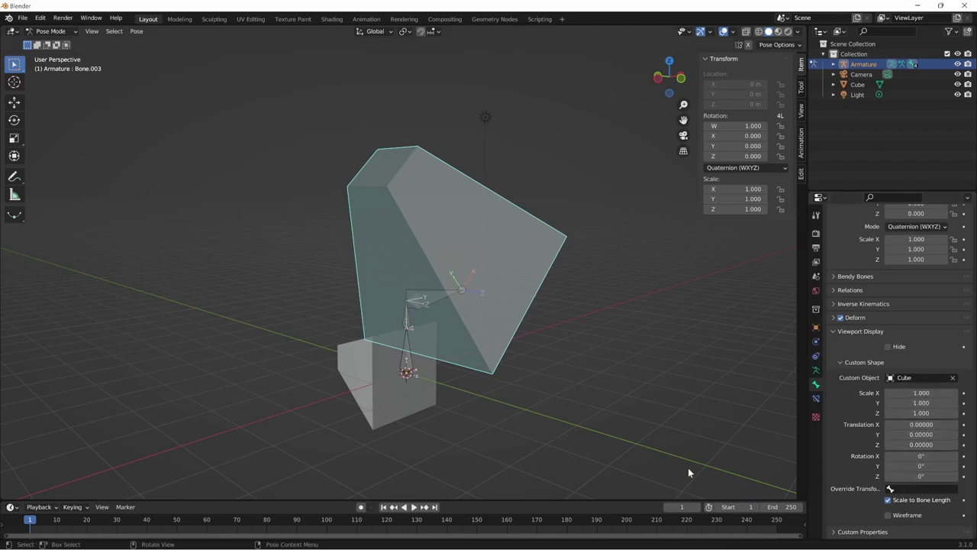
mouse_move(688, 467)
middle_down()
mouse_move(695, 453)
mouse_move(578, 446)
mouse_move(596, 422)
middle_up()
mouse_move(511, 340)
middle_down()
mouse_move(556, 397)
mouse_move(550, 411)
middle_up()
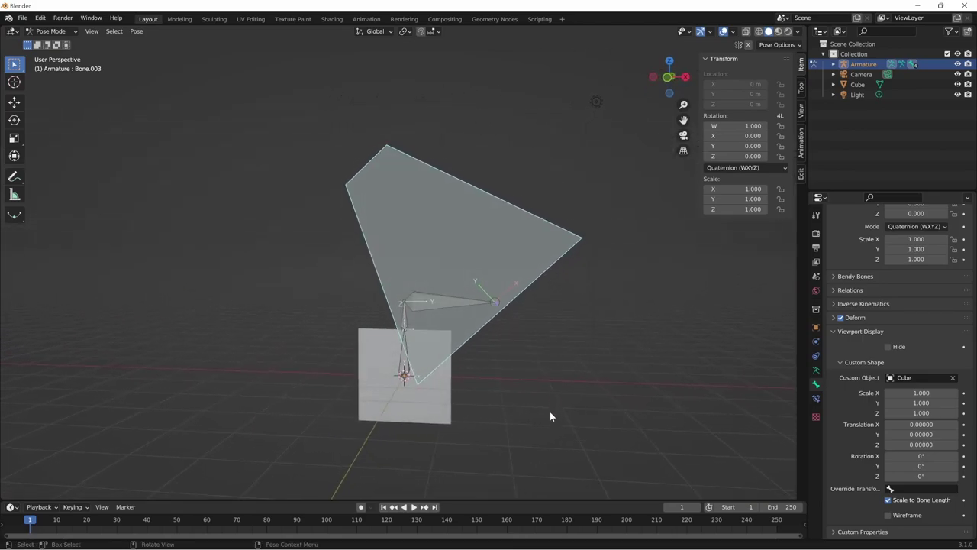
drag(935, 402, 934, 413)
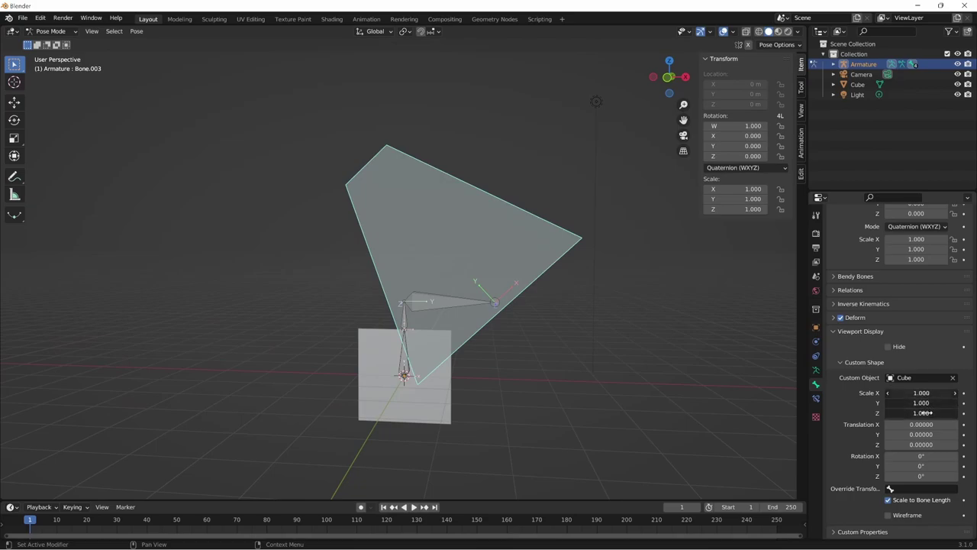
text(0.5)
key(Return)
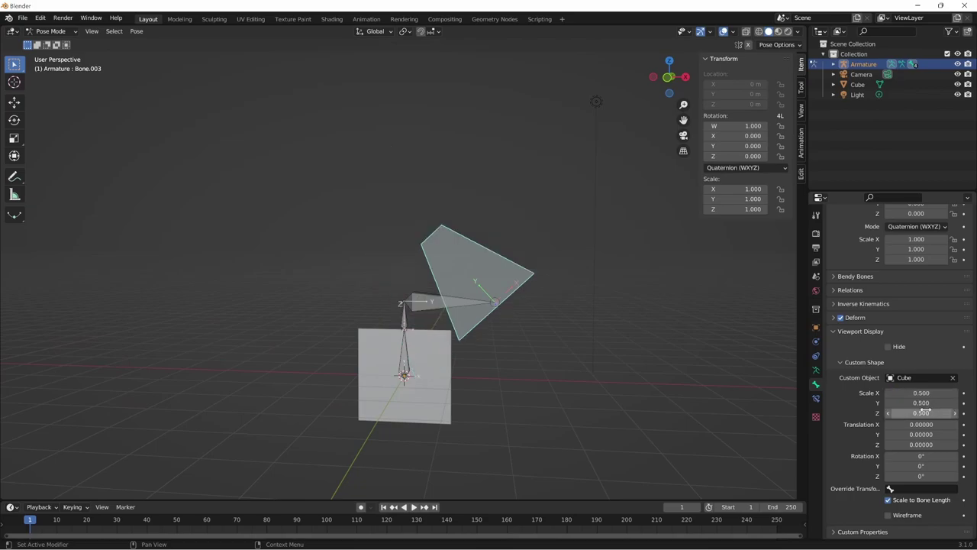
Return the custom shape scale to 1 on X, Y and Z.
mouse_move(657, 428)
middle_down()
mouse_move(629, 427)
mouse_move(689, 396)
mouse_move(611, 352)
middle_up()
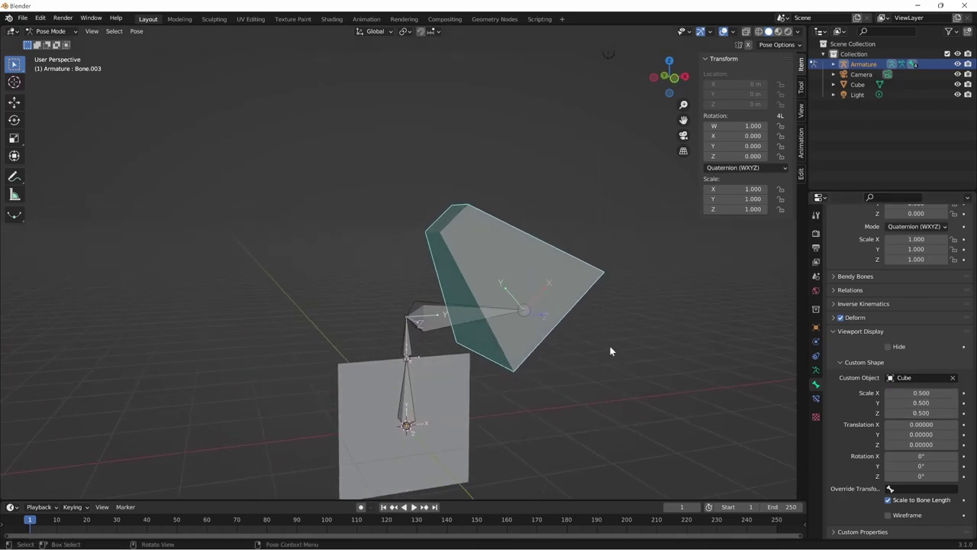
drag(922, 393, 922, 413)
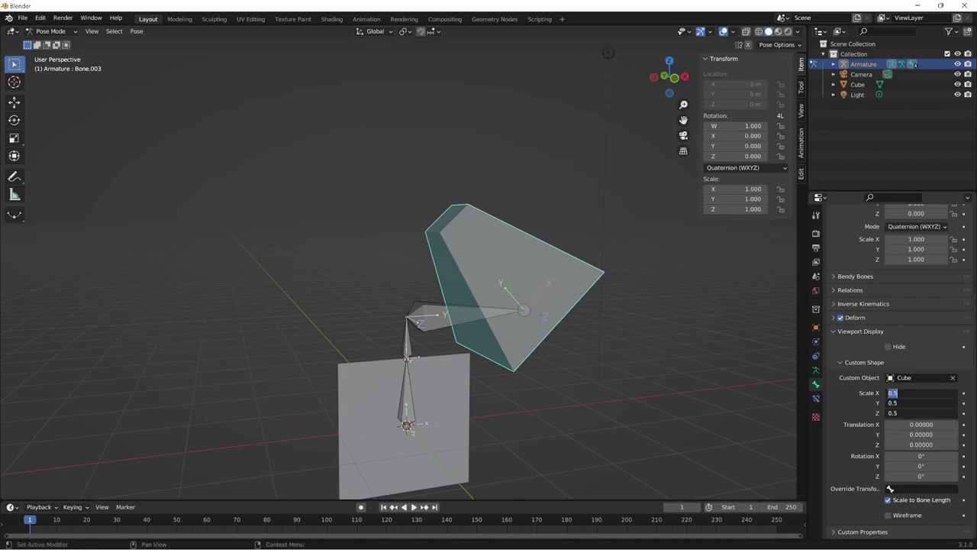
text(1)
key(Return)
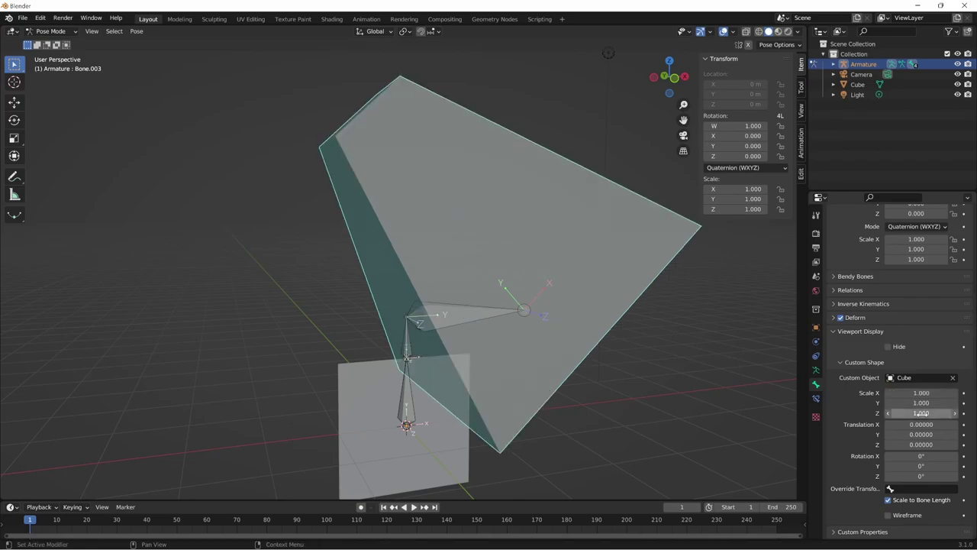
Clear the bone's custom shape, then reassign the Cube as its custom shape.
mouse_move(703, 431)
middle_down()
mouse_move(661, 429)
mouse_move(680, 407)
mouse_move(511, 356)
middle_up()
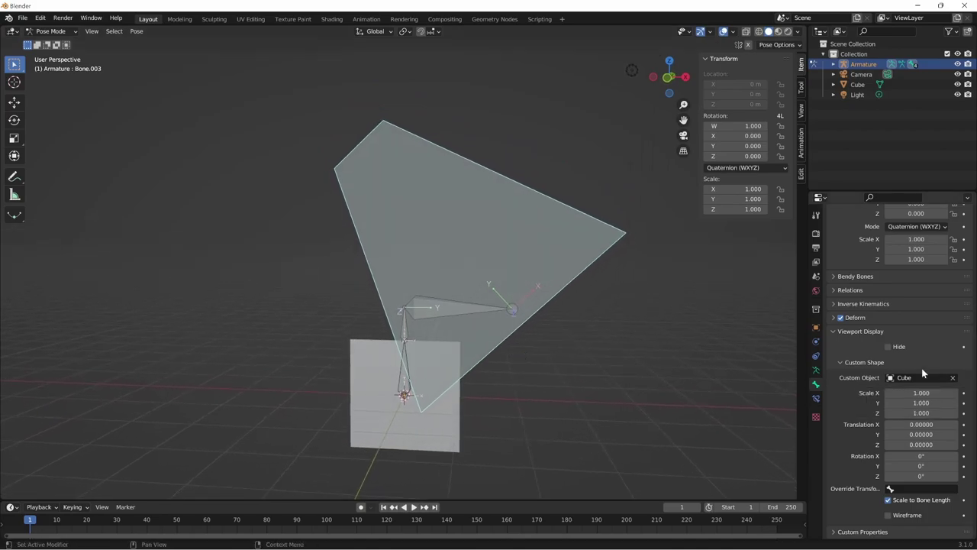
middle_drag(687, 359, 526, 347)
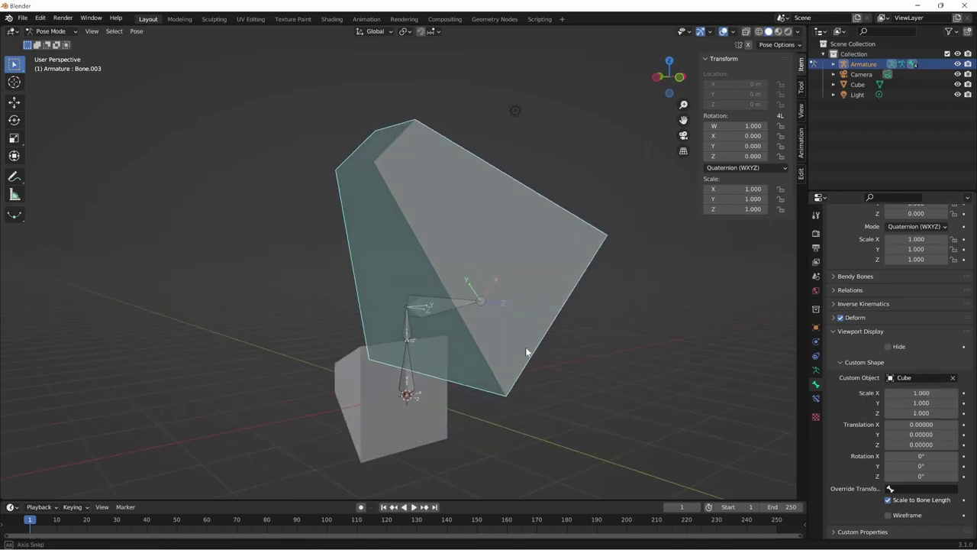
click(953, 378)
middle_drag(580, 381, 659, 417)
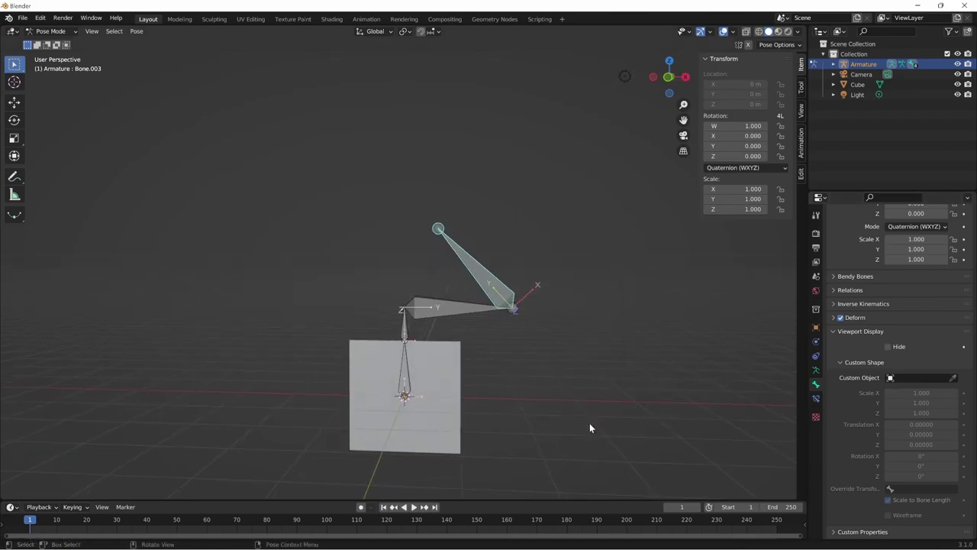
key(KP_1)
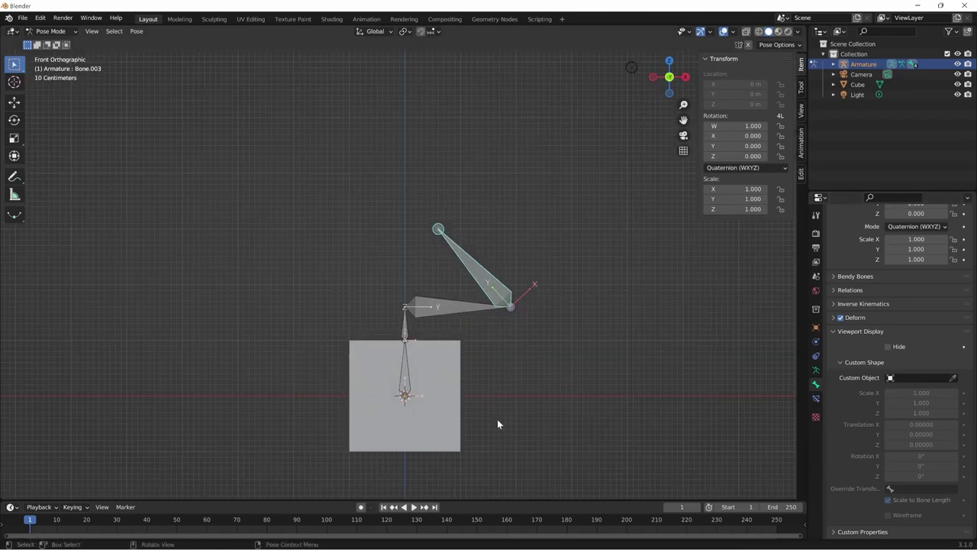
middle_drag(492, 365, 346, 411)
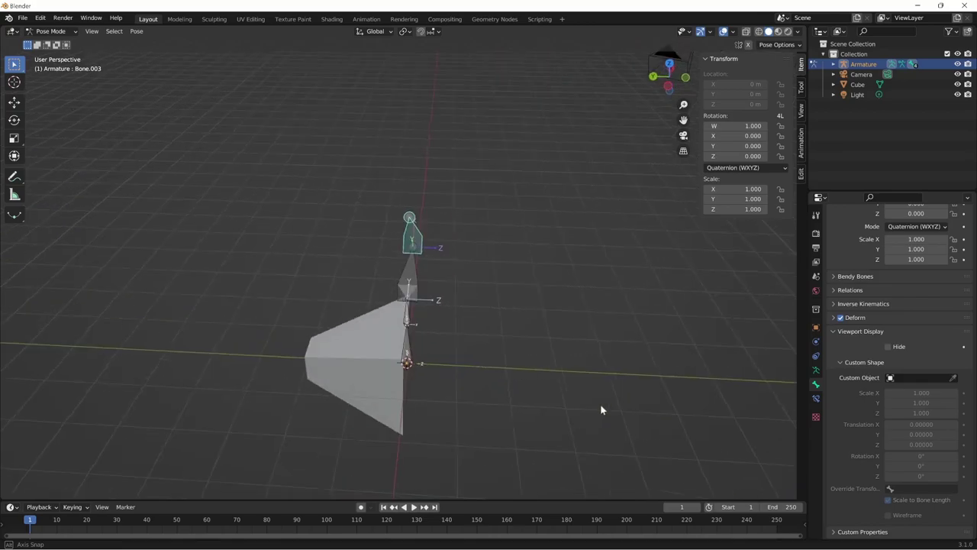
shift+middle_drag(344, 451, 439, 329)
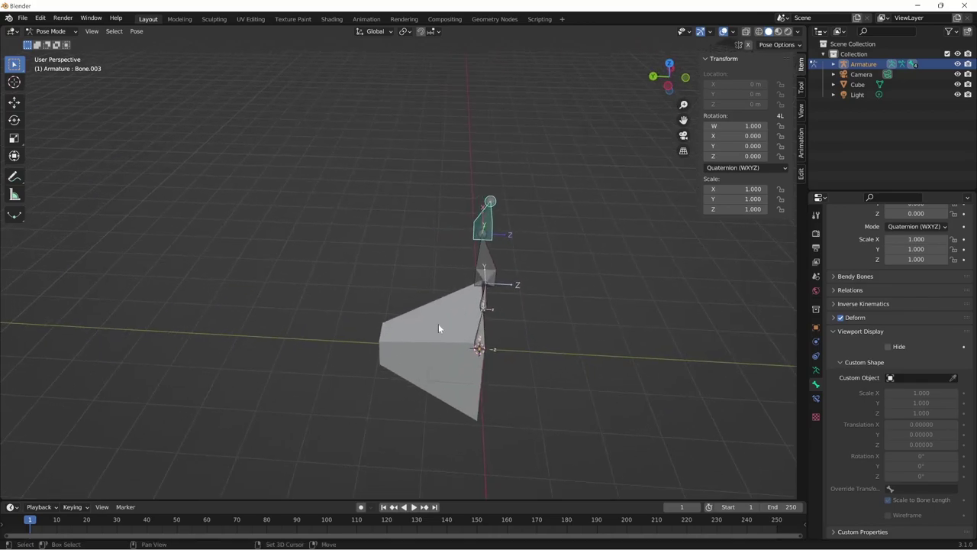
mouse_move(467, 481)
middle_down()
mouse_move(567, 384)
mouse_move(510, 371)
middle_up()
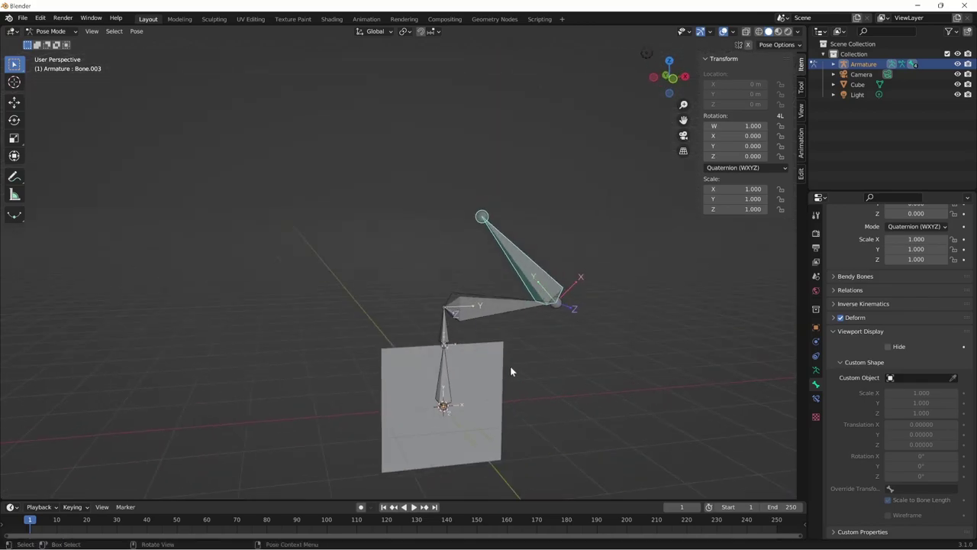
click(953, 379)
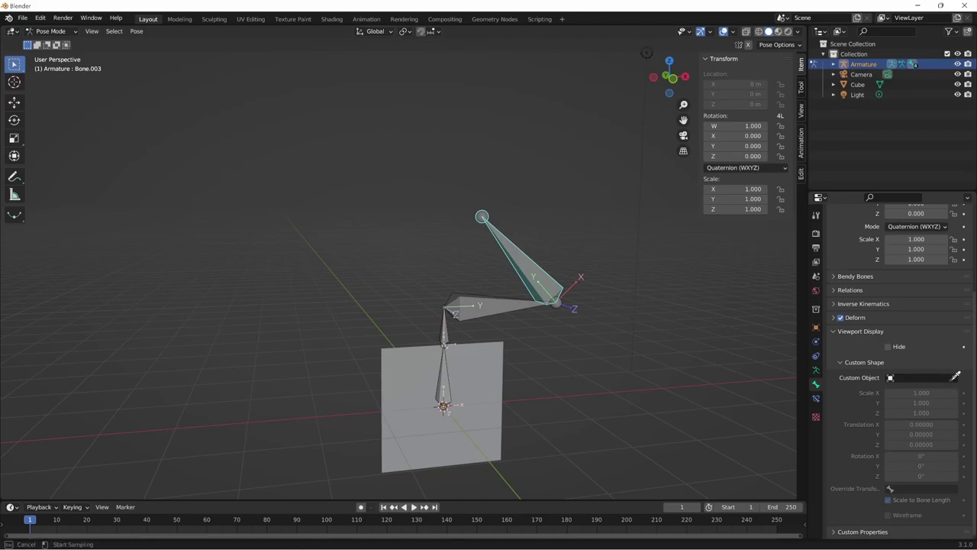
click(495, 413)
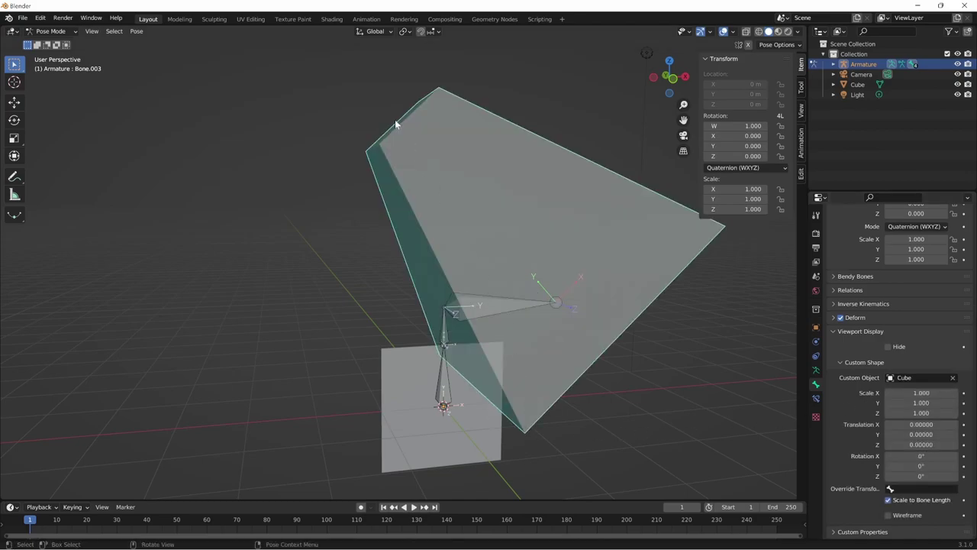
Switch to Object Mode and select the Cube mesh.
mouse_move(526, 429)
middle_down()
mouse_move(563, 399)
mouse_move(506, 395)
mouse_move(543, 405)
mouse_move(503, 369)
mouse_move(506, 434)
mouse_move(559, 413)
mouse_move(550, 404)
middle_up()
key(ctrl+Tab)
click(494, 348)
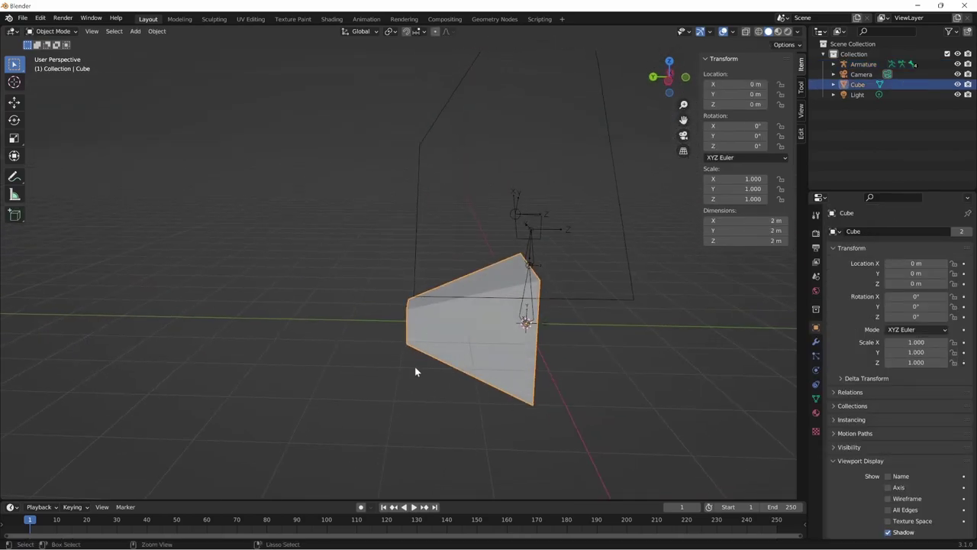
mouse_move(415, 372)
ctrl+middle_down()
mouse_move(419, 349)
mouse_move(395, 357)
mouse_move(562, 221)
ctrl+middle_up()
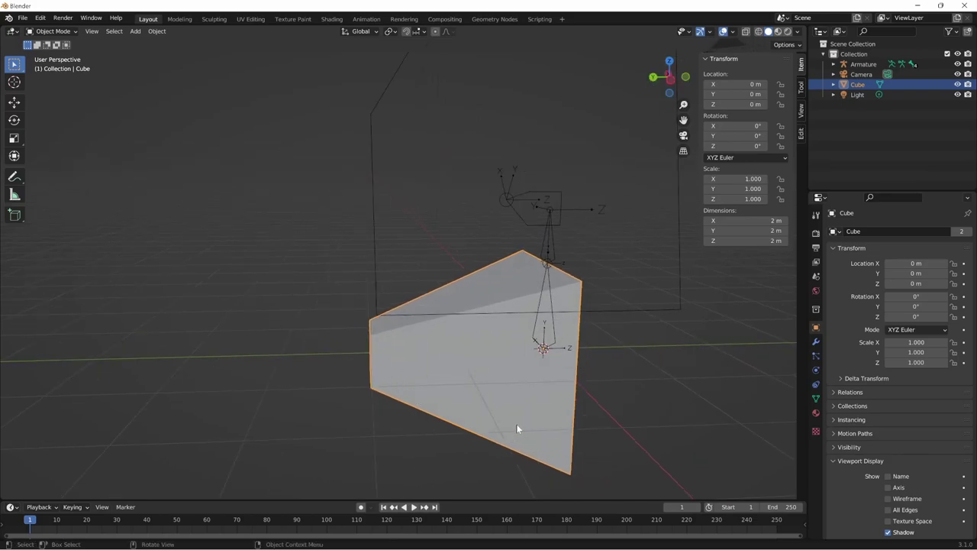
key(Tab)
middle_drag(519, 426, 552, 439)
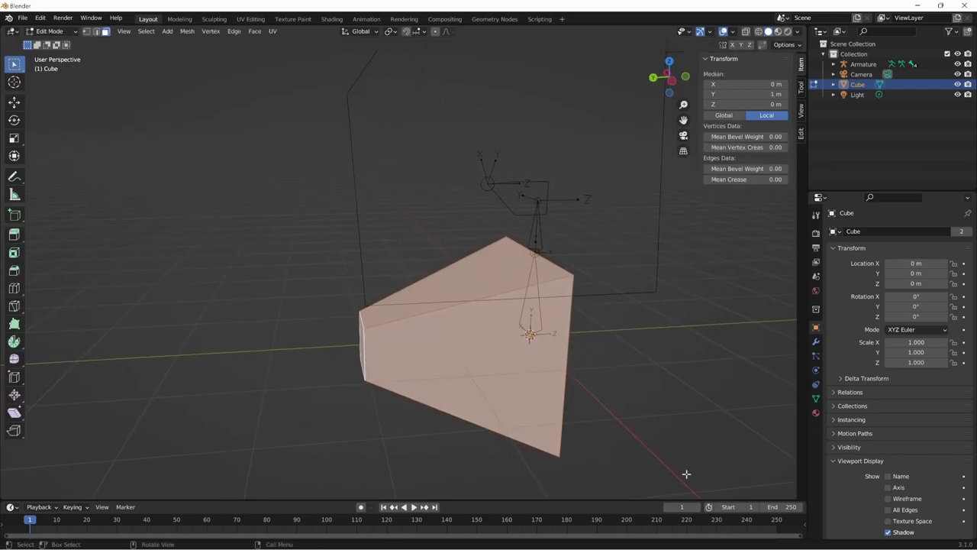
middle_drag(686, 474, 672, 462)
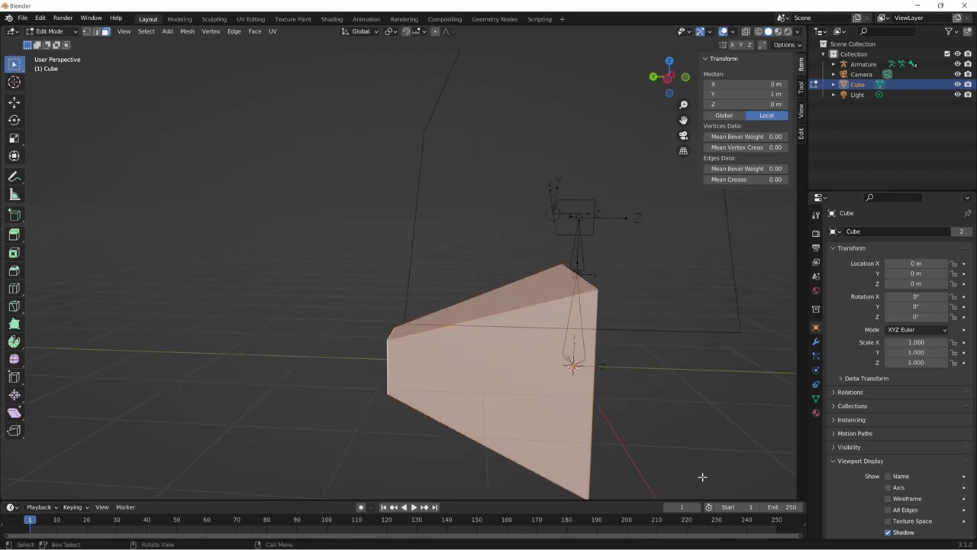
key(Tab)
Scale the Cube down to half size in Right orthographic view.
key(KP_3)
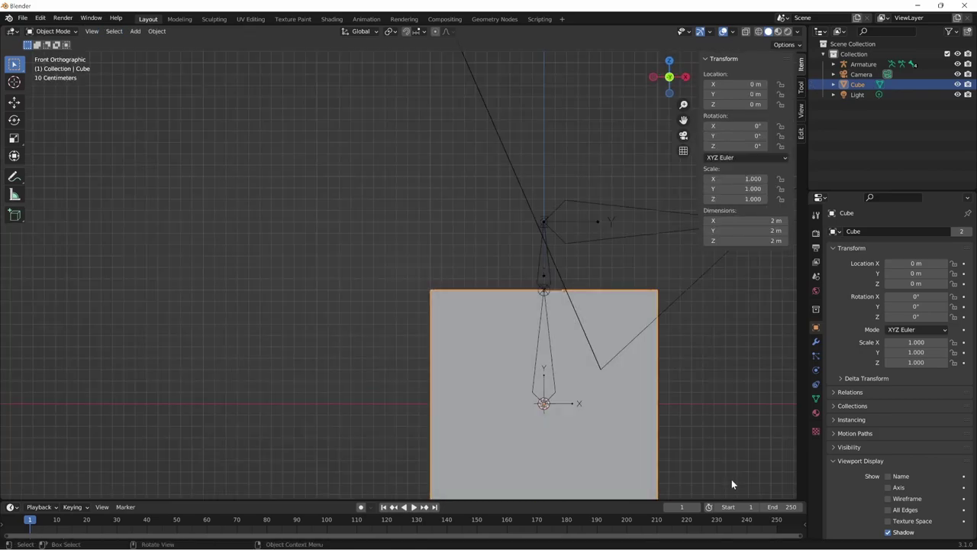
shift+middle_drag(655, 447, 707, 376)
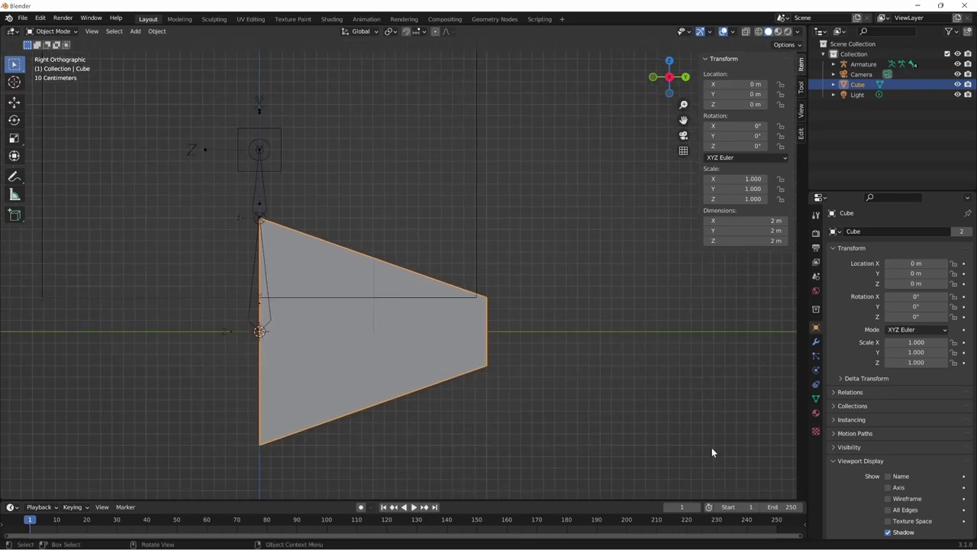
key(s)
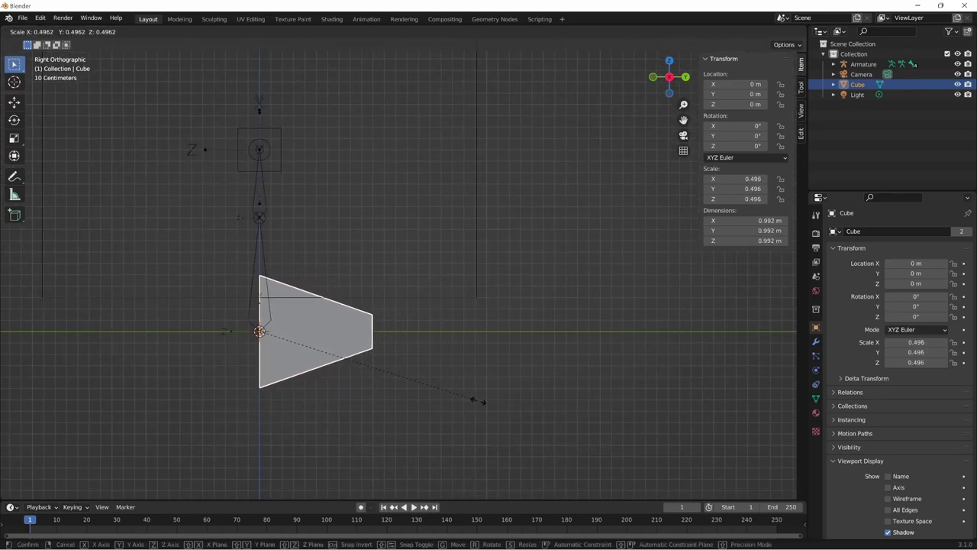
click(483, 399)
Apply the Cube's scale so it reads 1.000.
mouse_move(529, 343)
middle_down()
mouse_move(567, 223)
mouse_move(565, 297)
middle_up()
key(ctrl+Tab)
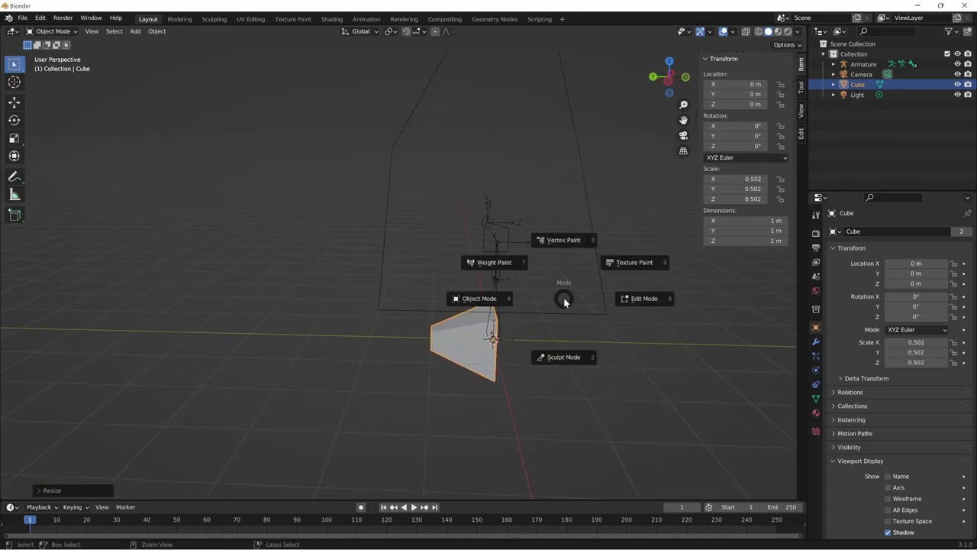
key(ctrl+a)
click(553, 307)
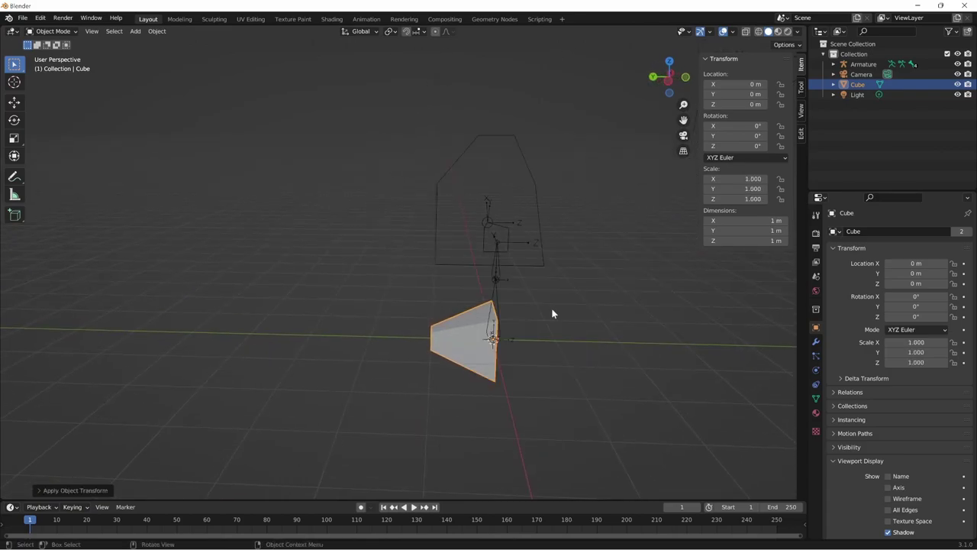
Select the armature and put it back in Pose Mode.
mouse_move(553, 309)
middle_down()
mouse_move(448, 306)
mouse_move(421, 390)
middle_up()
middle_drag(592, 358, 496, 411)
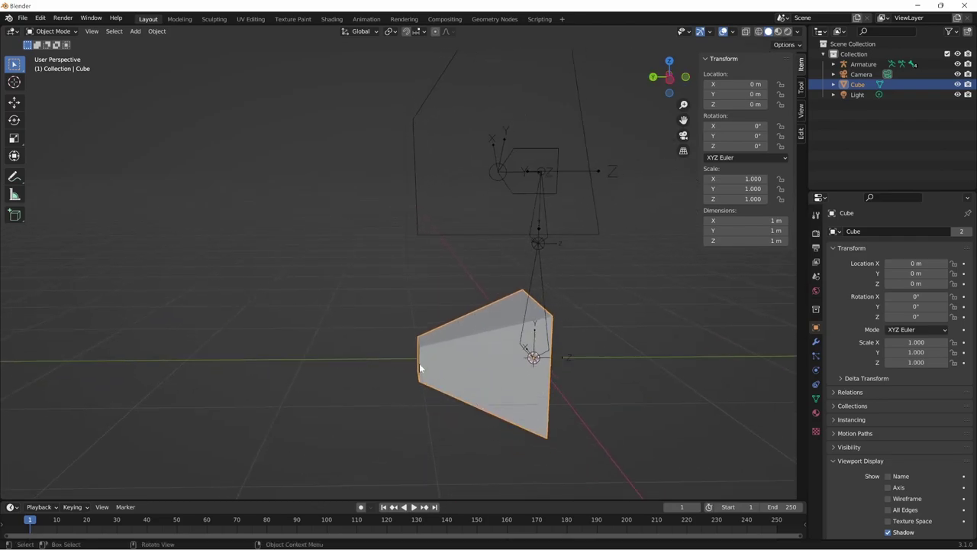
mouse_move(733, 322)
middle_down()
mouse_move(631, 388)
mouse_move(478, 408)
mouse_move(477, 374)
mouse_move(568, 244)
middle_up()
click(567, 243)
key(ctrl+Tab)
Clear Bone.003's custom shape, then pick the resized Cube as its custom shape.
mouse_move(581, 281)
middle_down()
mouse_move(574, 287)
mouse_move(567, 213)
middle_up()
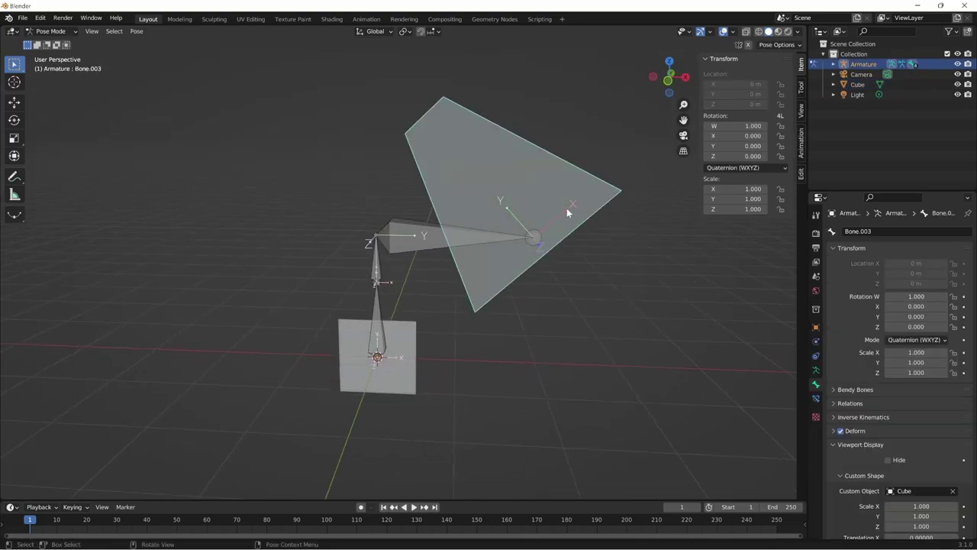
click(953, 491)
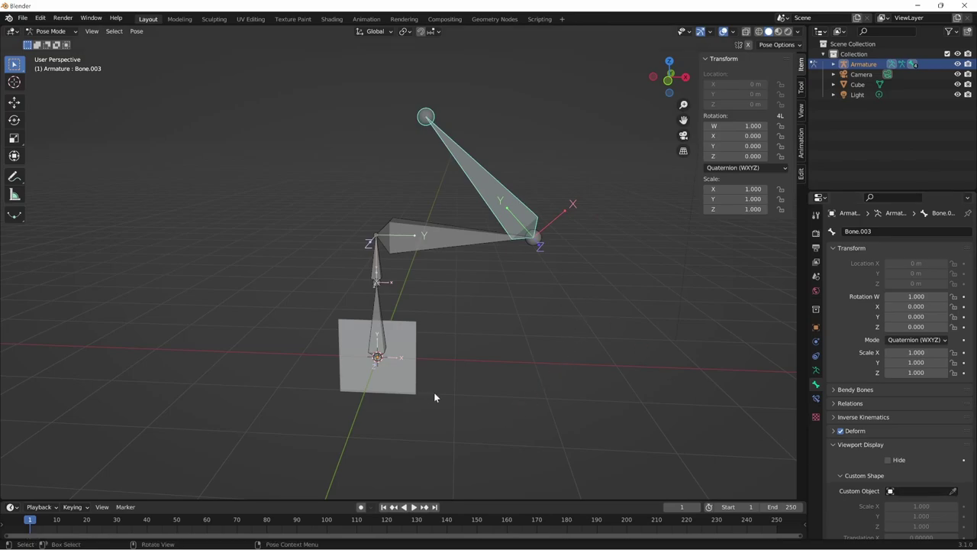
middle_drag(434, 392, 449, 380)
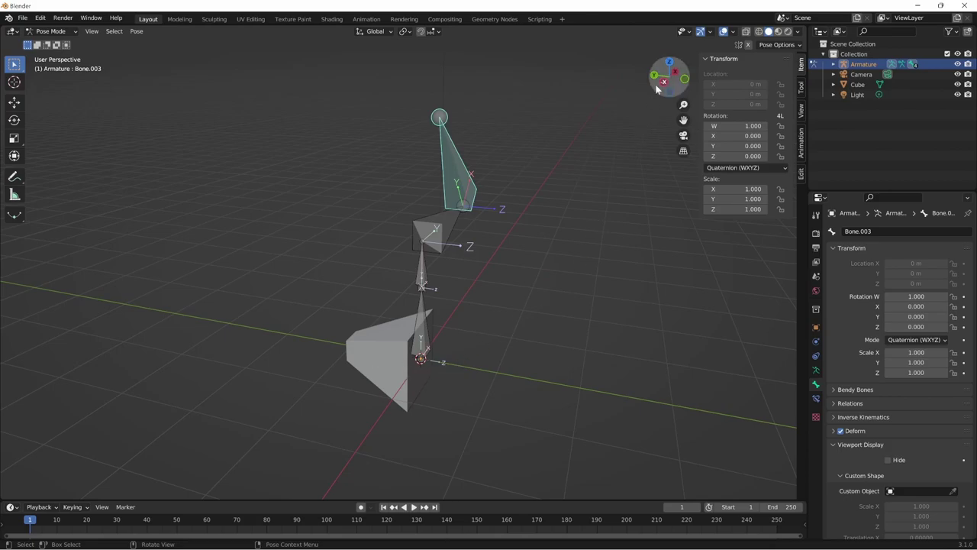
mouse_move(580, 147)
middle_down()
mouse_move(451, 339)
mouse_move(358, 350)
middle_up()
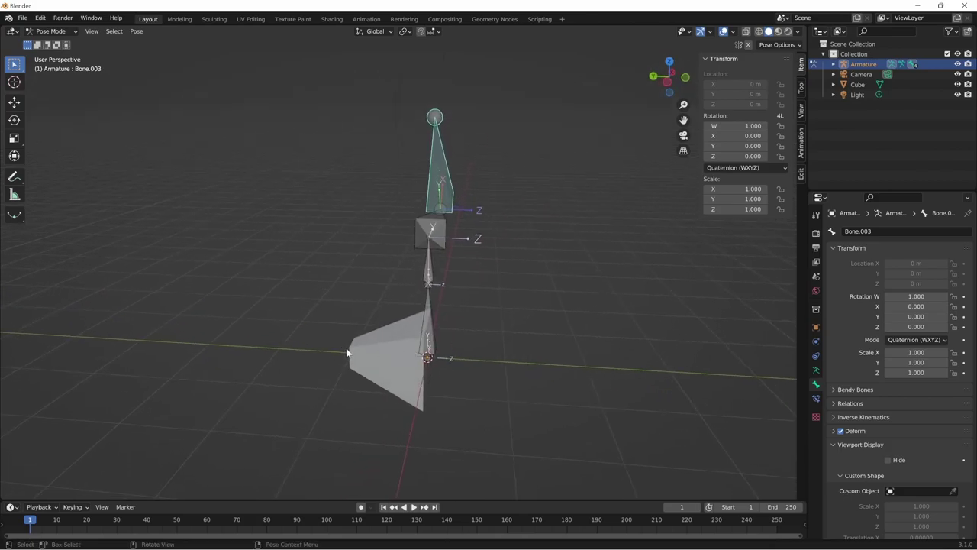
mouse_move(438, 329)
middle_down()
mouse_move(446, 246)
mouse_move(432, 126)
middle_up()
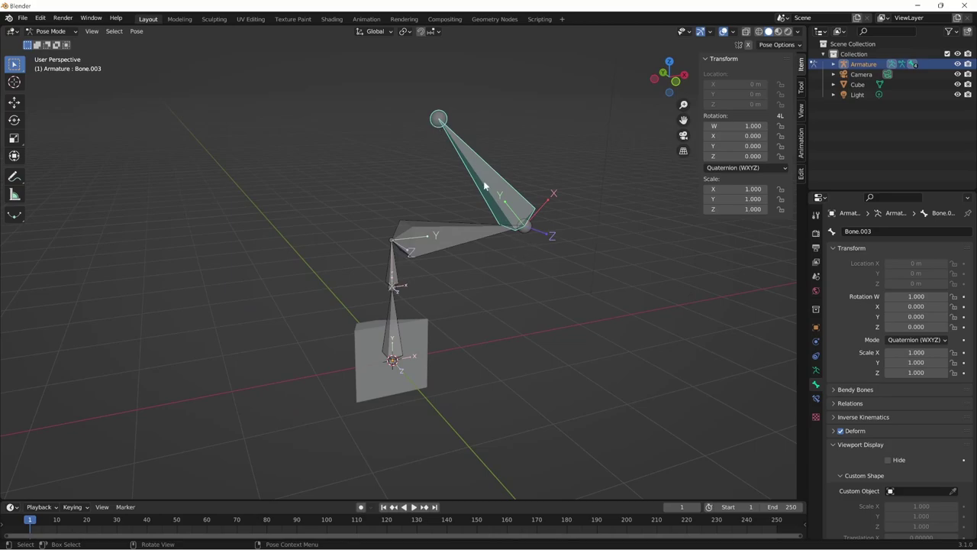
mouse_move(444, 452)
middle_down()
mouse_move(539, 437)
mouse_move(349, 363)
middle_up()
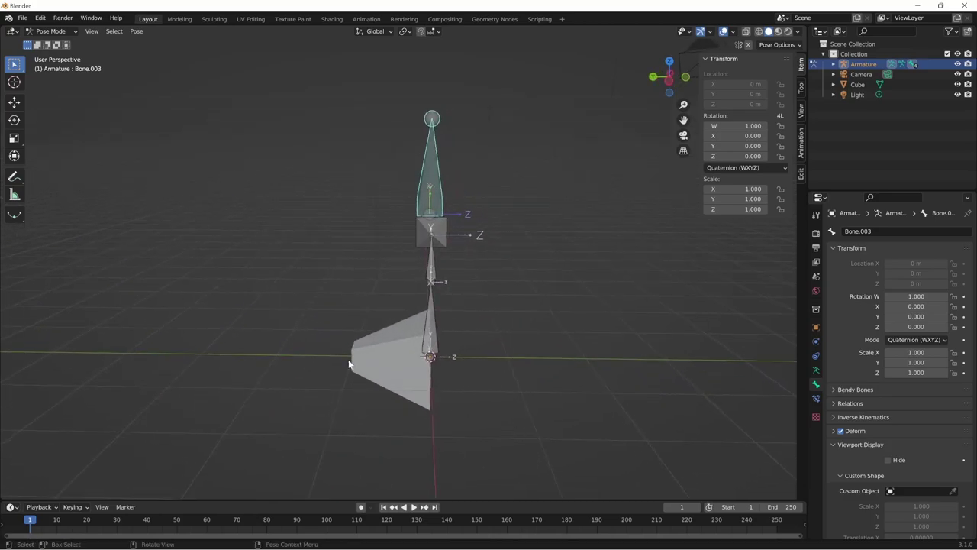
mouse_move(536, 367)
middle_down()
mouse_move(591, 357)
mouse_move(504, 359)
mouse_move(484, 437)
mouse_move(592, 426)
mouse_move(529, 435)
mouse_move(477, 411)
mouse_move(497, 428)
middle_up()
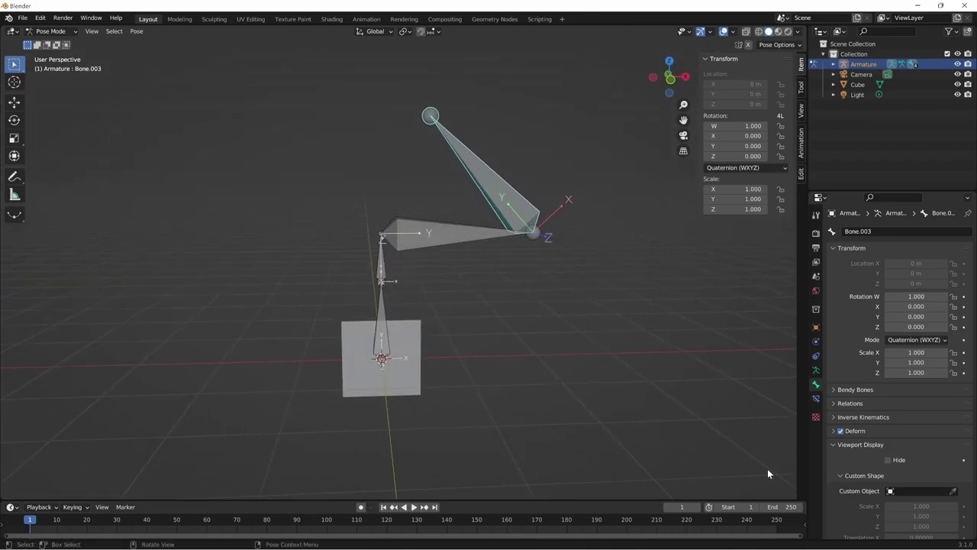
click(954, 491)
click(401, 368)
Try a custom shape Y scale of 2, then return it to 1.
middle_drag(564, 401, 408, 338)
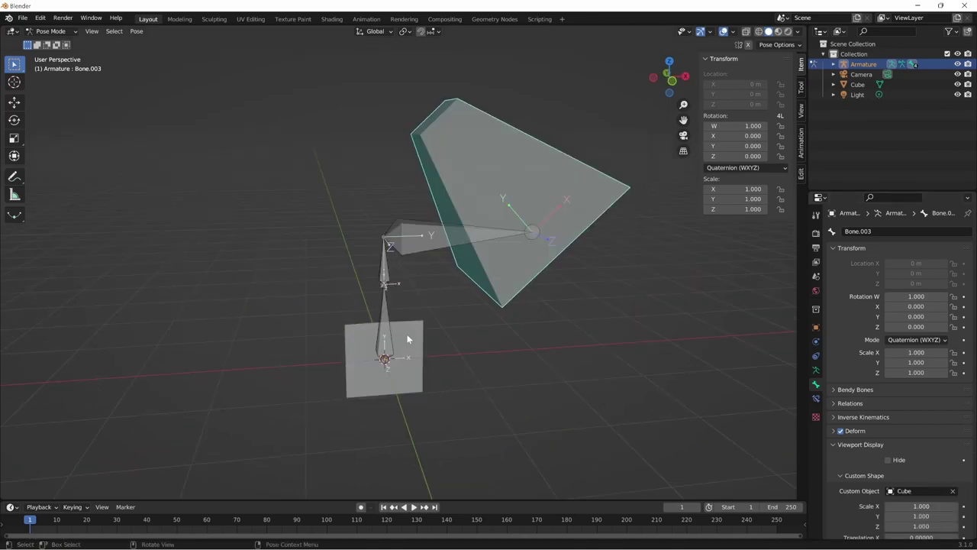
scroll(931, 434, down, 1)
scroll(930, 433, down, 2)
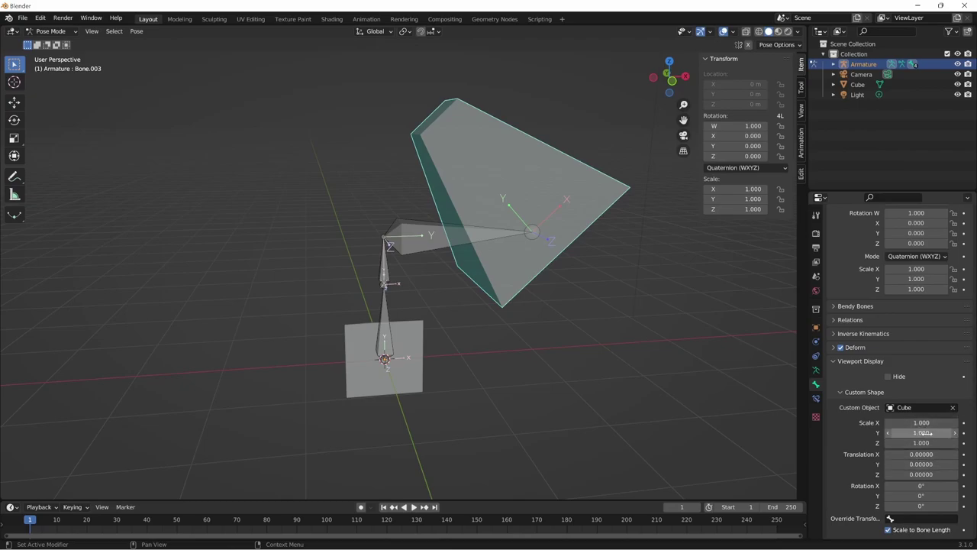
click(927, 433)
text(0)
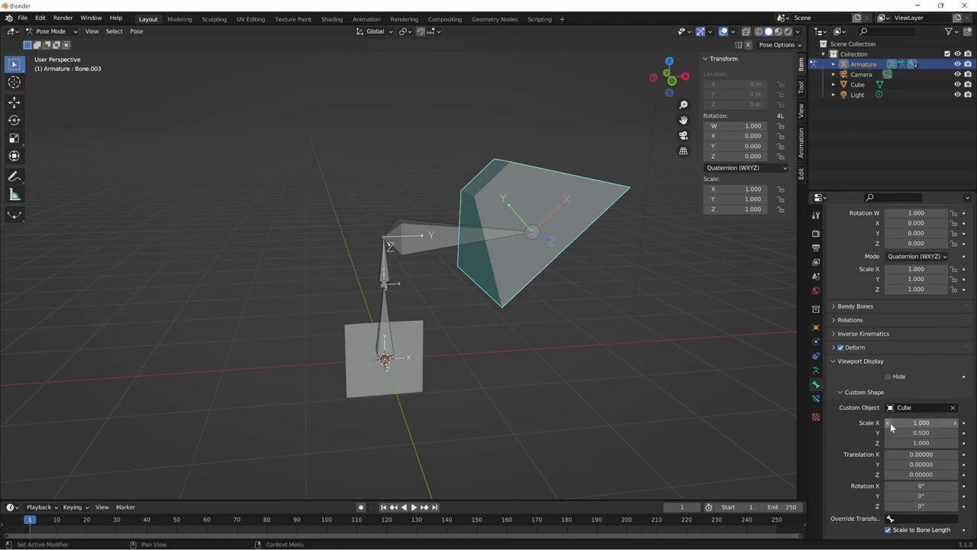
middle_drag(580, 397, 685, 429)
text(2)
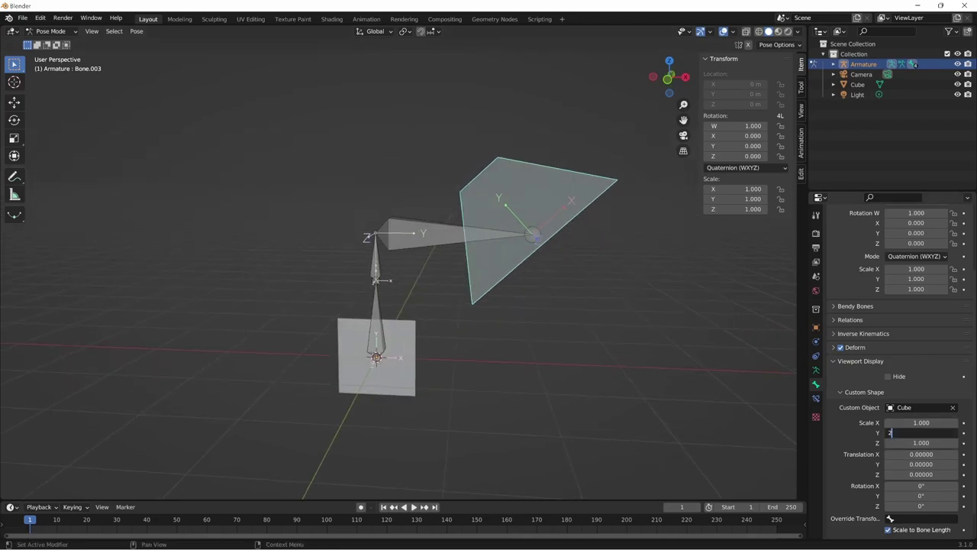
key(Return)
click(931, 433)
text(1)
key(Return)
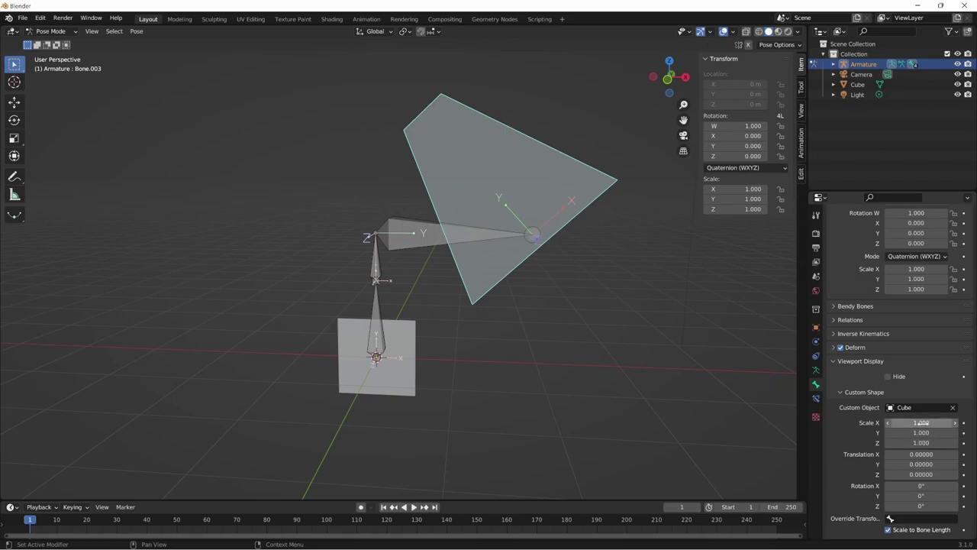
Set X, Y and Z shape scale to 0.5 and clear the Cube as custom shape.
drag(922, 423, 922, 443)
text(0.5)
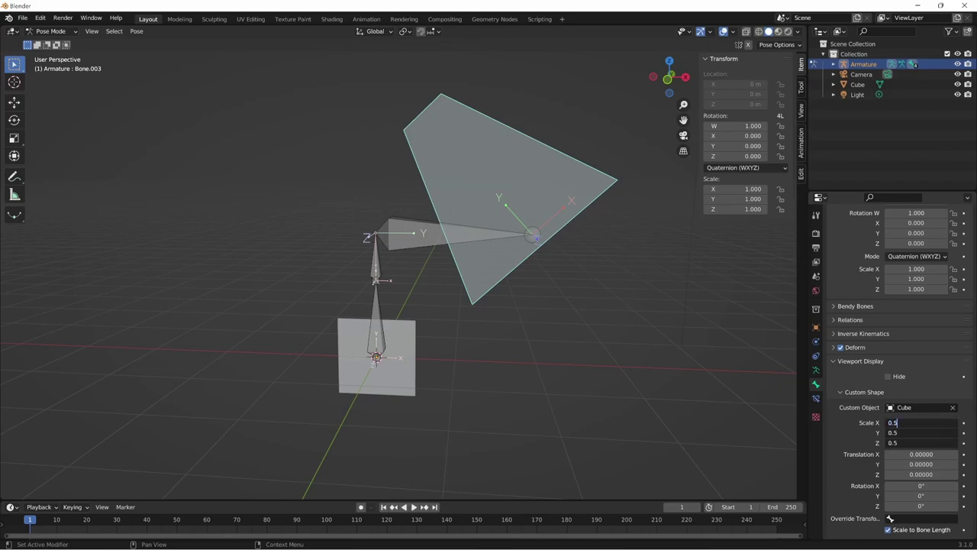
key(Return)
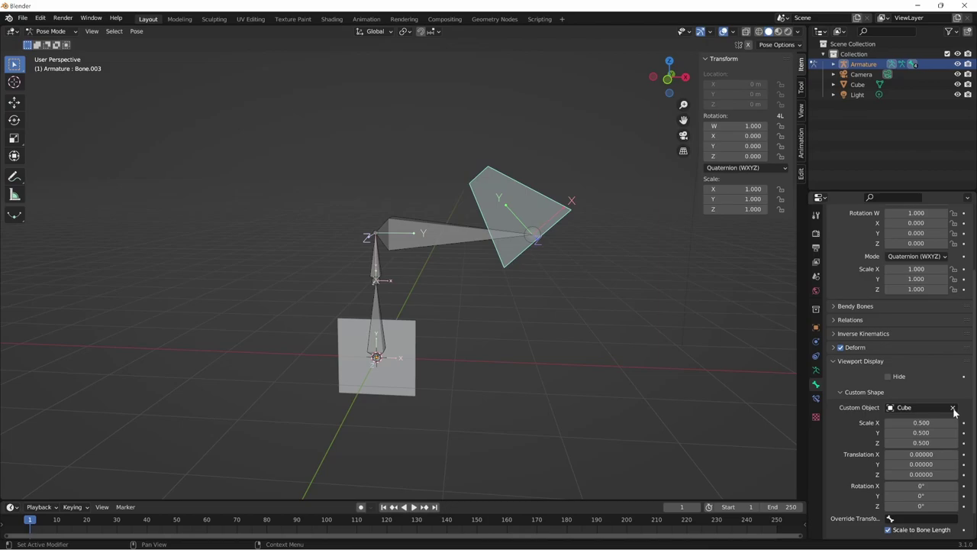
click(952, 407)
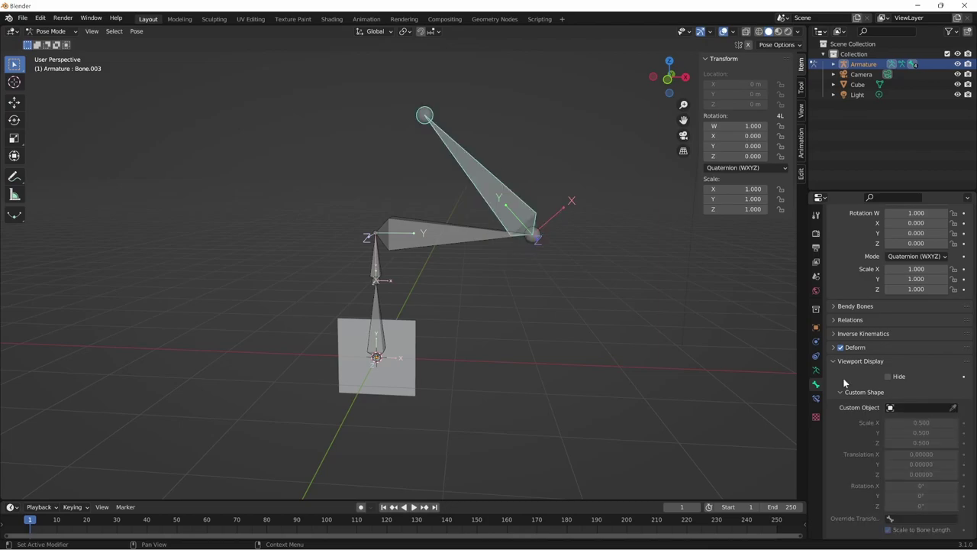
Reassign the Cube as Bone.003's custom shape, test-rotate Bone.002, then reselect Bone.003.
click(953, 407)
click(393, 374)
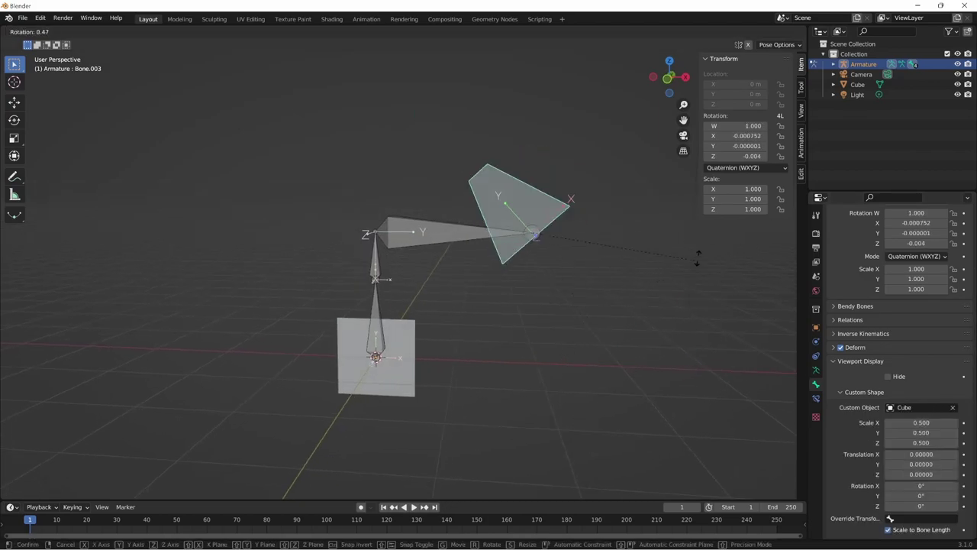
click(458, 232)
key(r)
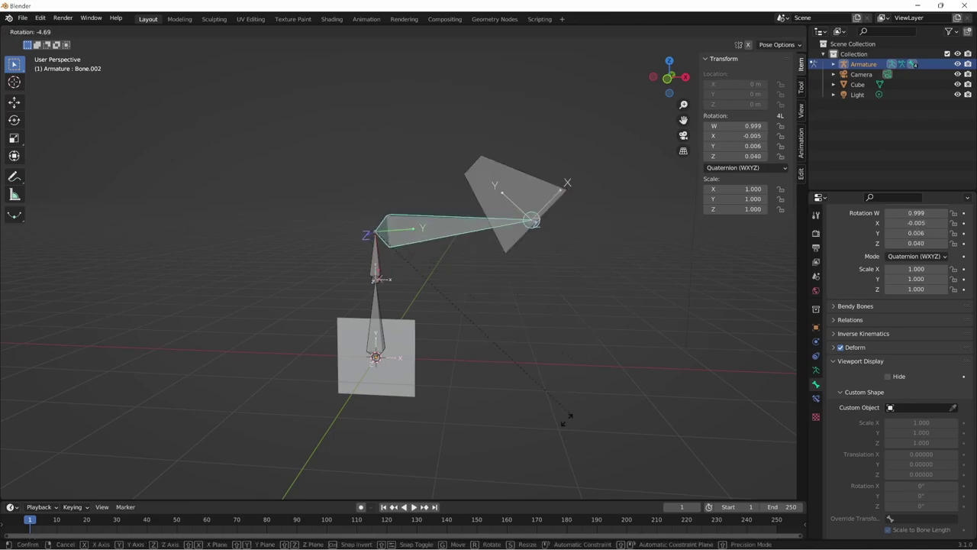
right_click(578, 397)
mouse_move(578, 397)
middle_down()
mouse_move(687, 421)
mouse_move(578, 415)
mouse_move(594, 393)
mouse_move(602, 406)
middle_up()
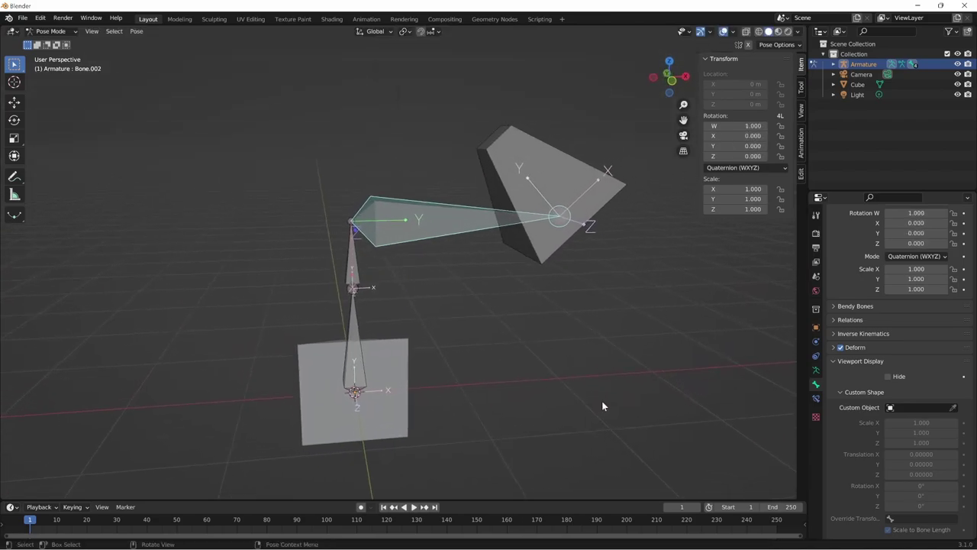
click(591, 215)
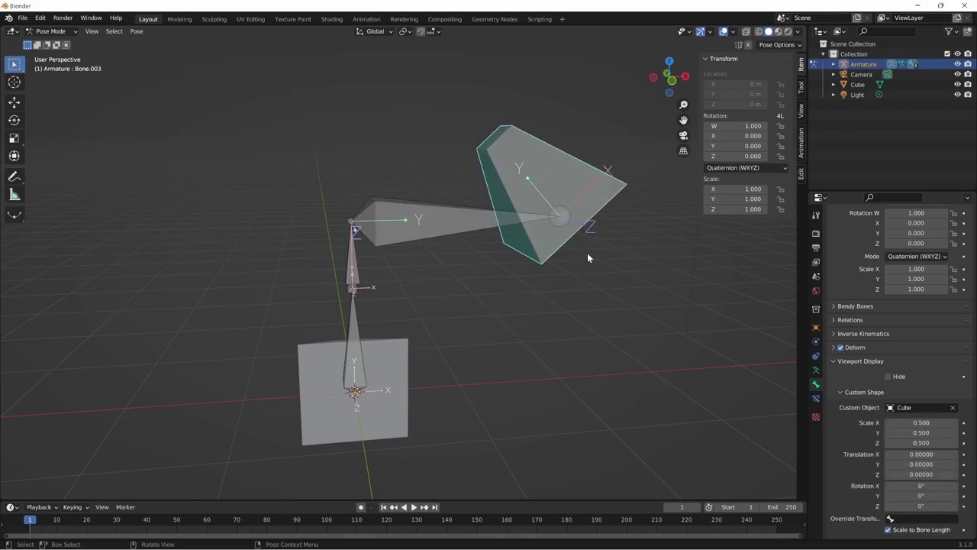
mouse_move(543, 367)
middle_down()
mouse_move(629, 349)
mouse_move(573, 393)
mouse_move(617, 412)
mouse_move(466, 382)
mouse_move(490, 439)
mouse_move(563, 388)
mouse_move(469, 342)
mouse_move(561, 390)
mouse_move(524, 404)
middle_up()
In the Cube's Edit Mode, delete Only Faces, leaving just a wire edge cage.
key(Tab)
key(ctrl+Tab)
key(Tab)
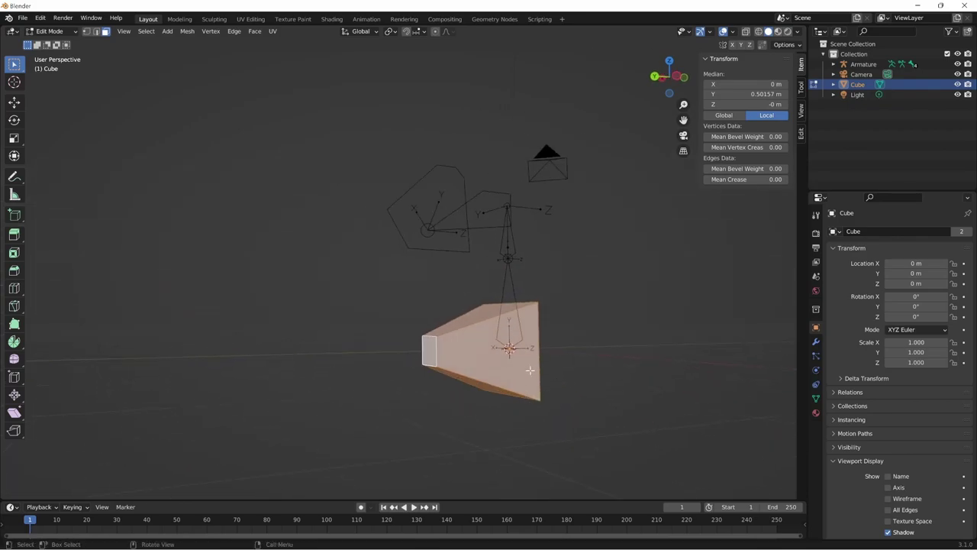
key(x)
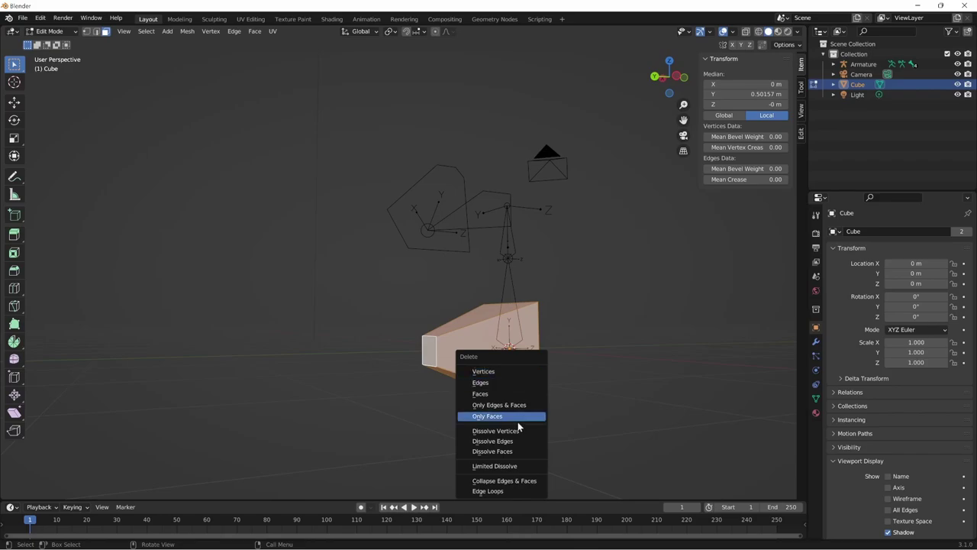
click(519, 417)
mouse_move(519, 417)
middle_down()
mouse_move(546, 405)
mouse_move(533, 349)
mouse_move(426, 375)
middle_up()
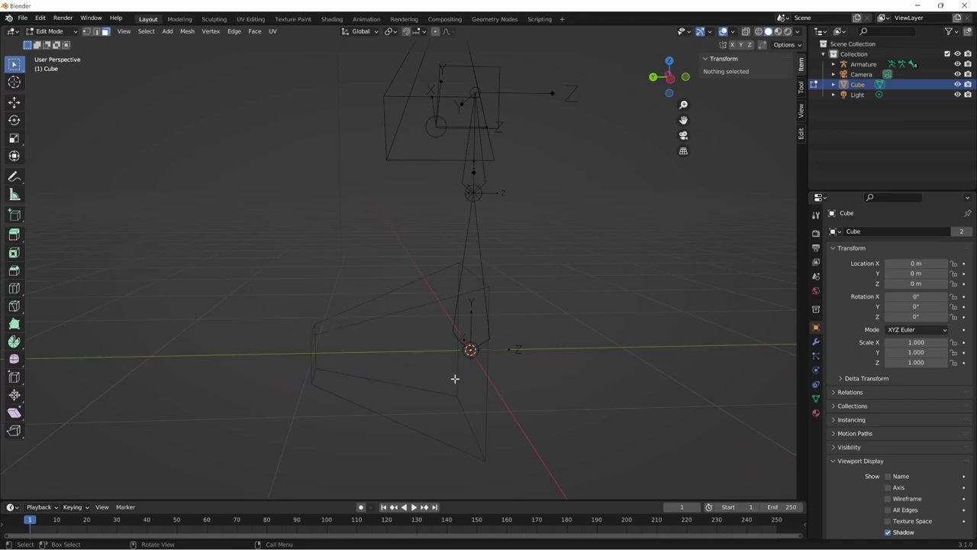
mouse_move(690, 397)
middle_down()
mouse_move(594, 426)
mouse_move(484, 372)
middle_up()
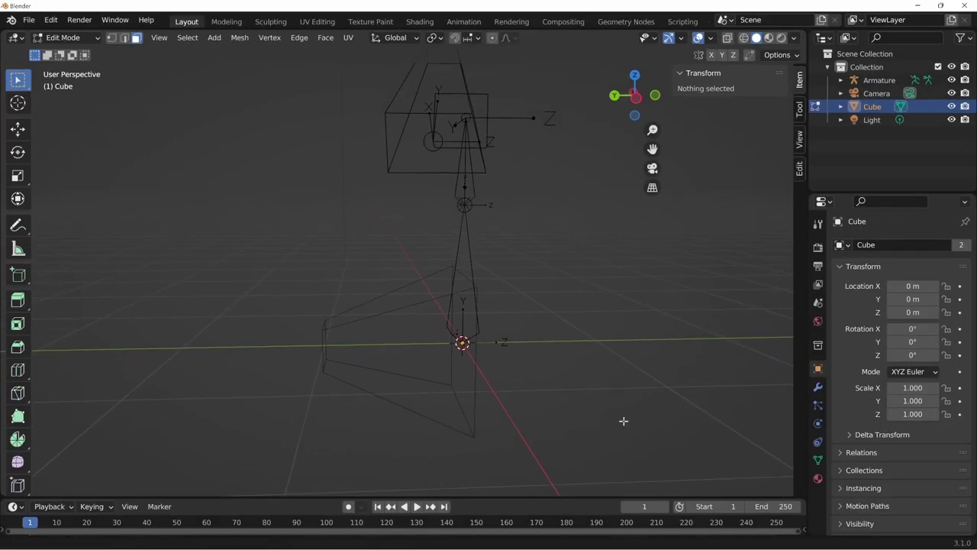
mouse_move(439, 312)
middle_down()
mouse_move(565, 366)
mouse_move(530, 360)
mouse_move(602, 366)
mouse_move(558, 412)
mouse_move(445, 370)
mouse_move(406, 285)
middle_up()
key(ctrl+Tab)
key(ctrl+Tab)
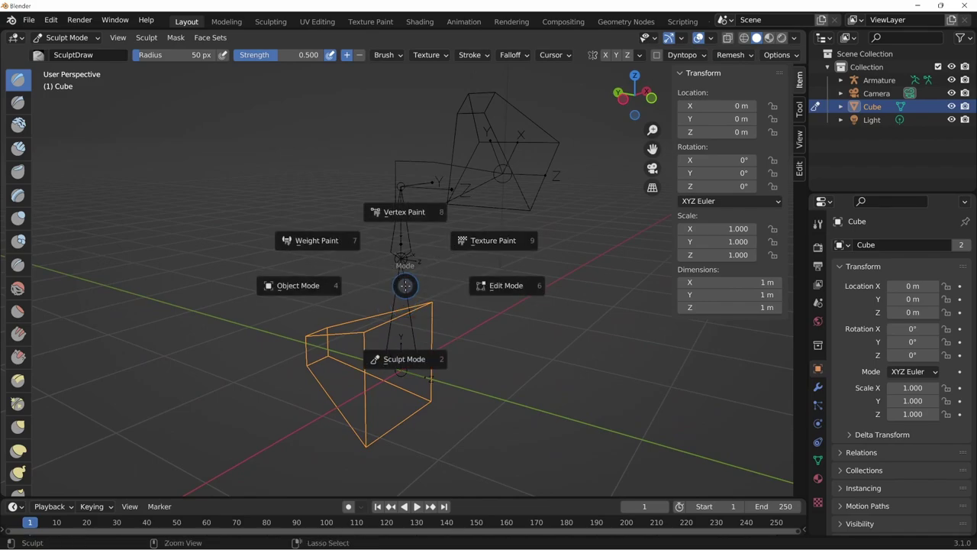
Return to Object Mode, put the armature in Pose Mode and select Bone.003.
click(364, 283)
click(436, 260)
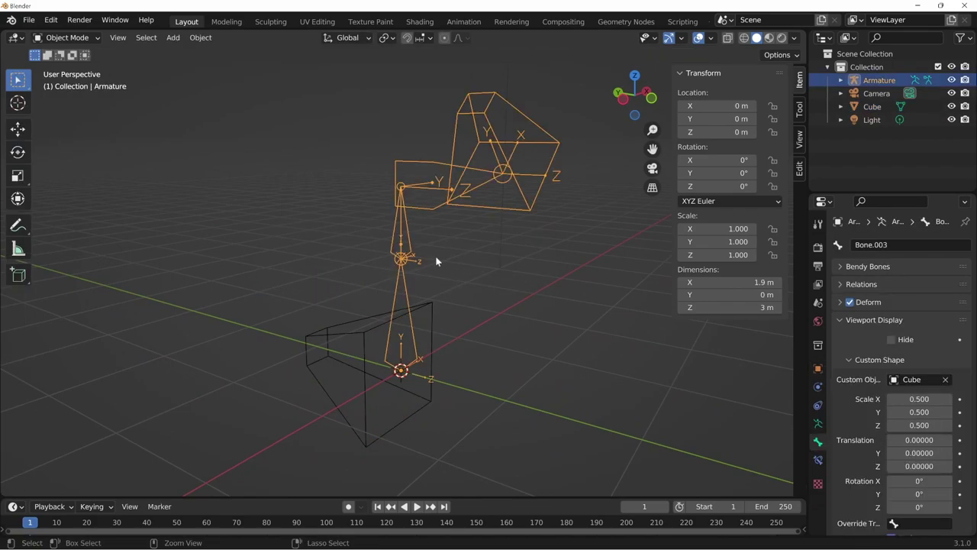
key(ctrl+Tab)
mouse_move(512, 305)
middle_down()
mouse_move(436, 345)
mouse_move(490, 261)
mouse_move(541, 272)
mouse_move(511, 231)
mouse_move(478, 322)
mouse_move(577, 304)
mouse_move(543, 370)
mouse_move(528, 326)
mouse_move(521, 362)
mouse_move(590, 348)
mouse_move(496, 341)
mouse_move(494, 399)
mouse_move(544, 359)
mouse_move(335, 392)
mouse_move(641, 423)
mouse_move(549, 425)
mouse_move(612, 383)
middle_up()
click(492, 258)
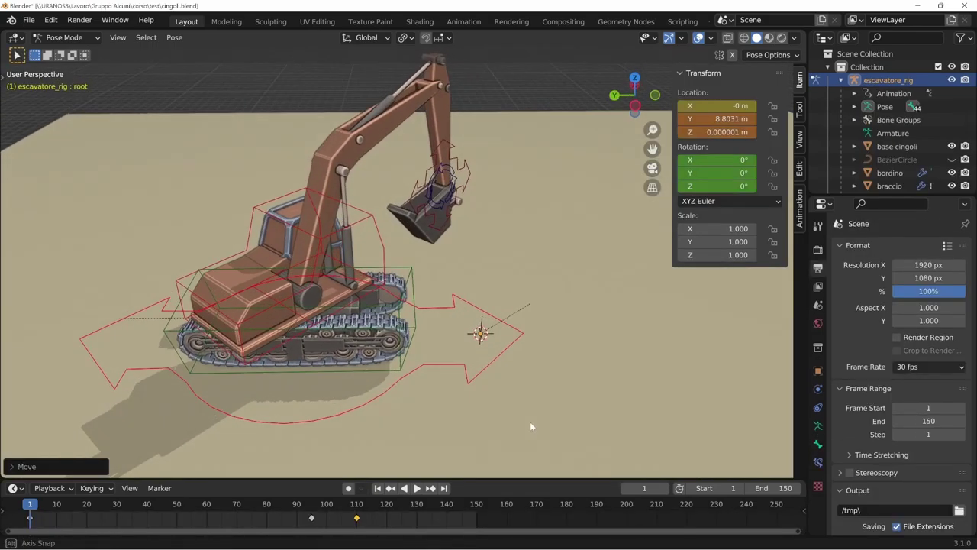
mouse_move(530, 422)
middle_down()
mouse_move(627, 372)
mouse_move(664, 378)
mouse_move(603, 402)
mouse_move(534, 367)
mouse_move(561, 365)
mouse_move(473, 318)
mouse_move(409, 312)
mouse_move(524, 227)
mouse_move(528, 300)
middle_up()
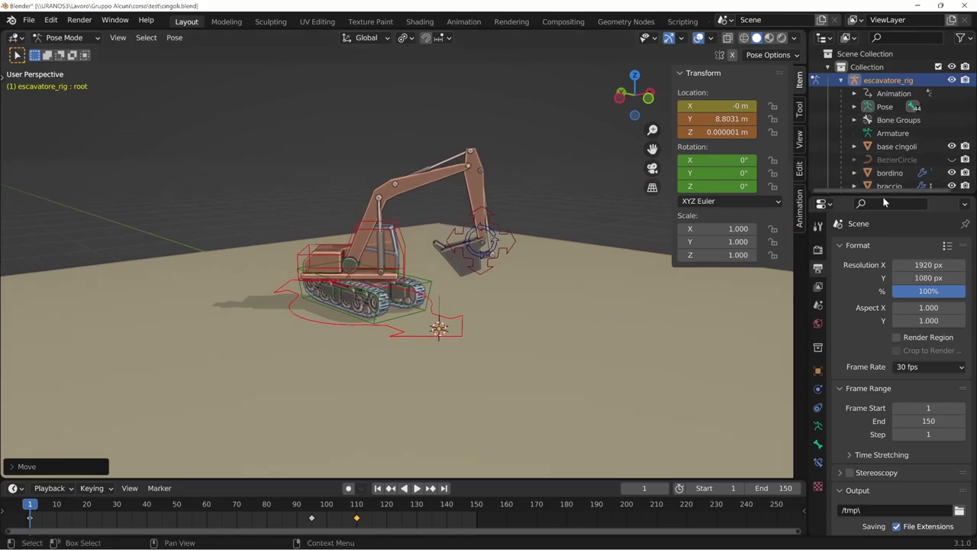
Enlarge the outliner, collapse the escavatore_rig hierarchy, and switch the rig to Object Mode.
mouse_move(837, 196)
mouse_down()
mouse_move(797, 271)
mouse_move(763, 263)
mouse_up()
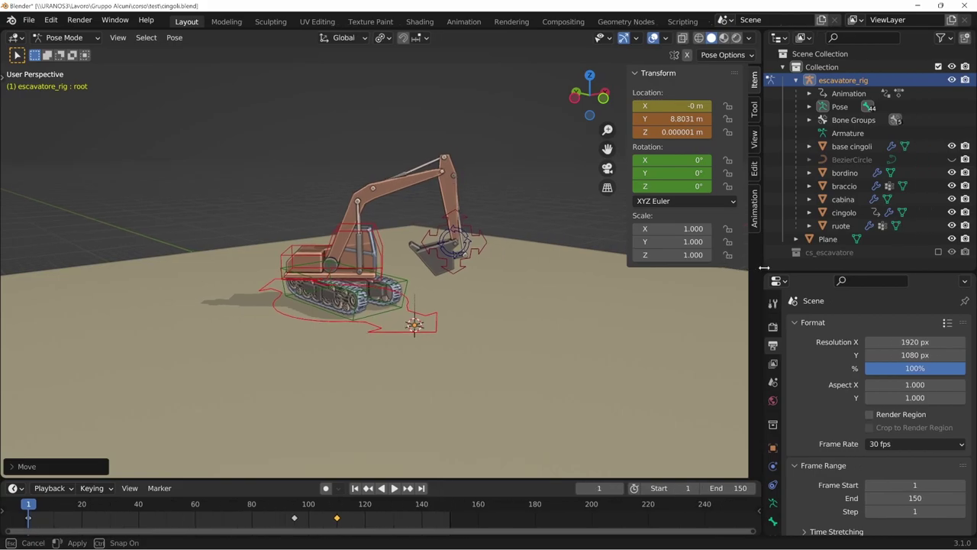
middle_drag(672, 397, 621, 424)
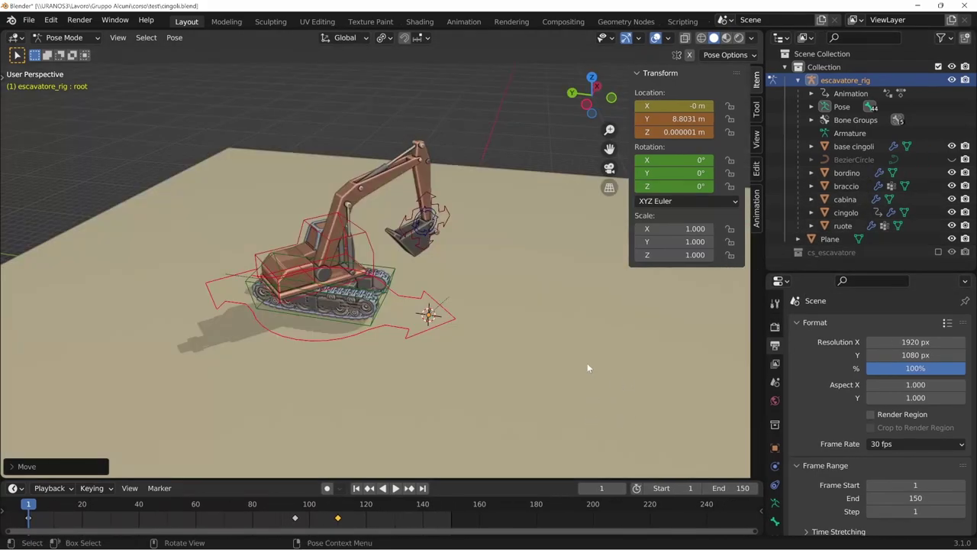
mouse_move(588, 363)
middle_down()
mouse_move(583, 325)
mouse_move(476, 411)
mouse_move(470, 380)
mouse_move(503, 392)
middle_up()
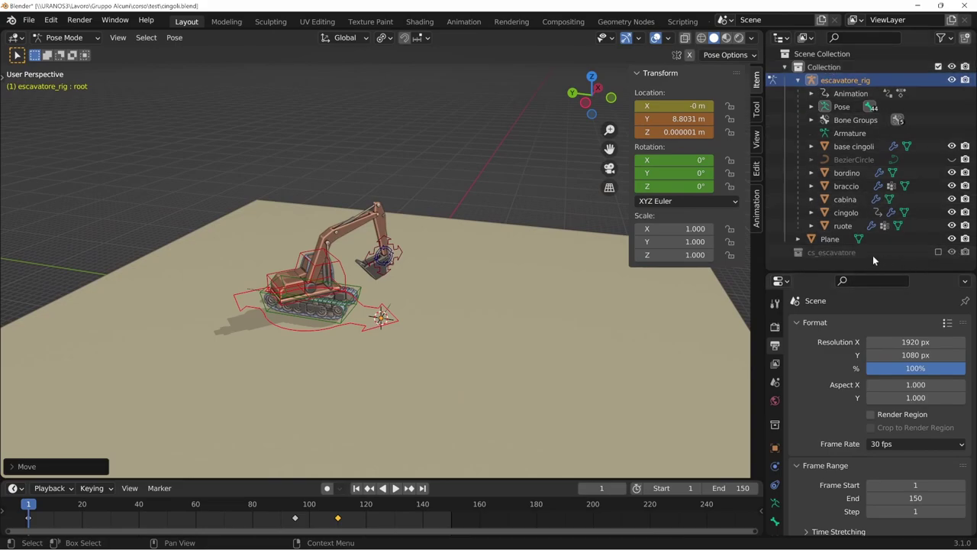
click(798, 79)
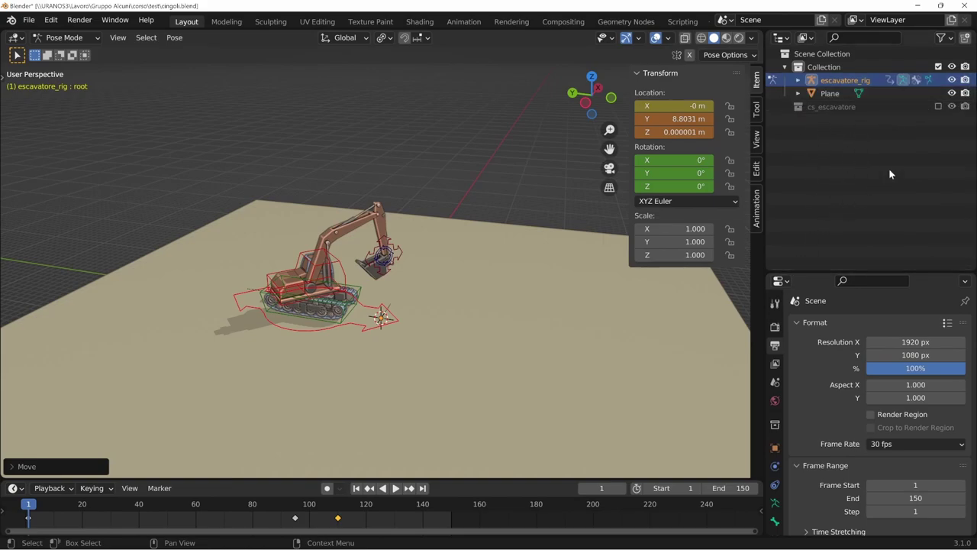
key(ctrl+Tab)
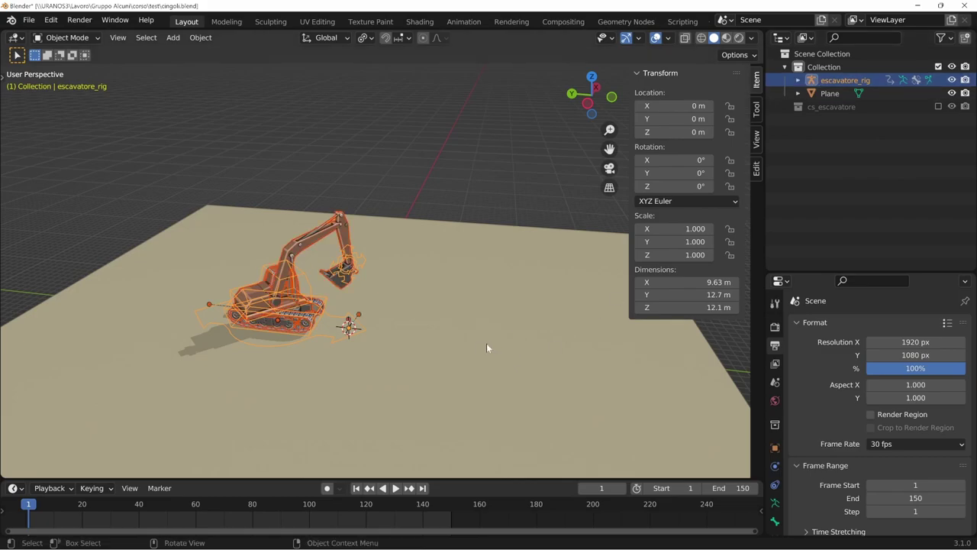
Move escavatore_rig into a new collection named escavatore.
key(m)
click(486, 344)
text(escavatore)
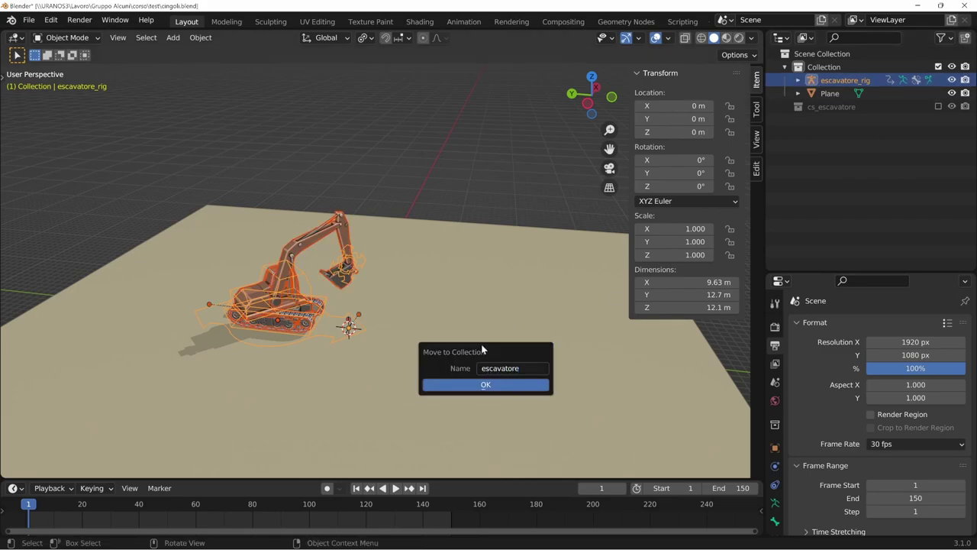
click(504, 385)
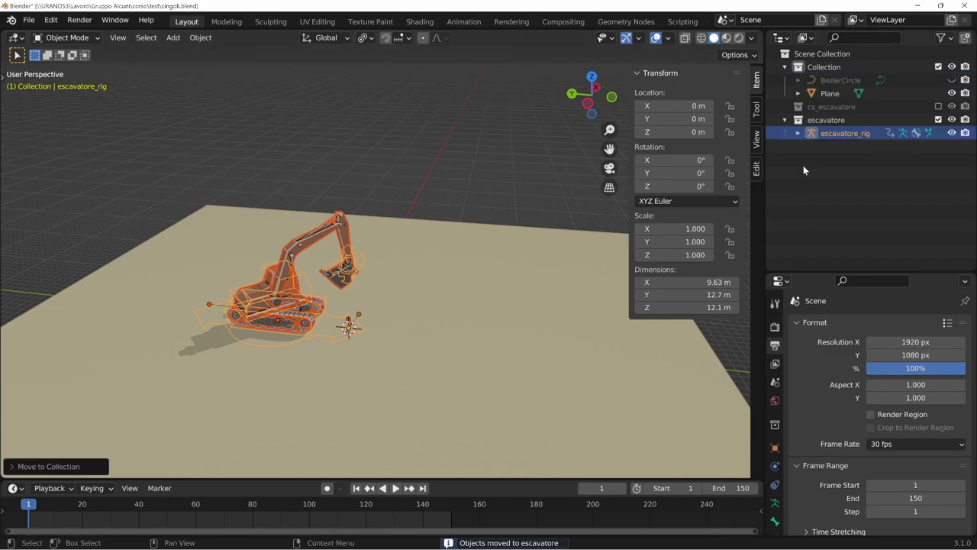
Nest the cs_escavatore collection inside the escavatore collection.
click(833, 108)
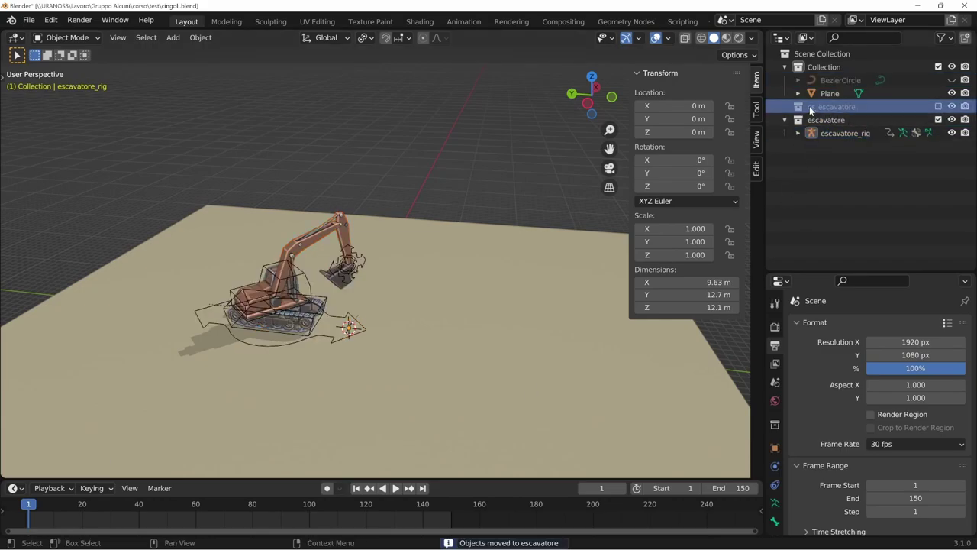
drag(822, 109, 823, 120)
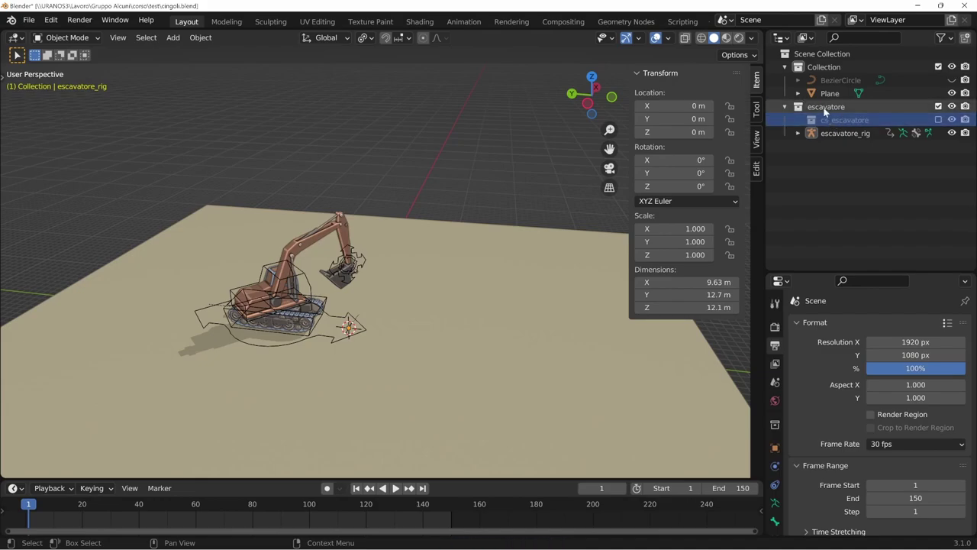
click(831, 108)
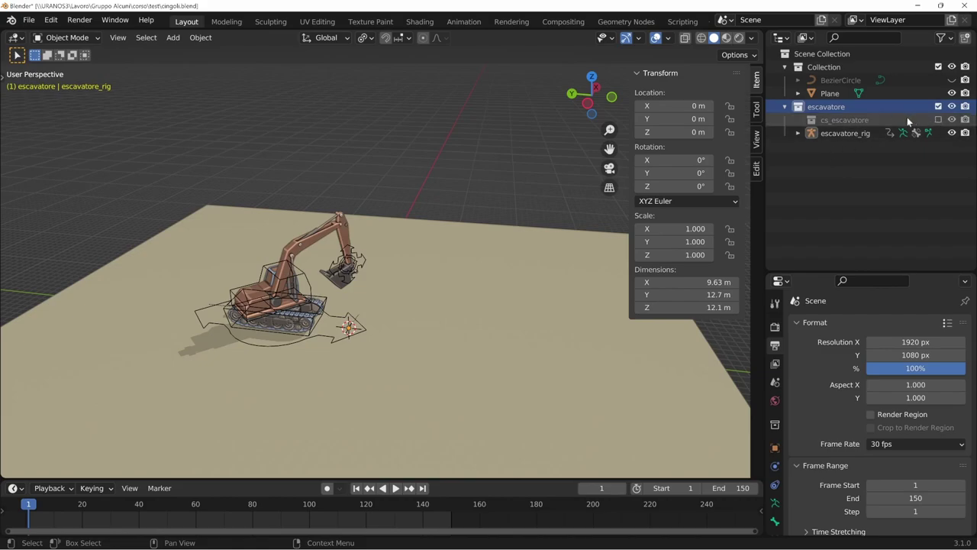
Re-enable the cs_escavatore shapes and hide the floor Plane.
click(938, 120)
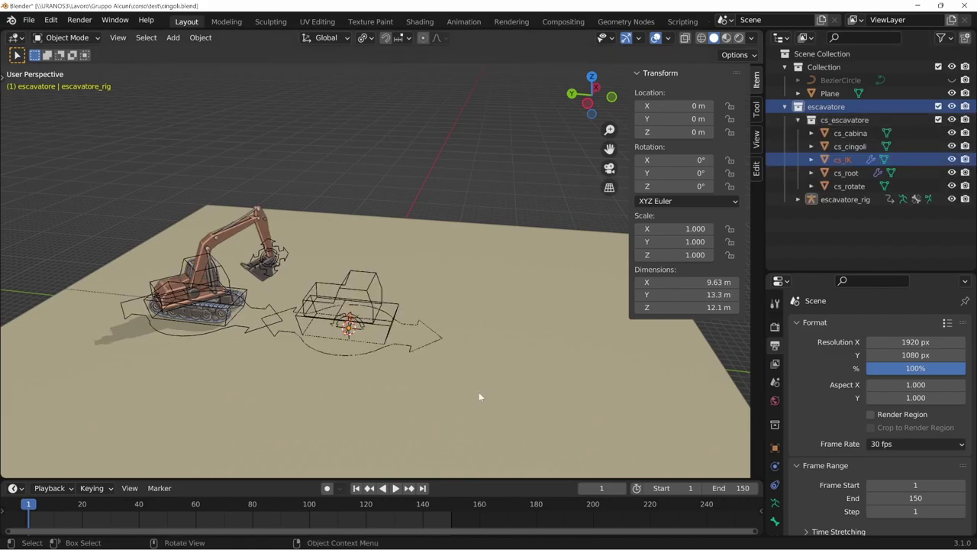
scroll(550, 283, up, 5)
mouse_move(382, 383)
shift+middle_down()
mouse_move(492, 273)
mouse_move(492, 217)
shift+middle_up()
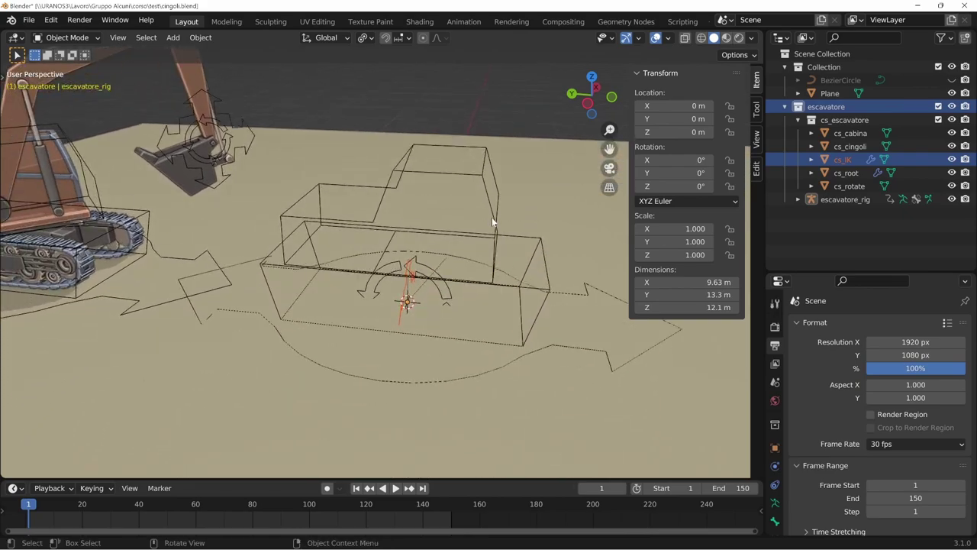
click(492, 217)
click(952, 93)
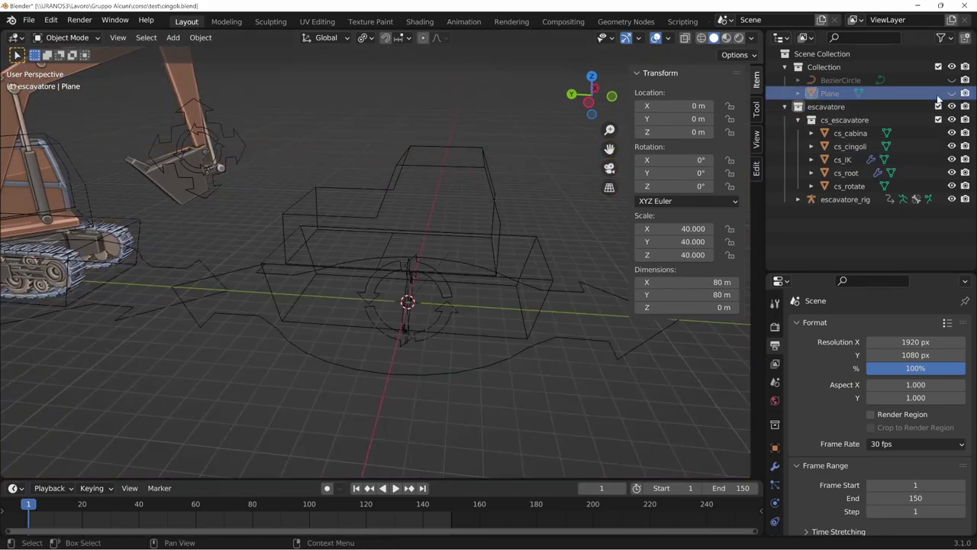
Select the cs_cabina shape and enter Edit Mode on its mesh.
click(551, 308)
mouse_move(589, 319)
middle_down()
mouse_move(489, 303)
mouse_move(416, 370)
mouse_move(439, 373)
mouse_move(437, 226)
middle_up()
click(450, 320)
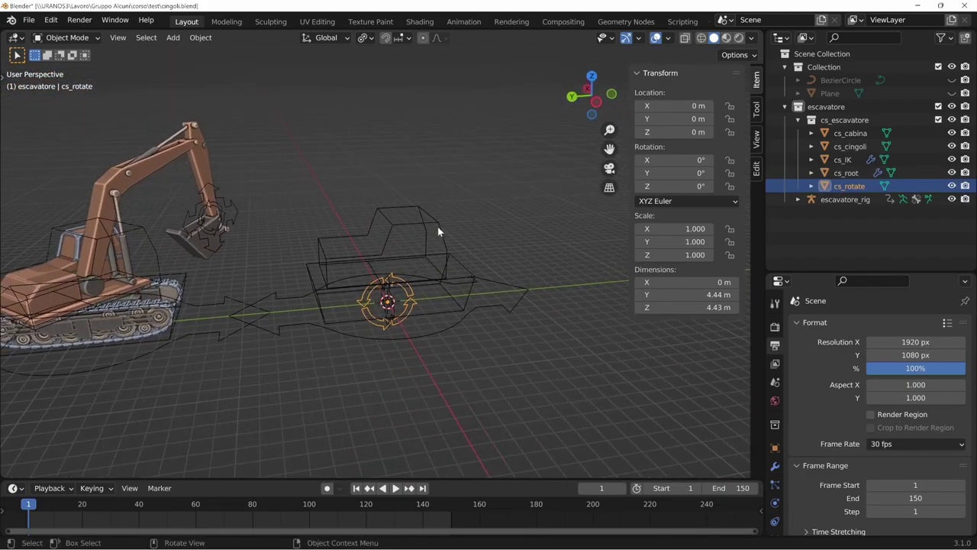
click(437, 226)
mouse_move(527, 309)
middle_down()
mouse_move(490, 398)
mouse_move(547, 380)
mouse_move(500, 386)
mouse_move(565, 374)
mouse_move(530, 334)
mouse_move(528, 242)
mouse_move(516, 266)
middle_up()
key(Tab)
Select the edge loop around the cab's top on cs_cabina and fill it with a face.
key(2)
click(489, 271)
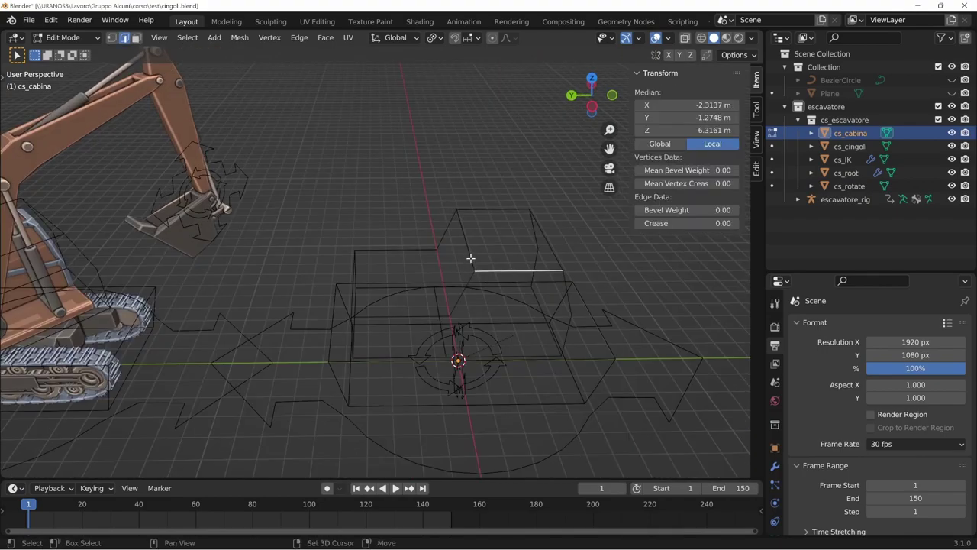
alt+click(494, 209)
alt+click(550, 243)
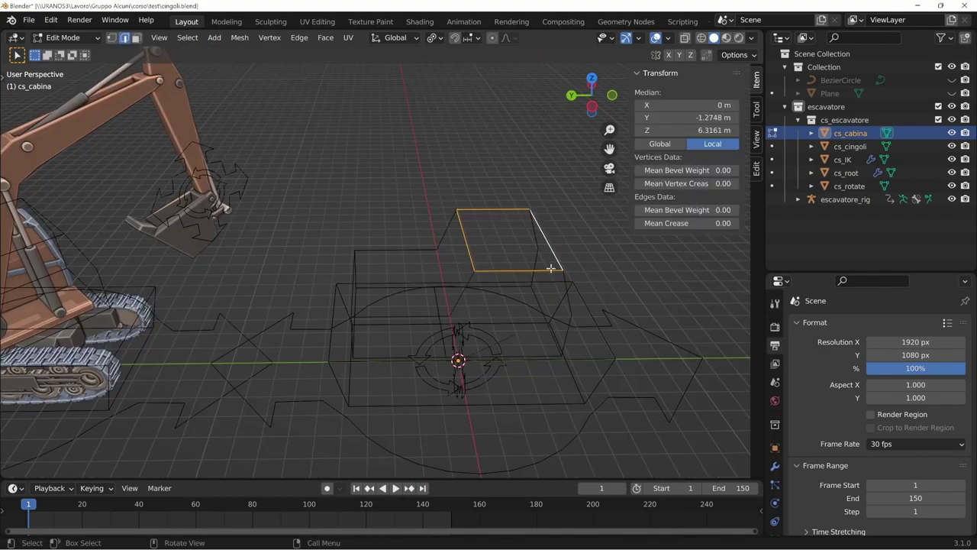
key(f)
middle_drag(551, 268, 230, 240)
Put escavatore_rig into Pose Mode to check the cab control shape.
key(Tab)
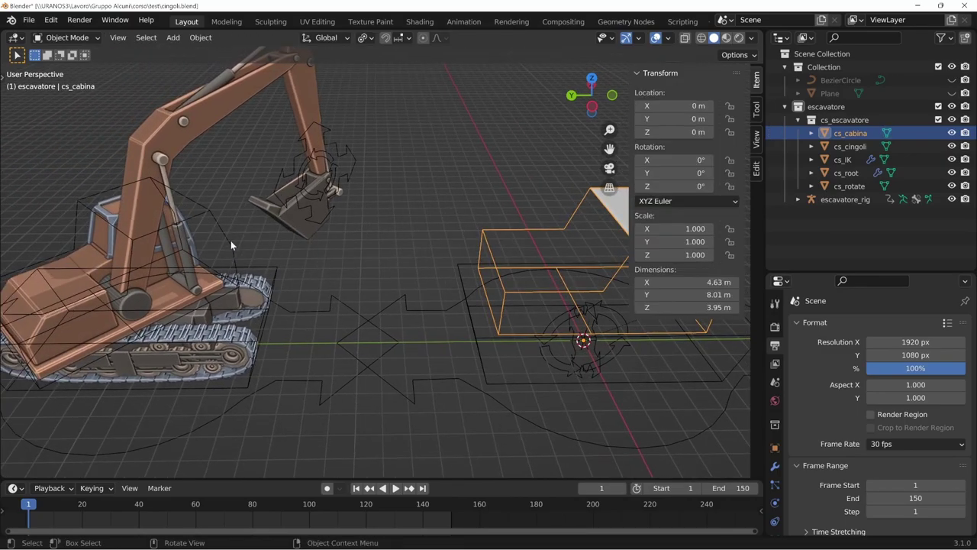
click(231, 241)
key(ctrl+Tab)
middle_drag(329, 374, 463, 343)
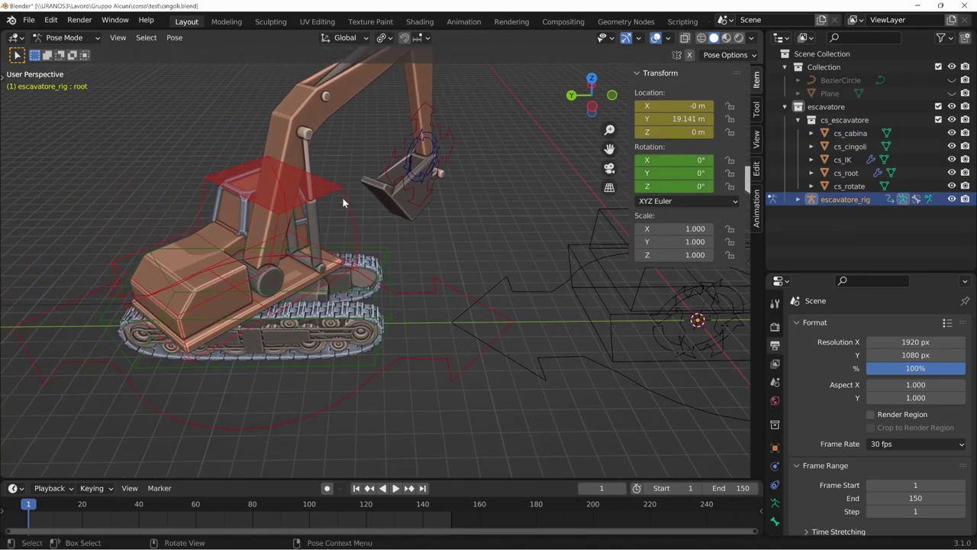
mouse_move(344, 203)
middle_down()
mouse_move(523, 287)
mouse_move(579, 286)
mouse_move(532, 289)
mouse_move(530, 343)
mouse_move(410, 356)
middle_up()
Back in Edit Mode on cs_cabina, bevel the selected vertices.
key(Tab)
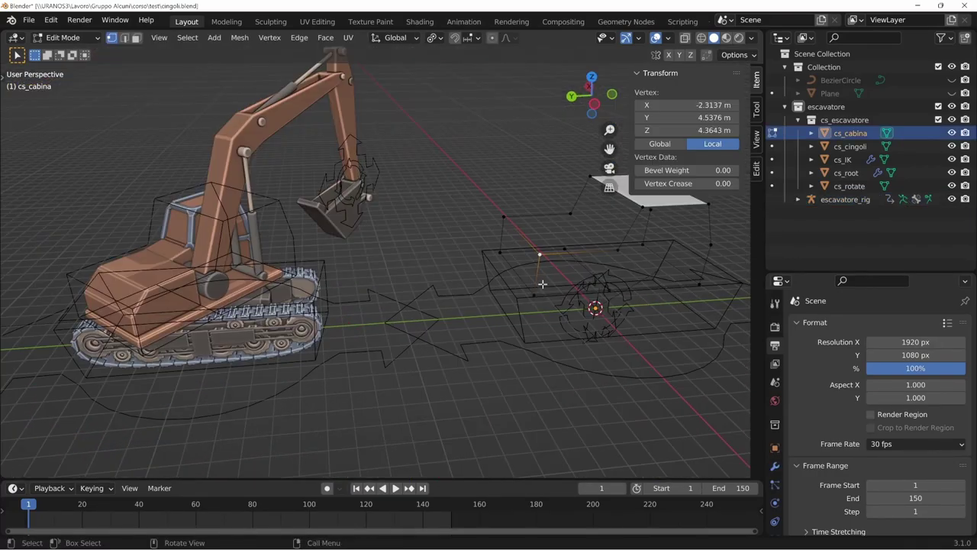
shift+click(504, 217)
key(ctrl+b)
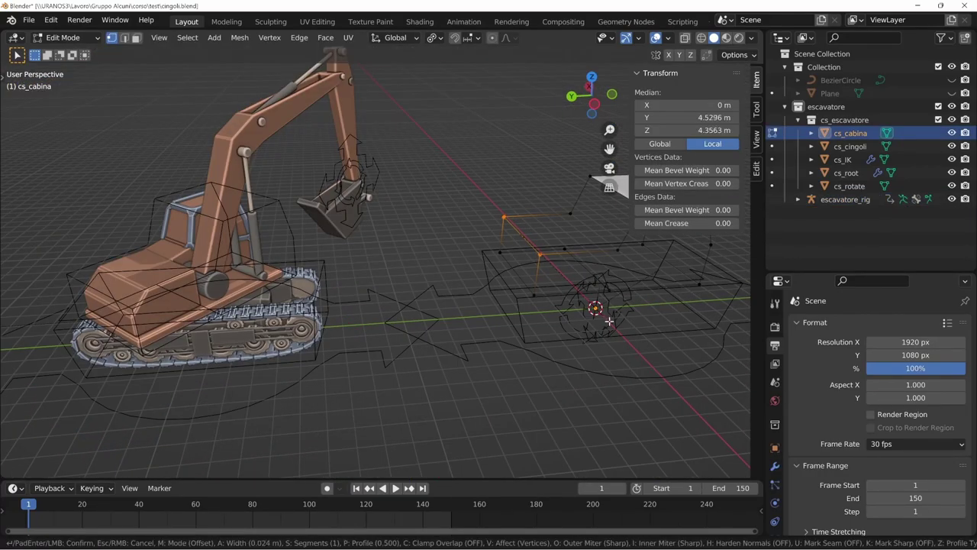
click(611, 321)
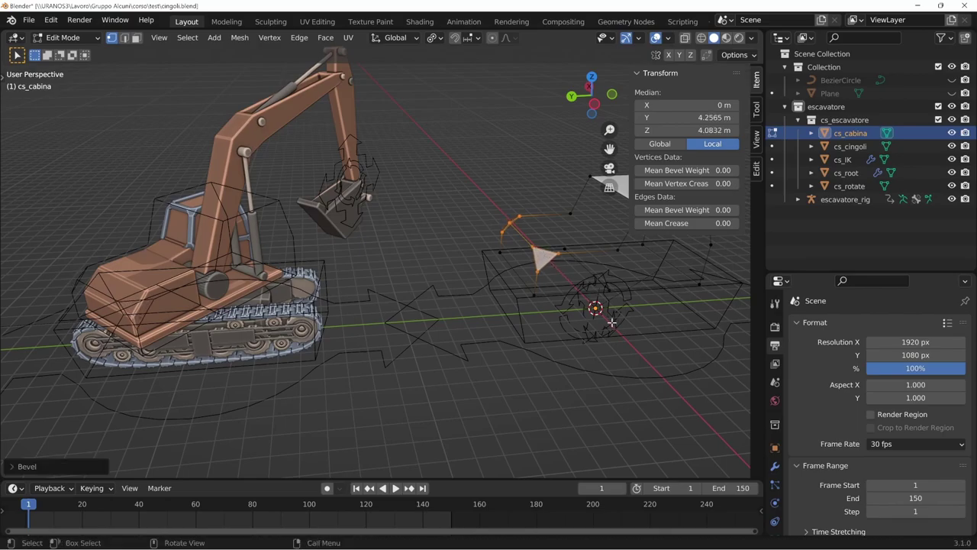
middle_drag(136, 318, 162, 334)
middle_drag(304, 423, 421, 362)
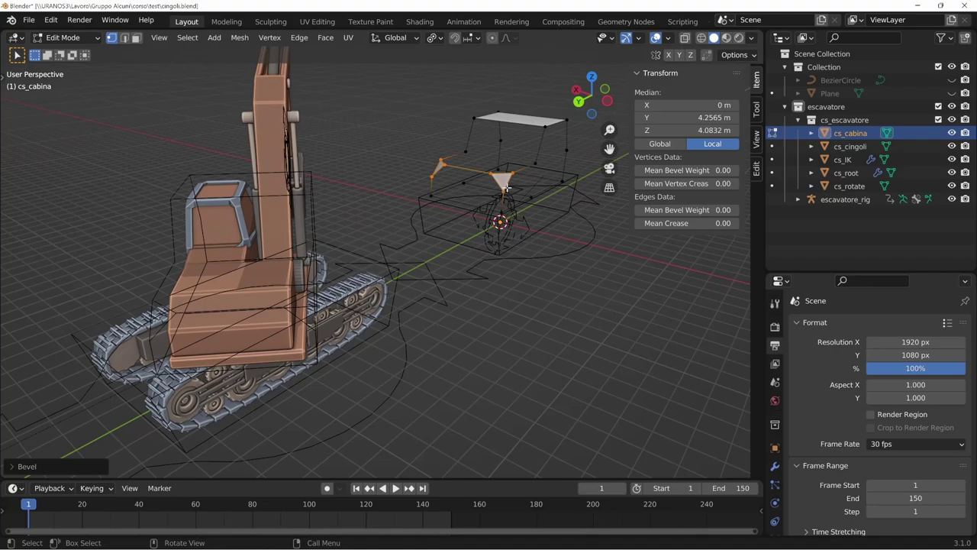
Select the excavator rig in Object Mode and check its display settings in Object Properties.
key(Tab)
click(305, 322)
click(309, 329)
middle_drag(309, 328, 306, 327)
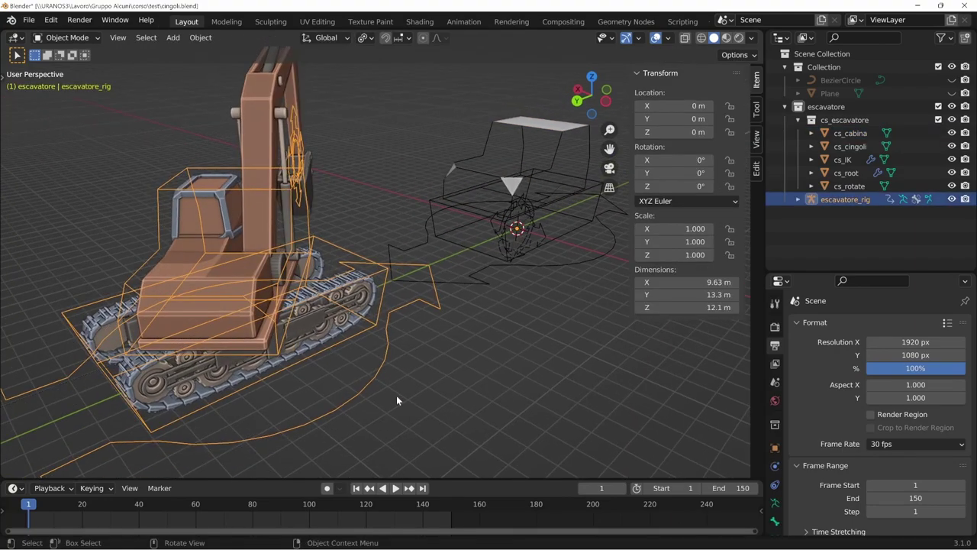
click(776, 448)
scroll(802, 463, down, 3)
scroll(855, 465, down, 4)
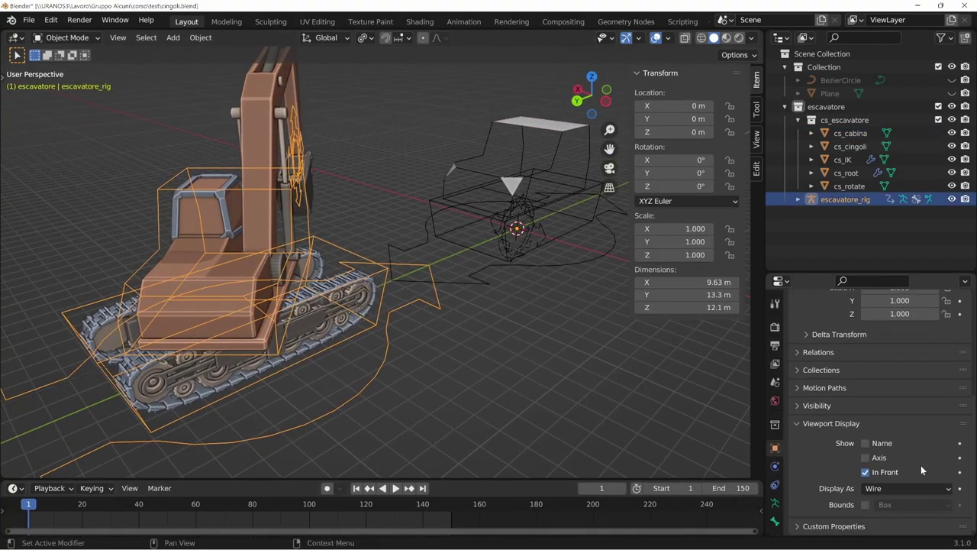
click(893, 487)
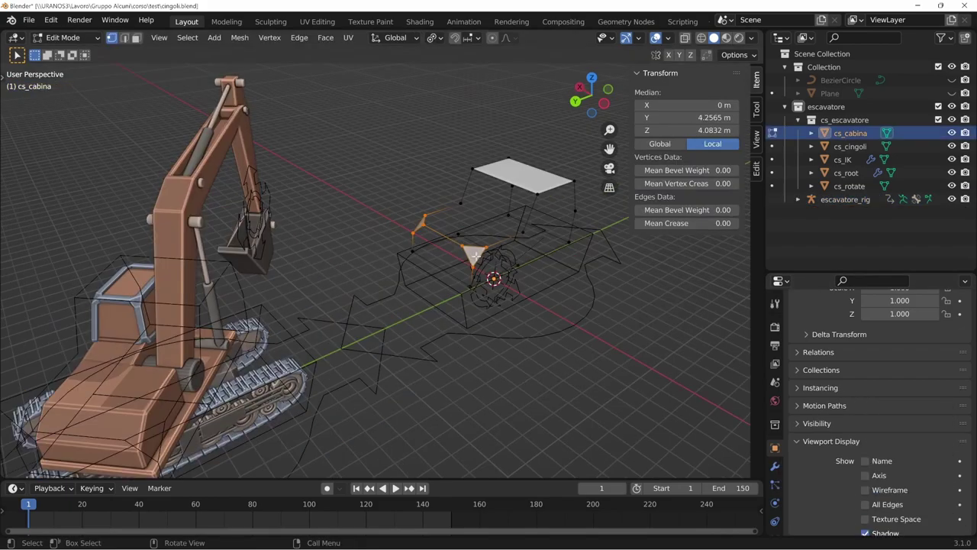
Delete the stray triangle and the cab's top plane with Only Faces, keeping the edges.
key(c)
right_click(475, 257)
key(x)
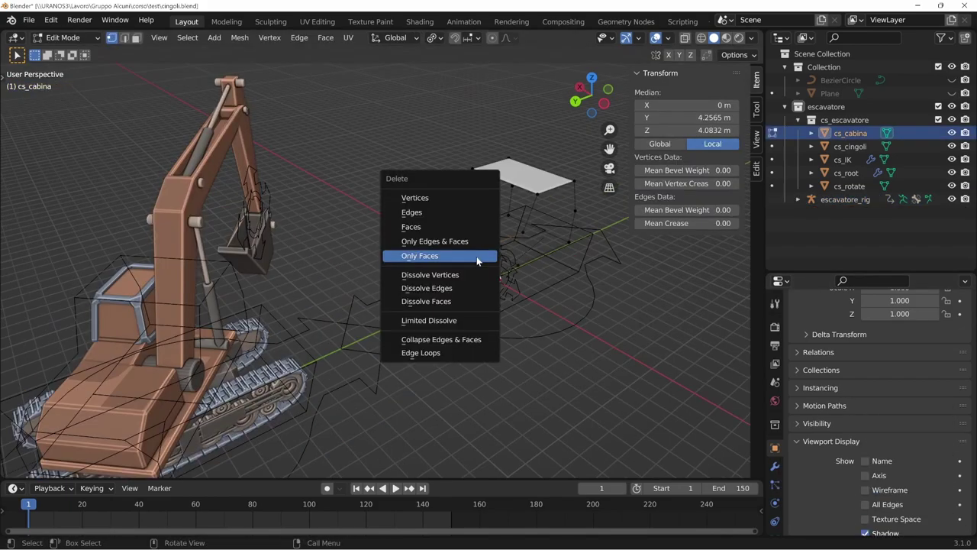
click(475, 256)
click(537, 194)
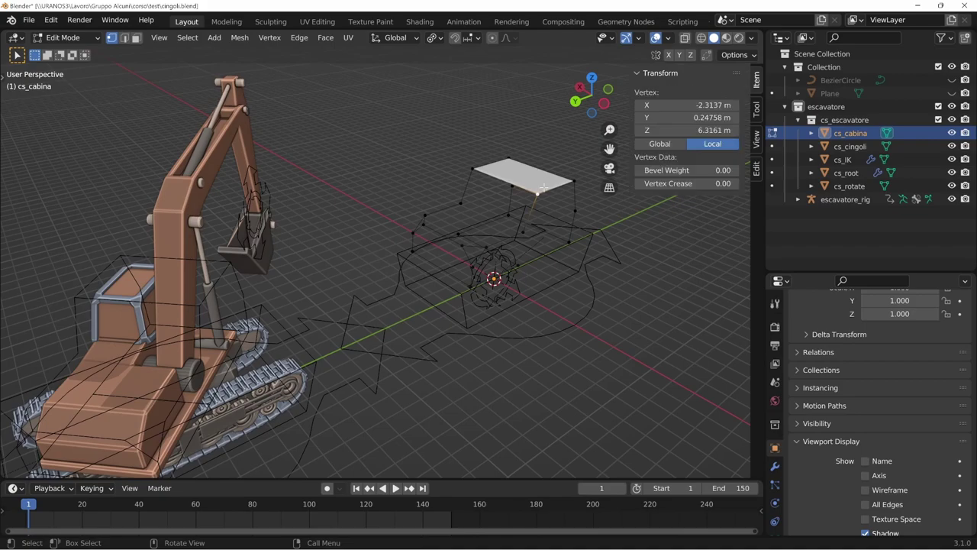
key(3)
click(542, 186)
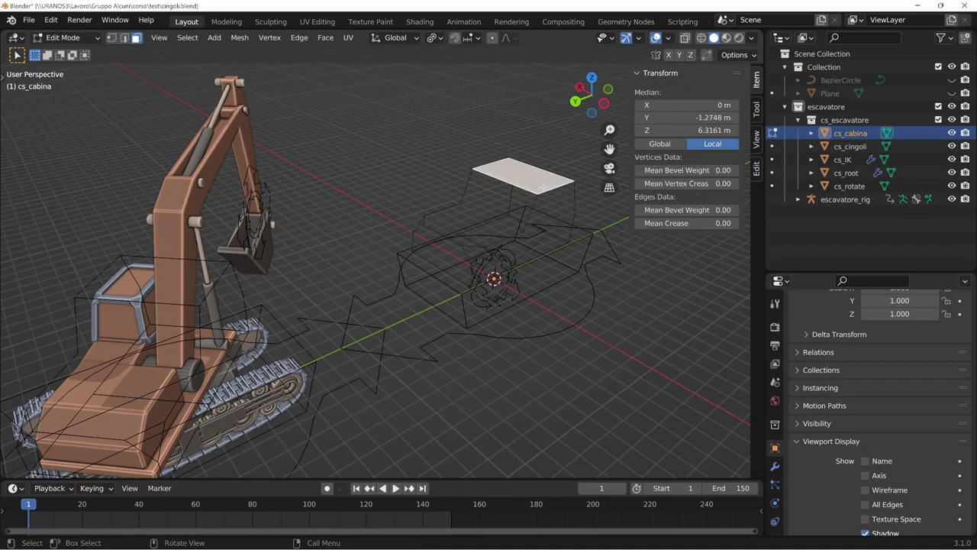
key(x)
click(544, 189)
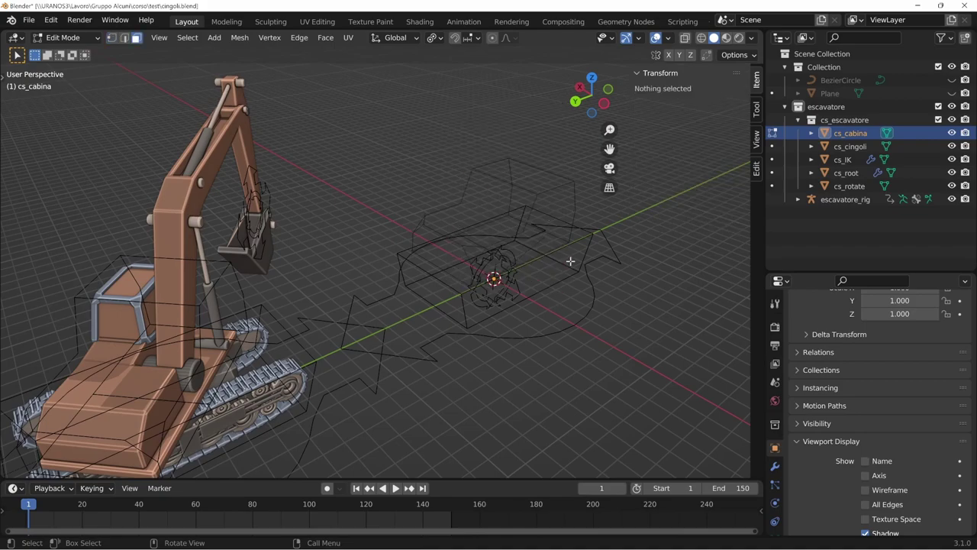
Switch escavatore_rig back into Pose Mode.
middle_drag(571, 261, 517, 327)
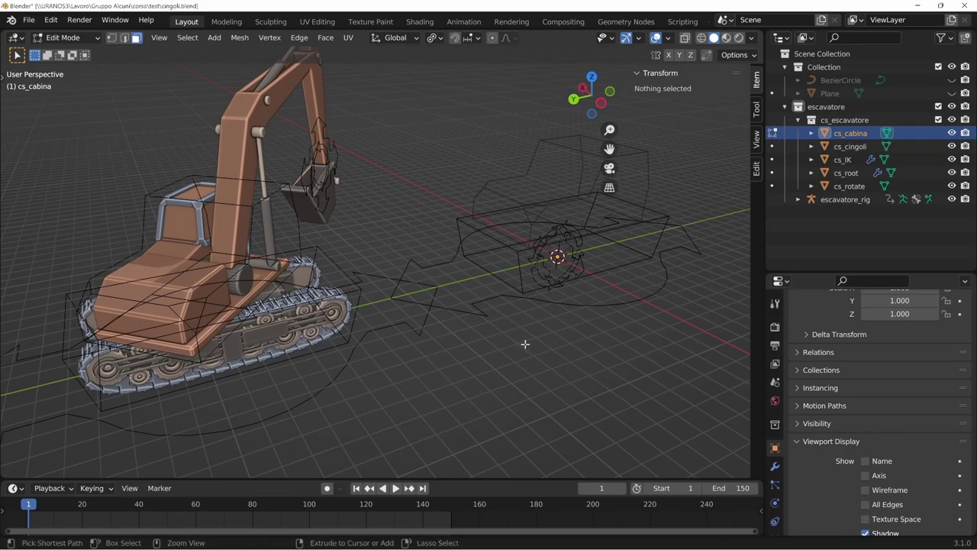
key(ctrl+Tab)
click(419, 343)
mouse_move(331, 348)
middle_down()
mouse_move(617, 323)
mouse_move(522, 244)
mouse_move(460, 323)
middle_up()
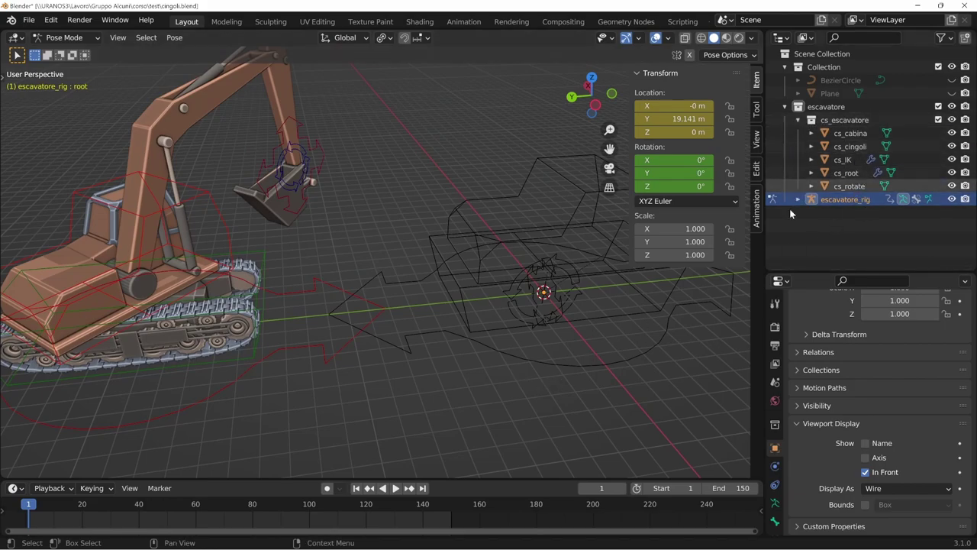
Frame the rig and exclude the cs_escavatore collection in the Outliner.
key(KP_Decimal)
scroll(481, 382, down, 3)
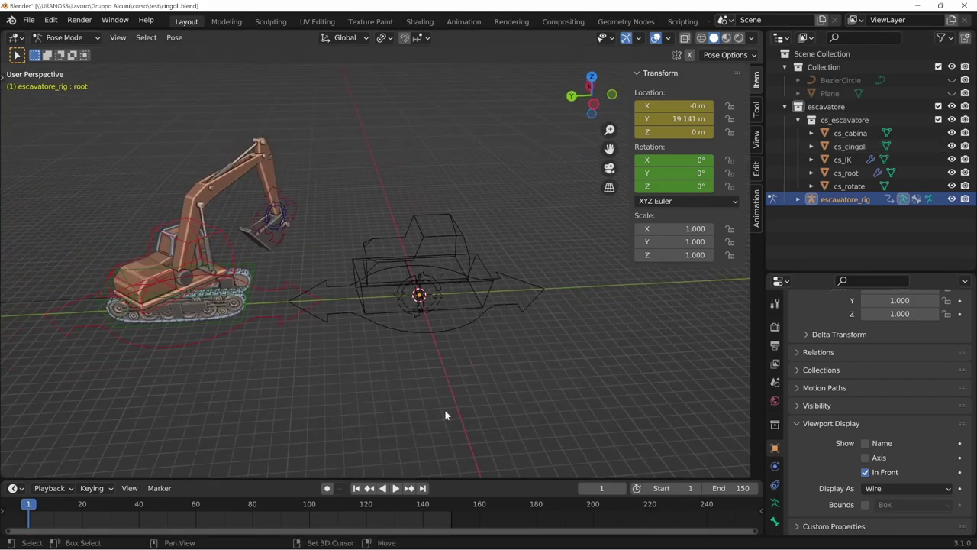
shift+middle_drag(446, 415, 496, 409)
click(939, 120)
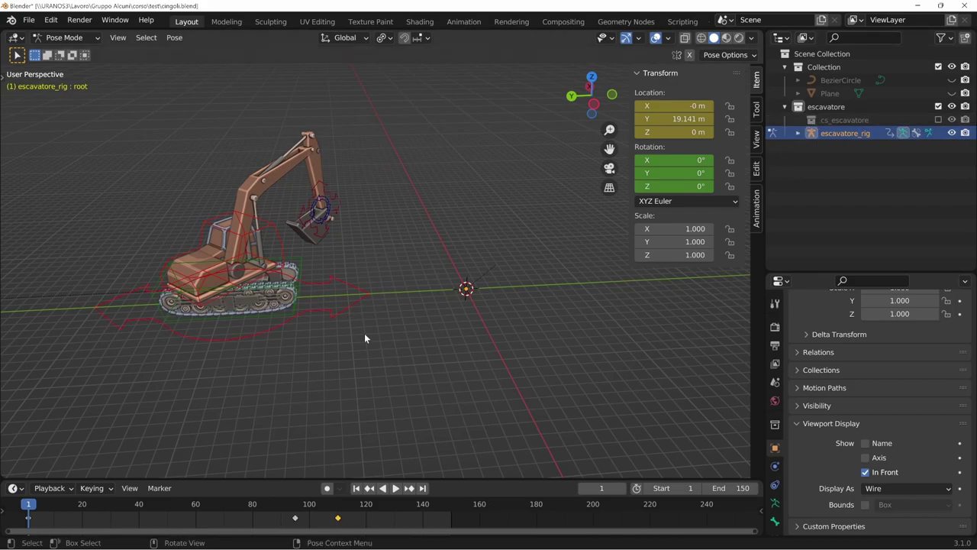
Test-move the rig's root with G, cancel it, and return to Object Mode.
key(g)
key(Escape)
middle_drag(530, 368, 569, 391)
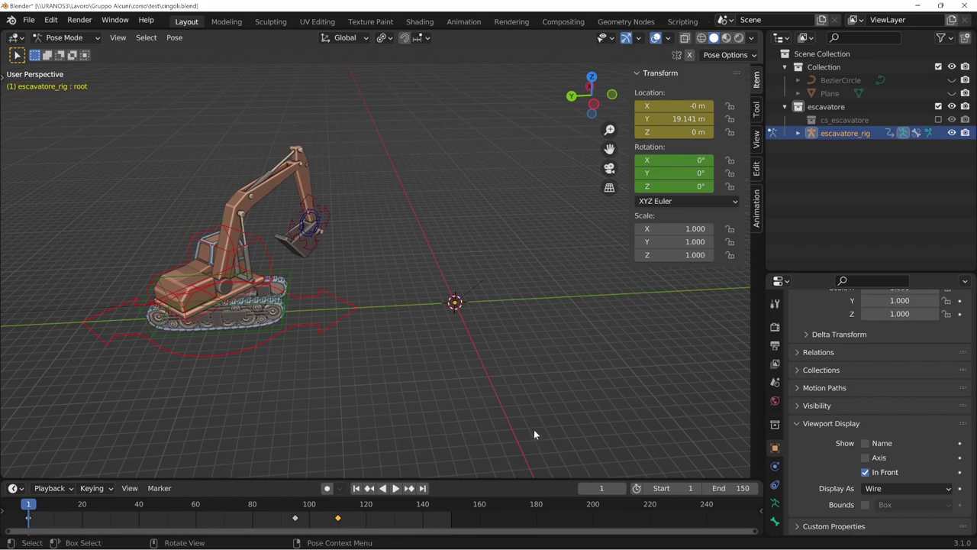
mouse_move(534, 429)
middle_down()
mouse_move(590, 427)
mouse_move(571, 407)
middle_up()
key(ctrl+Tab)
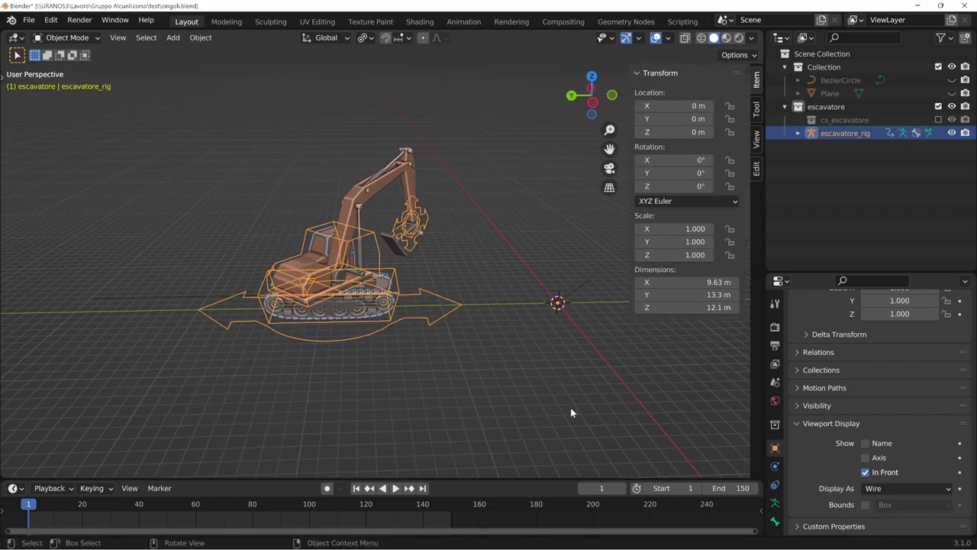
Copy escavatore_rig with all its children and paste them into the other Blender file.
click(570, 407)
click(386, 306)
click(390, 327)
mouse_move(419, 353)
middle_down()
mouse_move(422, 387)
mouse_move(363, 297)
mouse_move(471, 417)
mouse_move(549, 383)
middle_up()
key(shift+bracketright)
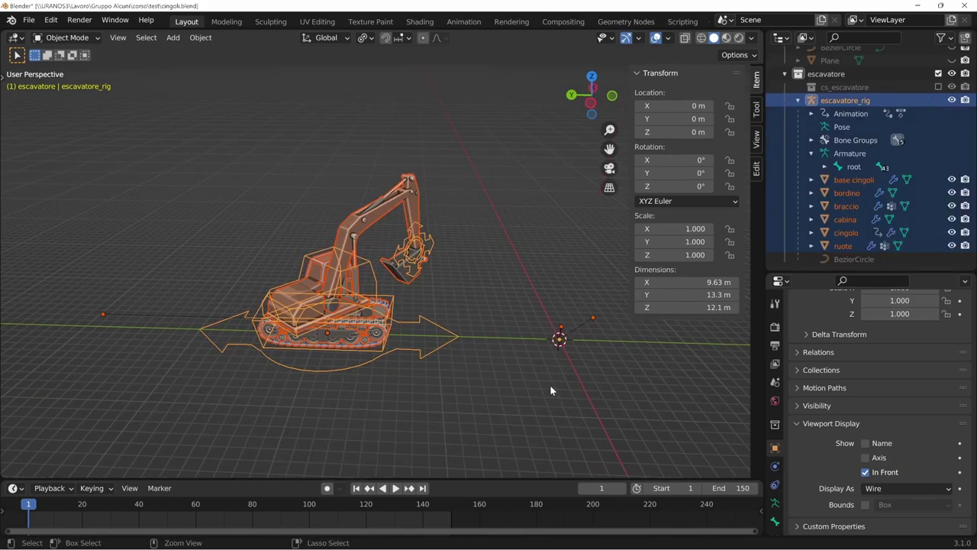
key(ctrl+c)
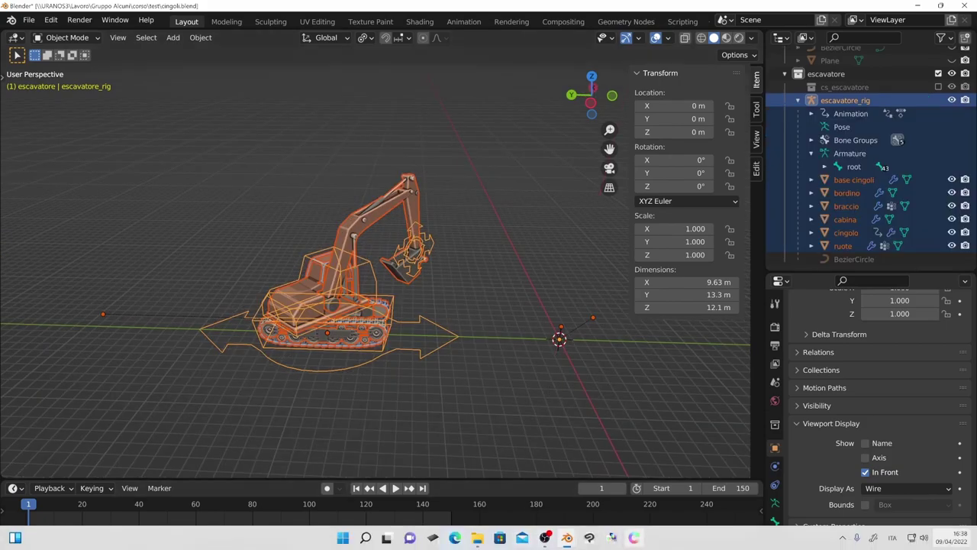
mouse_move(566, 537)
click(598, 514)
key(ctrl+v)
Inspect the pasted cs_root and cs_cingoli shapes in the new file.
scroll(640, 355, down, 2)
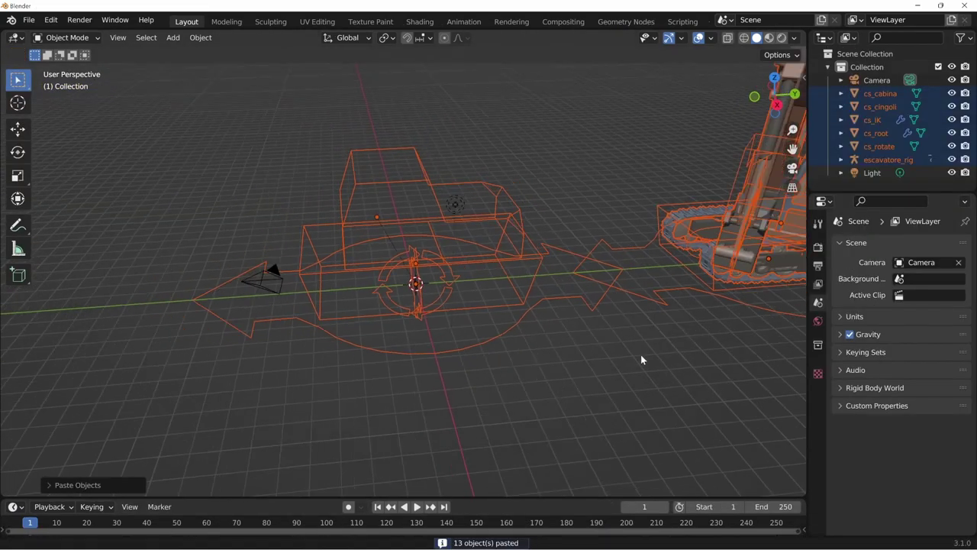
scroll(646, 358, down, 3)
scroll(611, 386, down, 2)
middle_drag(610, 390, 624, 396)
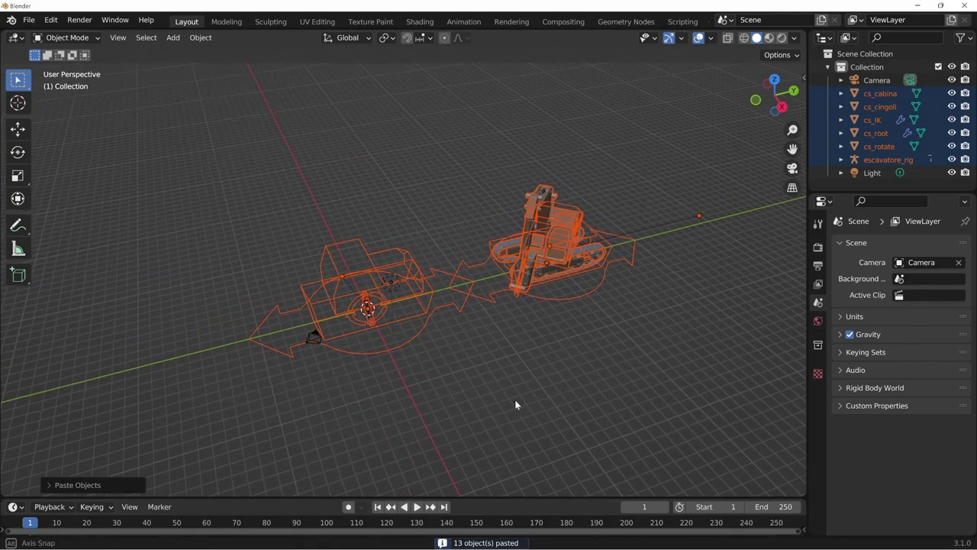
middle_drag(515, 399, 428, 318)
click(429, 321)
middle_drag(432, 393, 484, 388)
click(430, 325)
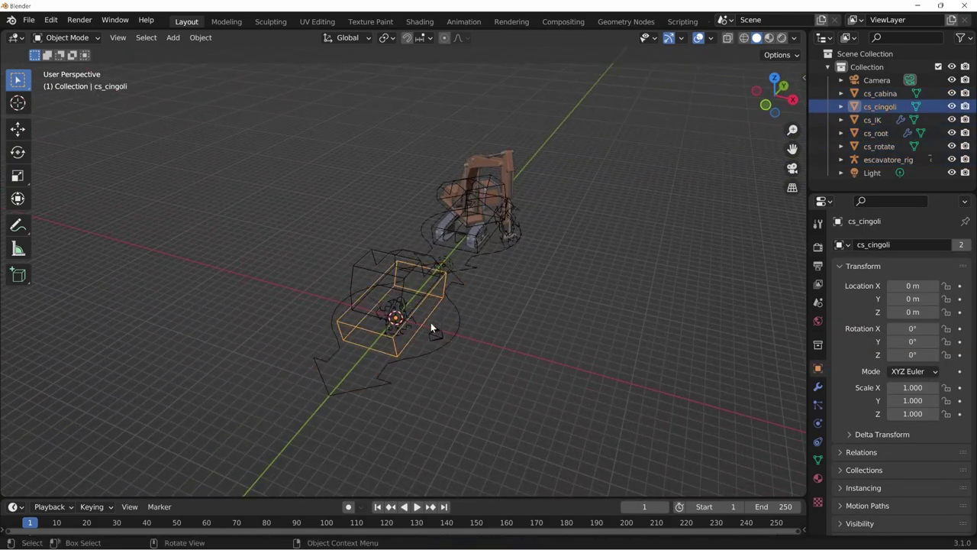
mouse_move(431, 325)
middle_down()
mouse_move(555, 309)
mouse_move(487, 258)
mouse_move(513, 308)
middle_up()
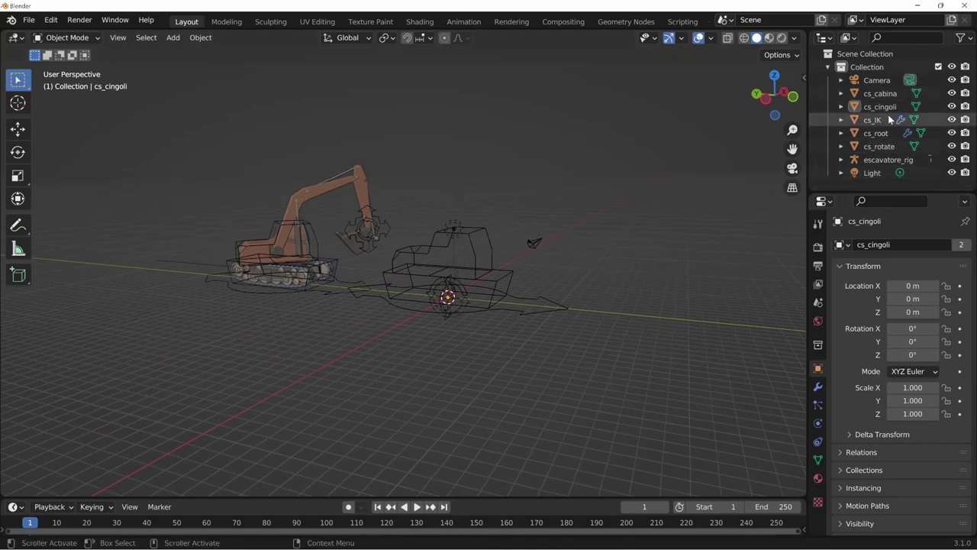
middle_drag(521, 394, 550, 402)
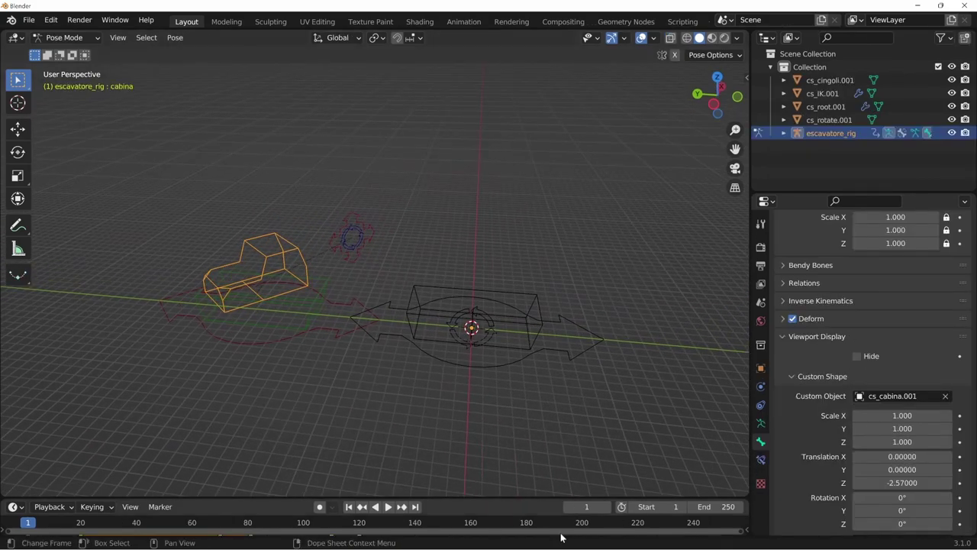
mouse_move(567, 537)
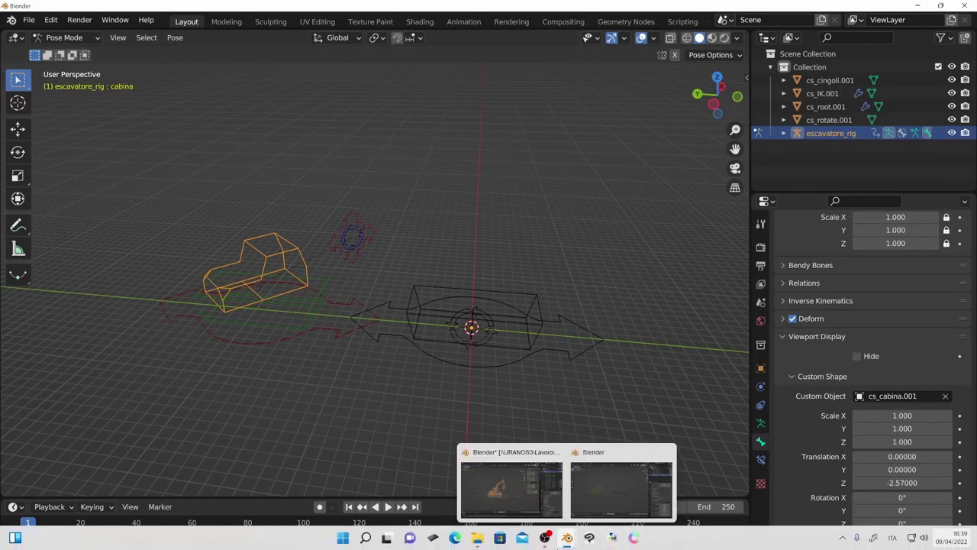
Box-select and copy all the excavator parts from cingoli.blend, then return to Object Mode in the other file.
click(542, 492)
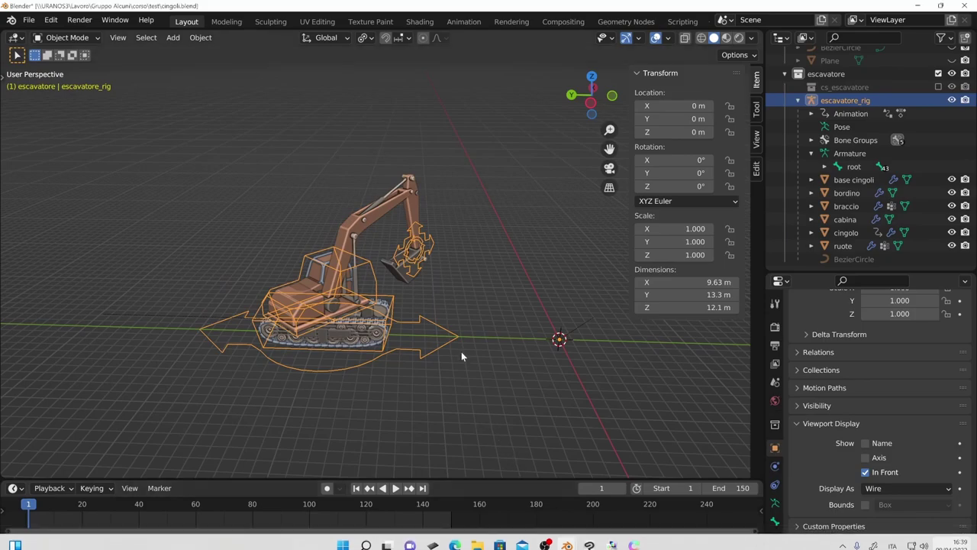
drag(458, 150, 267, 404)
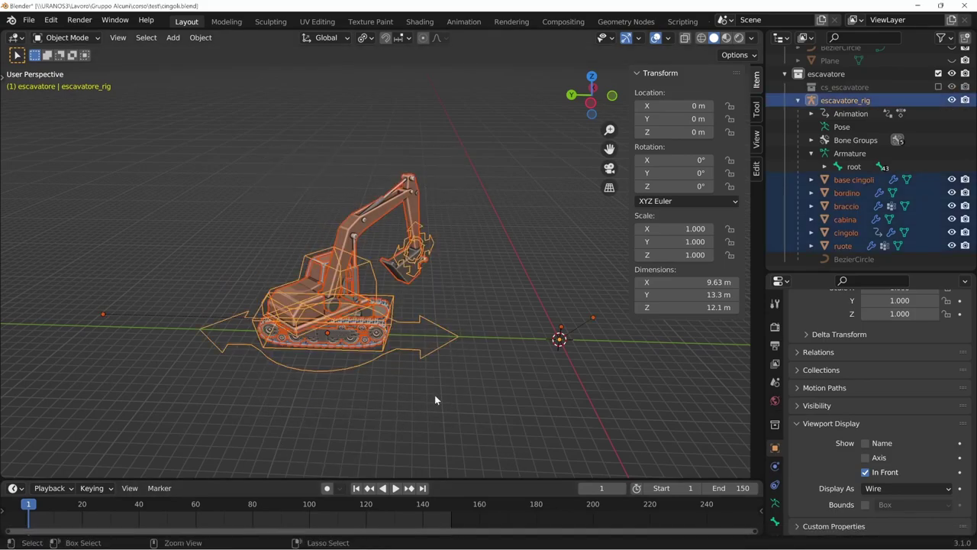
key(ctrl+c)
key(alt+Tab)
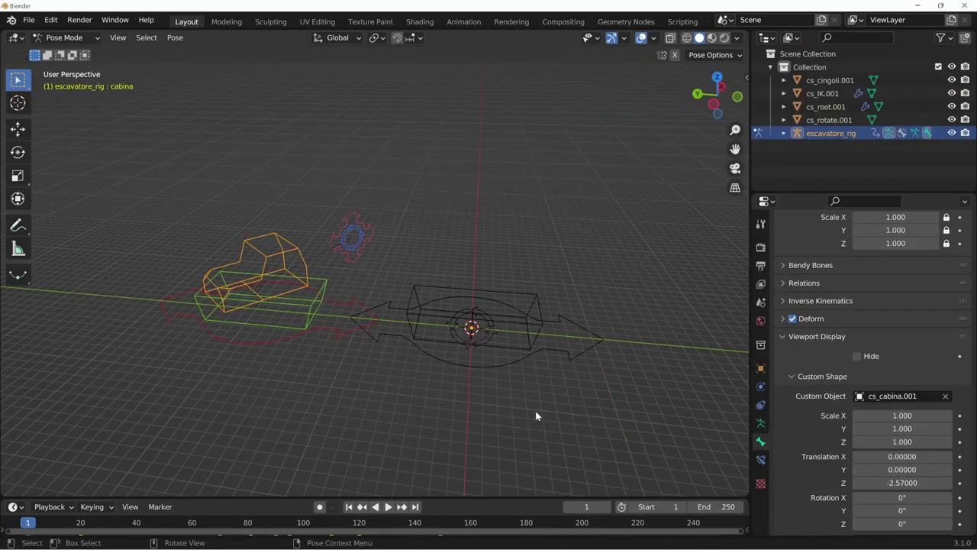
key(ctrl+Tab)
Delete everything in the scene and paste the copied excavator in.
key(a)
key(Delete)
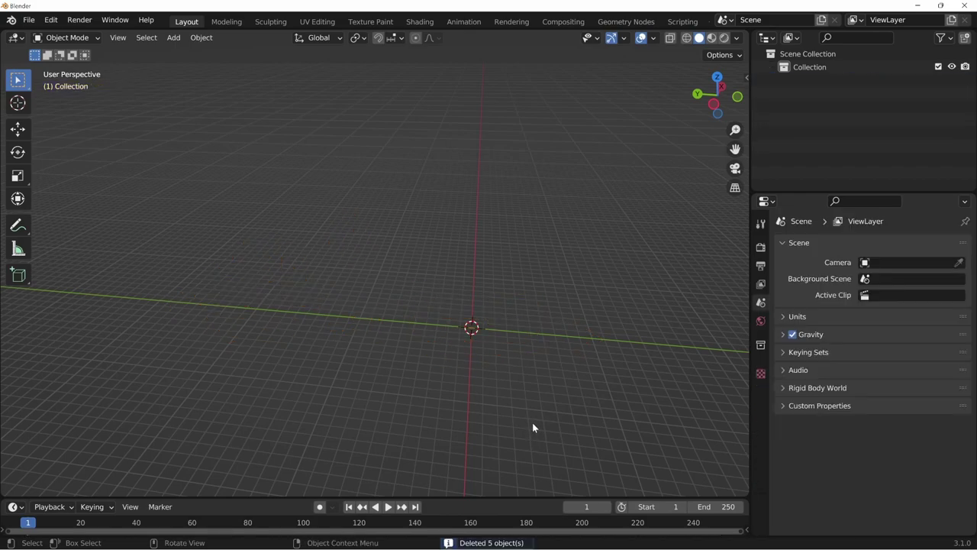
key(ctrl+v)
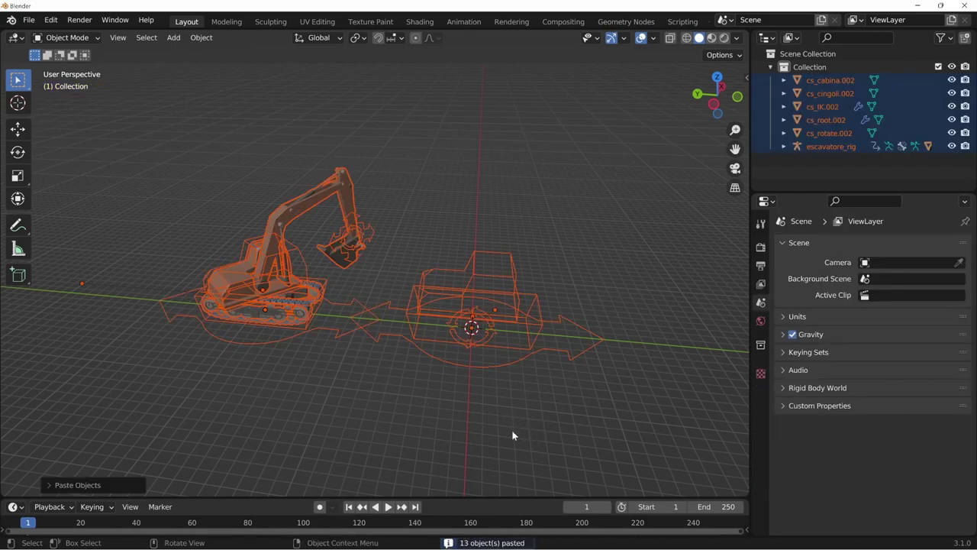
Move the five cs_ shapes into a new excluded collection named cs_escavatore.
click(831, 80)
shift+click(828, 133)
middle_drag(604, 340, 547, 377)
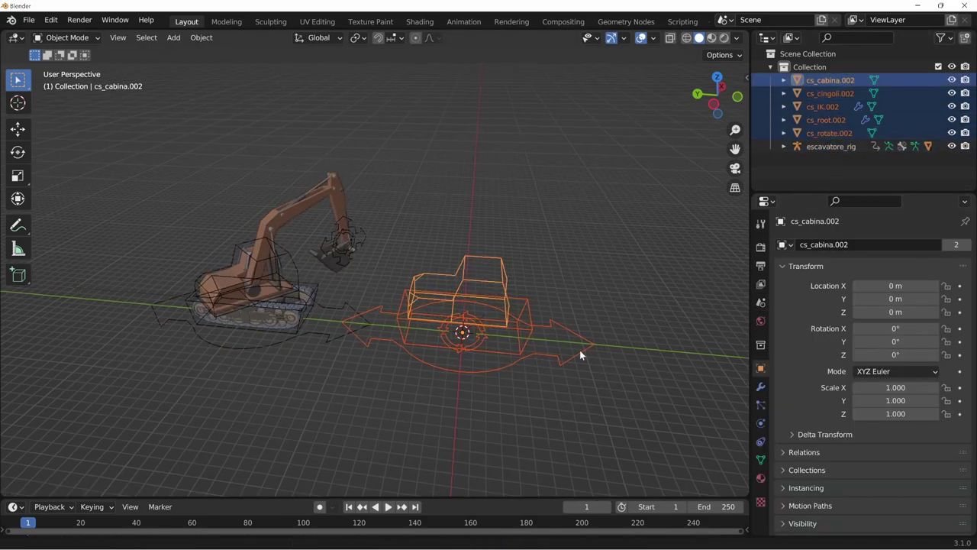
key(m)
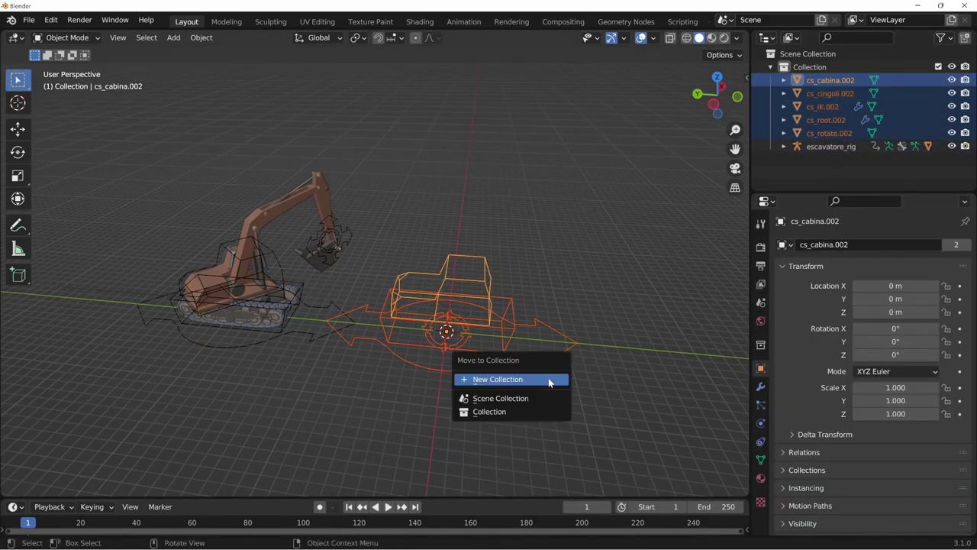
click(548, 380)
text(cs)
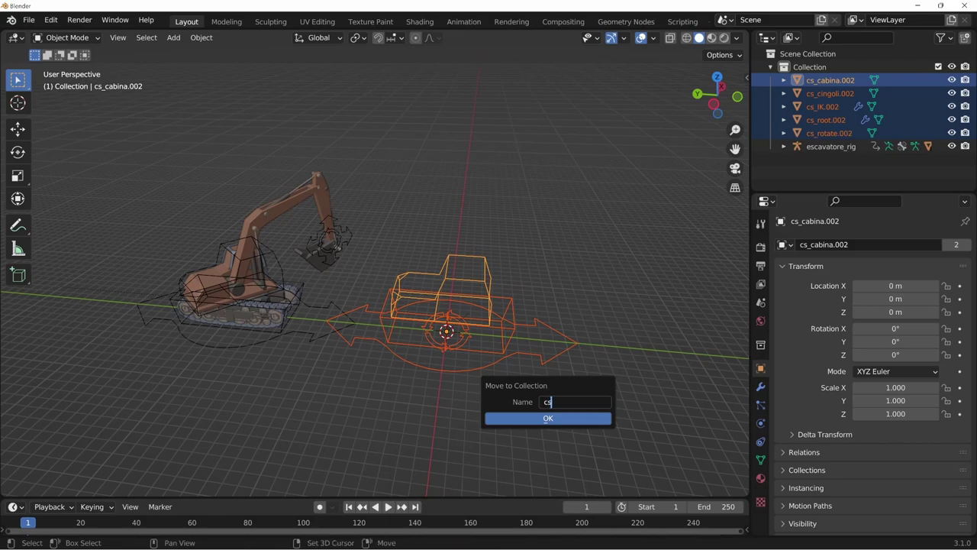
text(_escavatore)
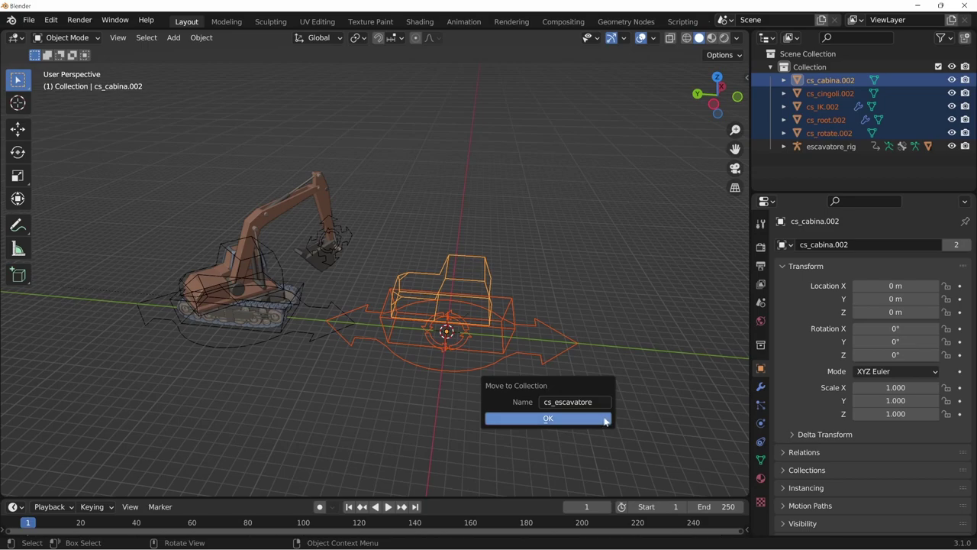
click(608, 420)
click(938, 93)
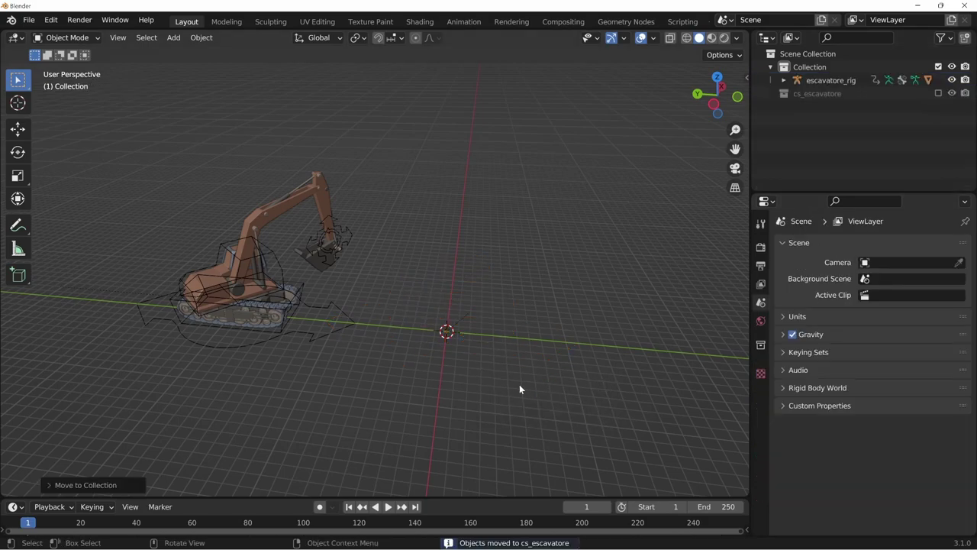
Delete the pasted escavatore_rig and its parts.
click(378, 352)
middle_drag(399, 388, 502, 441)
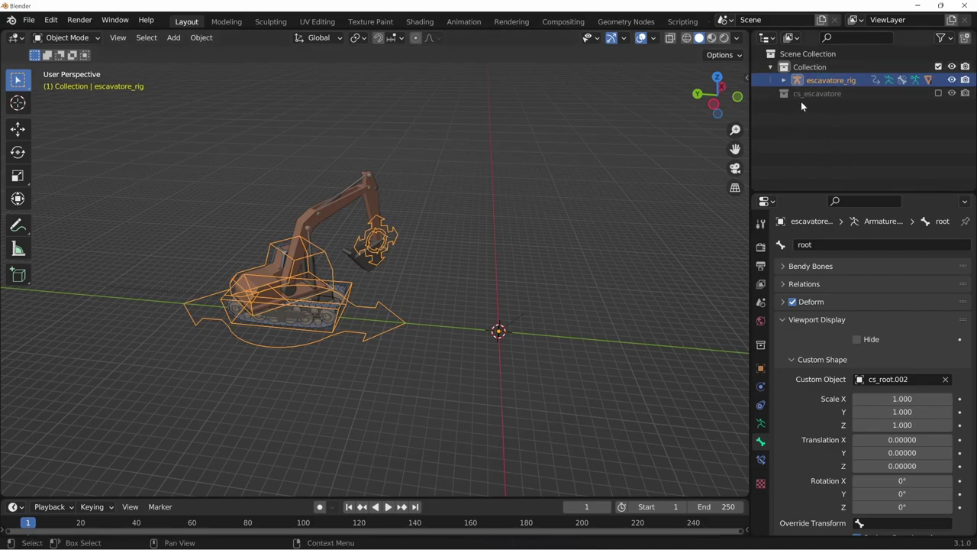
key(Delete)
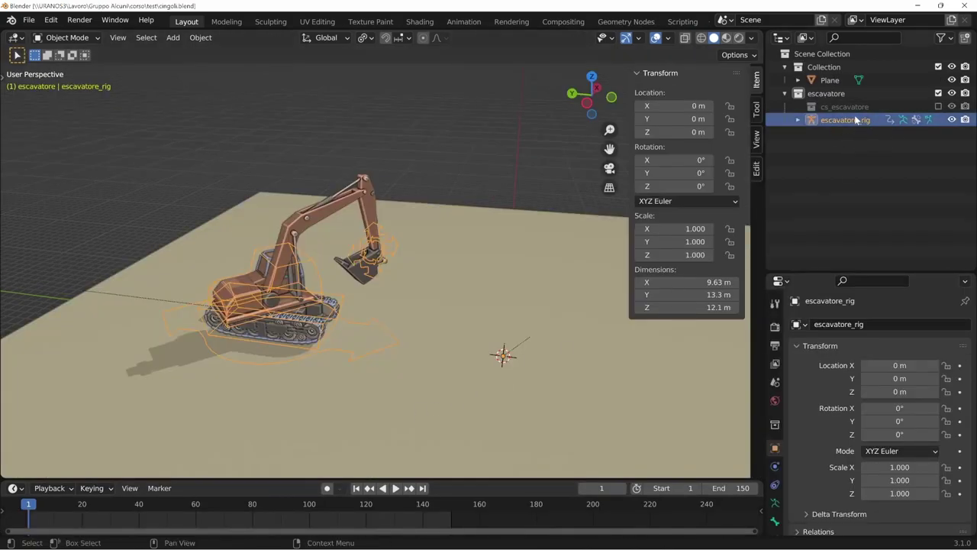
Expand the escavatore collection in the Outliner to inspect the rig's contents, then collapse it.
click(826, 93)
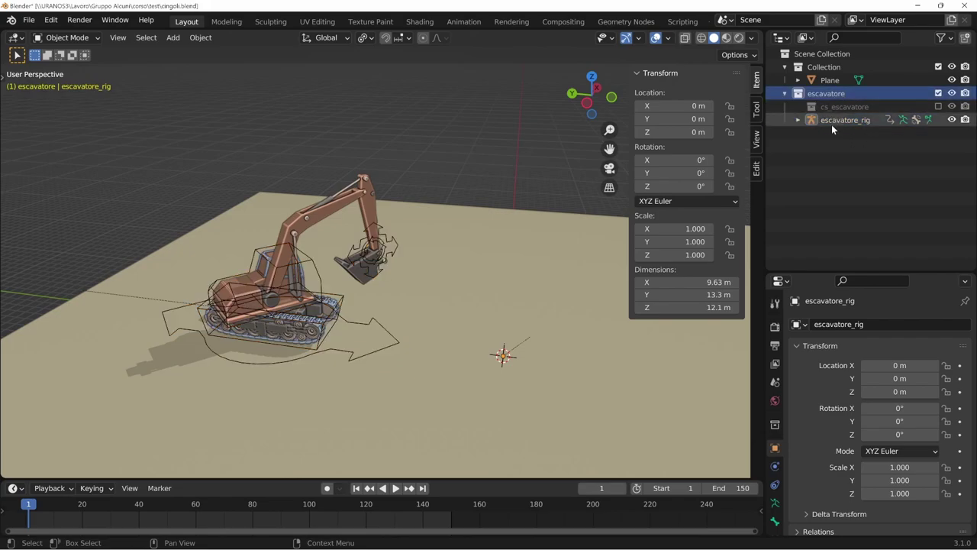
click(798, 121)
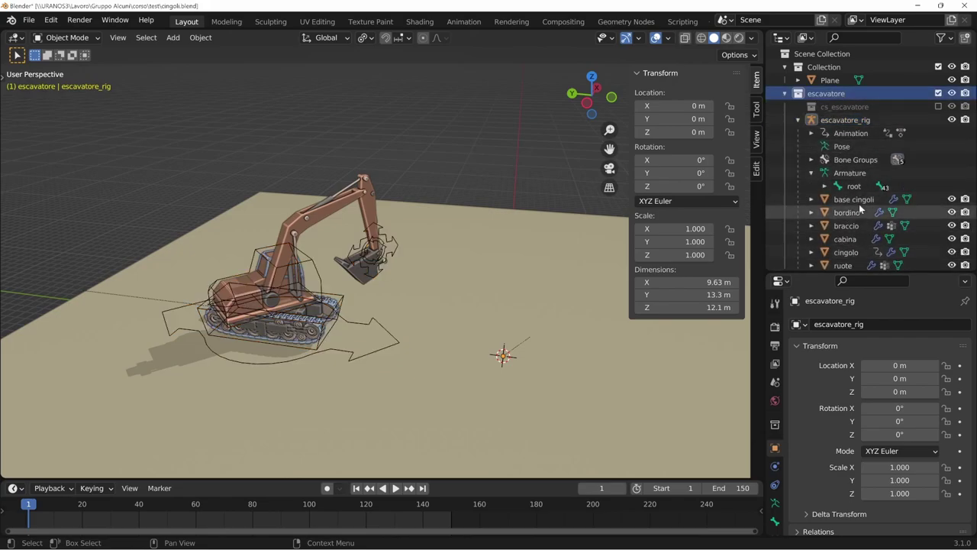
click(799, 120)
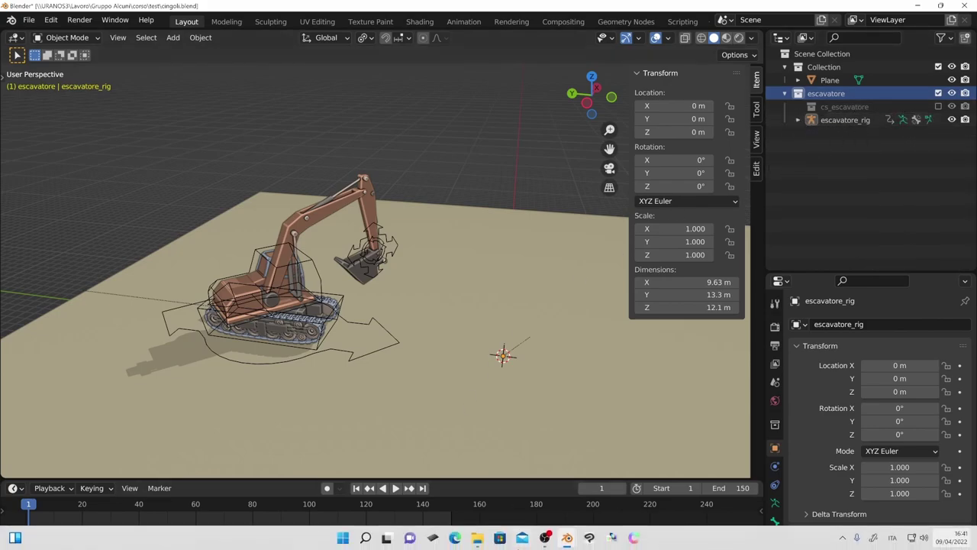
Append the escavatore collection from cingoli.blend via File > Append > Collection.
mouse_move(567, 537)
click(615, 500)
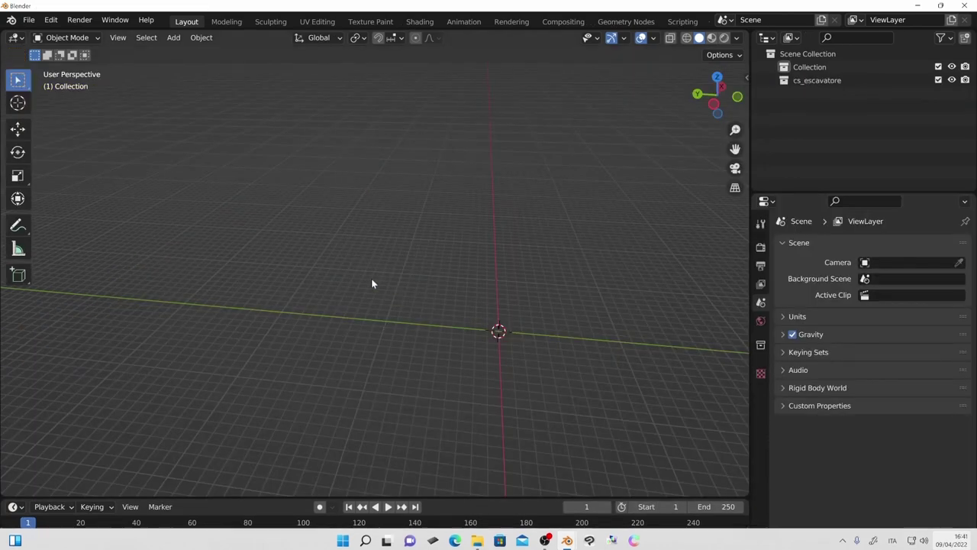
click(28, 20)
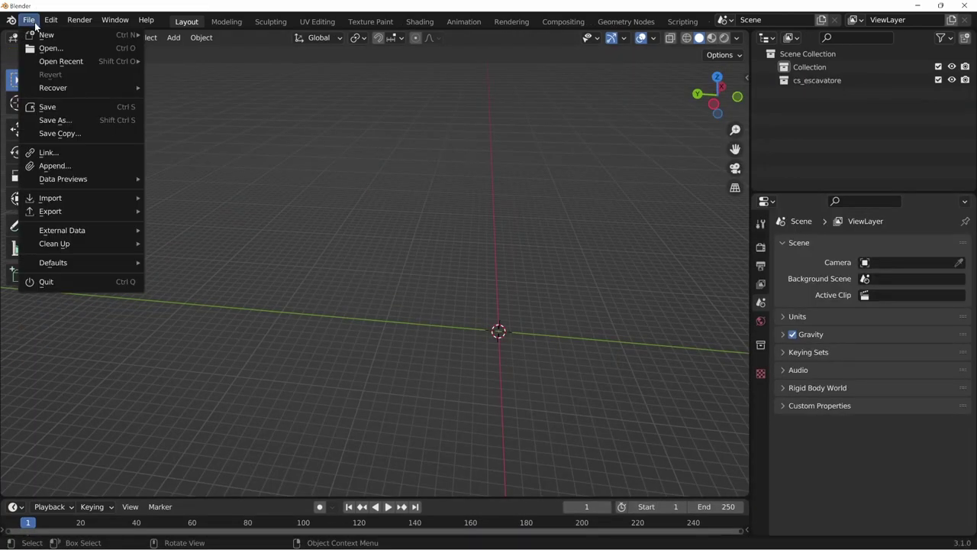
click(100, 169)
click(345, 334)
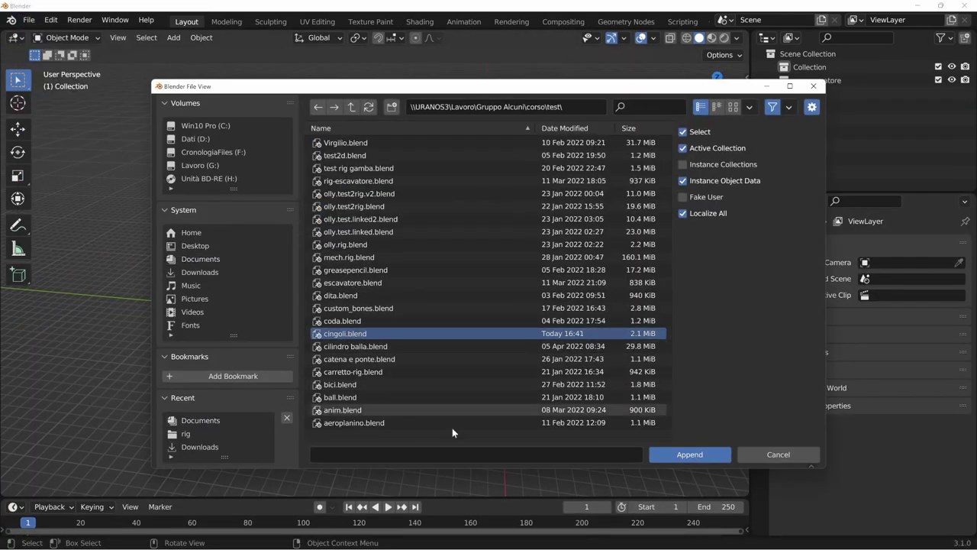
click(680, 455)
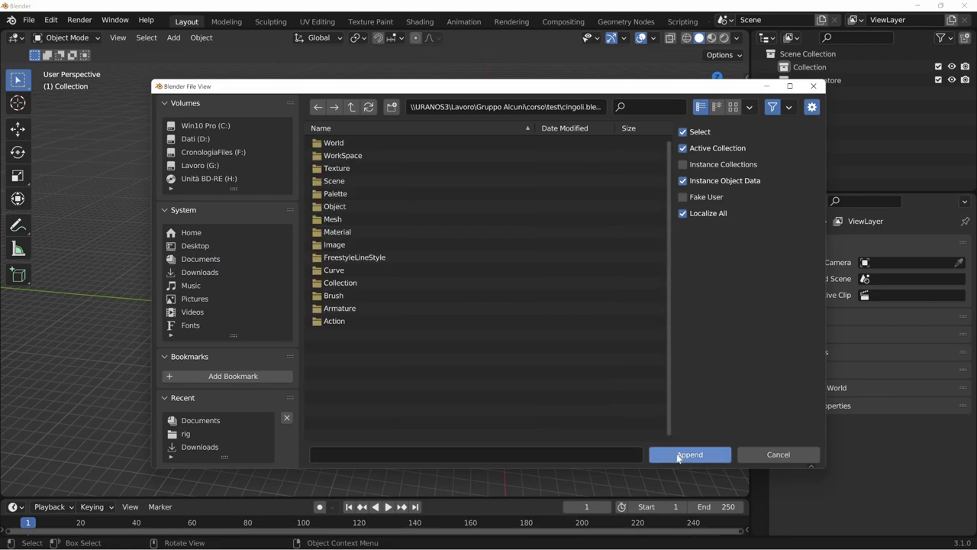
click(733, 107)
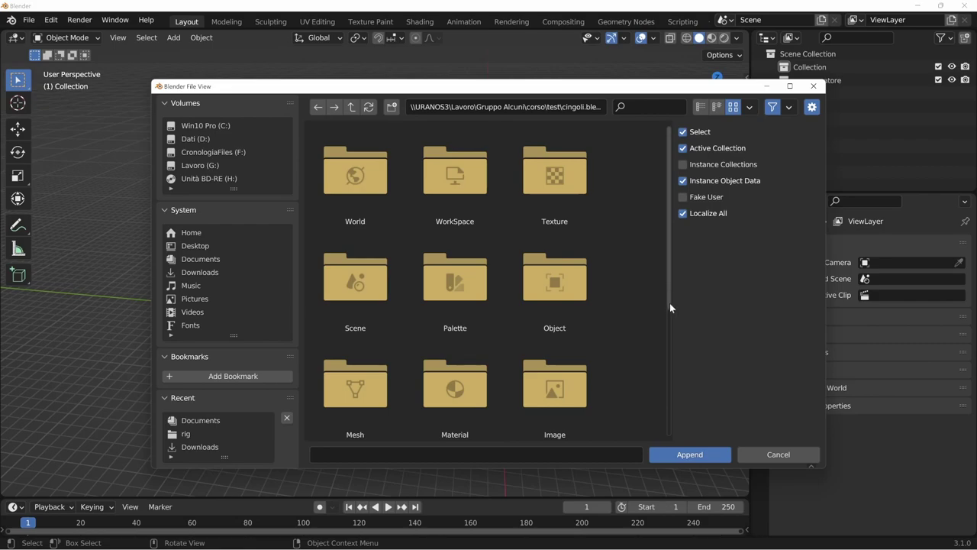
scroll(600, 273, down, 3)
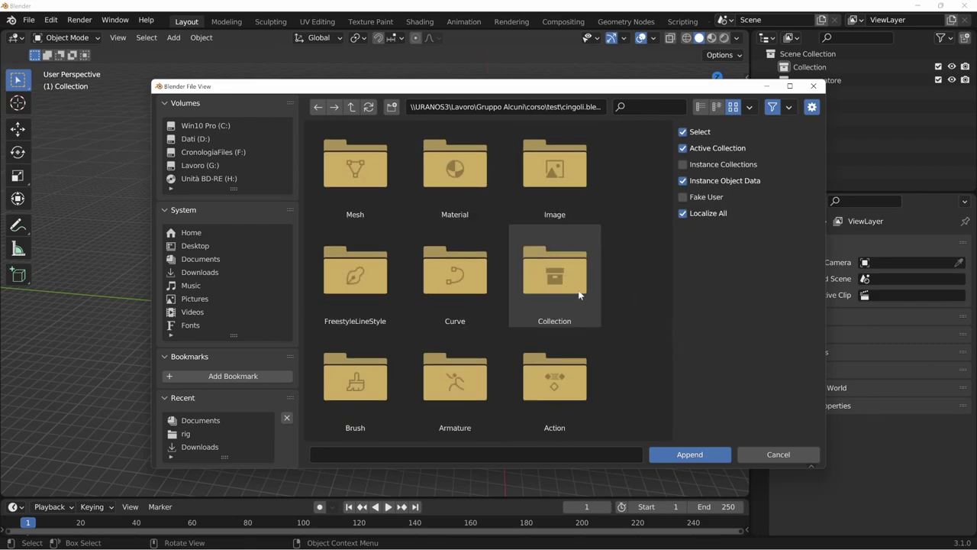
click(563, 289)
click(362, 207)
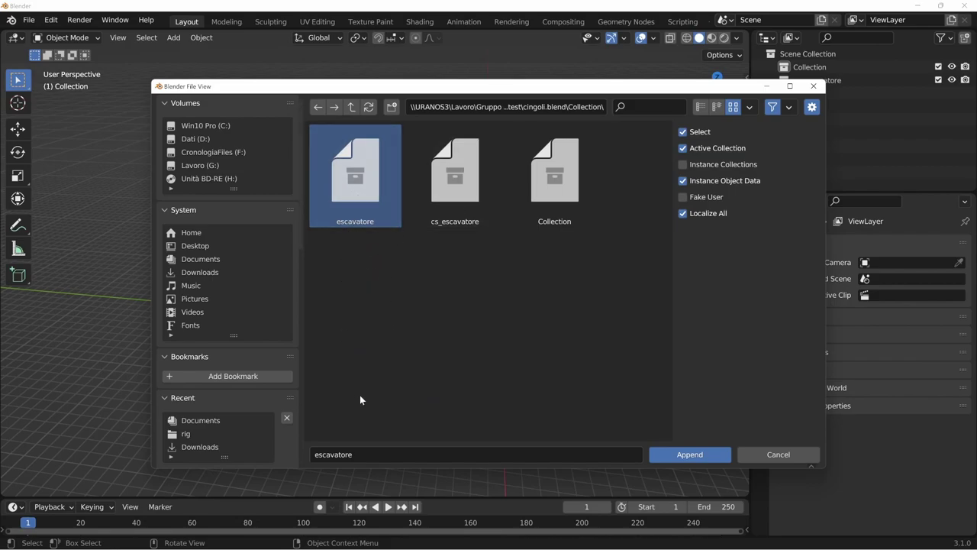
click(692, 455)
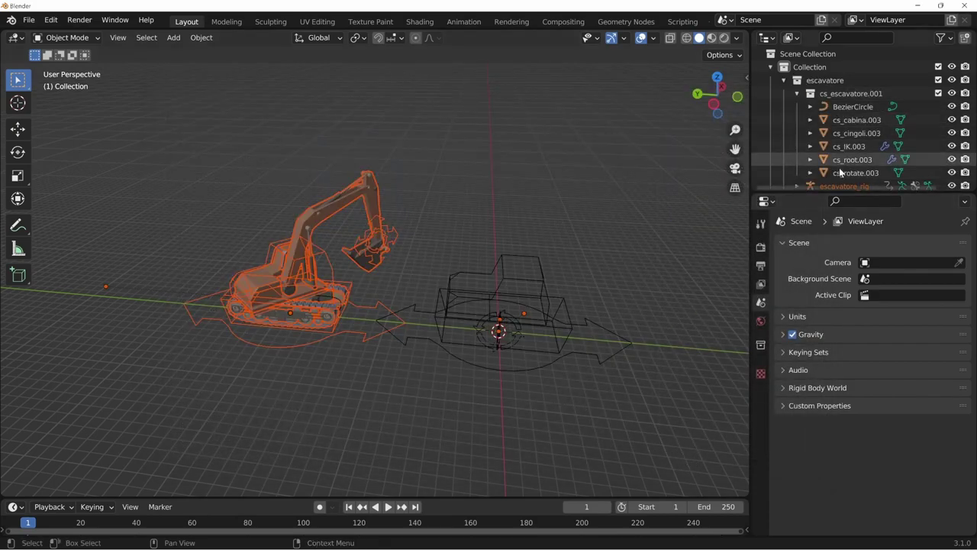
Exclude the appended cs_escavatore.001 collection to hide the shape meshes.
mouse_move(539, 359)
middle_down()
mouse_move(626, 318)
mouse_move(549, 345)
mouse_move(563, 351)
middle_up()
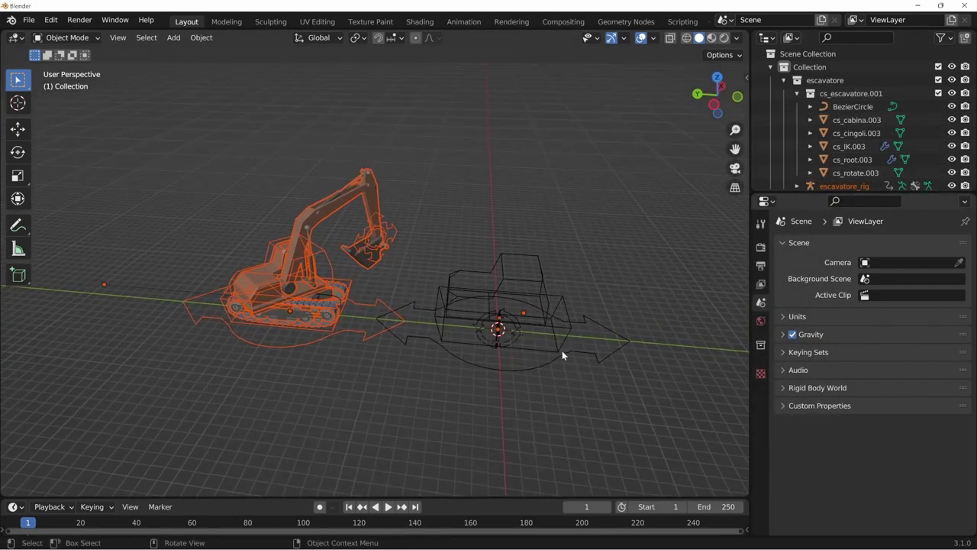
click(939, 93)
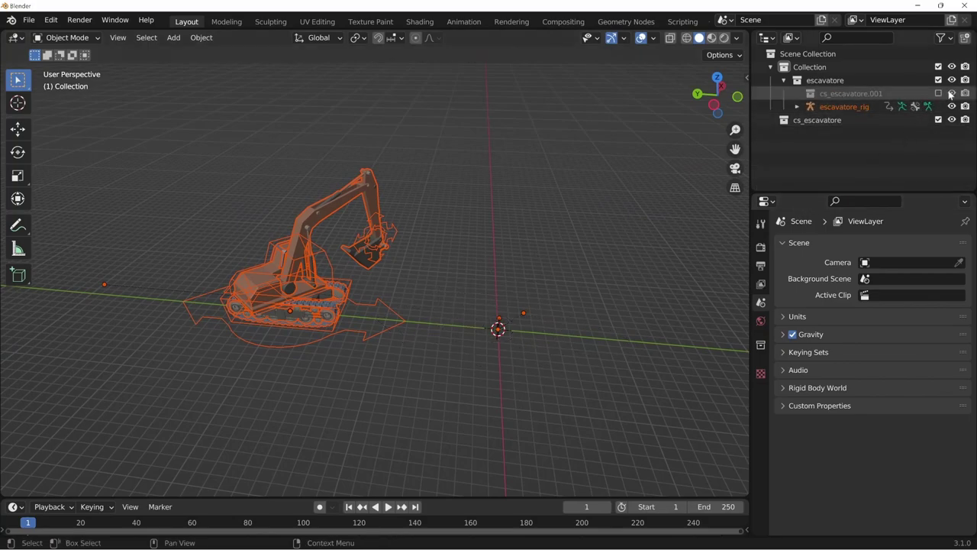
mouse_move(515, 378)
middle_down()
mouse_move(526, 382)
mouse_move(464, 399)
mouse_move(482, 433)
middle_up()
In Pose Mode, move escavatore_rig's root bone forward to Y 9.9726 m.
key(ctrl+z)
key(ctrl+Tab)
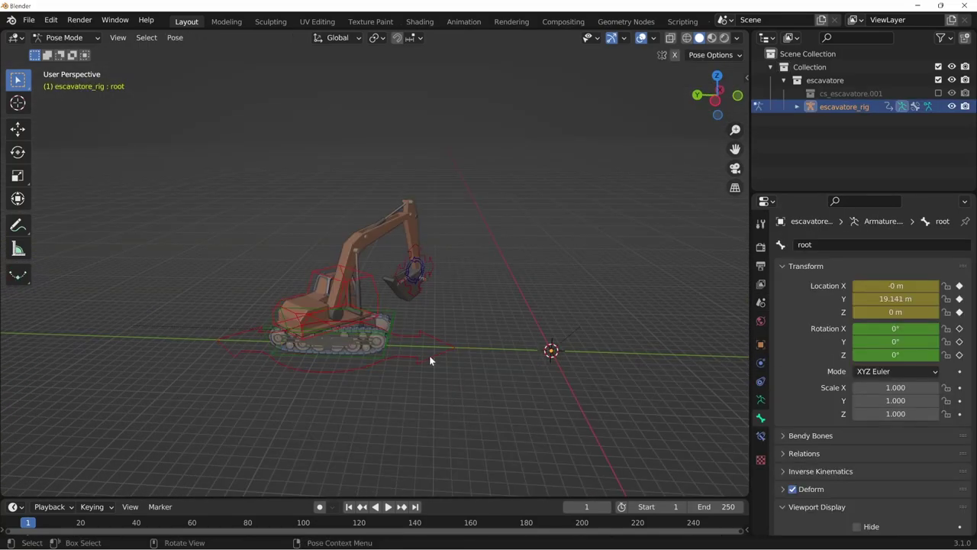
key(g)
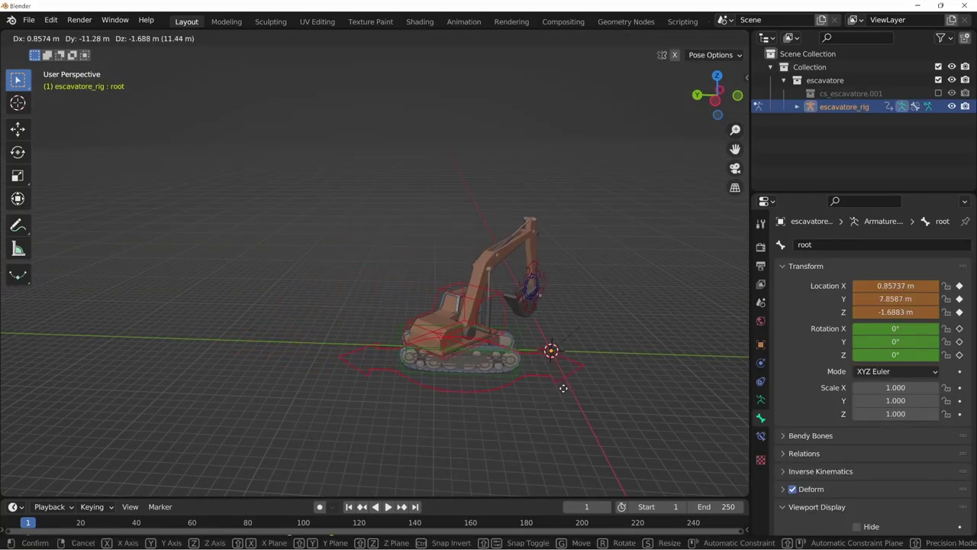
click(535, 397)
mouse_move(535, 397)
middle_down()
mouse_move(528, 414)
mouse_move(438, 391)
mouse_move(563, 415)
mouse_move(617, 375)
mouse_move(493, 408)
mouse_move(470, 426)
middle_up()
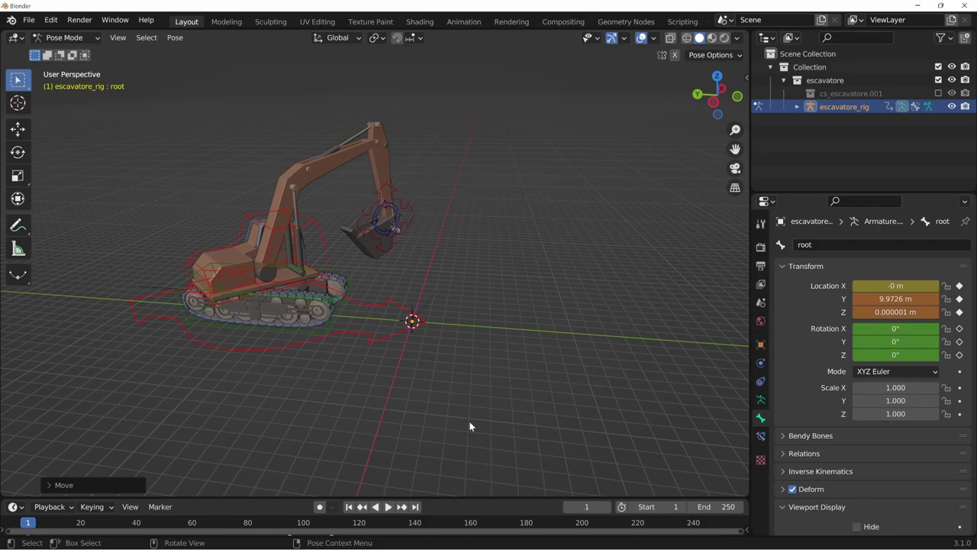